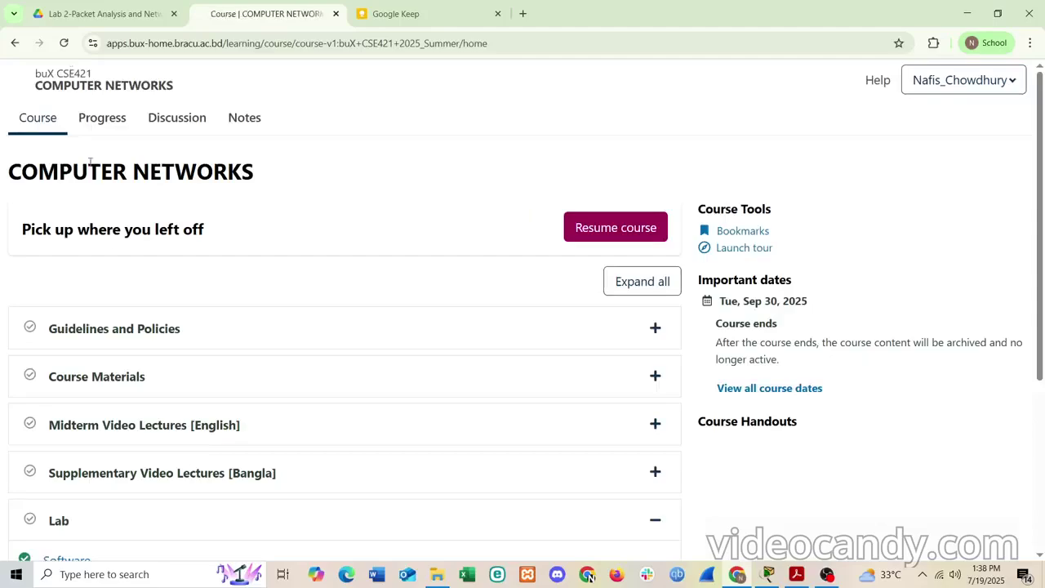
- Open Lab 02 on the buX course page and scroll down to its Lab Files links
scroll(114, 264, down, 3)
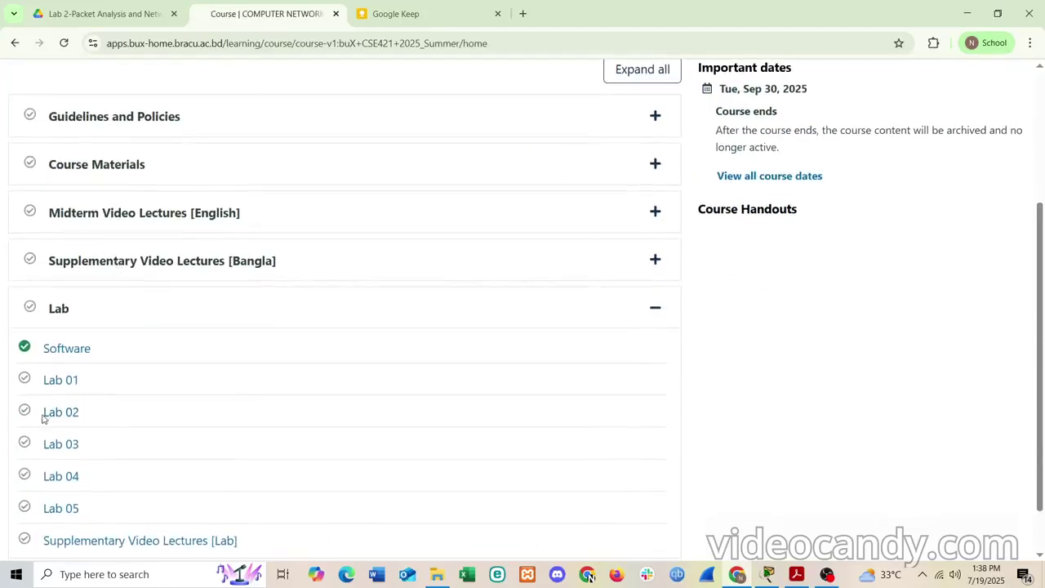
scroll(46, 412, down, 1)
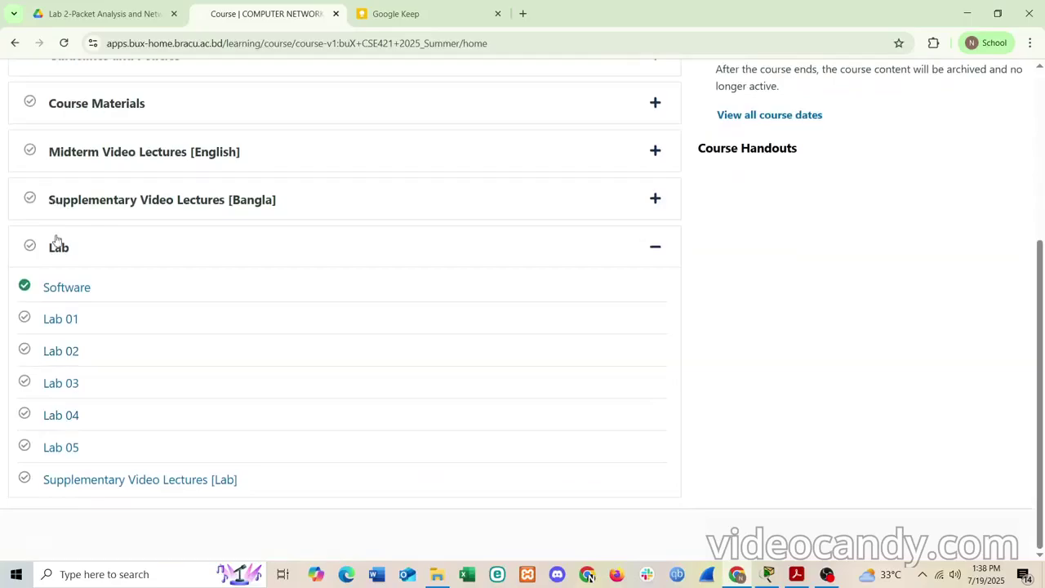
click(63, 353)
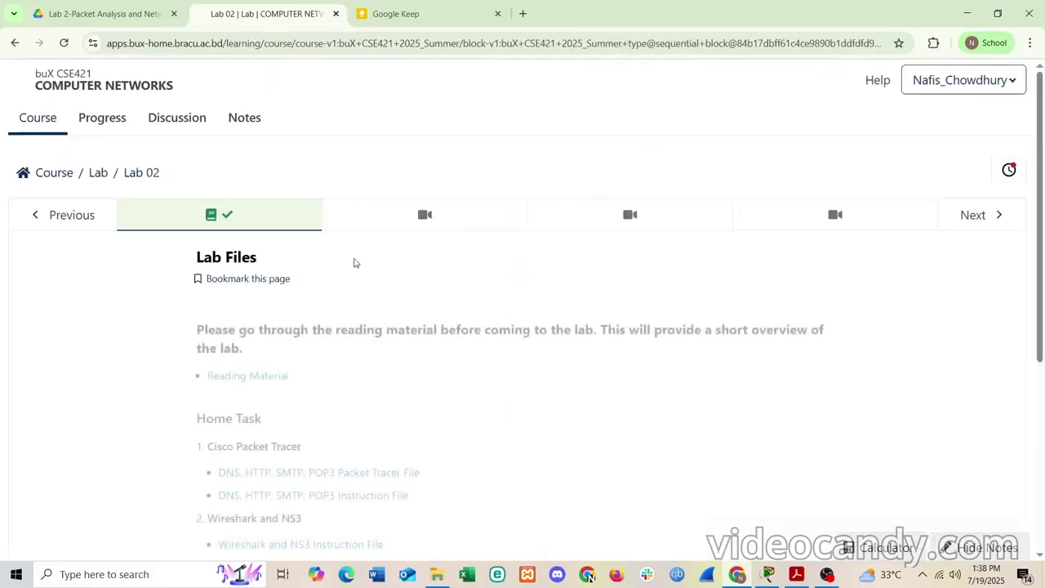
scroll(354, 261, down, 1)
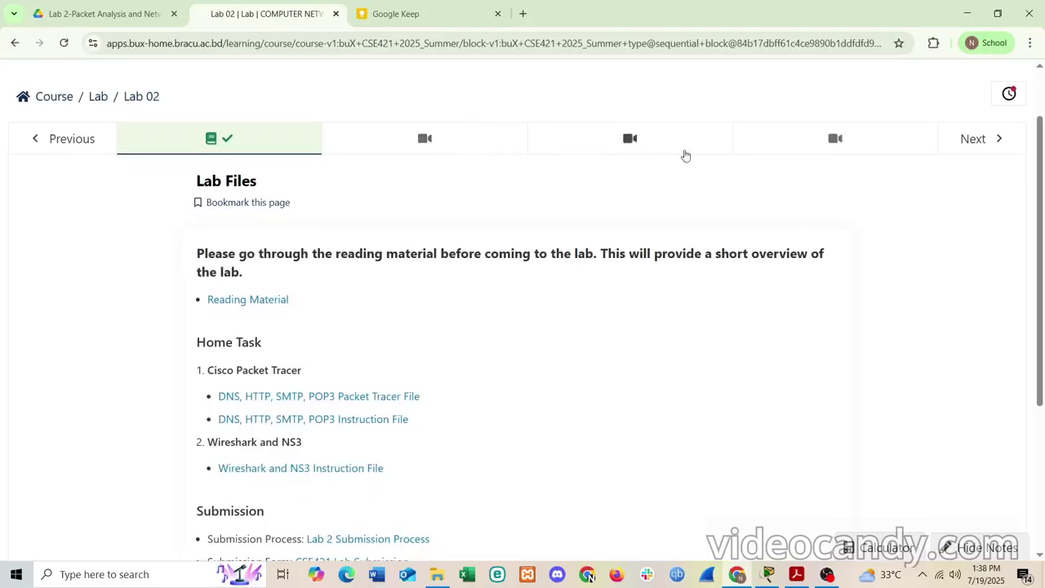
scroll(462, 336, down, 1)
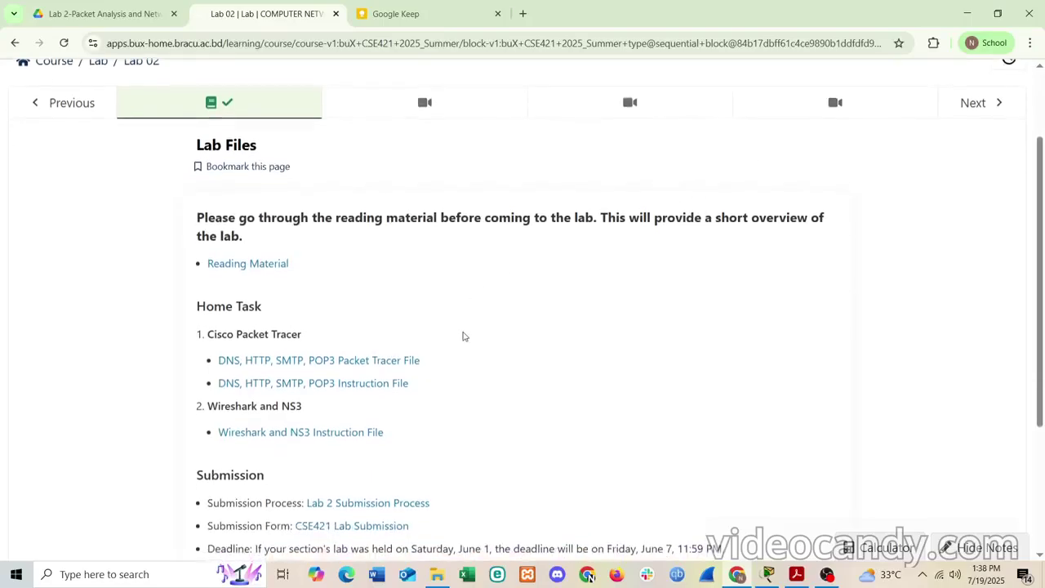
scroll(462, 335, down, 1)
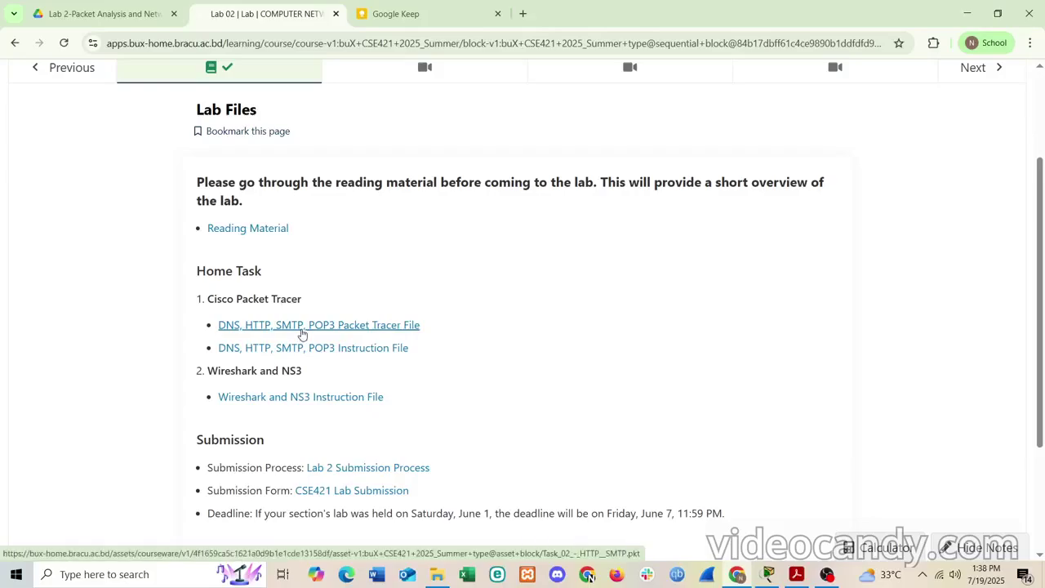
click(302, 347)
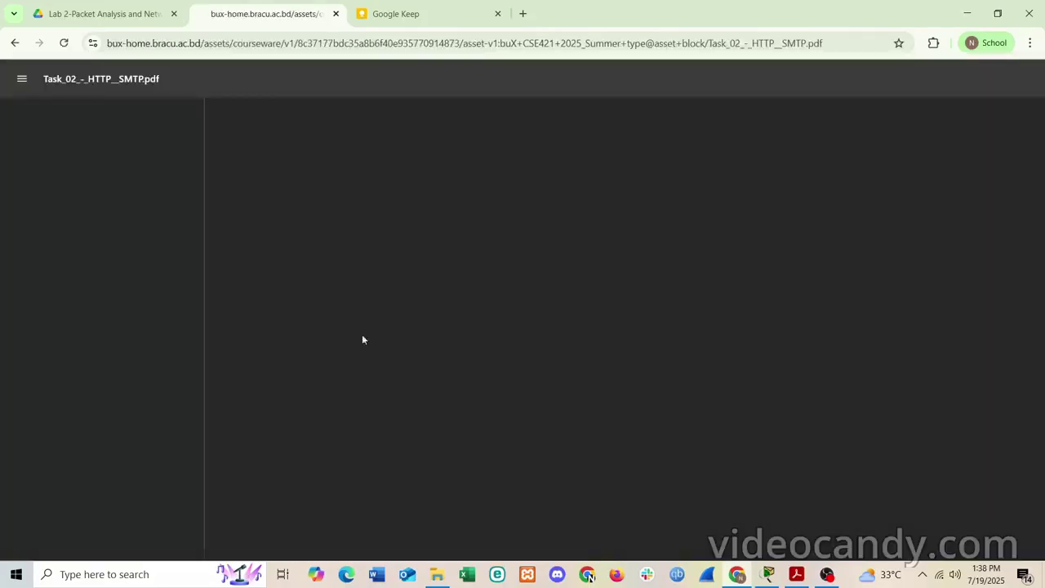
scroll(607, 304, down, 15)
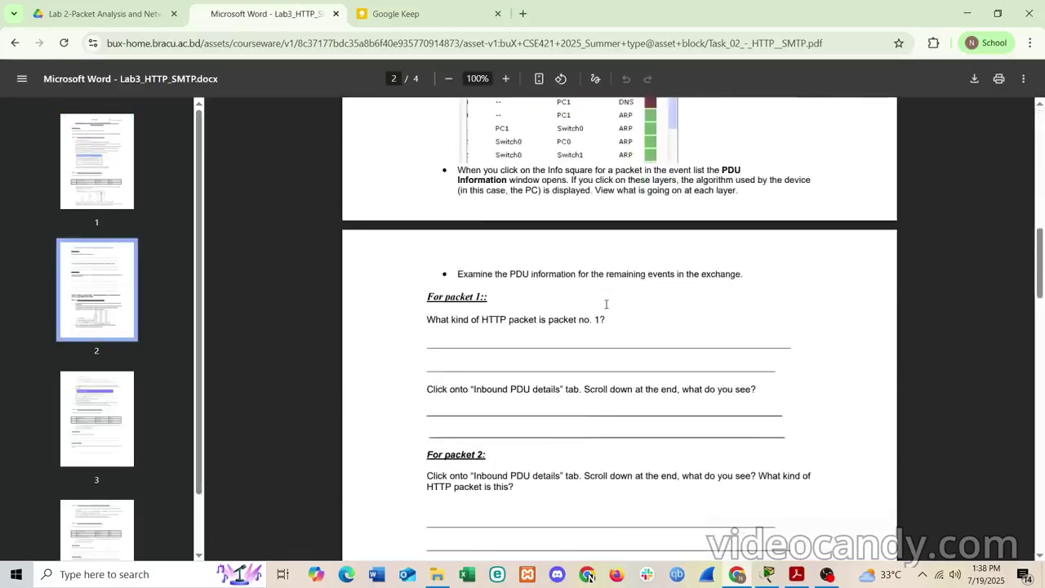
scroll(607, 304, down, 12)
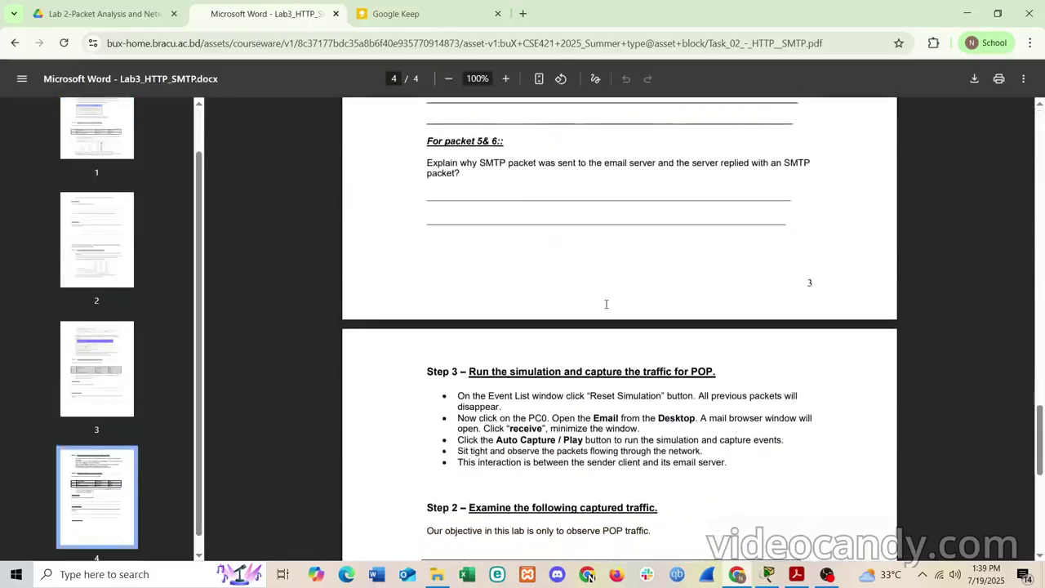
scroll(606, 305, up, 10)
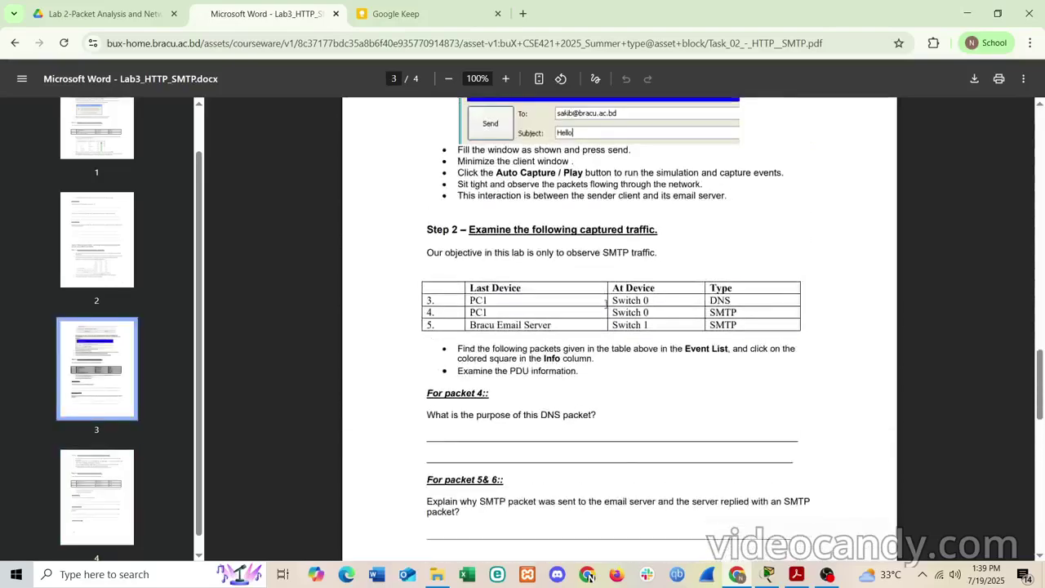
scroll(606, 305, up, 10)
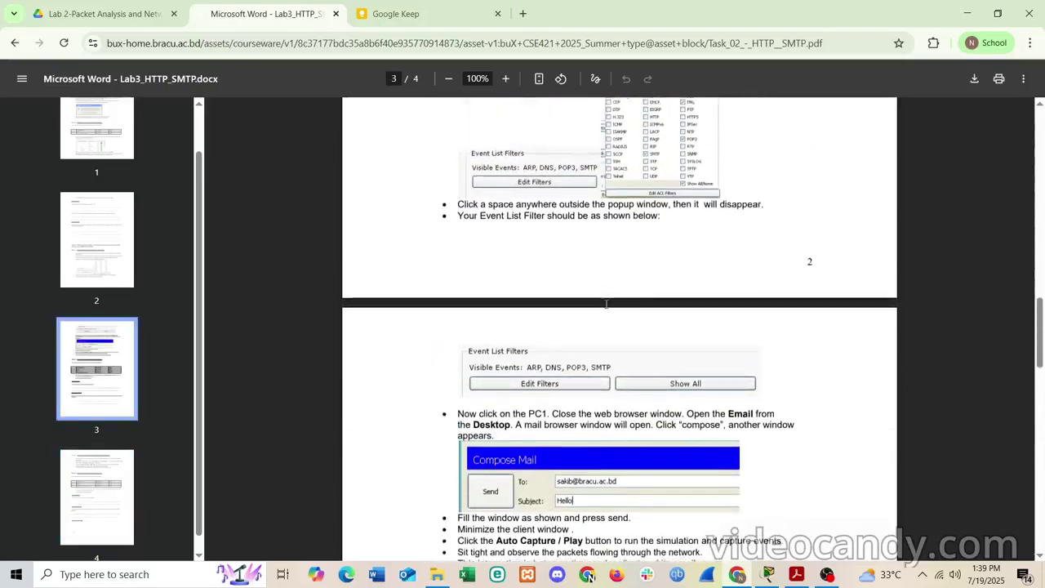
click(15, 43)
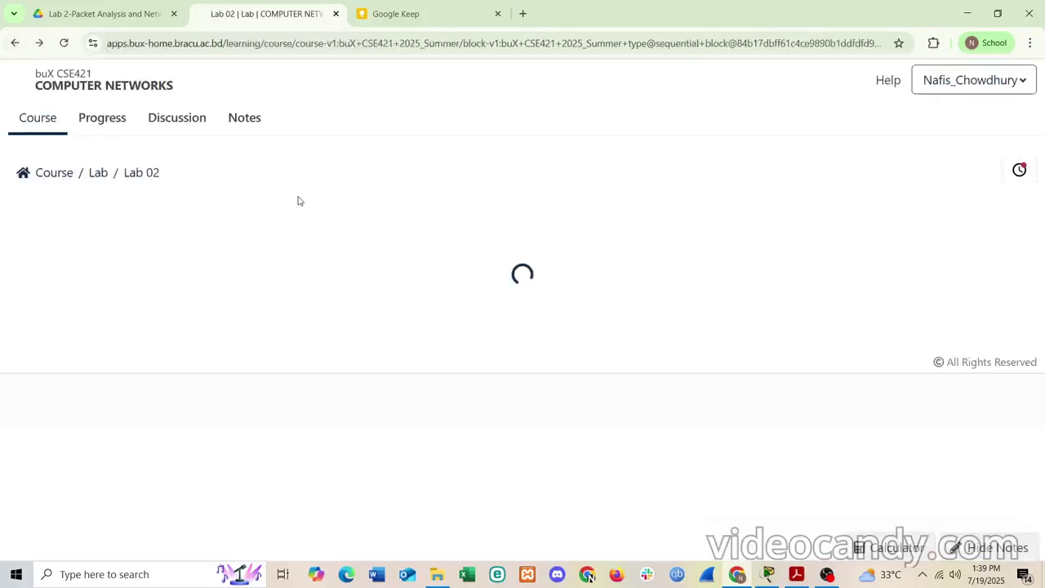
scroll(543, 420, down, 2)
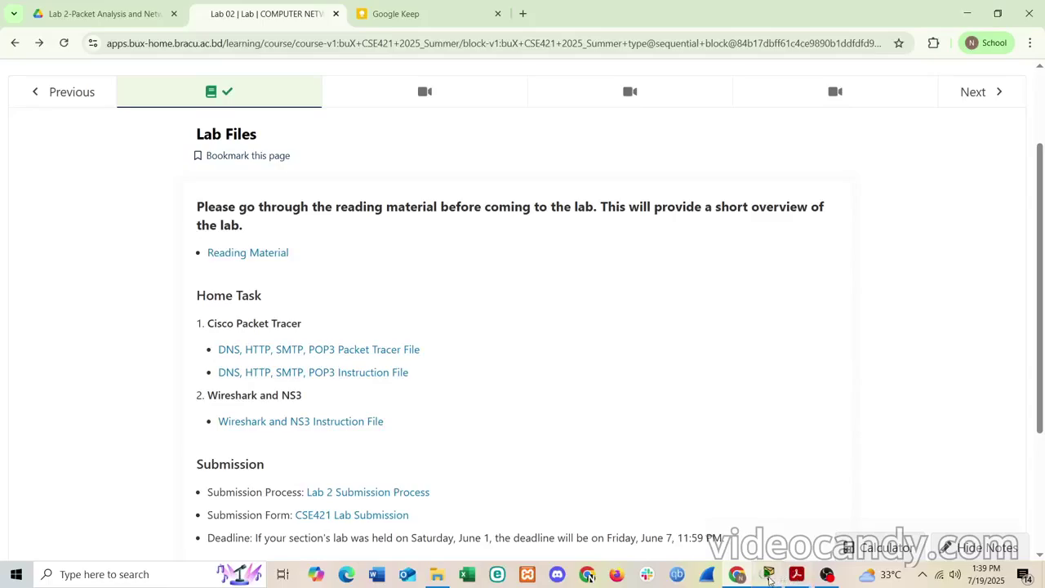
click(768, 575)
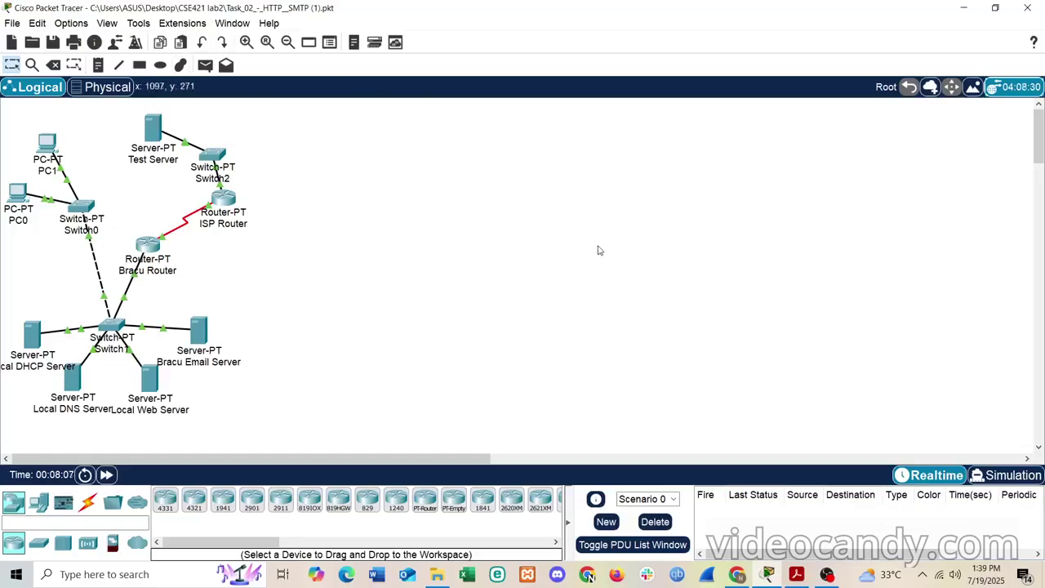
- Bring the Task_02 instructions PDF forward and highlight the Task 1 heading
click(797, 576)
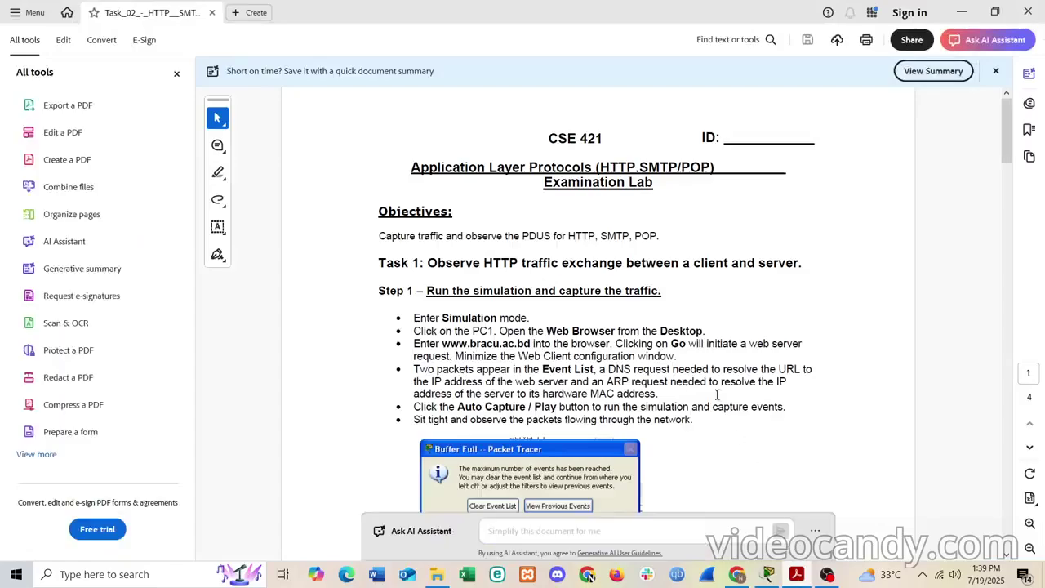
scroll(689, 327, down, 3)
scroll(689, 326, up, 1)
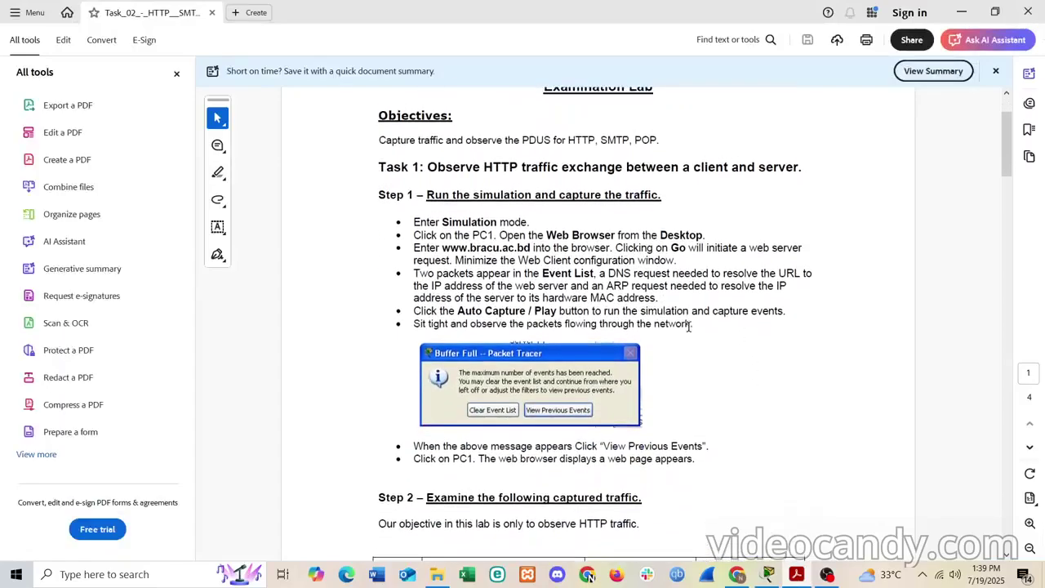
scroll(689, 327, down, 1)
scroll(688, 326, up, 1)
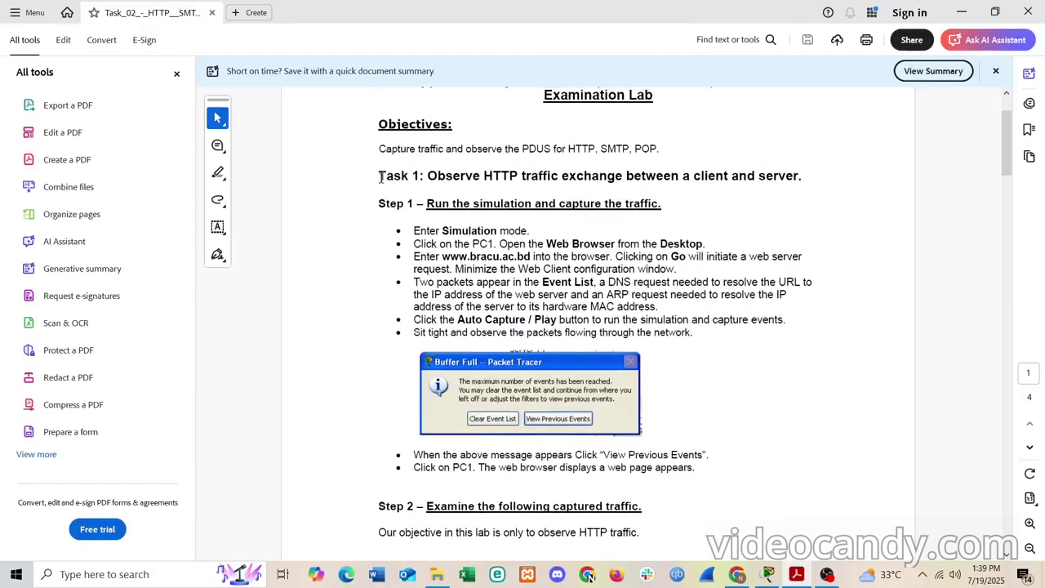
drag(381, 177, 781, 176)
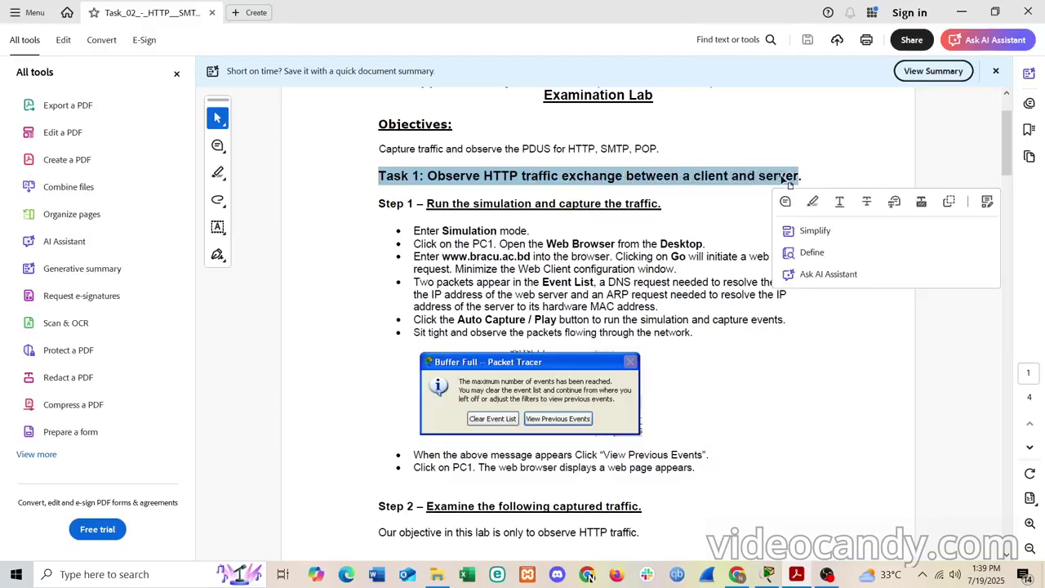
click(705, 215)
- Highlight the SMTP and POP3 part of the Task 2 heading
scroll(705, 219, down, 15)
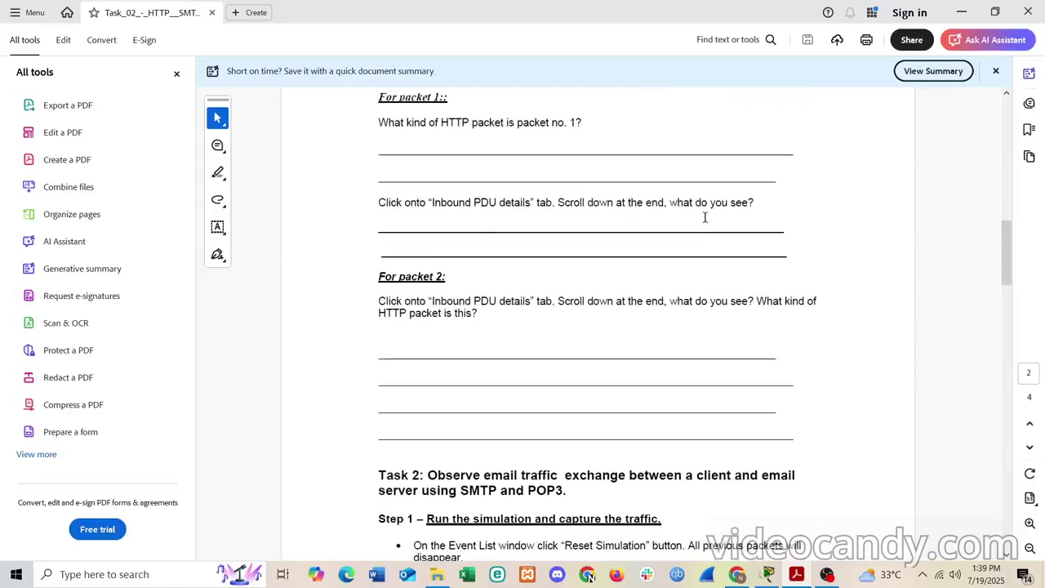
scroll(706, 218, up, 1)
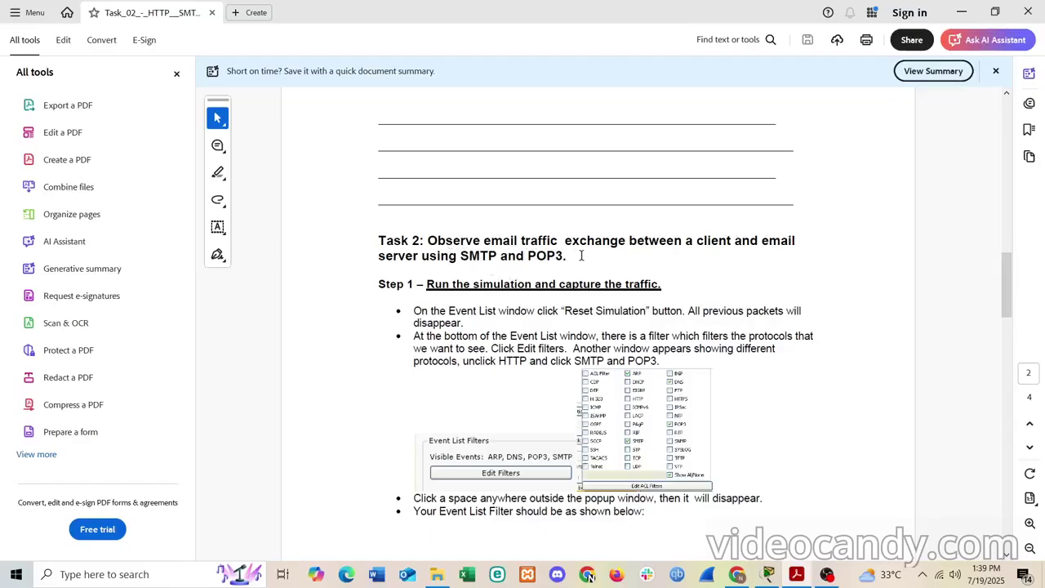
mouse_move(581, 255)
mouse_down()
mouse_move(563, 241)
mouse_move(526, 242)
mouse_move(563, 256)
mouse_up()
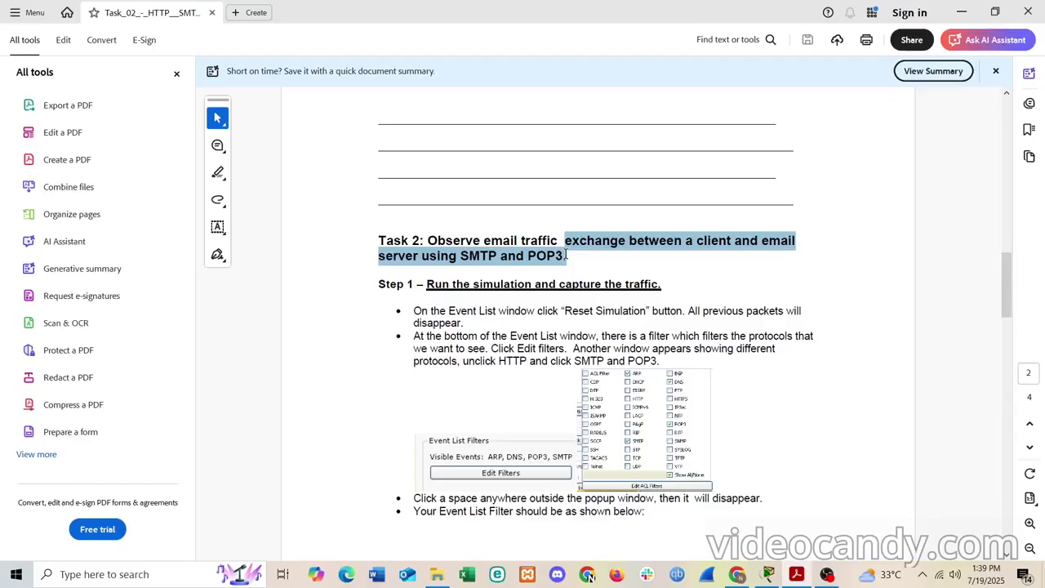
click(375, 236)
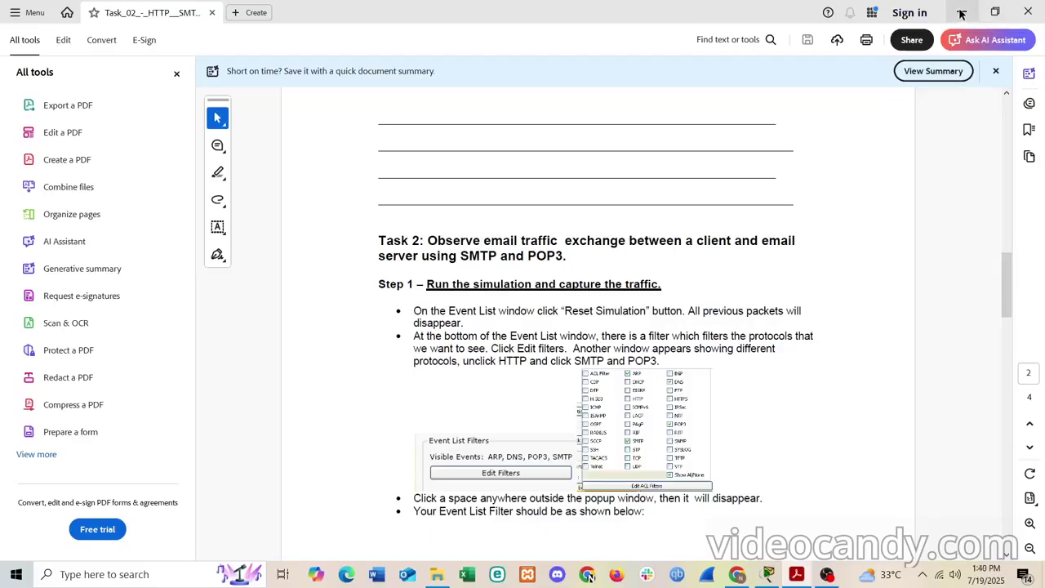
- Switch Packet Tracer to Simulation mode and widen the Simulation Panel
click(962, 11)
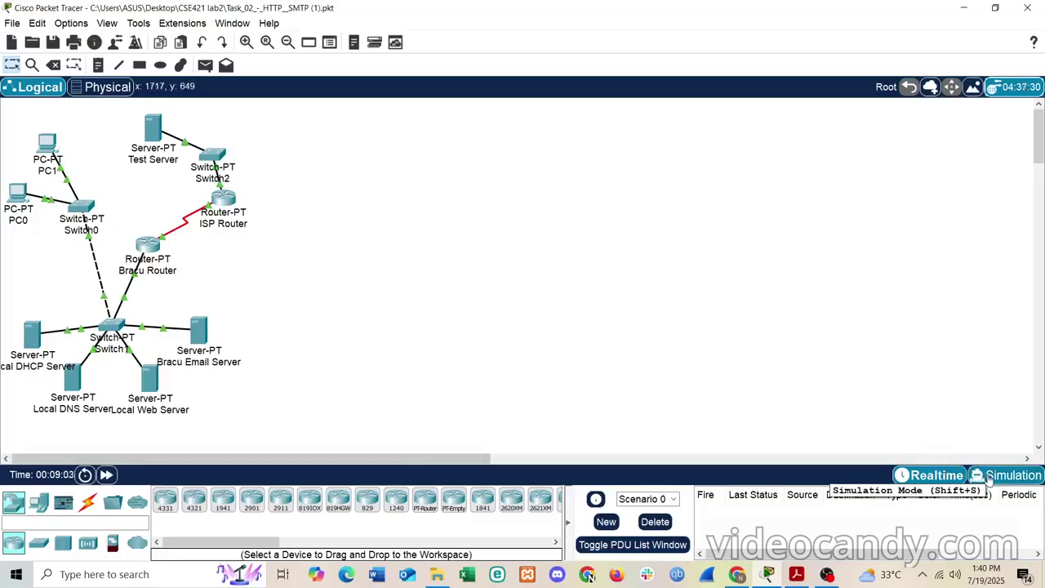
click(987, 479)
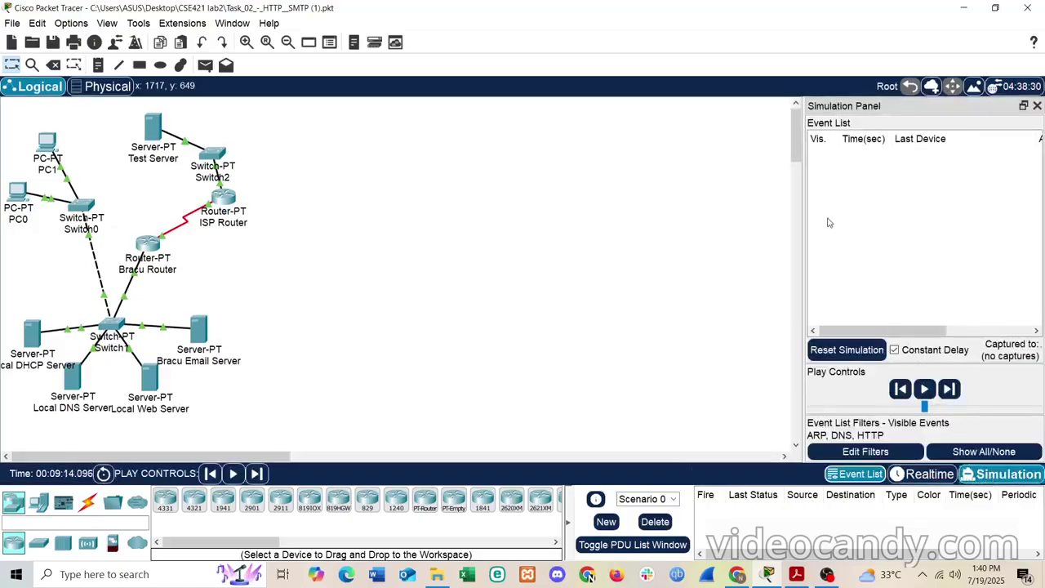
drag(804, 213, 538, 215)
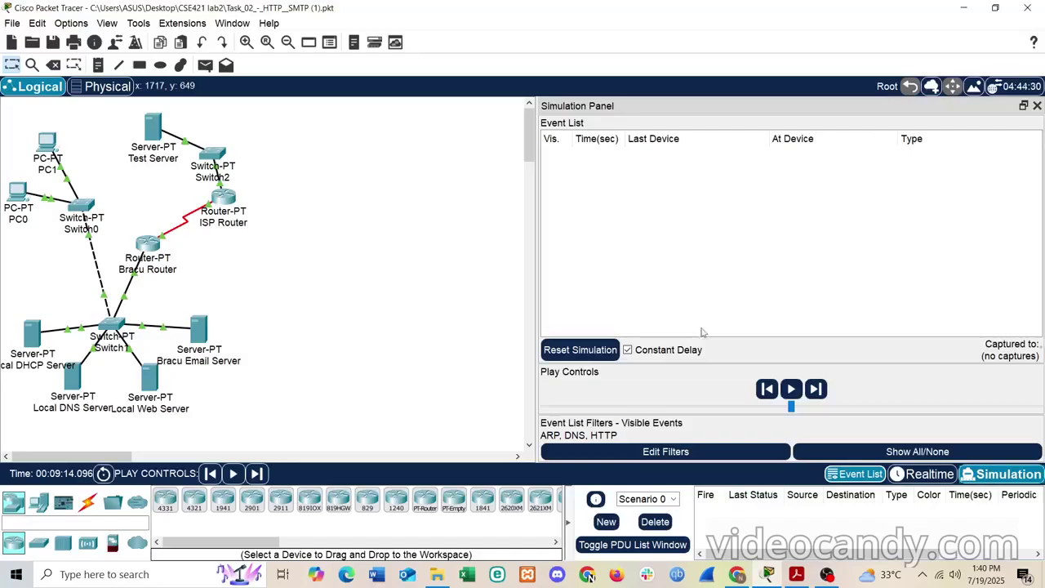
click(796, 574)
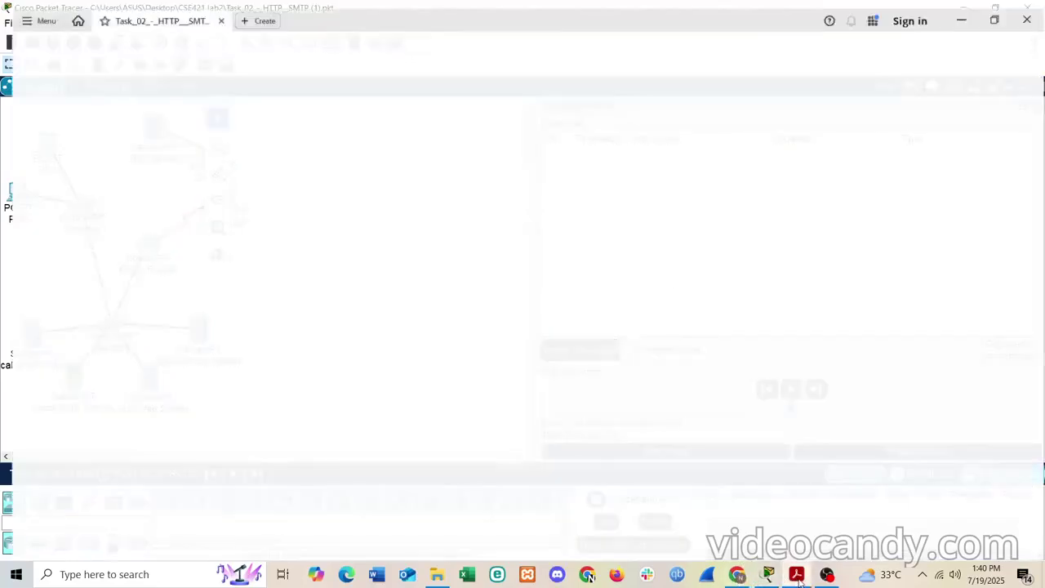
scroll(447, 252, up, 15)
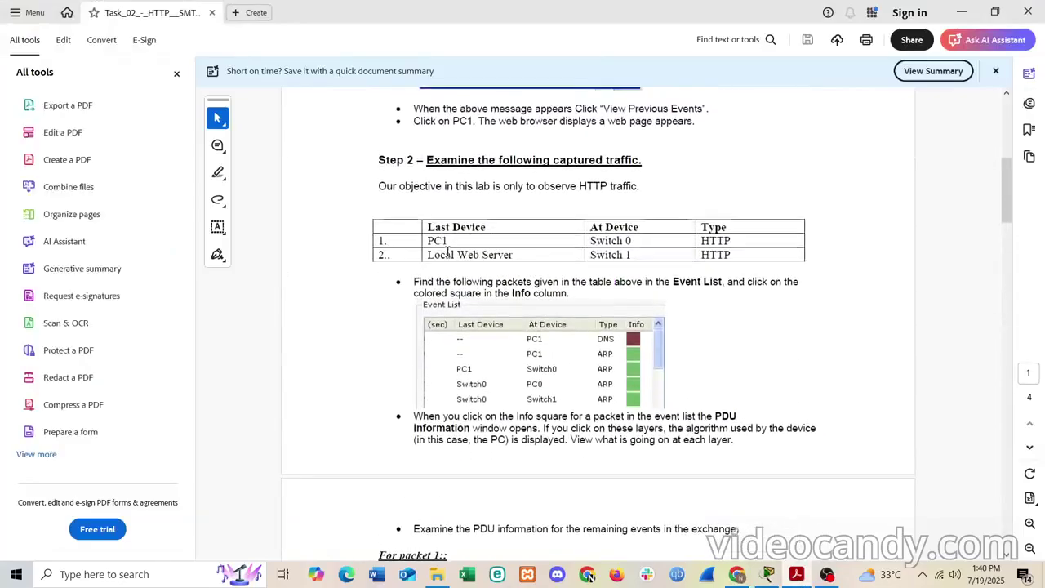
scroll(447, 251, up, 10)
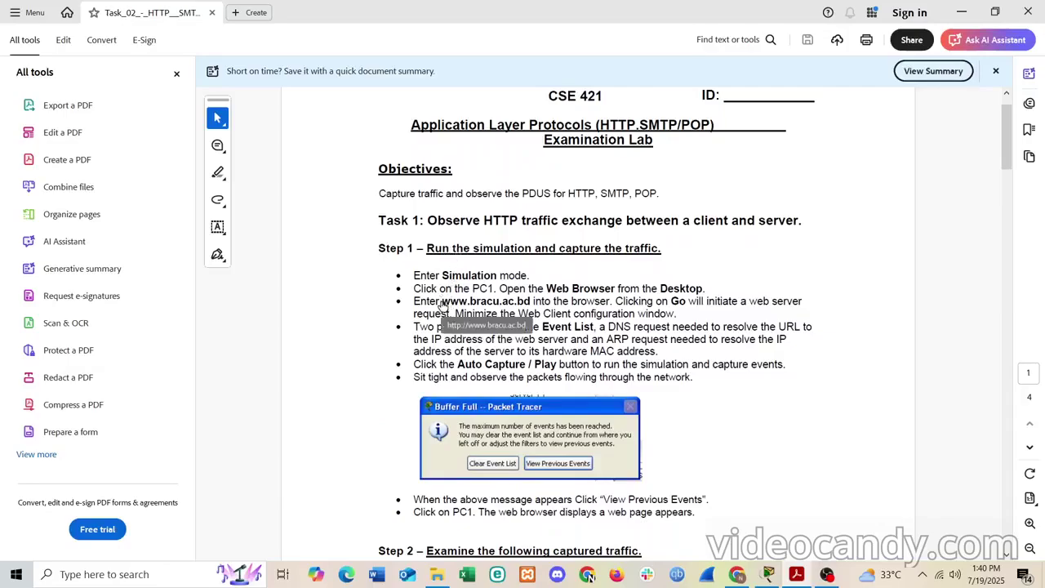
drag(440, 300, 530, 301)
key(ctrl+c)
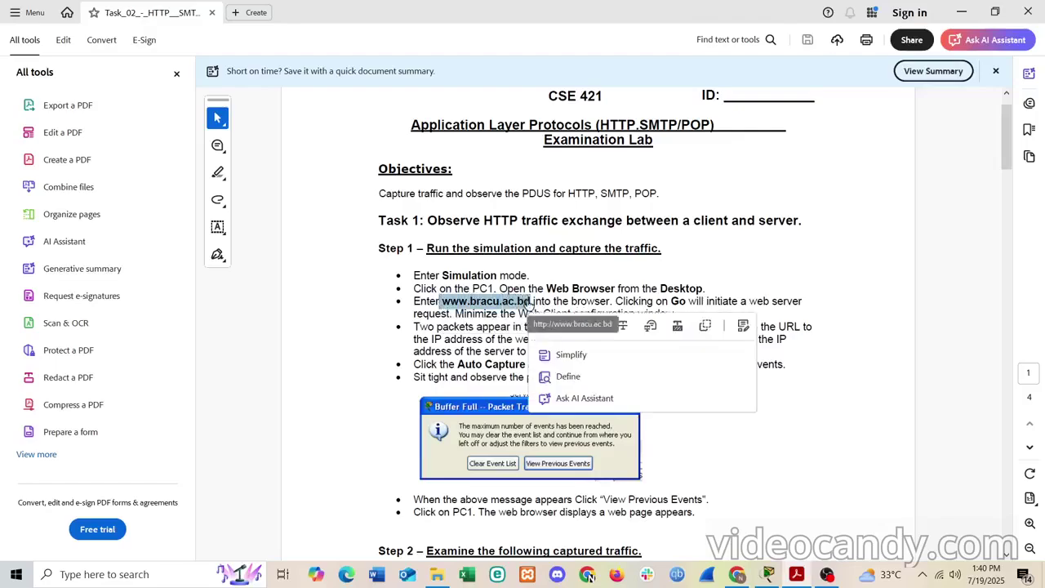
click(736, 258)
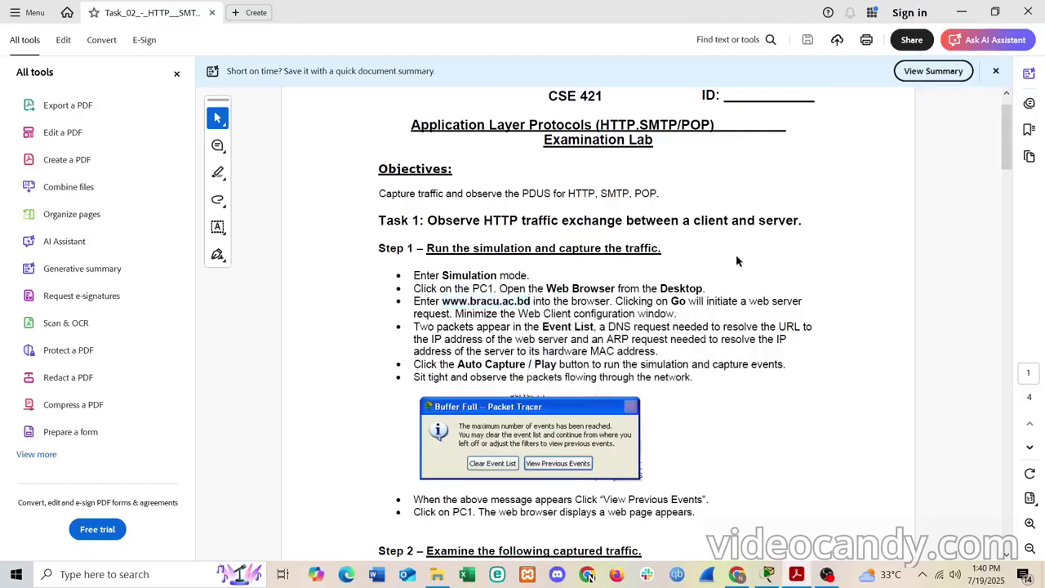
drag(410, 285, 497, 286)
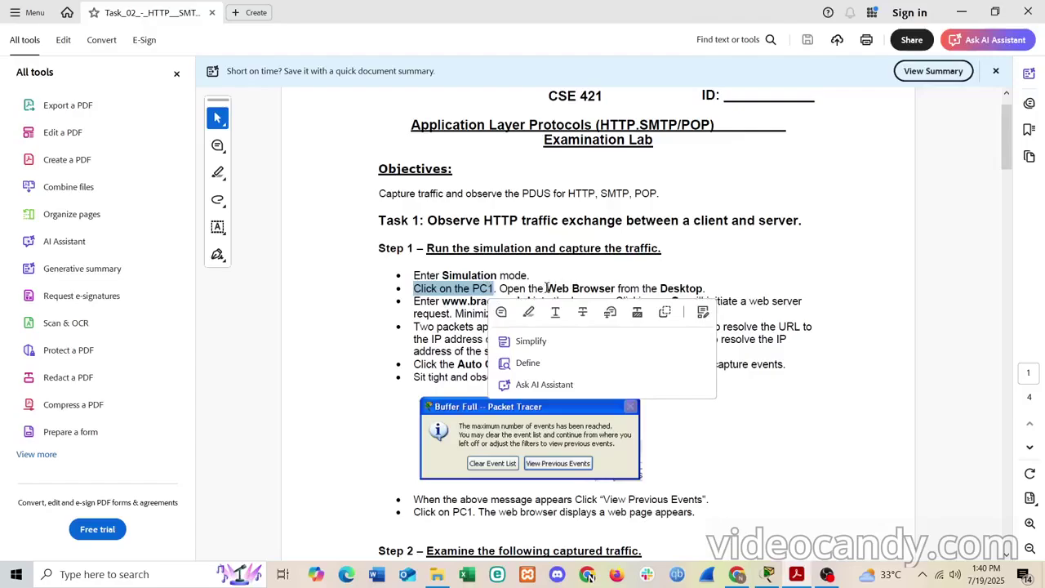
drag(547, 288, 617, 285)
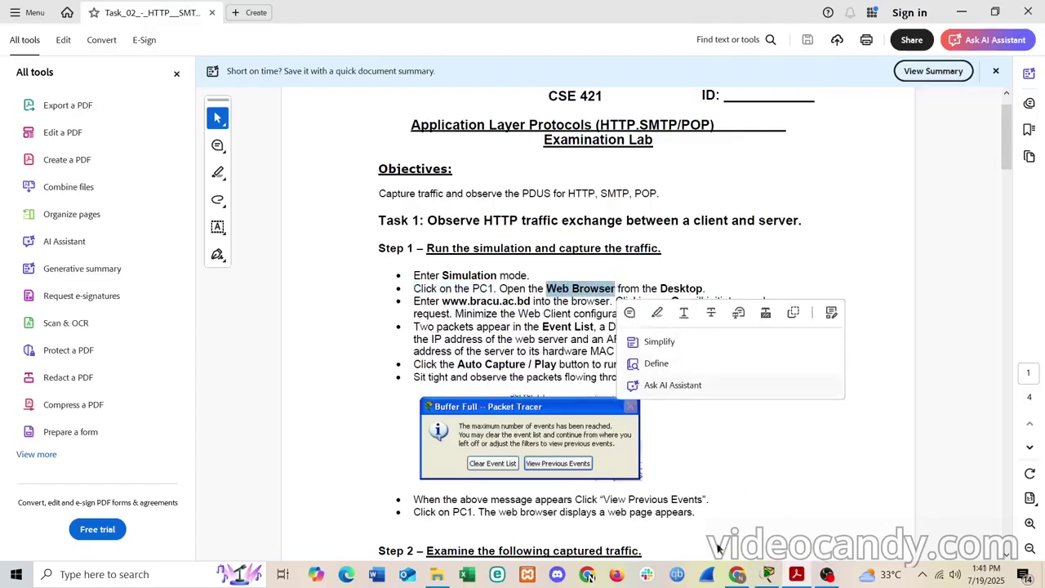
click(768, 574)
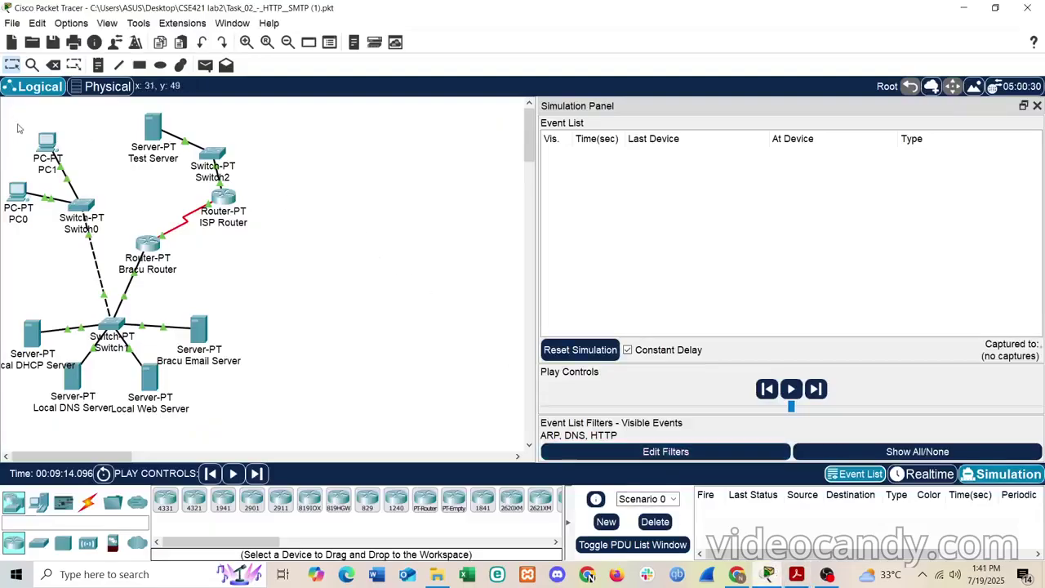
- Open PC1's Desktop tab and launch its Web Browser
click(49, 144)
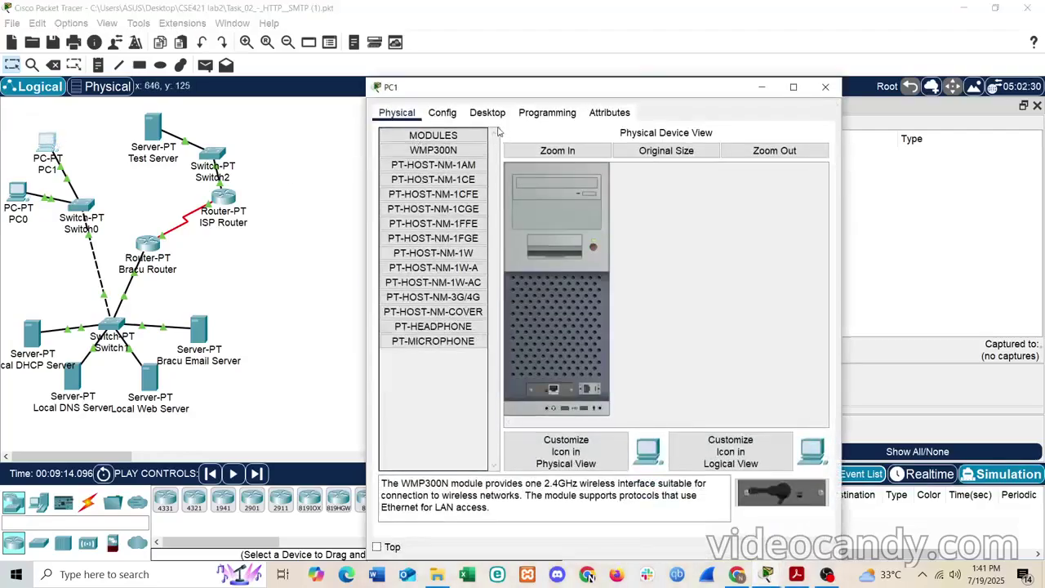
click(487, 114)
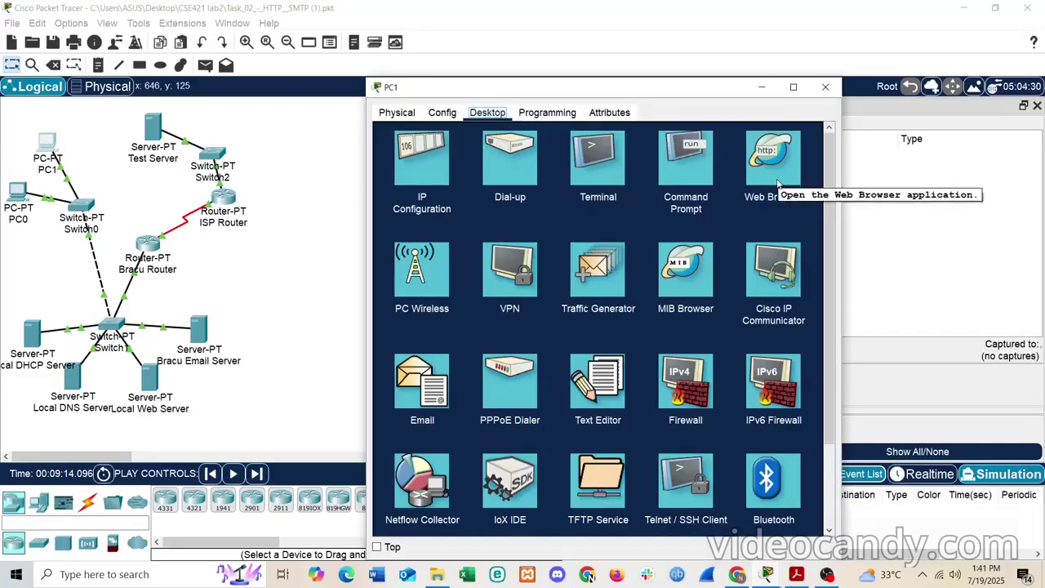
click(775, 175)
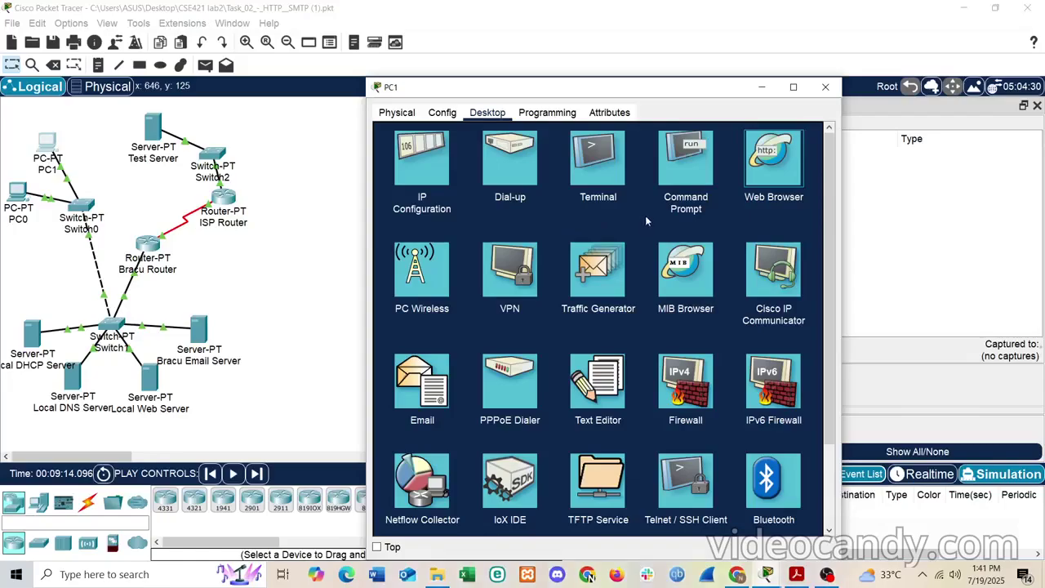
click(749, 186)
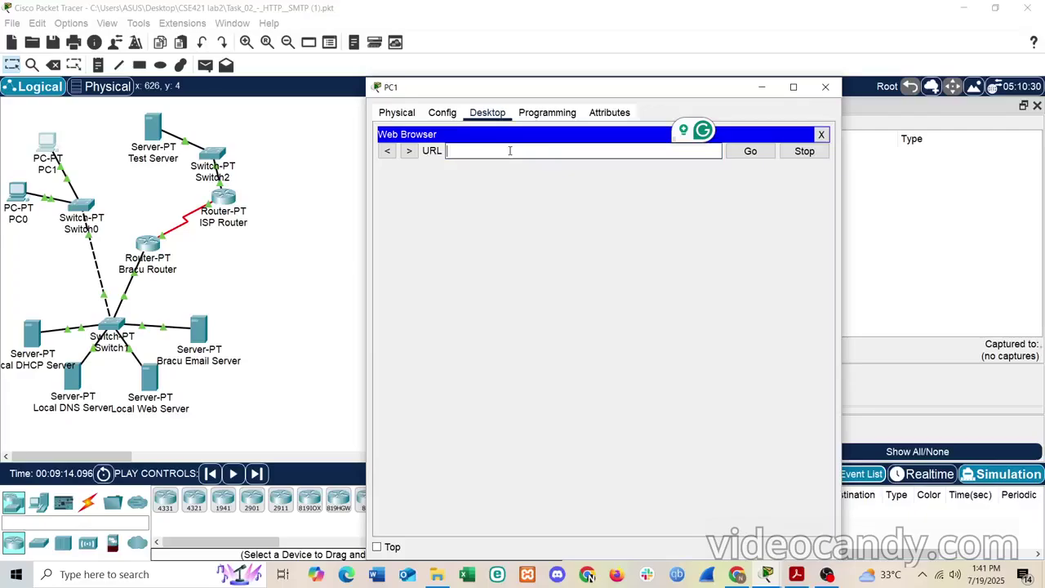
key(ctrl+v)
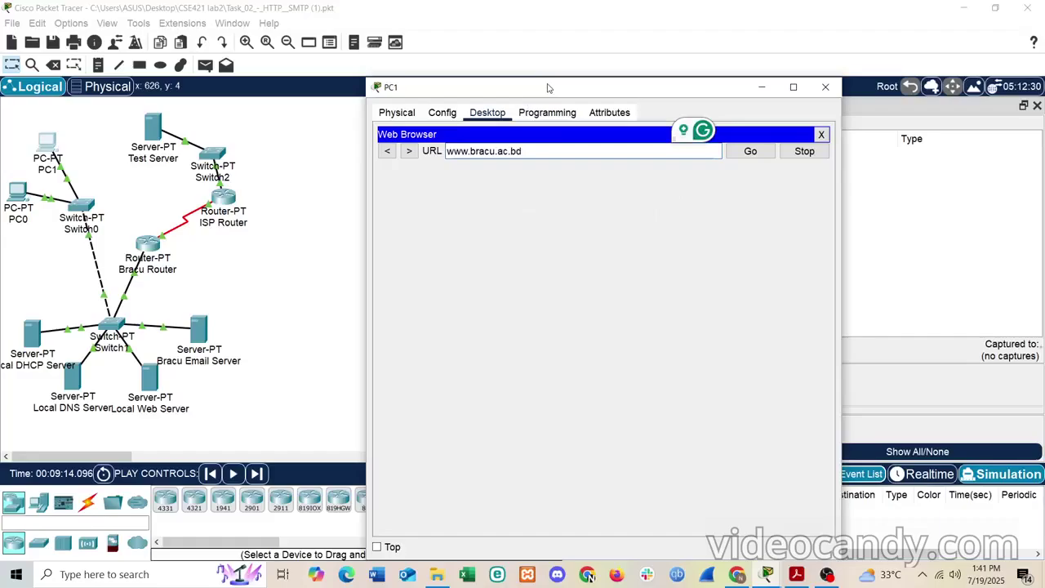
drag(547, 88, 363, 71)
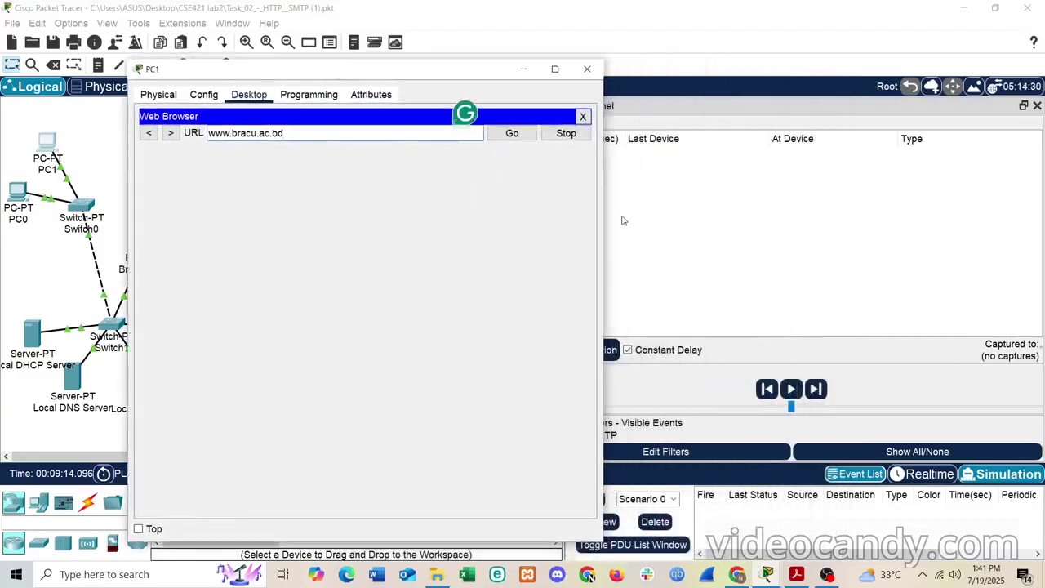
drag(452, 71, 360, 62)
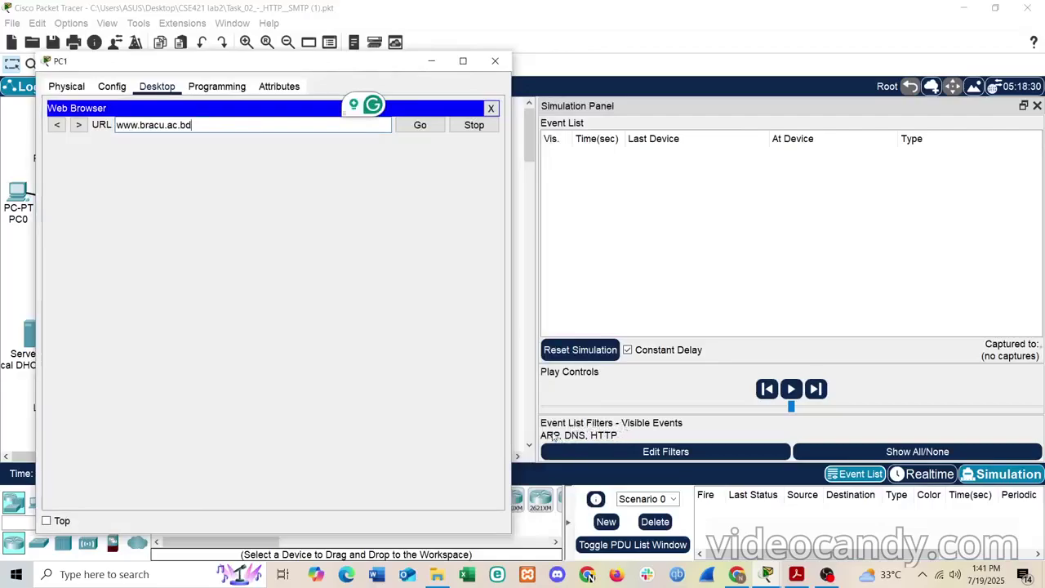
click(663, 453)
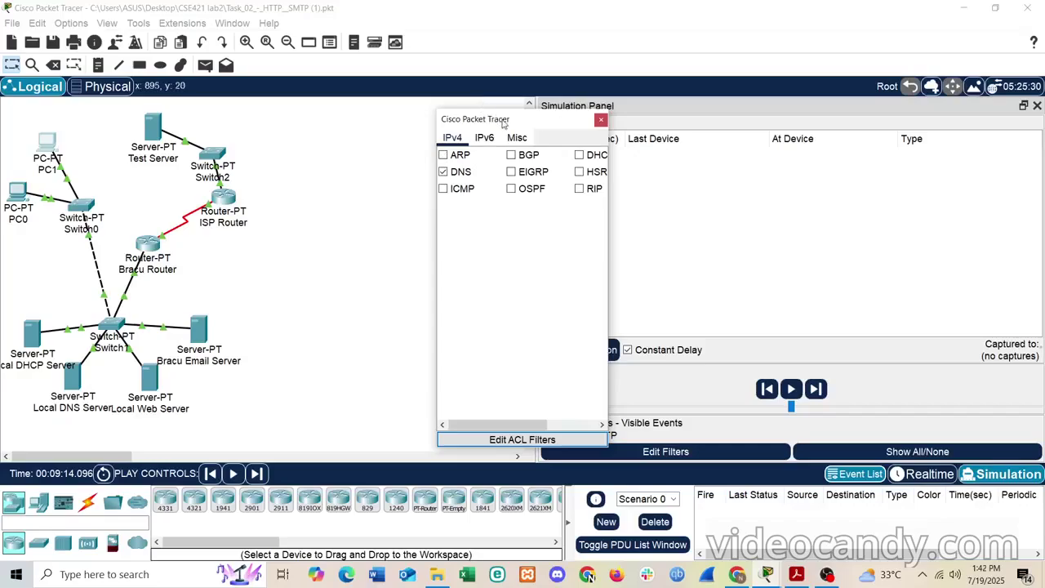
- Untick ARP so the event list shows only DNS and HTTP, then restore PC1's browser
drag(503, 123, 402, 129)
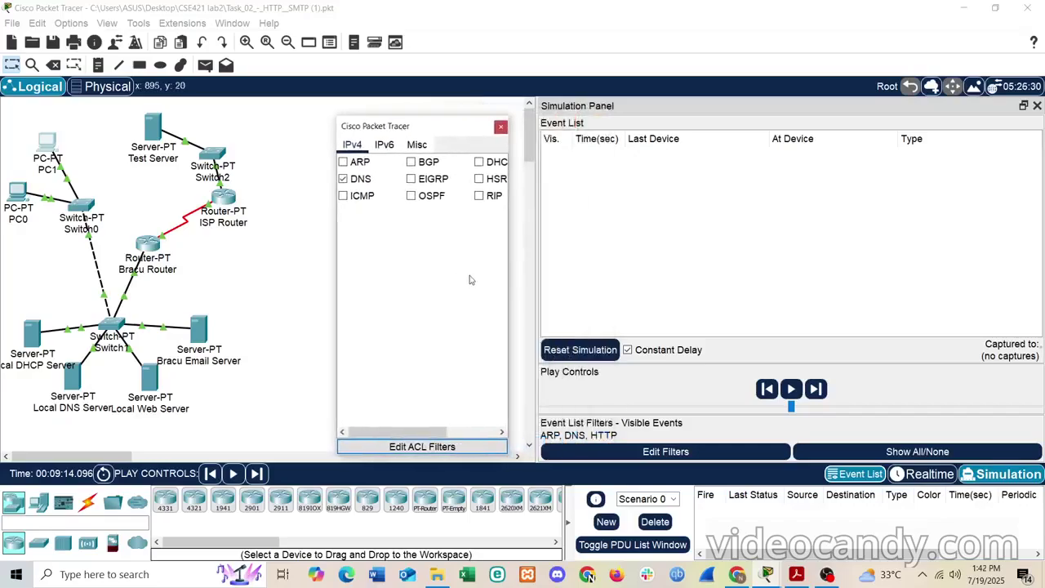
click(501, 128)
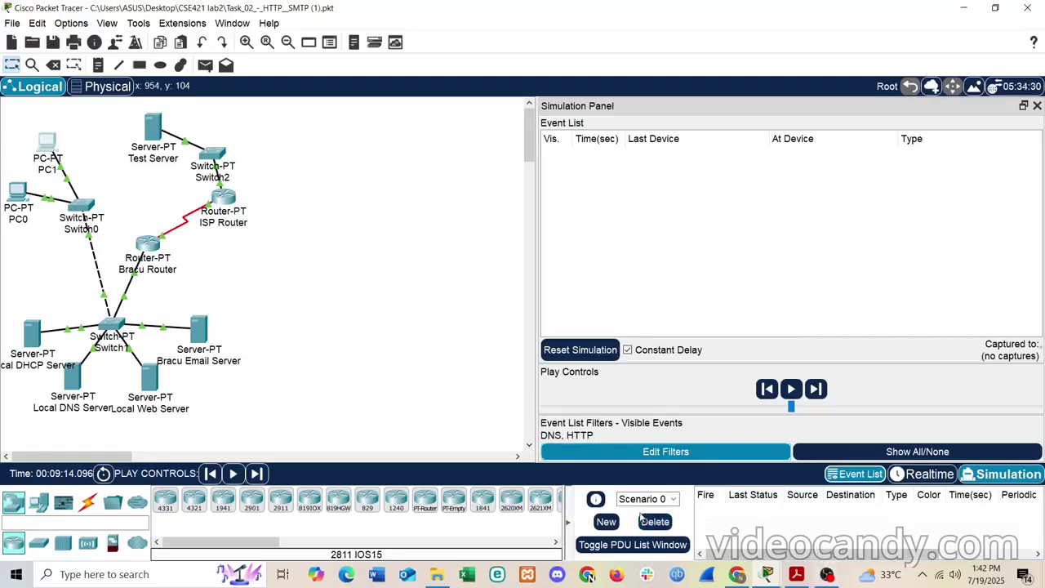
click(766, 573)
click(818, 521)
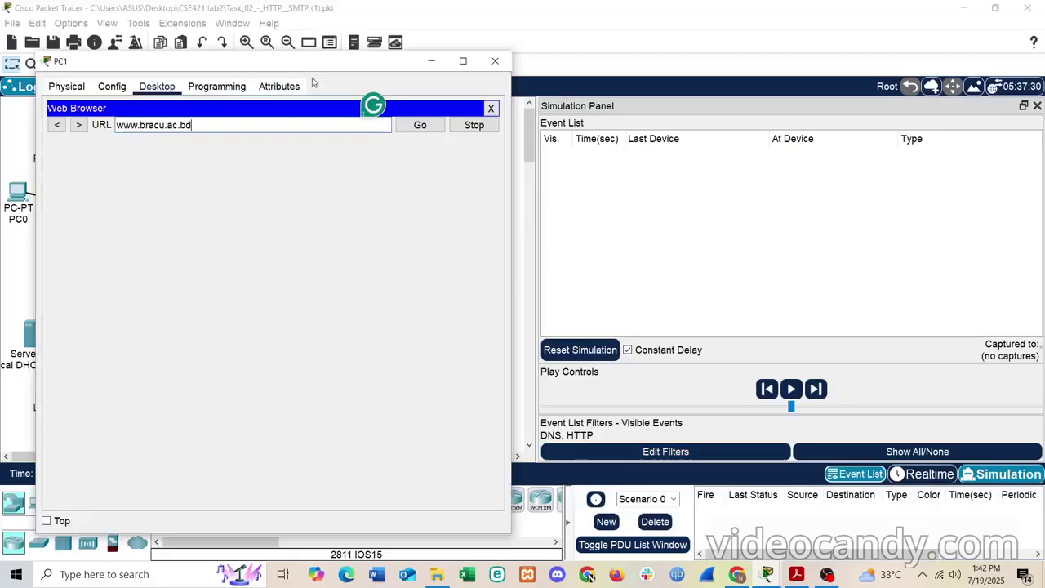
drag(357, 66, 455, 73)
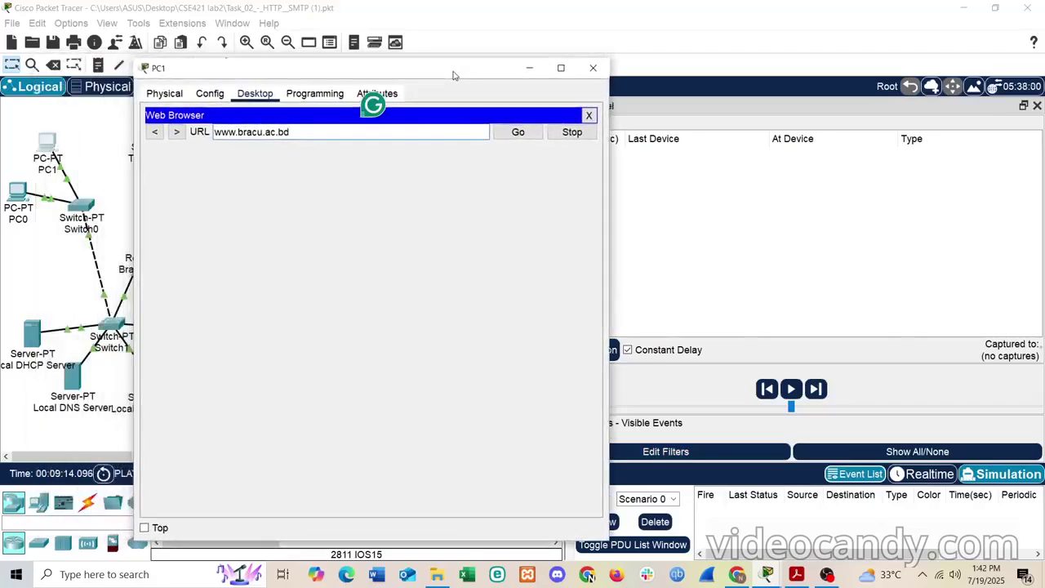
click(507, 134)
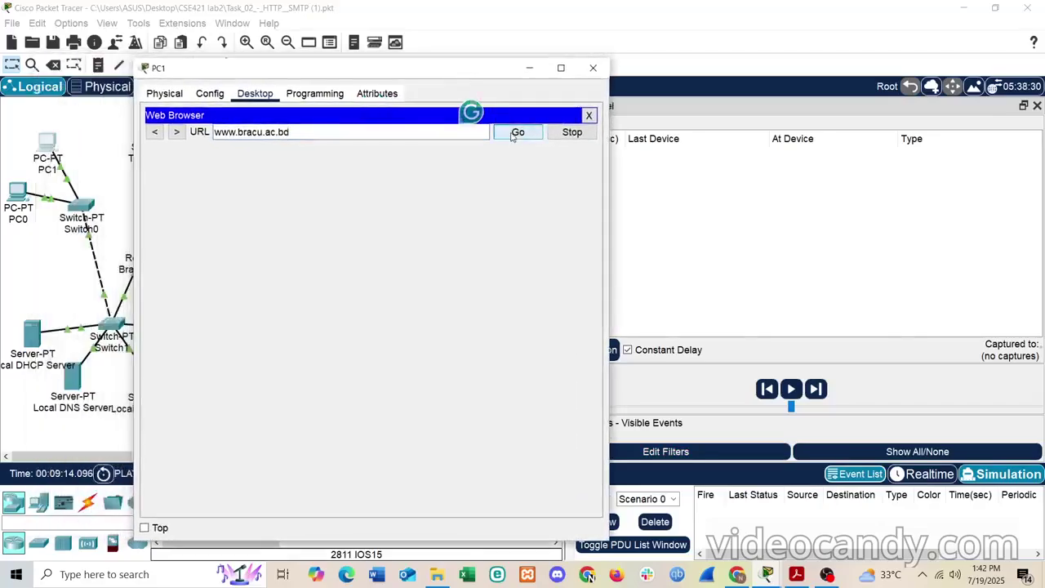
click(530, 68)
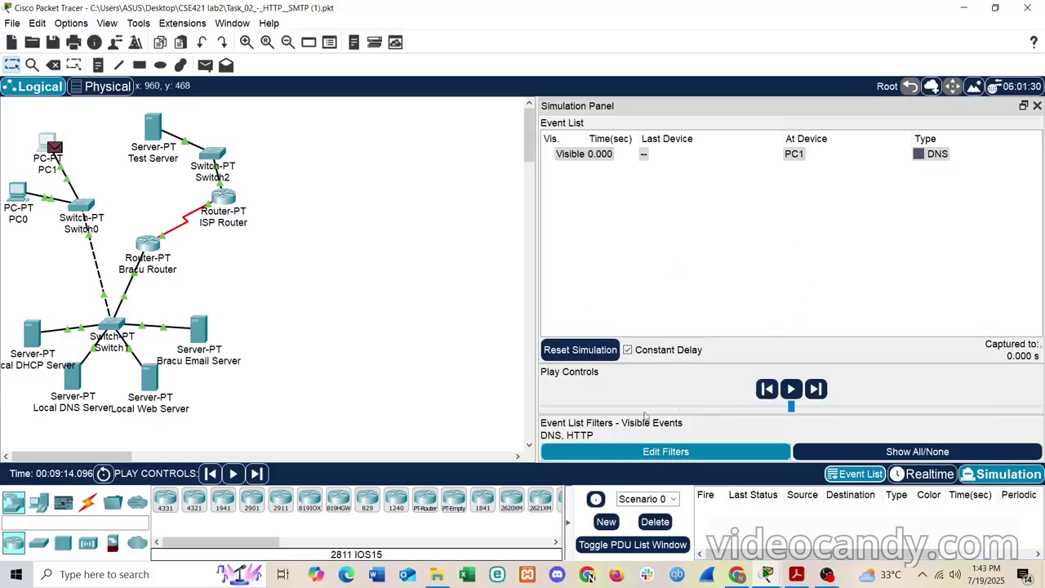
- Play the simulation and inspect the DNS events as DNS then HTTP packets accumulate
click(791, 389)
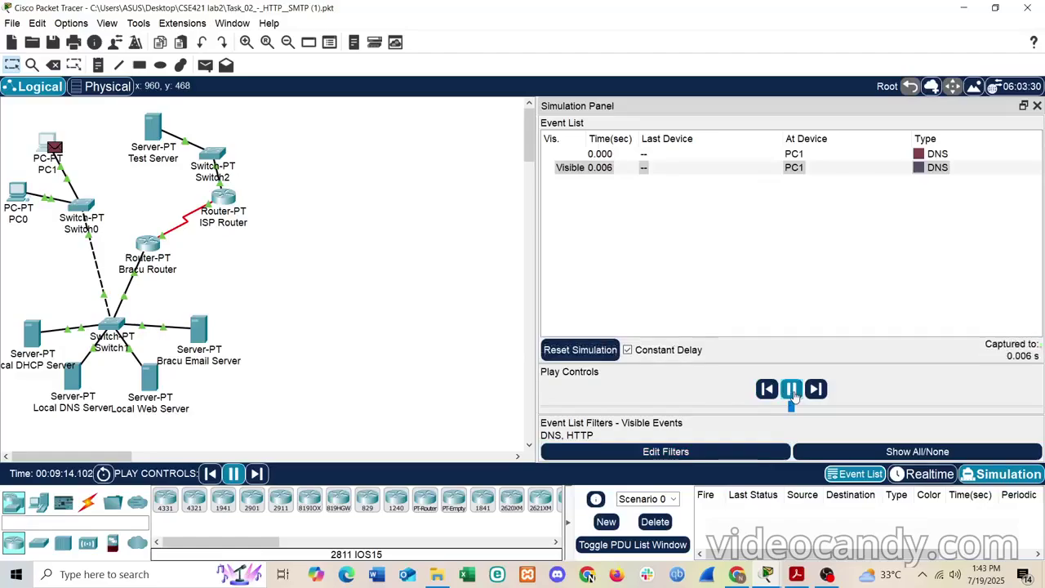
click(929, 171)
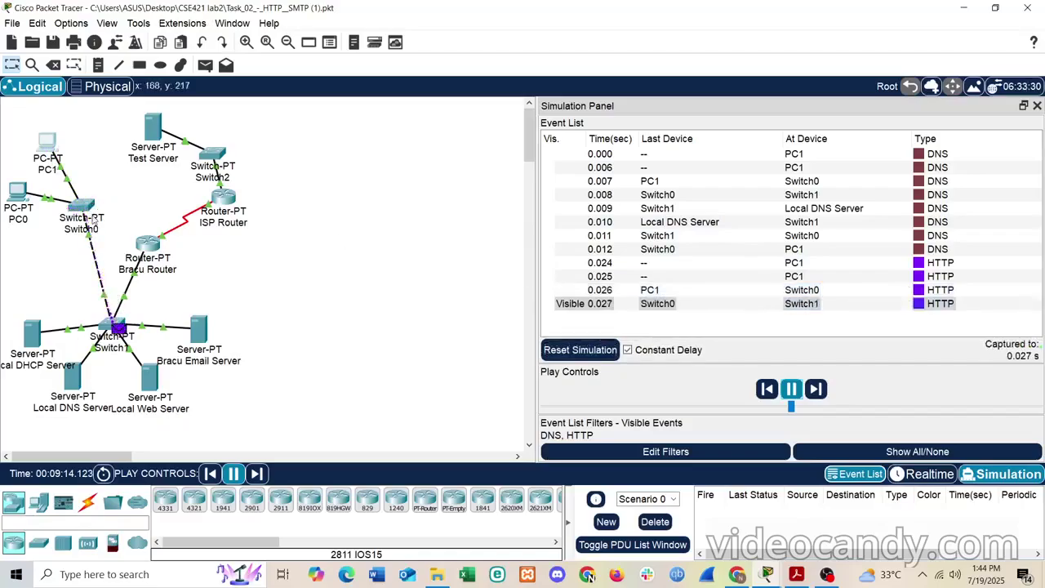
mouse_move(86, 213)
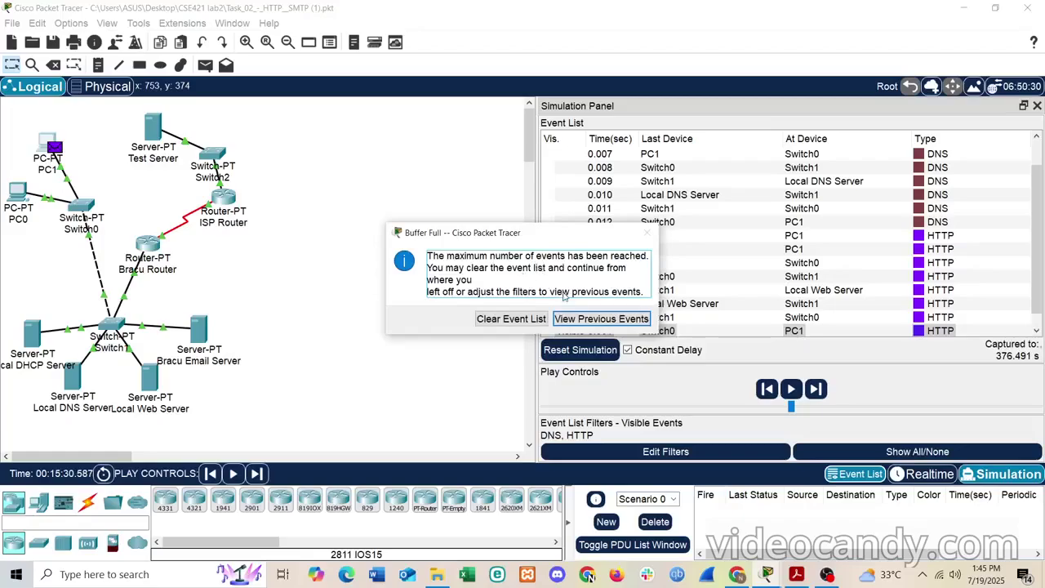
- Choose View Previous Events on the Buffer Full warning and scroll the event list to the top
drag(562, 234, 374, 241)
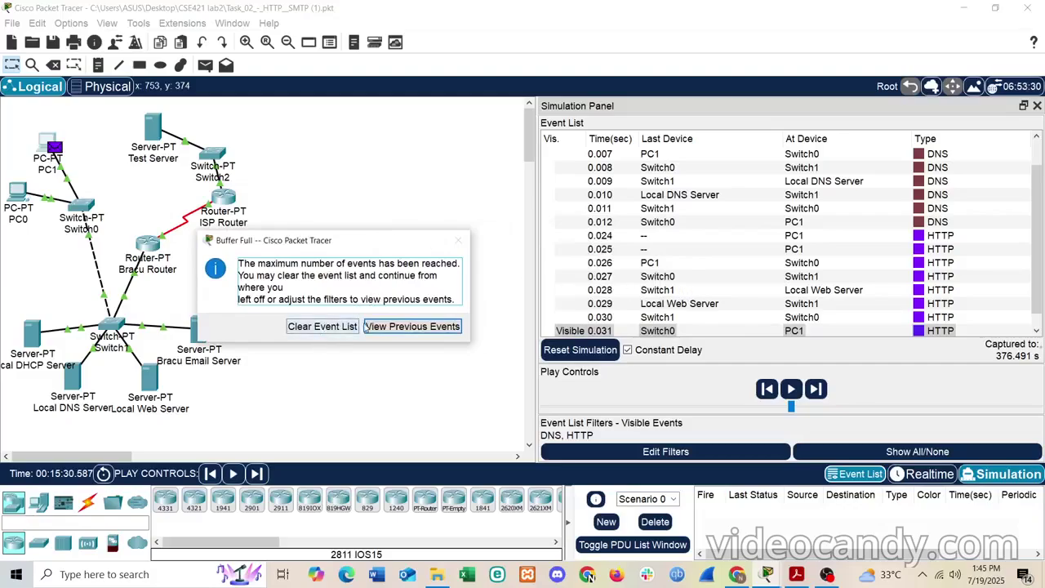
click(397, 326)
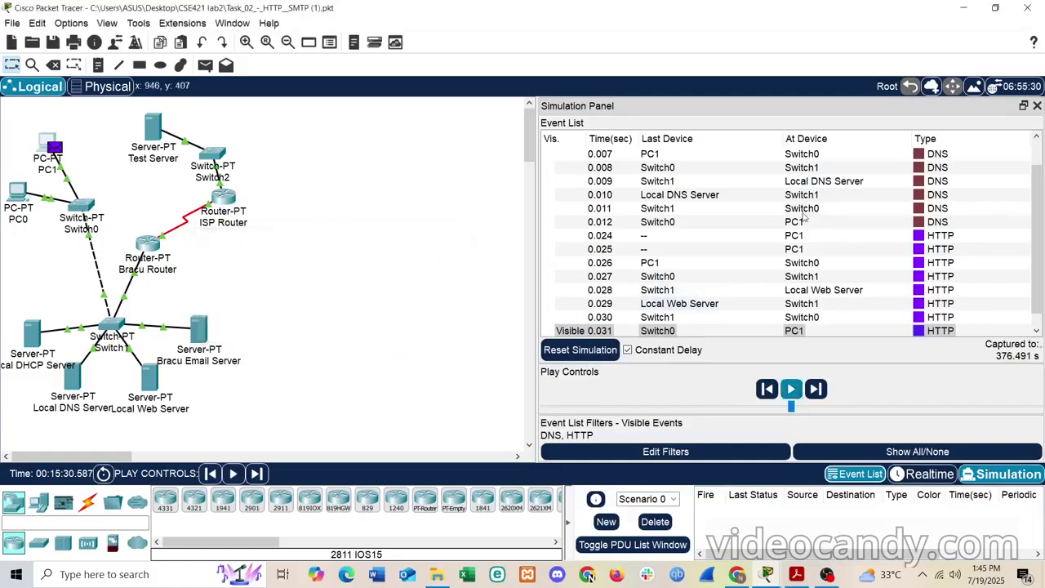
scroll(804, 216, up, 1)
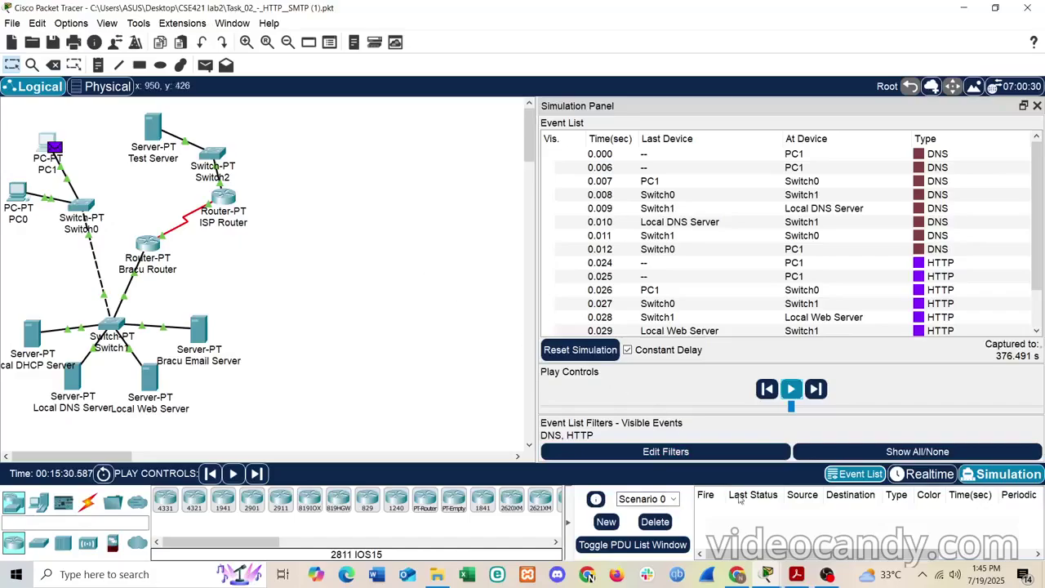
- Check that PC1's browser shows the Bracu welcome page, then minimize PC1's window
mouse_move(768, 581)
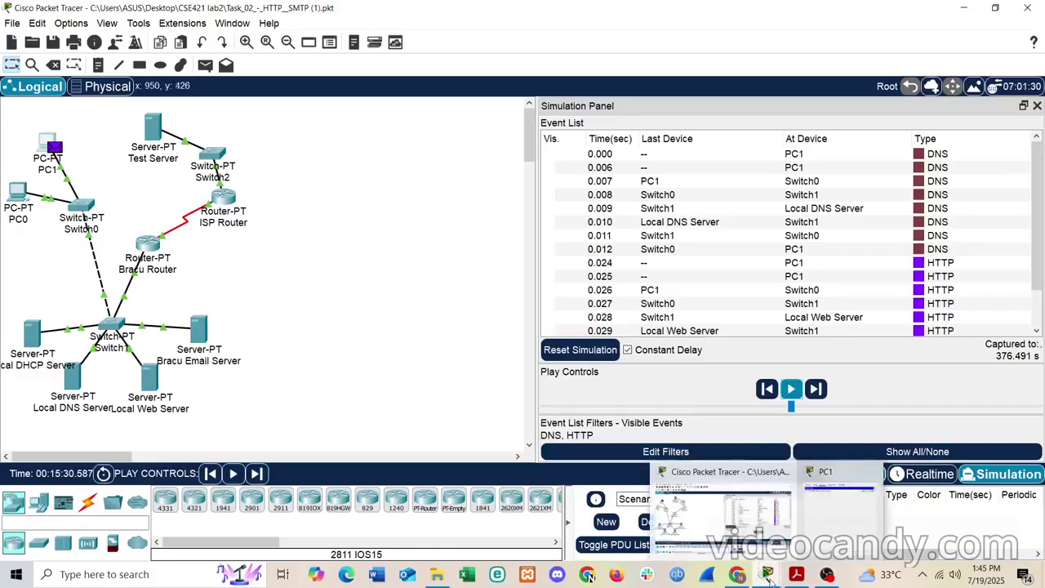
click(840, 534)
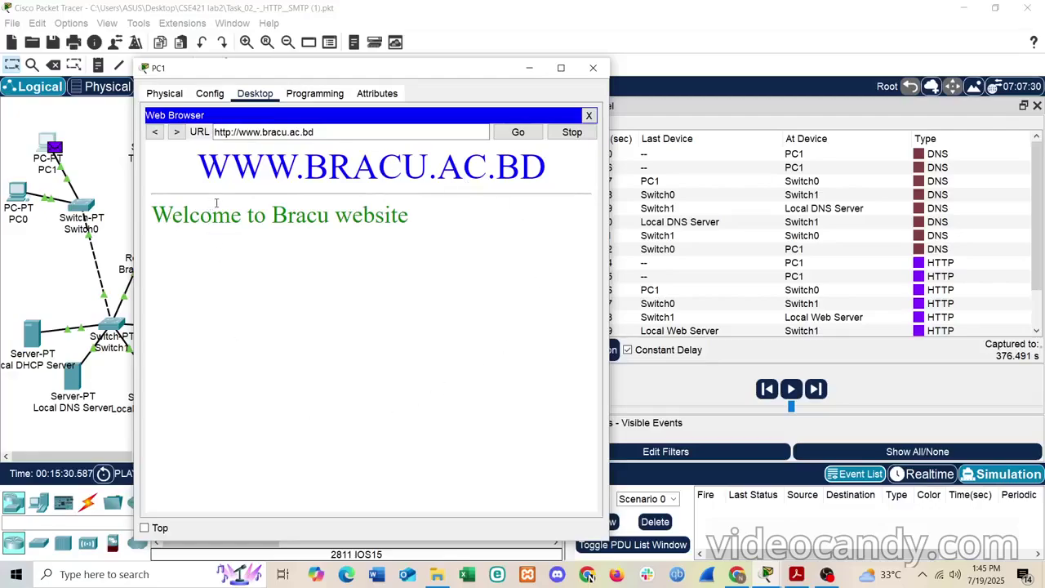
click(531, 67)
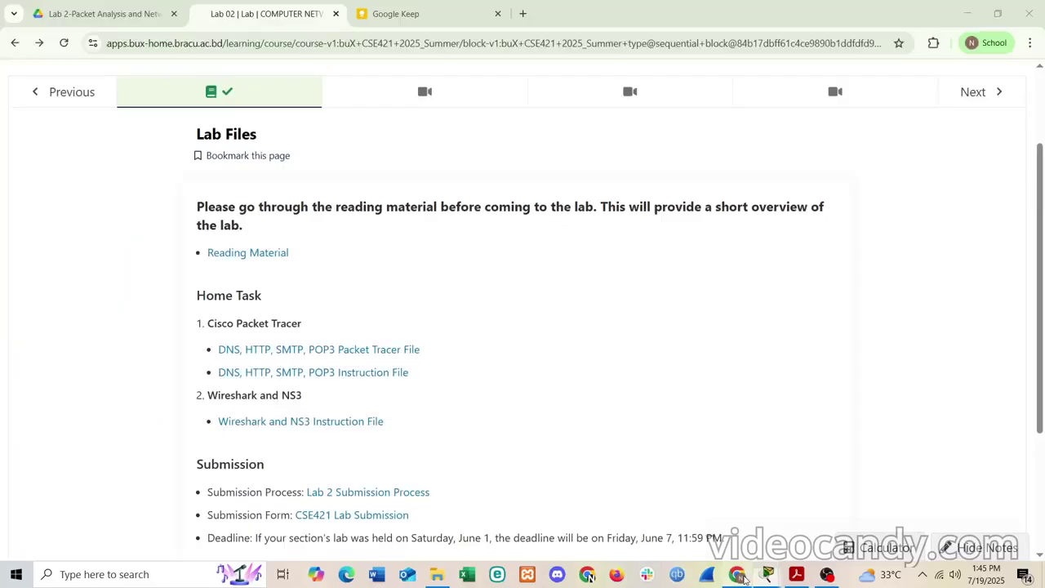
- Switch to Chrome's Google Keep tab and create a new drawing note with a blank canvas
click(738, 576)
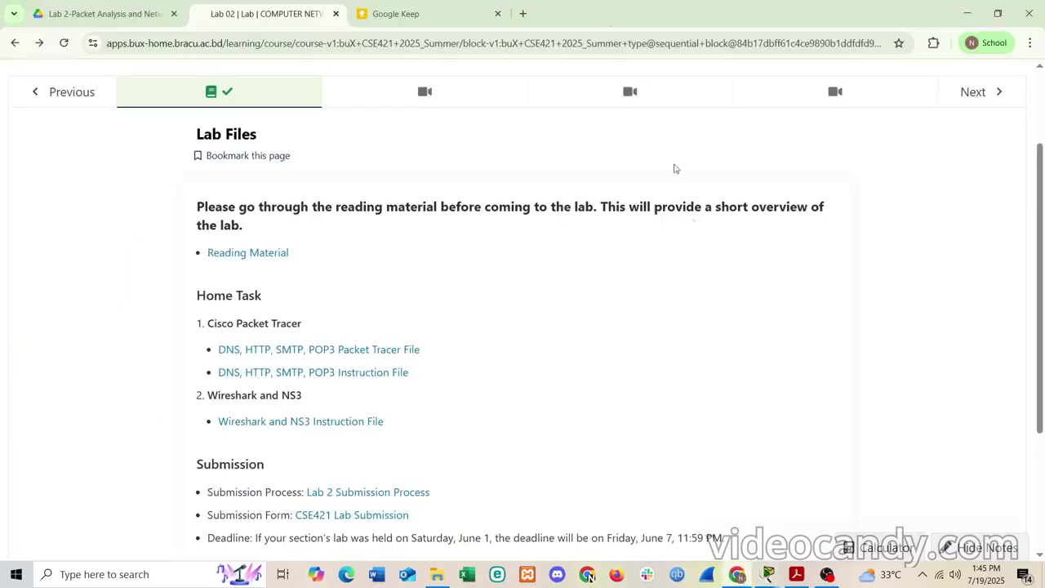
click(442, 8)
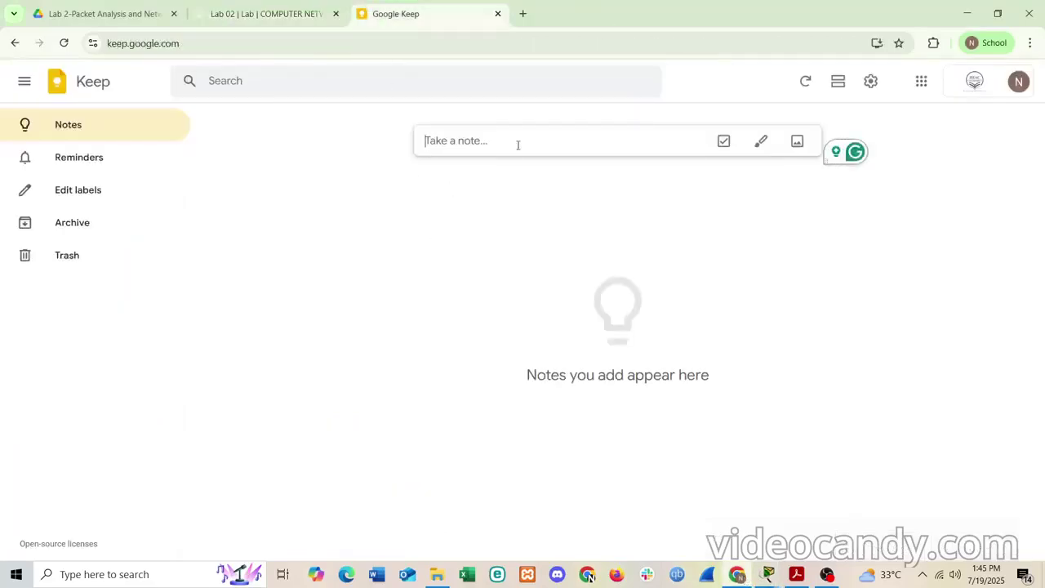
click(761, 142)
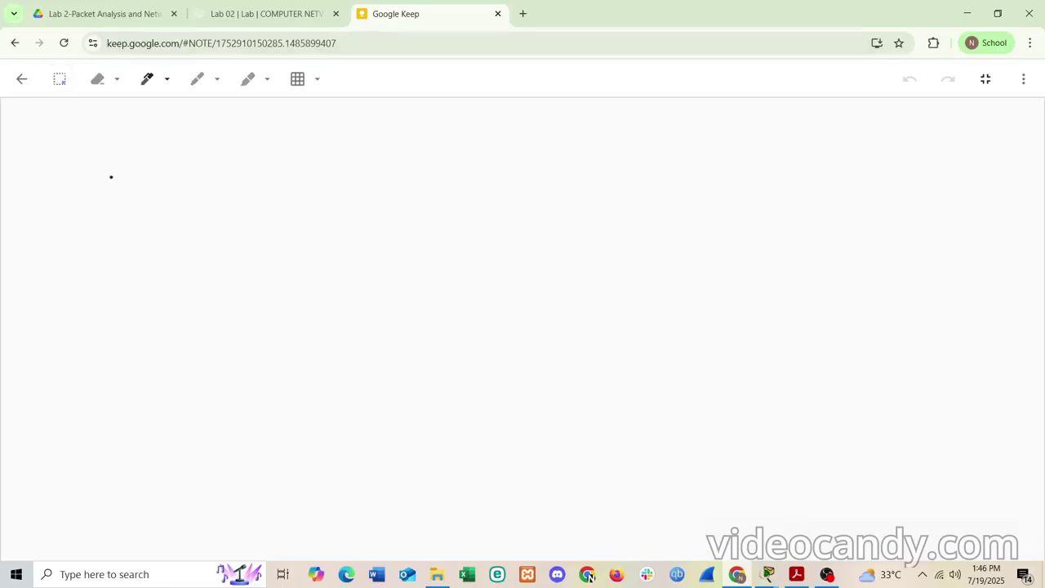
- Sketch a computer monitor with stand and label it 'PC 1'
mouse_move(98, 132)
mouse_down()
mouse_move(96, 175)
mouse_move(137, 133)
mouse_up()
drag(134, 173, 137, 135)
mouse_move(93, 178)
mouse_down()
mouse_move(129, 180)
mouse_move(101, 224)
mouse_move(131, 221)
mouse_move(96, 292)
mouse_up()
mouse_move(97, 250)
mouse_down()
mouse_move(103, 267)
mouse_move(155, 286)
mouse_up()
mouse_move(180, 274)
mouse_down()
mouse_move(189, 259)
mouse_move(189, 295)
mouse_up()
drag(177, 297, 197, 296)
click(208, 290)
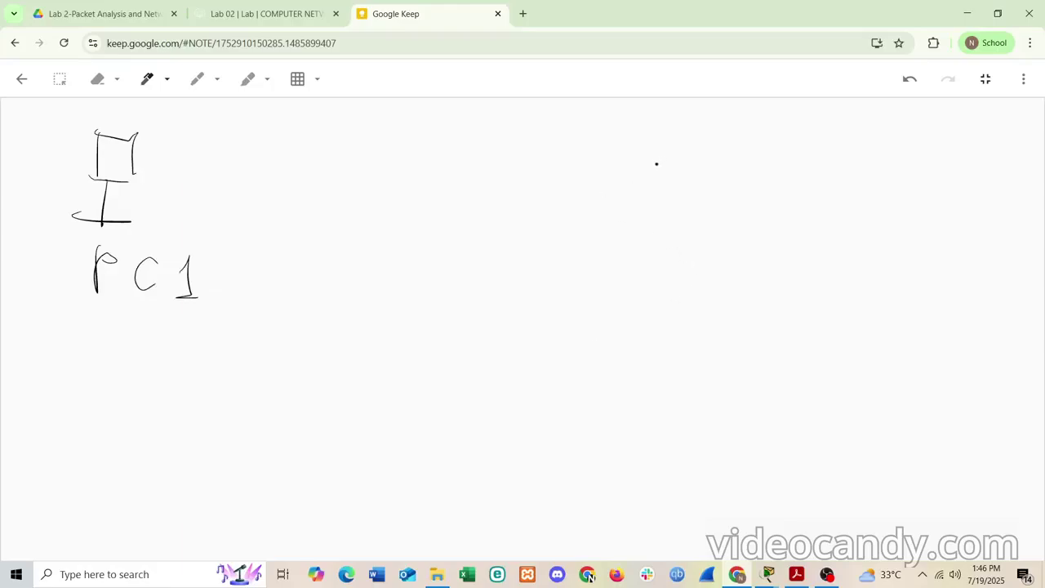
- Remove the stray 7-shaped strokes drawn on the right side
drag(666, 166, 663, 238)
mouse_move(659, 164)
mouse_down()
mouse_move(716, 170)
mouse_move(694, 240)
mouse_move(650, 244)
mouse_move(645, 285)
mouse_move(689, 291)
mouse_up()
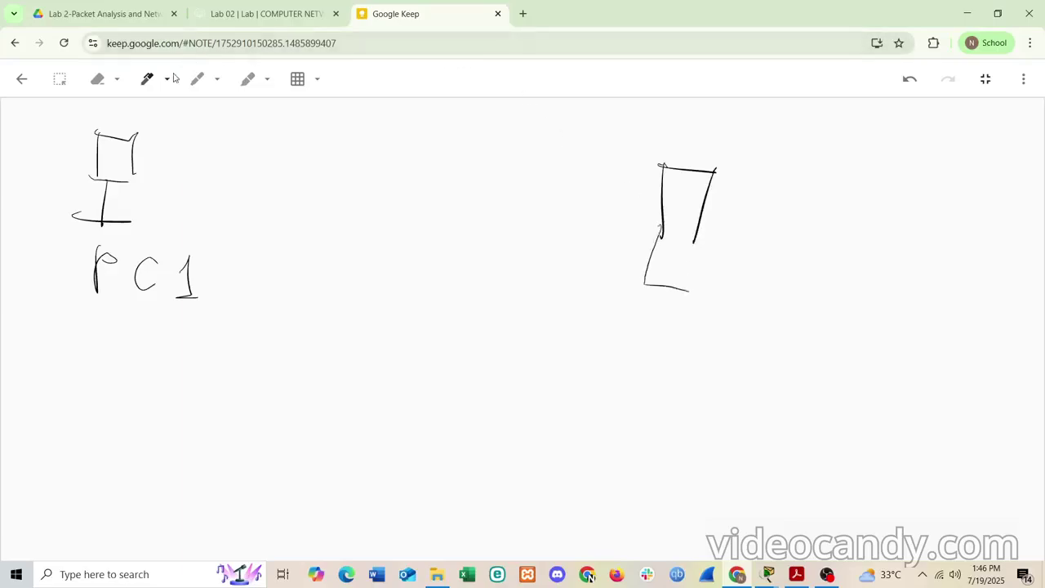
click(97, 79)
click(667, 286)
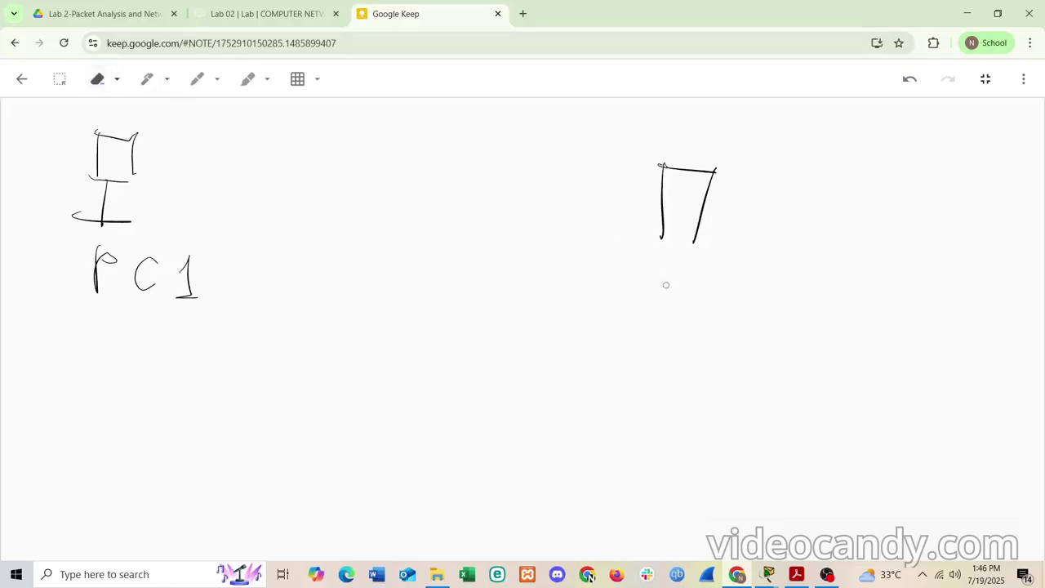
click(663, 219)
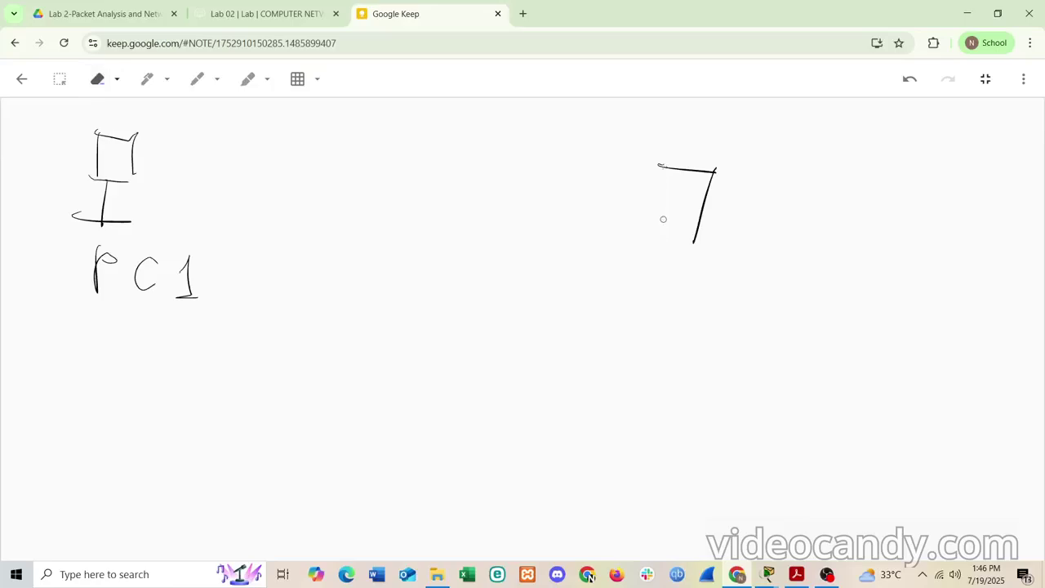
click(703, 203)
- Draw a tall rectangle on the right to represent the server
click(147, 79)
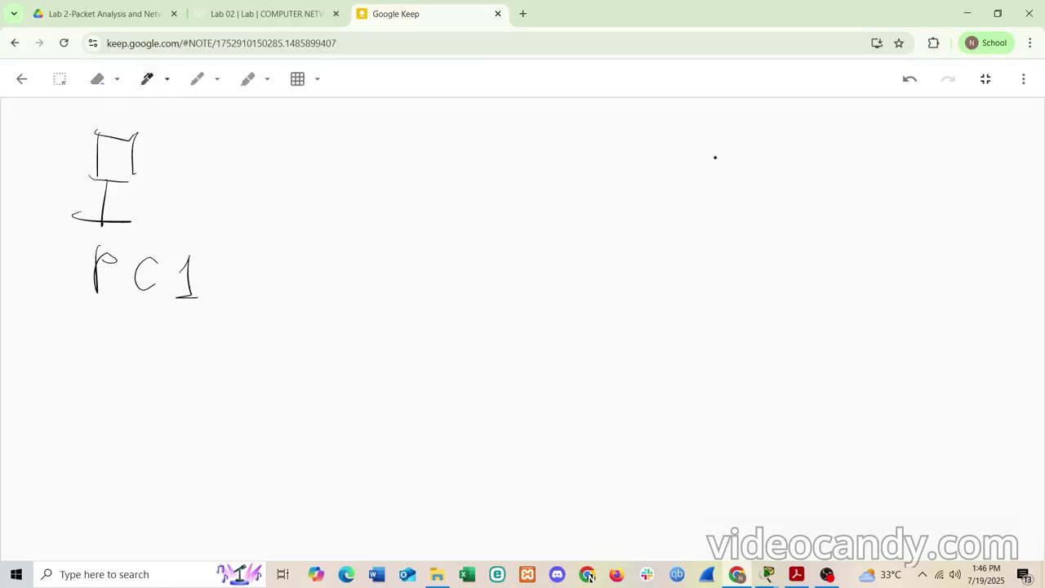
drag(711, 160, 785, 158)
mouse_move(710, 165)
mouse_down()
mouse_move(724, 293)
mouse_move(804, 291)
mouse_move(798, 168)
mouse_up()
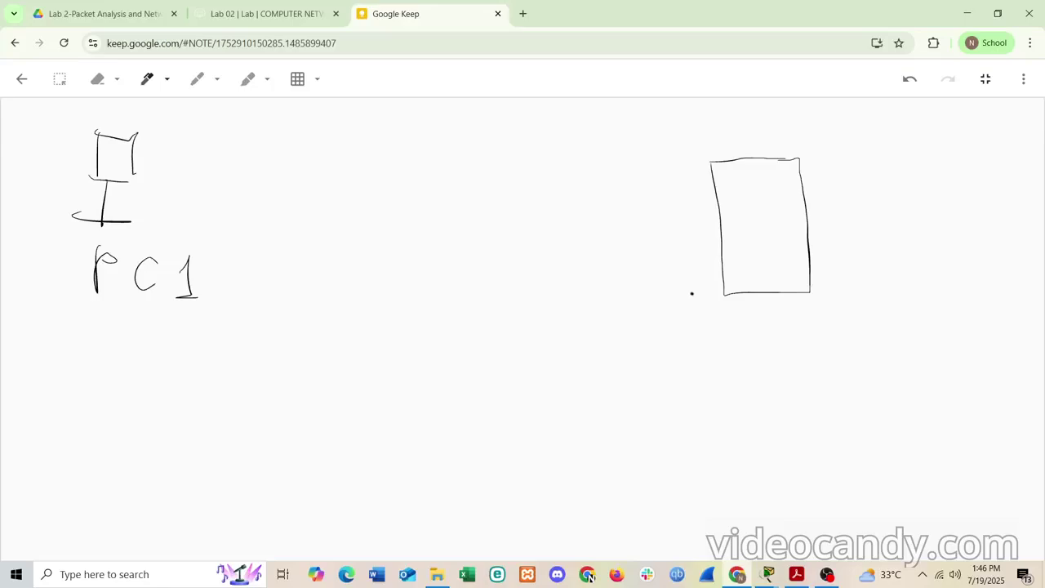
- Handwrite 'local web server' under the rectangle, erasing and redrawing the 'e' in 'web'
mouse_move(692, 293)
mouse_down()
mouse_move(690, 352)
mouse_move(707, 329)
mouse_move(749, 346)
mouse_up()
mouse_move(766, 328)
mouse_down()
mouse_move(762, 343)
mouse_move(779, 349)
mouse_up()
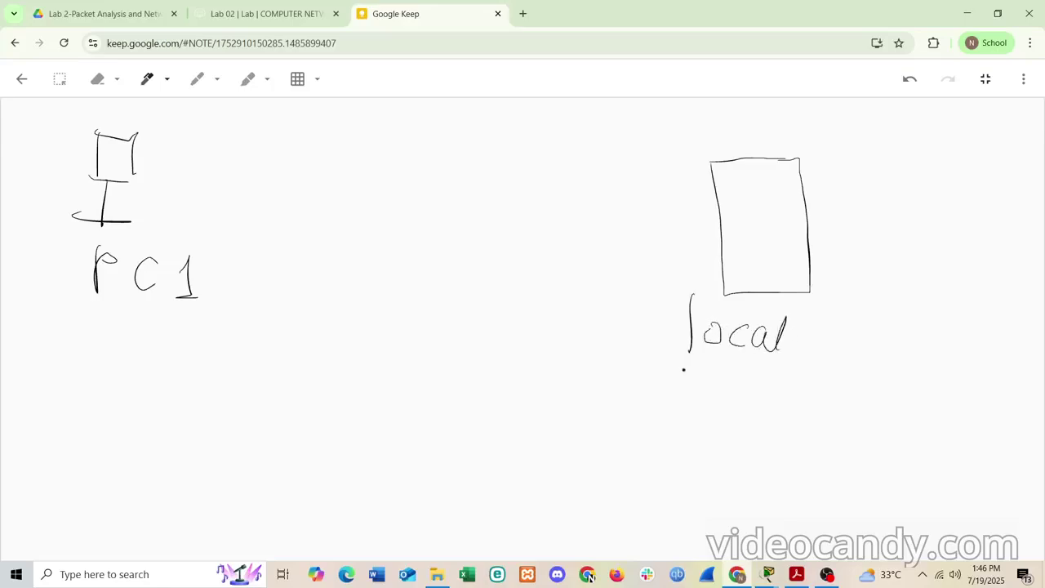
mouse_move(671, 377)
mouse_down()
mouse_move(707, 387)
mouse_move(712, 377)
mouse_up()
drag(723, 385, 738, 382)
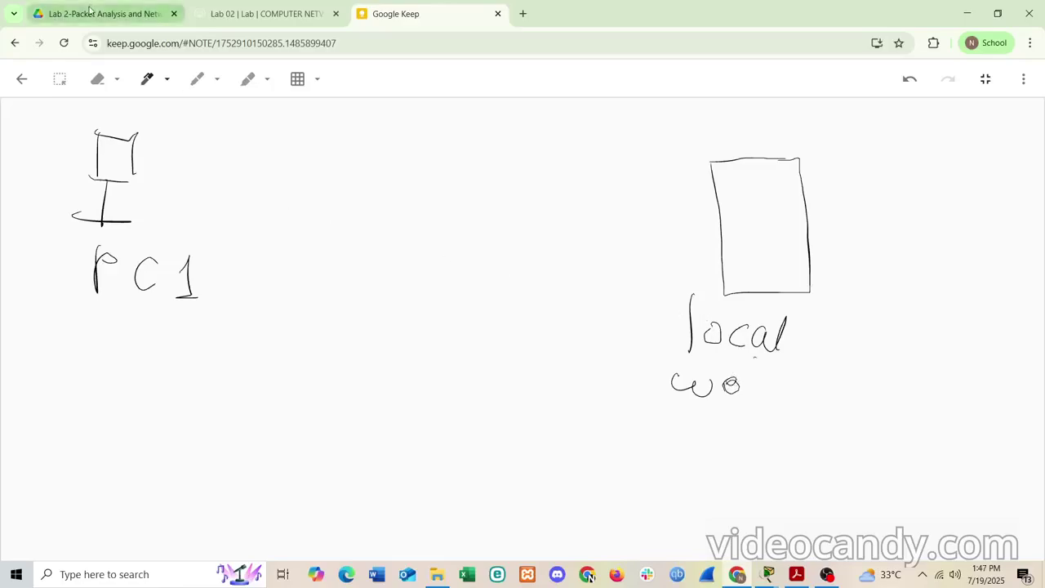
click(96, 81)
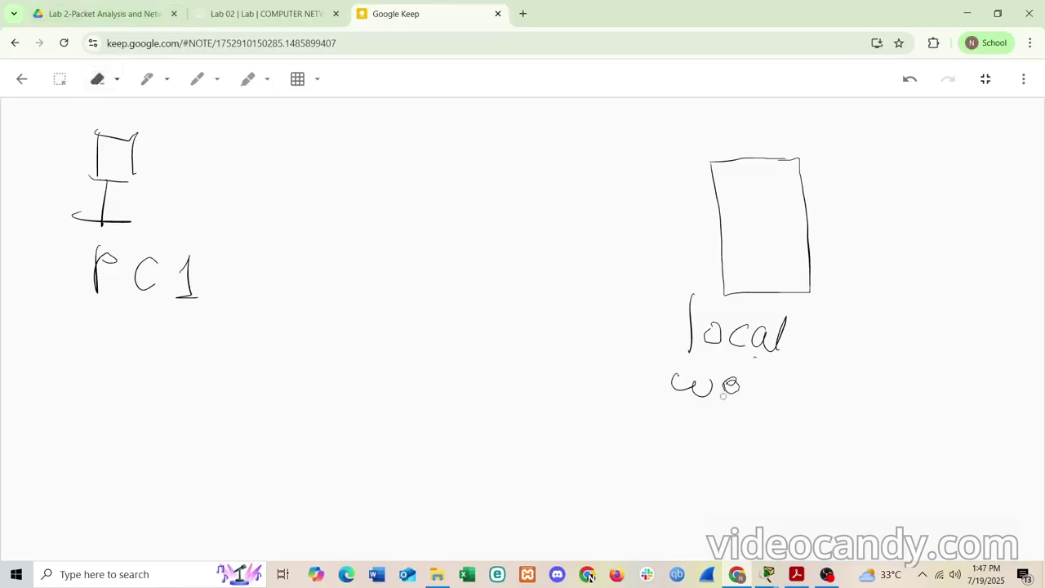
drag(733, 392, 725, 390)
click(147, 78)
mouse_move(733, 387)
mouse_down()
mouse_move(726, 378)
mouse_move(740, 399)
mouse_move(770, 389)
mouse_move(794, 398)
mouse_move(847, 390)
mouse_move(877, 403)
mouse_move(900, 395)
mouse_up()
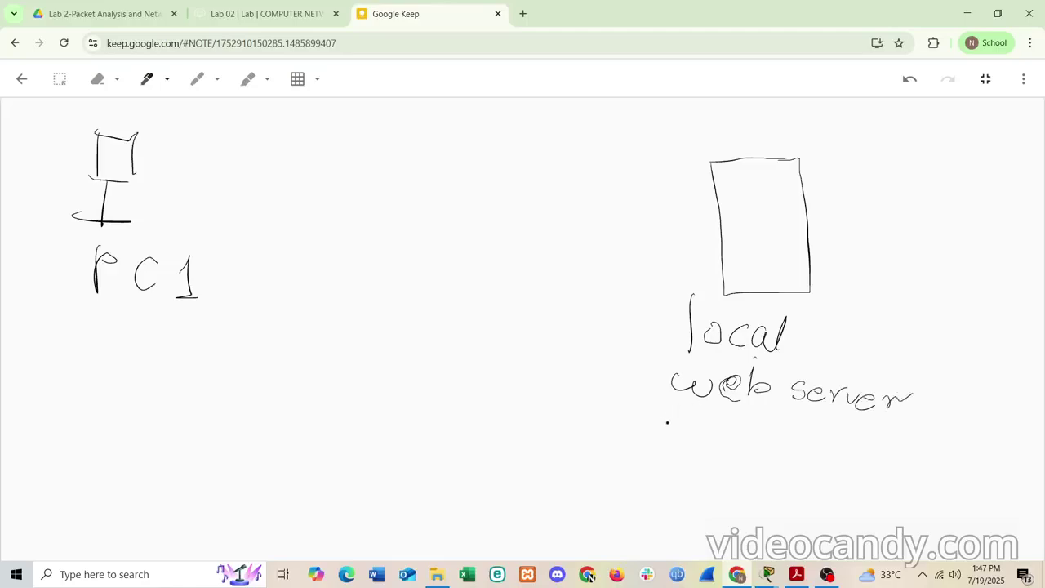
mouse_move(667, 423)
mouse_down()
mouse_move(726, 439)
mouse_move(735, 429)
mouse_move(834, 437)
mouse_move(886, 454)
mouse_move(906, 443)
mouse_move(933, 455)
mouse_up()
mouse_move(948, 447)
mouse_down()
mouse_move(955, 459)
mouse_move(1023, 467)
mouse_move(1010, 465)
mouse_up()
click(983, 453)
click(1001, 451)
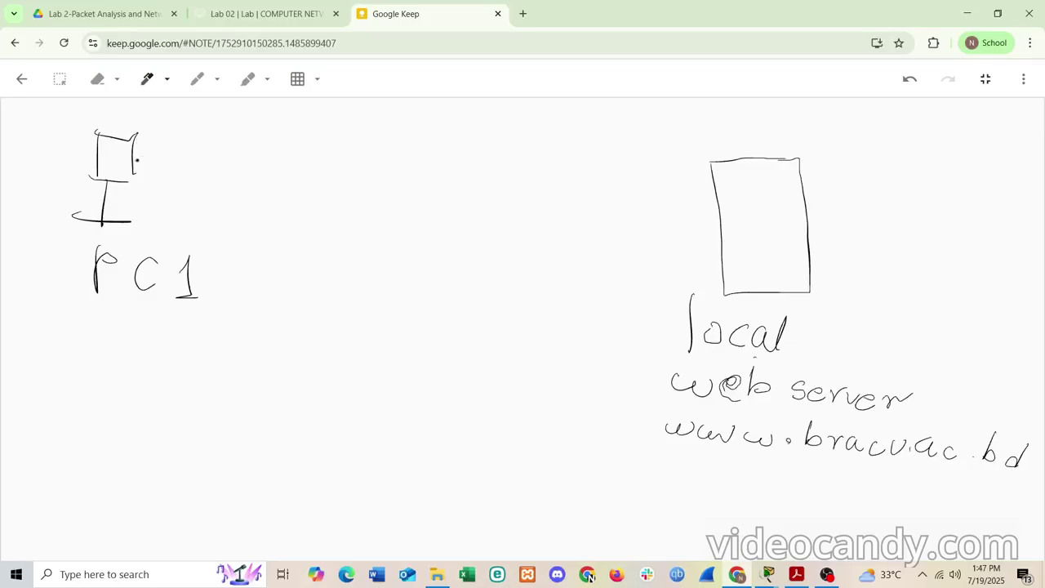
mouse_move(136, 161)
mouse_down()
mouse_move(548, 166)
mouse_move(718, 193)
mouse_move(693, 207)
mouse_up()
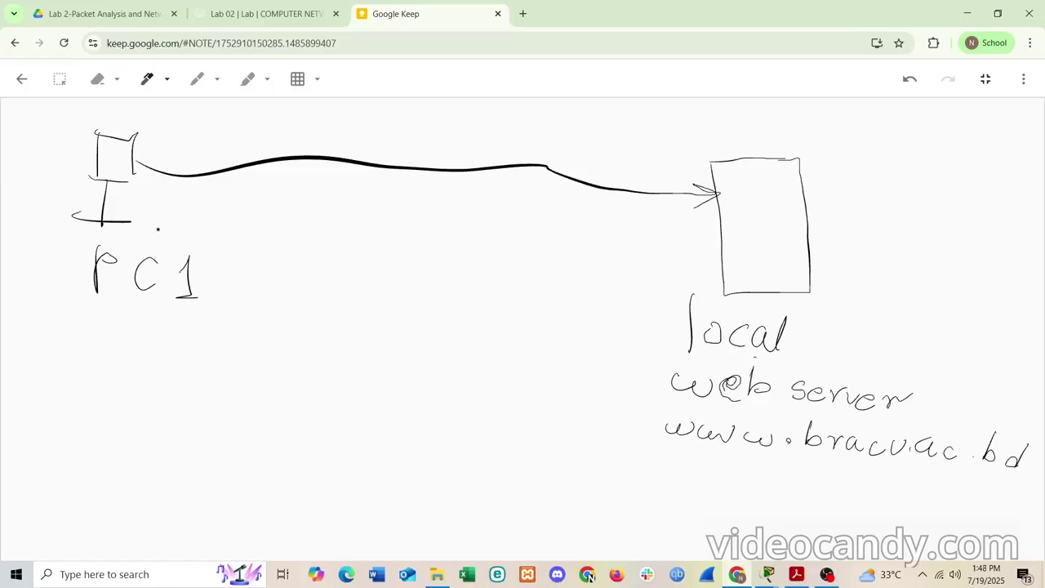
- Handwrite 'ip address' beneath the PC1 drawing
drag(123, 327, 135, 357)
mouse_move(134, 323)
mouse_down()
mouse_move(143, 324)
mouse_move(135, 332)
mouse_up()
drag(201, 321, 202, 333)
click(217, 323)
drag(229, 293, 230, 325)
drag(250, 288, 252, 324)
mouse_move(248, 313)
mouse_down()
mouse_move(250, 323)
mouse_move(272, 309)
mouse_move(292, 323)
mouse_up()
click(290, 322)
drag(312, 302, 304, 322)
drag(328, 299, 324, 320)
mouse_move(158, 366)
mouse_down()
mouse_move(192, 356)
mouse_move(191, 383)
mouse_up()
click(171, 375)
drag(181, 368, 203, 369)
mouse_move(134, 398)
mouse_down()
mouse_move(153, 419)
mouse_move(162, 403)
mouse_up()
mouse_move(170, 400)
mouse_down()
mouse_move(184, 412)
mouse_move(200, 400)
mouse_up()
mouse_move(204, 400)
mouse_down()
mouse_move(299, 391)
mouse_move(334, 400)
mouse_move(359, 387)
mouse_move(417, 398)
mouse_up()
drag(432, 357, 436, 390)
drag(472, 356, 467, 390)
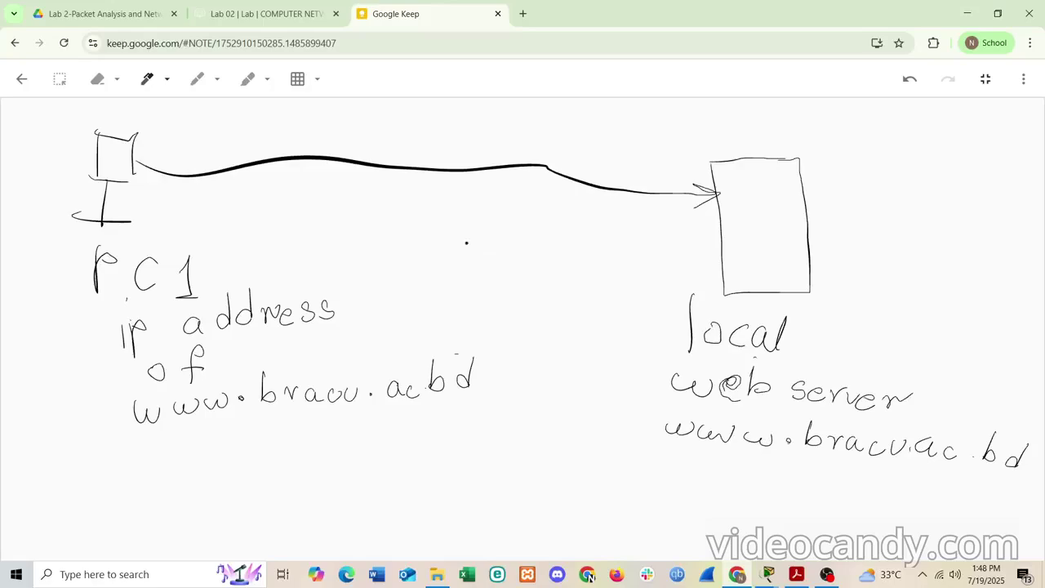
- Draw a middle box, write 'local DNS Server' above it, and arrow it from PC1
mouse_move(467, 239)
mouse_down()
mouse_move(531, 241)
mouse_move(465, 331)
mouse_move(549, 331)
mouse_move(556, 240)
mouse_up()
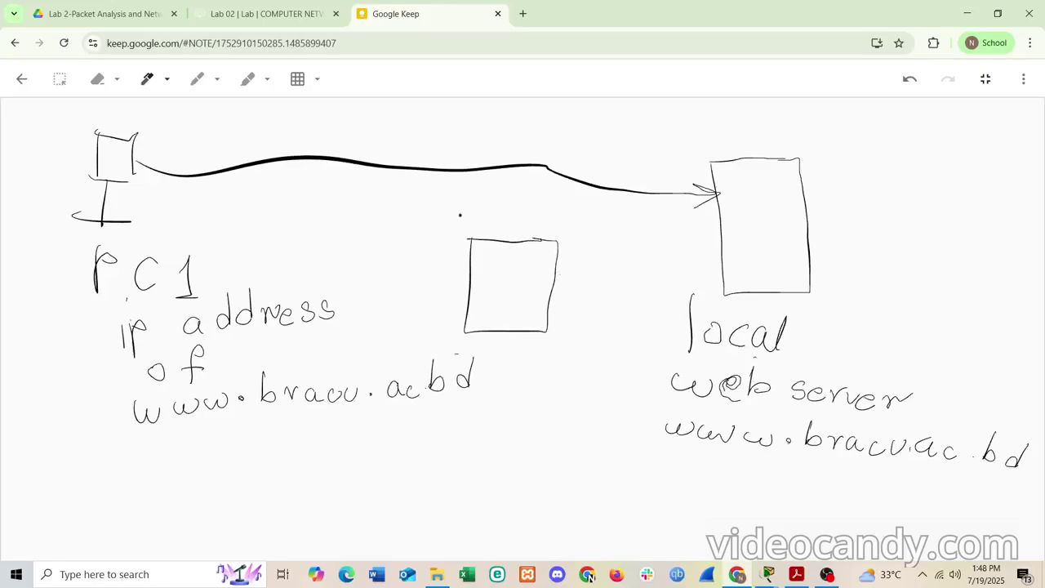
mouse_move(459, 209)
mouse_down()
mouse_move(459, 234)
mouse_move(481, 226)
mouse_move(534, 239)
mouse_move(567, 218)
mouse_move(562, 237)
mouse_up()
click(570, 233)
mouse_move(580, 229)
mouse_down()
mouse_move(581, 244)
mouse_move(596, 241)
mouse_move(600, 222)
mouse_up()
mouse_move(621, 225)
mouse_down()
mouse_move(572, 281)
mouse_move(629, 272)
mouse_move(683, 284)
mouse_move(701, 269)
mouse_up()
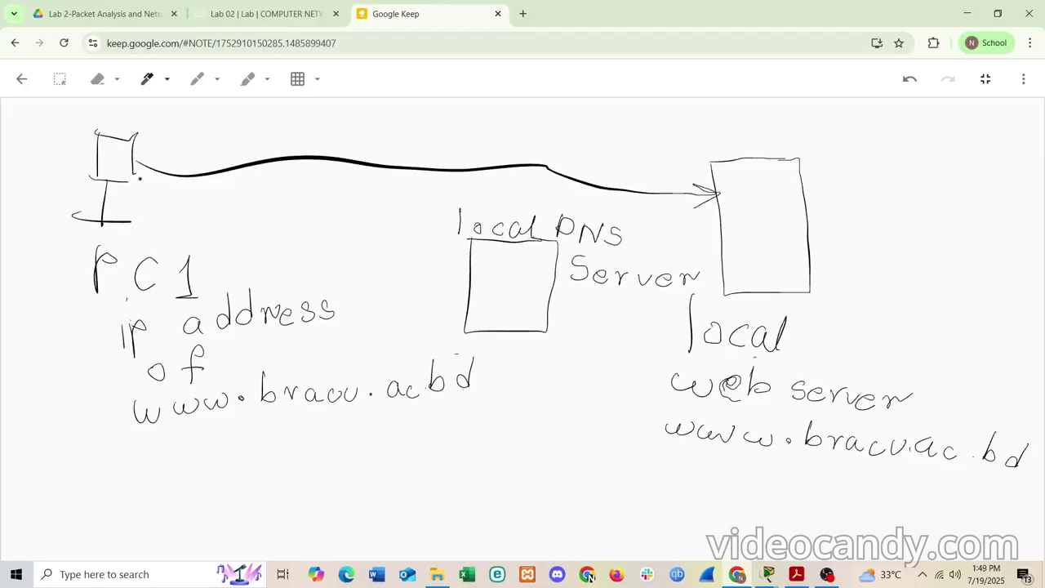
mouse_move(135, 172)
mouse_down()
mouse_move(465, 272)
mouse_move(440, 281)
mouse_up()
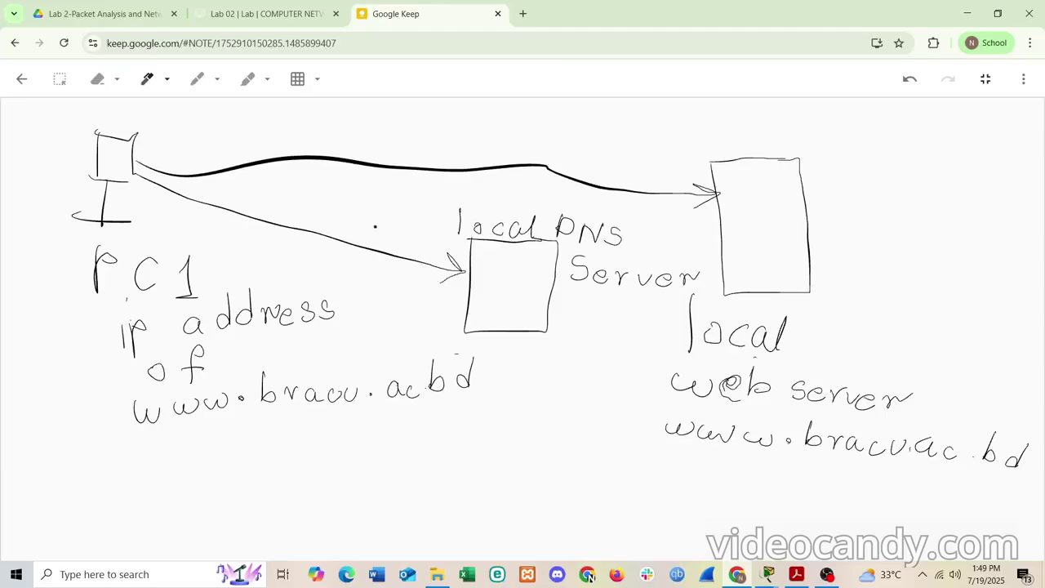
mouse_move(277, 197)
mouse_down()
mouse_move(275, 219)
mouse_move(308, 198)
mouse_move(304, 218)
mouse_move(324, 201)
mouse_move(338, 217)
mouse_move(325, 223)
mouse_up()
drag(277, 199, 289, 197)
mouse_move(366, 220)
mouse_down()
mouse_move(344, 262)
mouse_move(304, 283)
mouse_move(327, 287)
mouse_up()
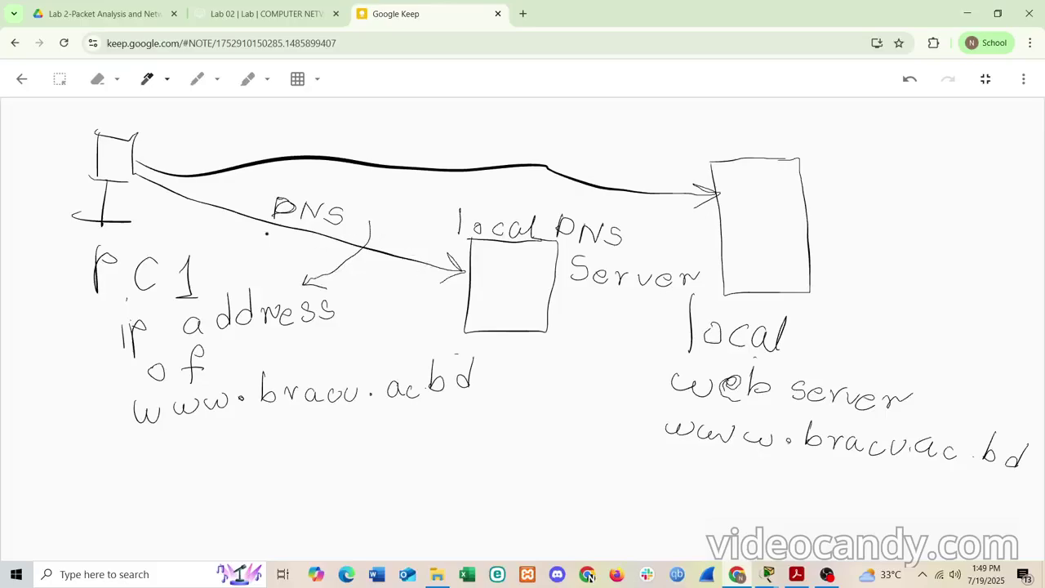
mouse_move(263, 233)
mouse_down()
mouse_move(254, 254)
mouse_move(307, 259)
mouse_move(313, 240)
mouse_move(328, 256)
mouse_move(315, 263)
mouse_up()
mouse_move(250, 232)
mouse_down()
mouse_move(213, 212)
mouse_move(213, 227)
mouse_up()
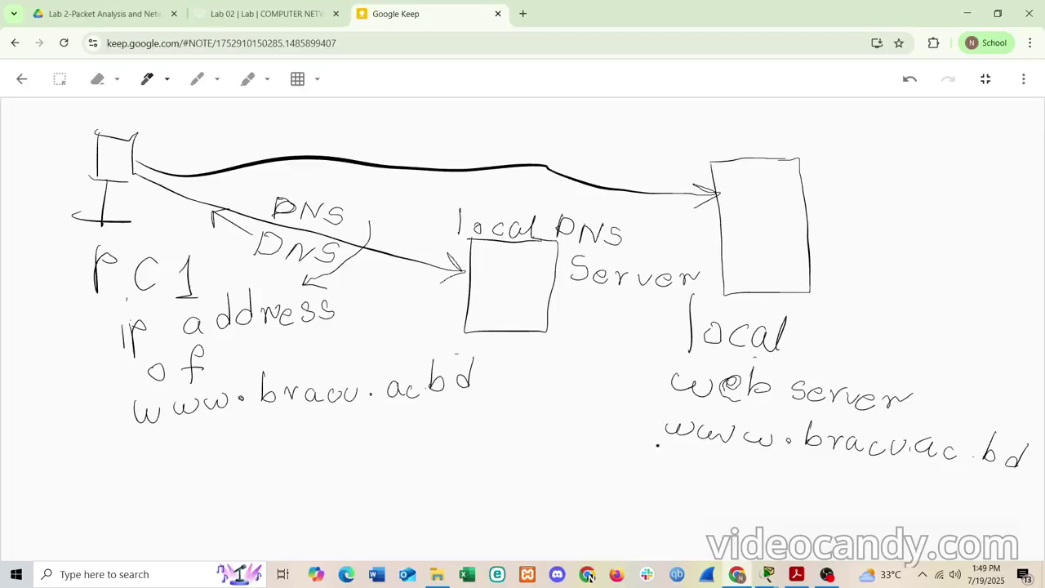
drag(645, 446, 994, 525)
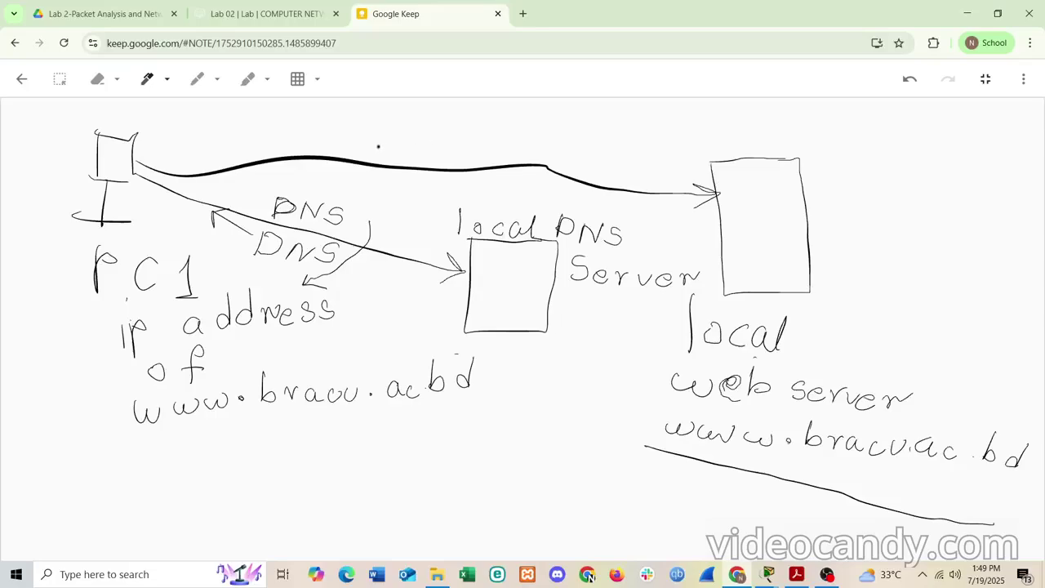
- Write 'HTTP Request' above the long curve with an arrow pointing to the web server
mouse_move(375, 142)
mouse_down()
mouse_move(376, 163)
mouse_move(397, 143)
mouse_up()
mouse_move(396, 135)
mouse_down()
mouse_move(397, 157)
mouse_move(414, 162)
mouse_move(441, 137)
mouse_move(458, 156)
mouse_move(477, 140)
mouse_move(480, 163)
mouse_up()
mouse_move(481, 139)
mouse_down()
mouse_move(499, 145)
mouse_move(482, 155)
mouse_up()
click(490, 152)
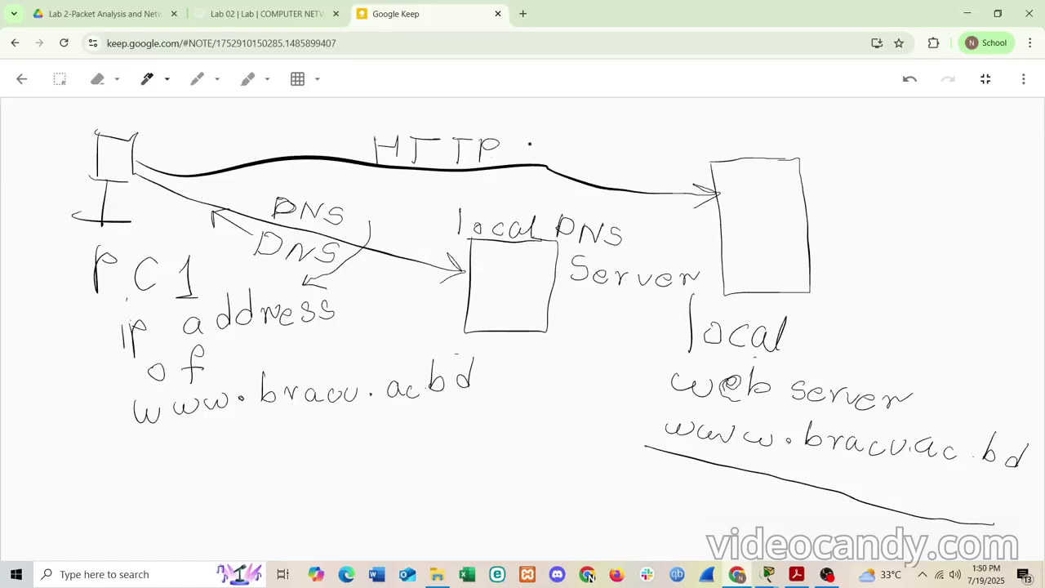
mouse_move(527, 135)
mouse_down()
mouse_move(524, 163)
mouse_move(548, 150)
mouse_move(576, 175)
mouse_move(646, 182)
mouse_move(653, 167)
mouse_up()
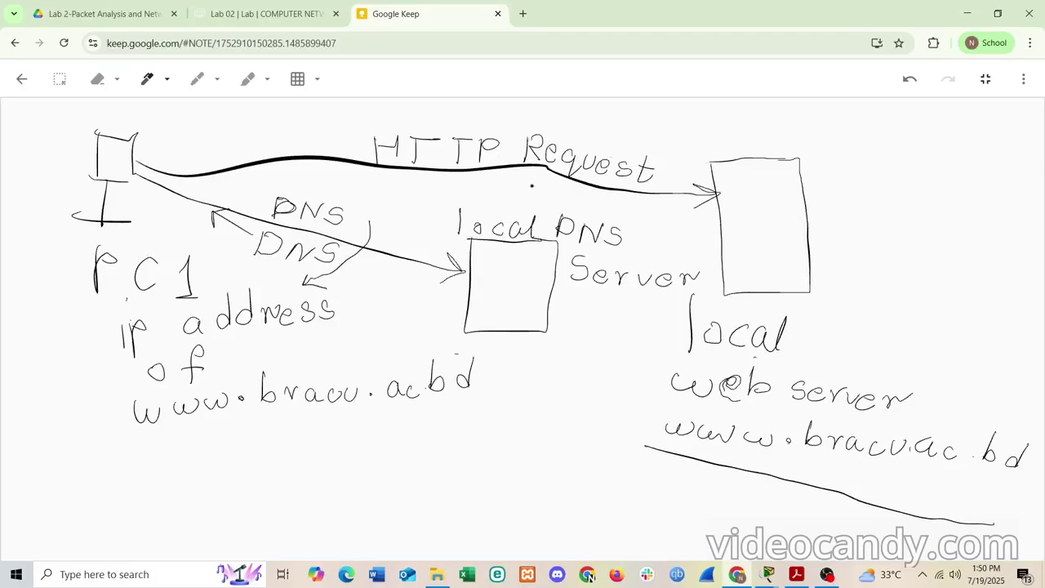
mouse_move(660, 173)
mouse_down()
mouse_move(689, 168)
mouse_move(689, 178)
mouse_up()
- Write 'HTTP Response' below the curve with a return arrow pointing toward PC1
mouse_move(475, 172)
mouse_down()
mouse_move(475, 195)
mouse_move(500, 180)
mouse_move(500, 193)
mouse_move(522, 197)
mouse_move(535, 172)
mouse_move(550, 202)
mouse_move(566, 181)
mouse_move(572, 206)
mouse_up()
drag(569, 186, 621, 215)
mouse_move(622, 210)
mouse_down()
mouse_move(650, 237)
mouse_move(680, 216)
mouse_move(718, 237)
mouse_up()
click(676, 217)
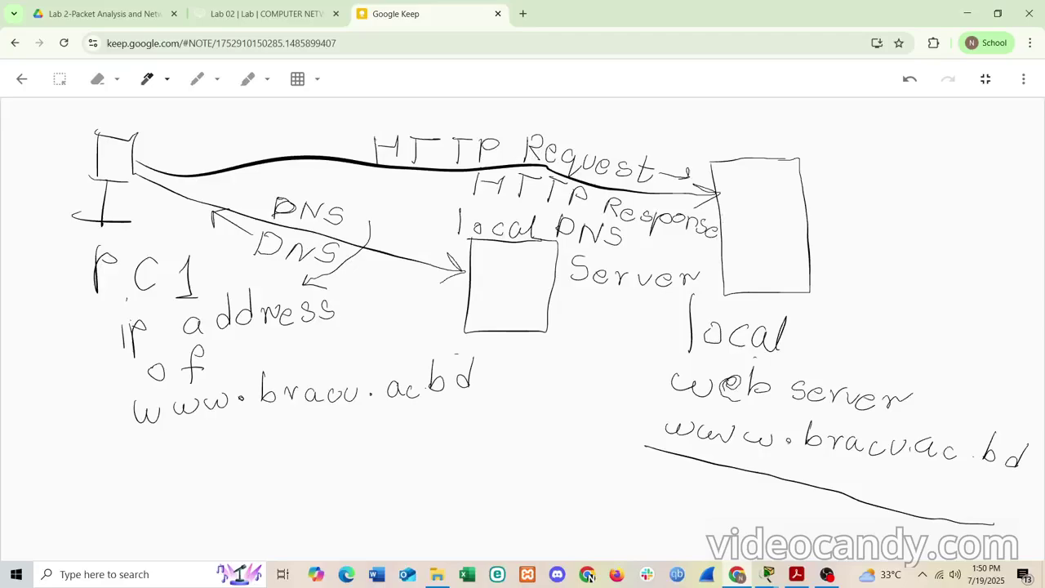
mouse_move(454, 185)
mouse_down()
mouse_move(394, 172)
mouse_move(398, 183)
mouse_move(401, 167)
mouse_up()
mouse_move(767, 573)
click(827, 526)
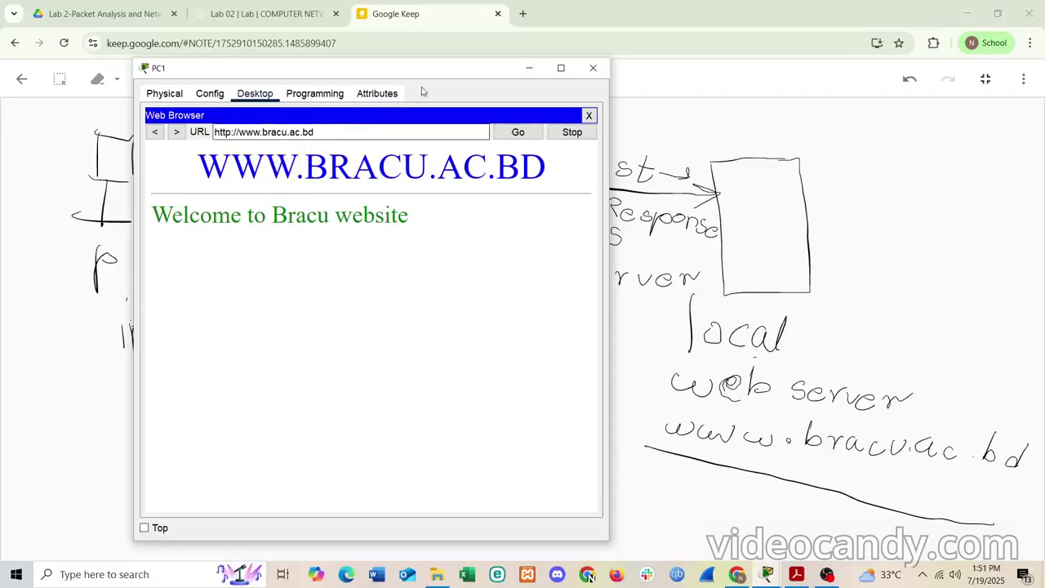
click(519, 72)
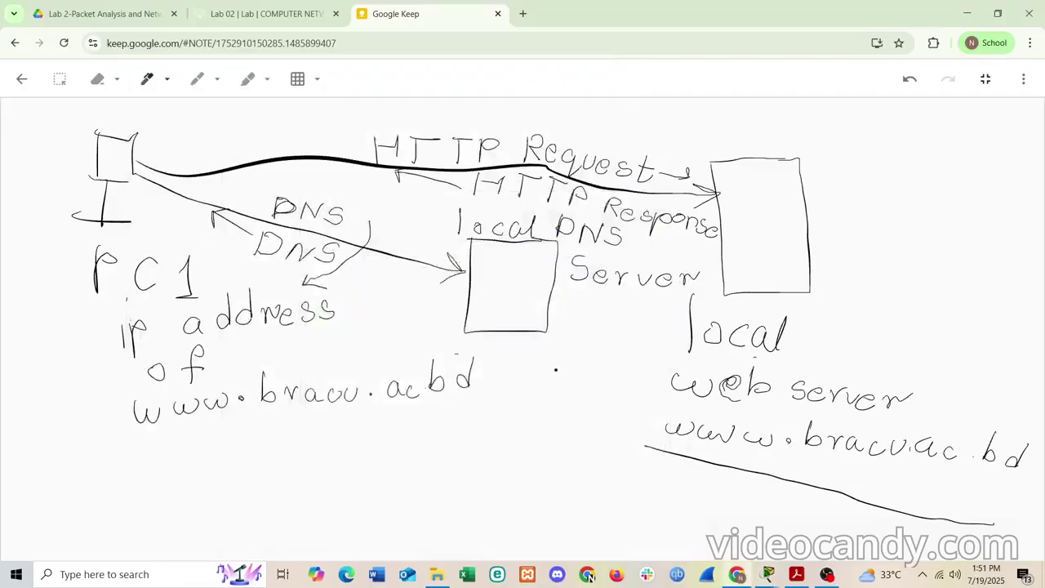
- In the lab PDF's Step 2 table, highlight PC1, Switch 0 and HTTP, then return to Packet Tracer
click(804, 571)
scroll(525, 457, down, 10)
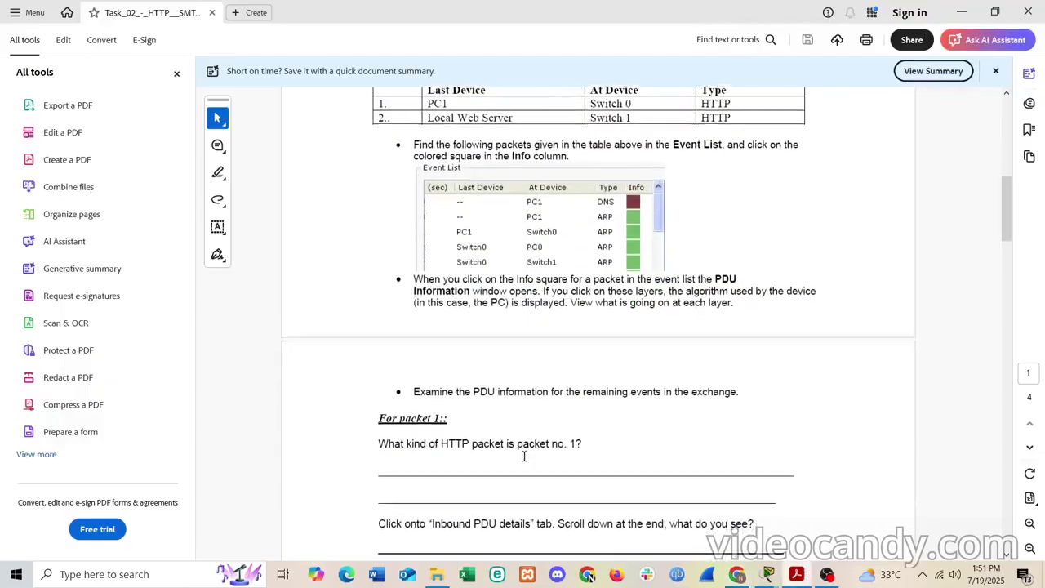
scroll(525, 459, down, 1)
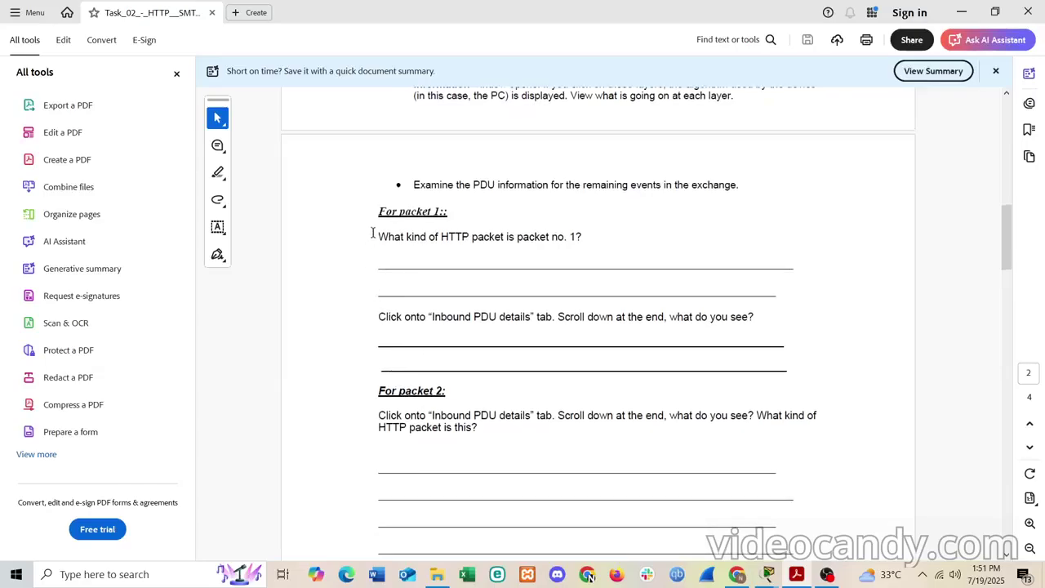
drag(375, 236, 586, 243)
scroll(584, 241, up, 5)
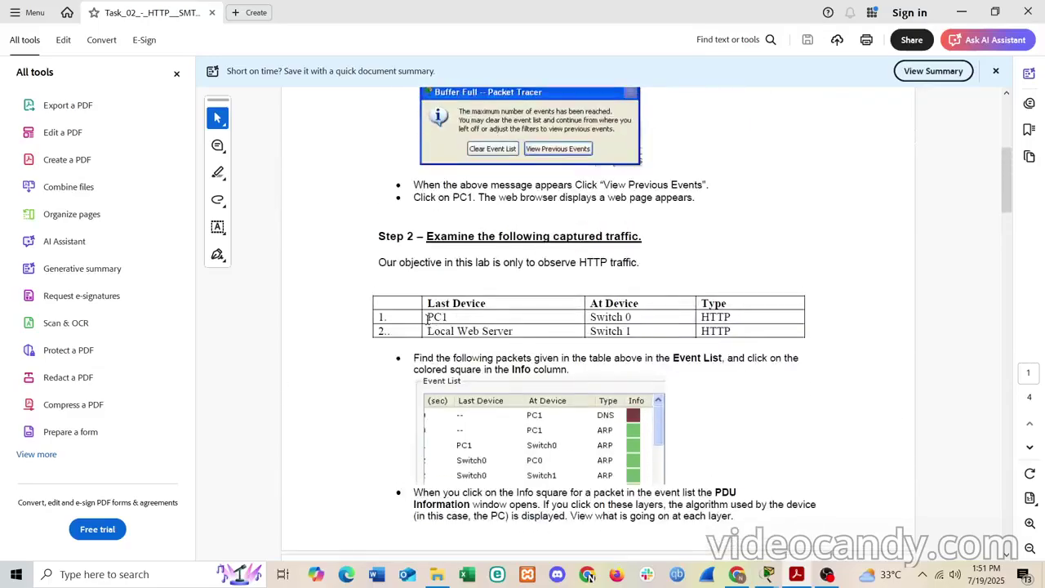
drag(426, 317, 448, 317)
click(611, 316)
drag(635, 317, 599, 316)
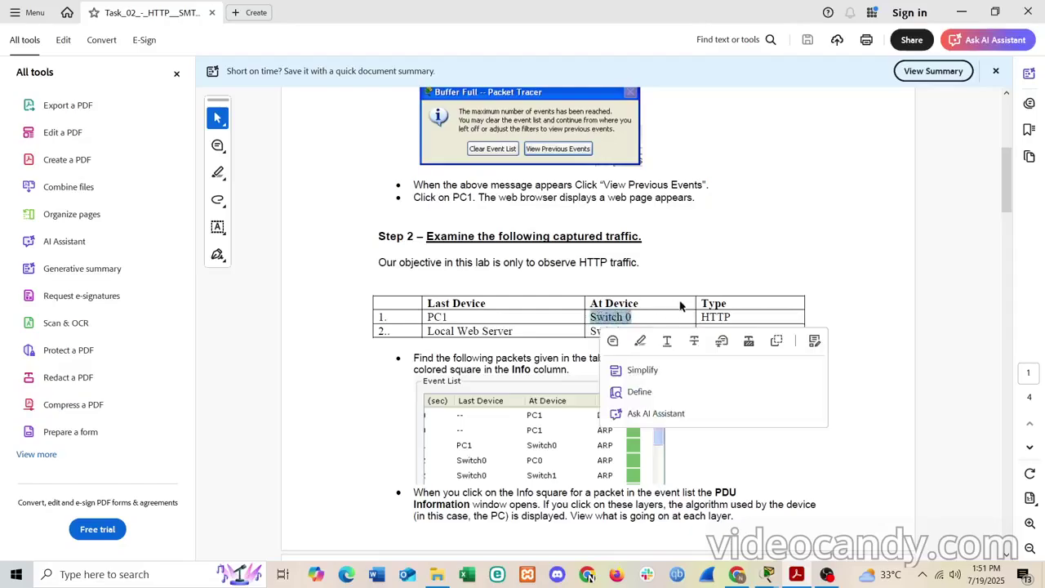
drag(730, 315, 702, 317)
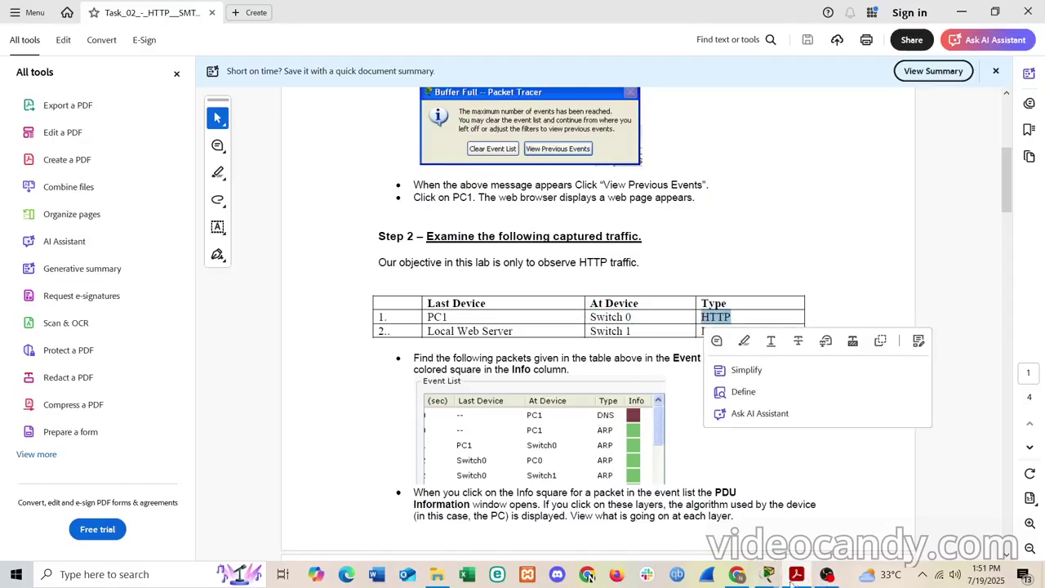
mouse_move(769, 582)
click(763, 526)
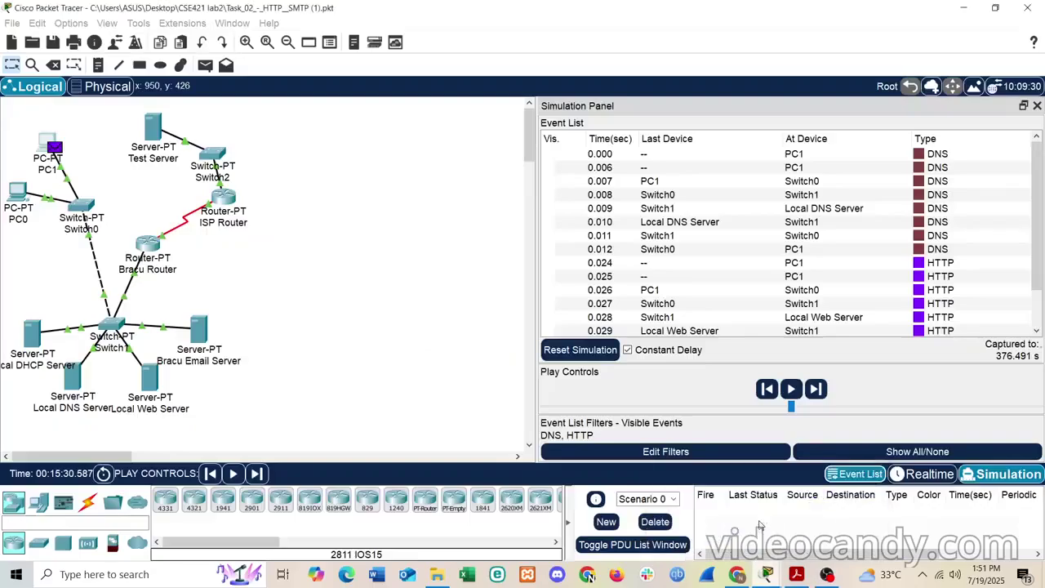
- Compare the handout with the event list, selecting PC1's 0.007 s DNS event
click(796, 576)
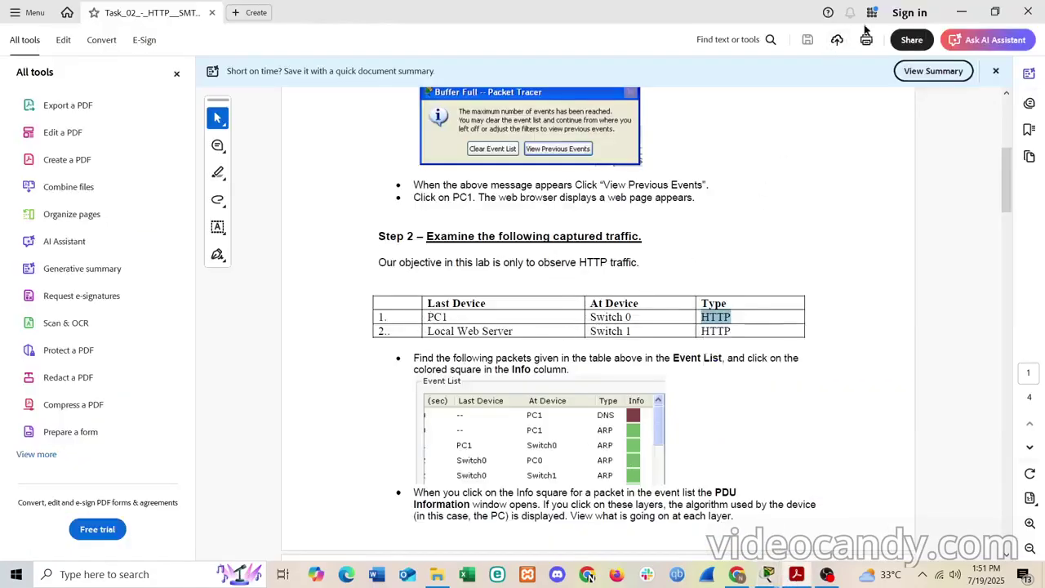
click(961, 11)
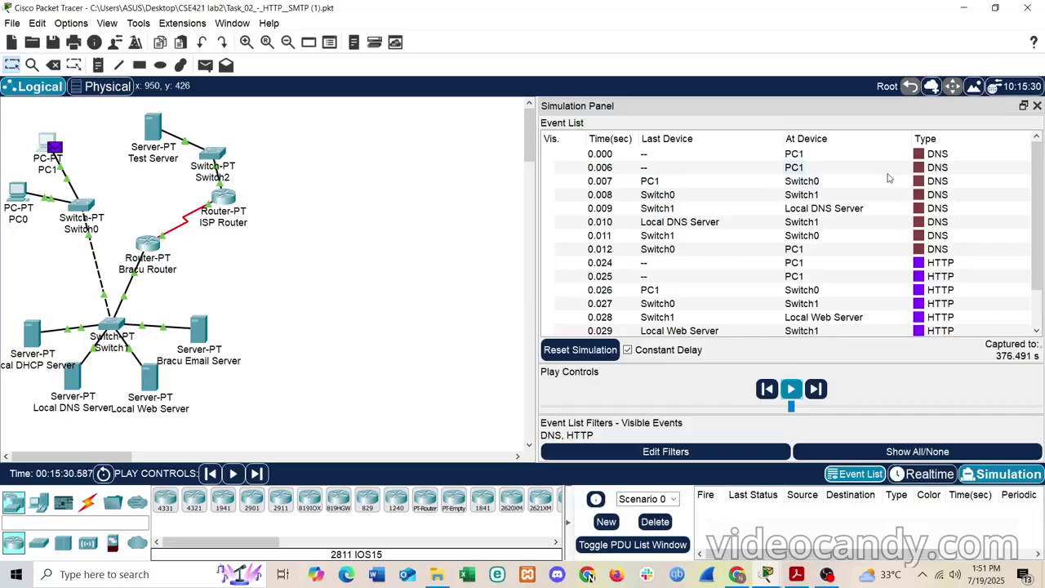
click(921, 184)
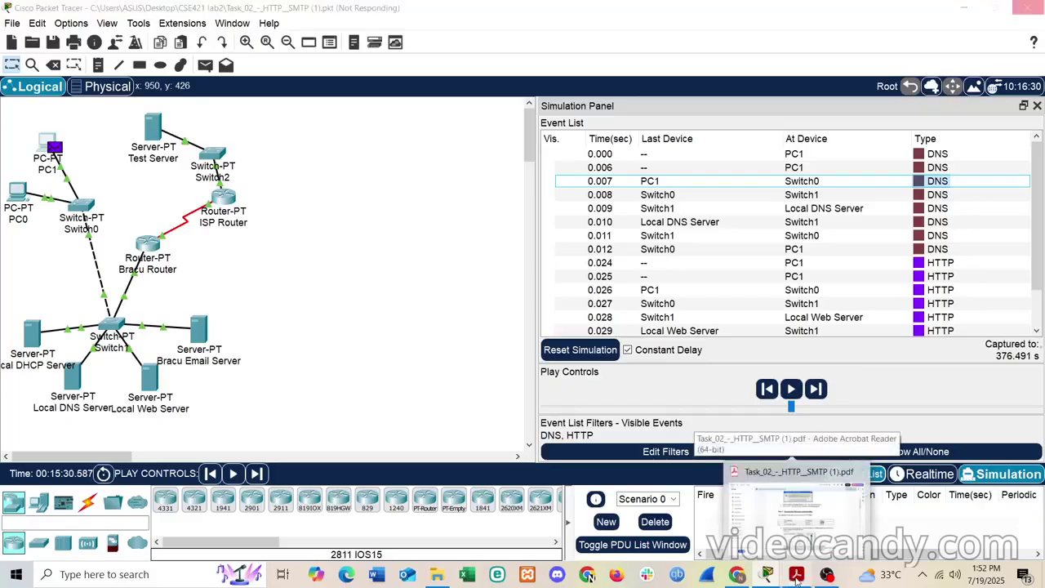
click(796, 576)
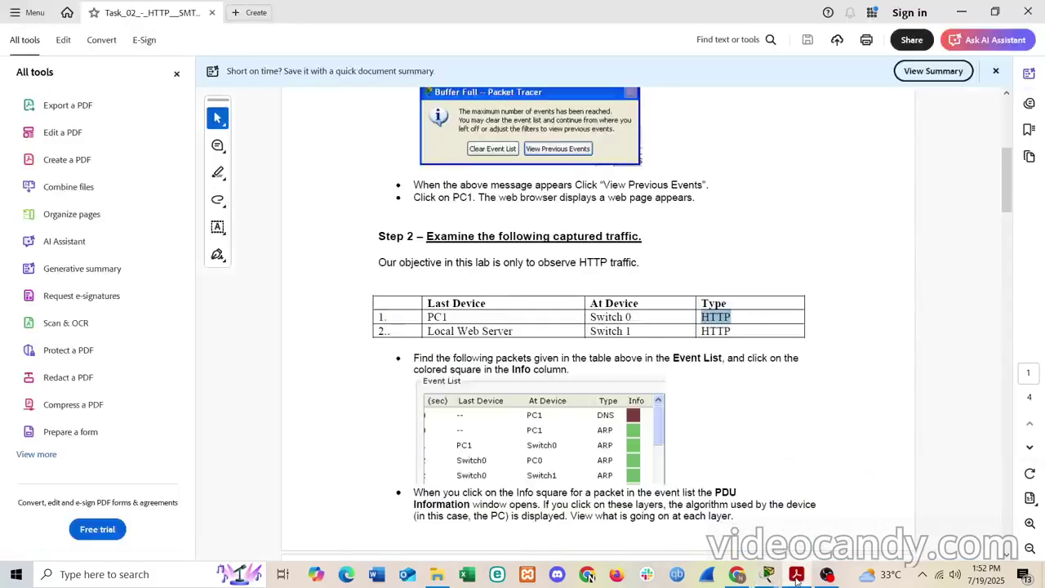
click(787, 571)
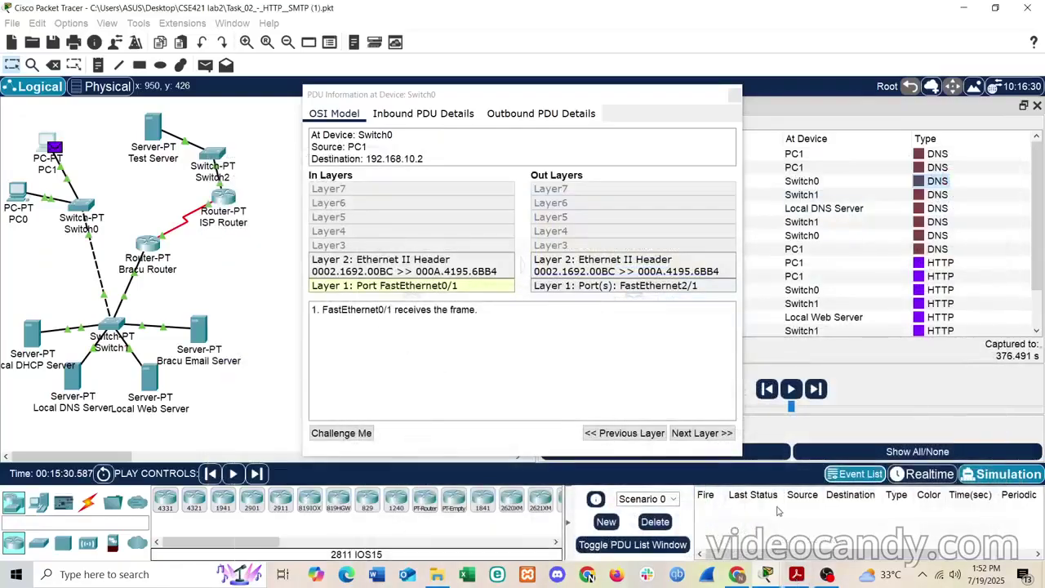
- Set aside the lab sheet, close the DNS PDU window, and open PC1's 0.026 s HTTP packet details
click(796, 574)
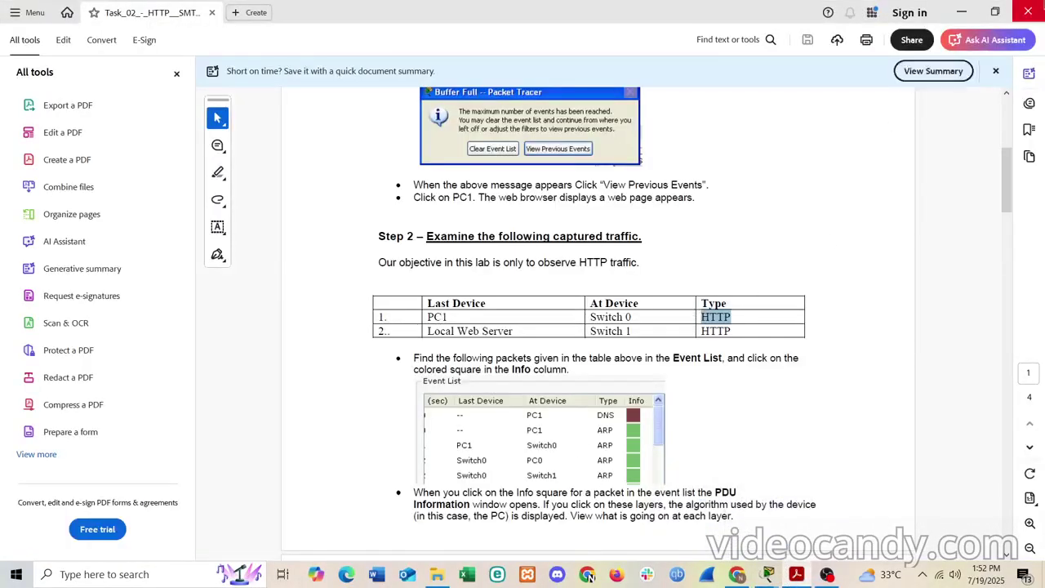
click(960, 11)
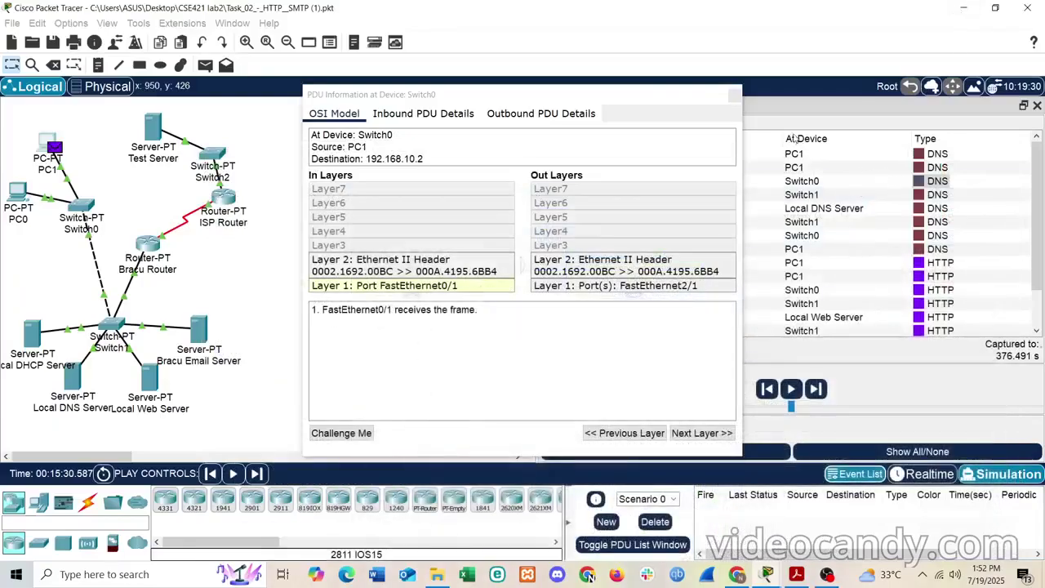
click(735, 97)
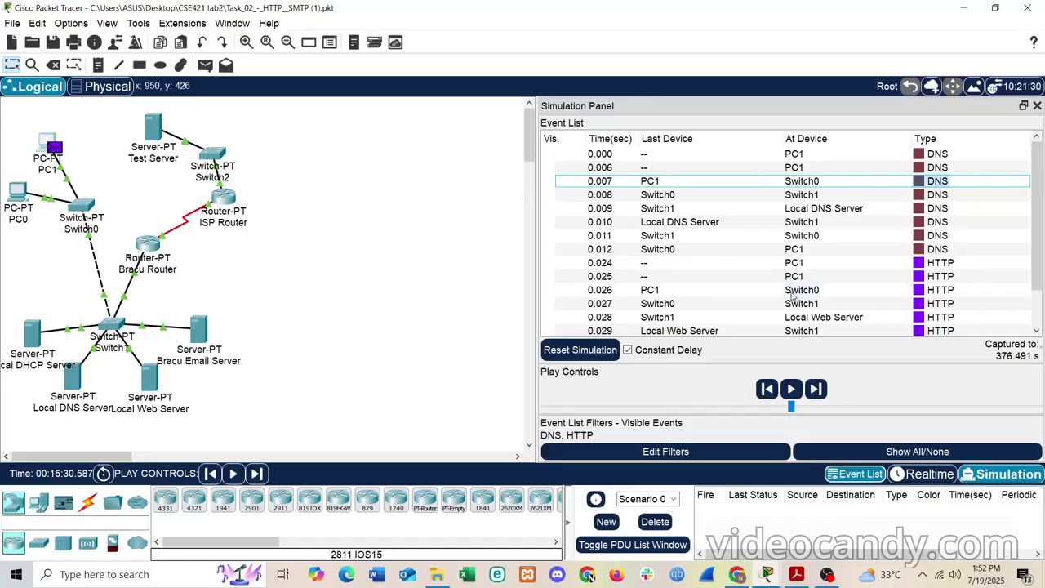
click(921, 294)
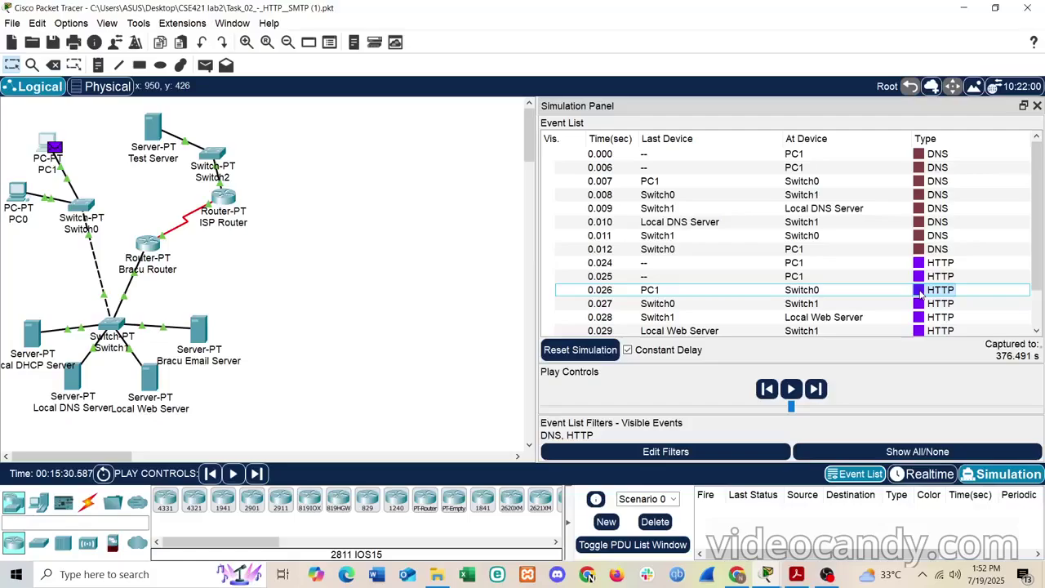
click(920, 291)
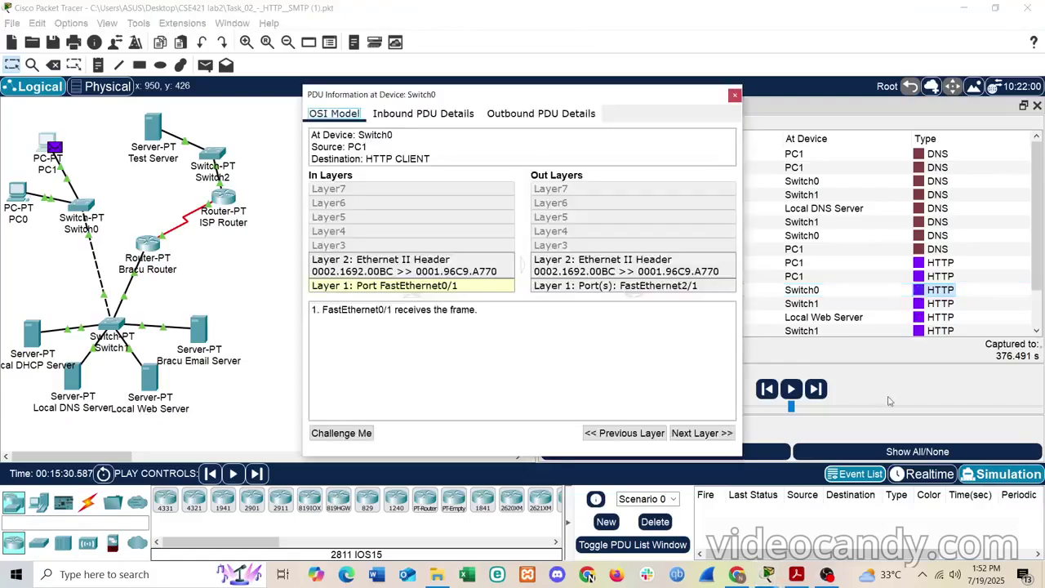
- Scroll the lab sheet to the 'For packet 1' question, highlight 'Inbound PDU details', then minimize it
click(802, 576)
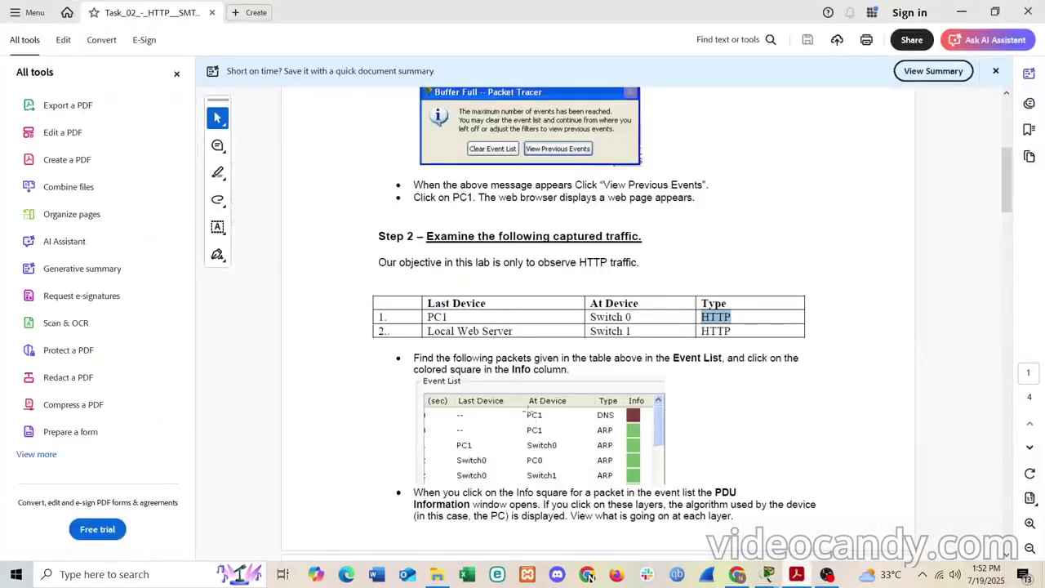
scroll(494, 388, down, 10)
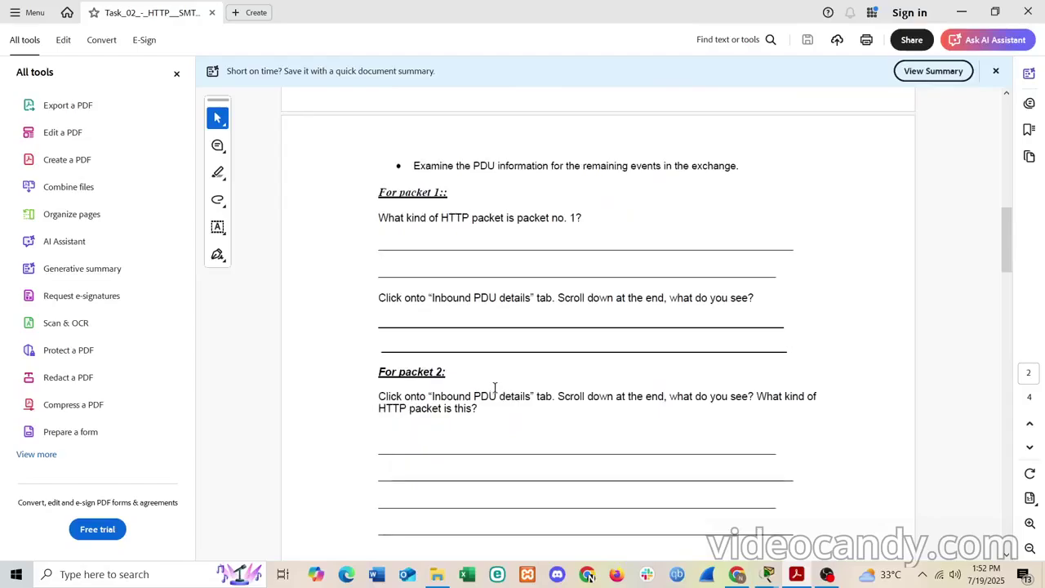
scroll(494, 388, up, 1)
scroll(494, 388, up, 12)
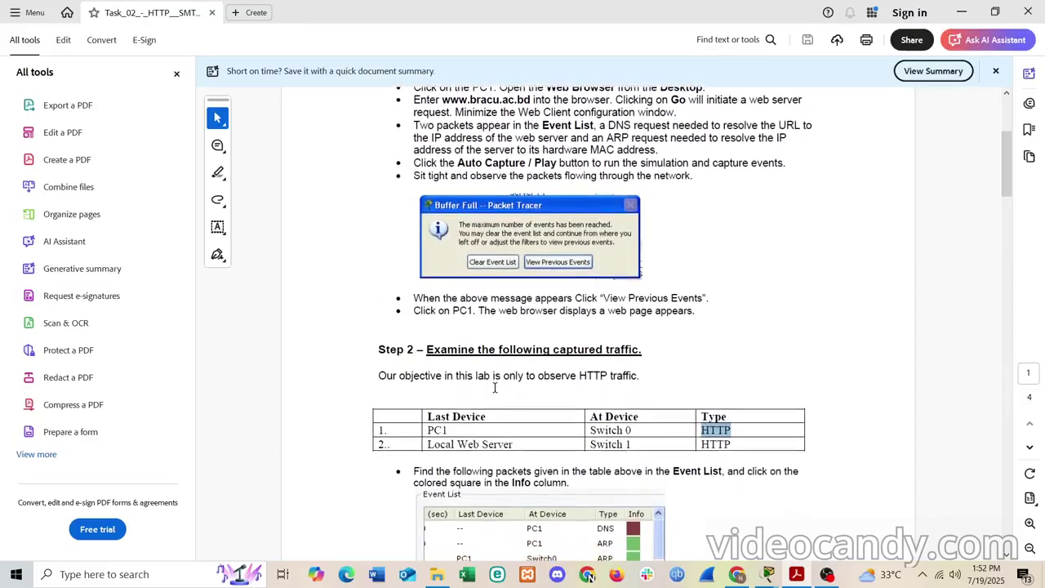
scroll(536, 418, down, 3)
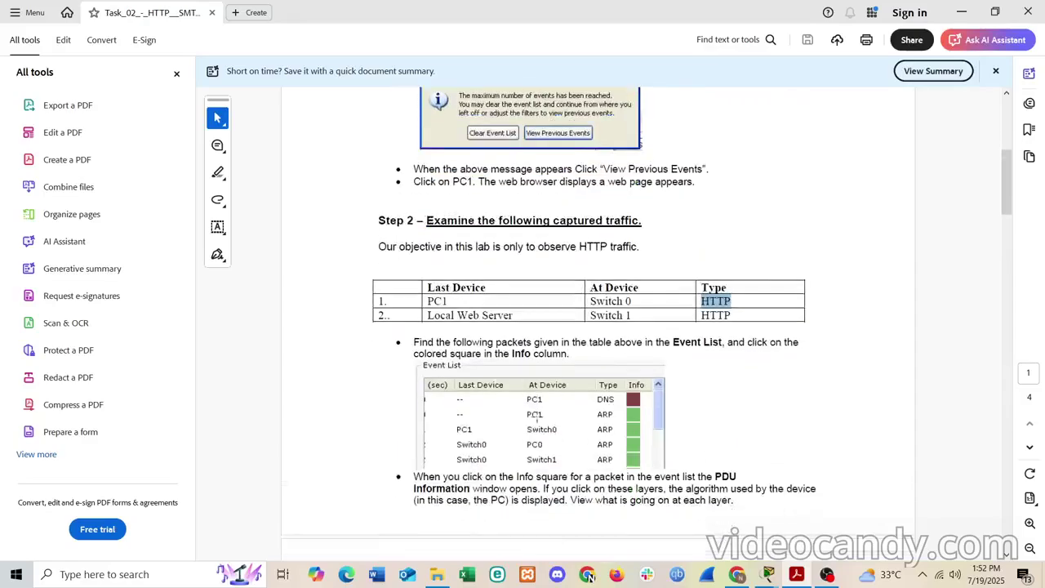
scroll(536, 418, down, 3)
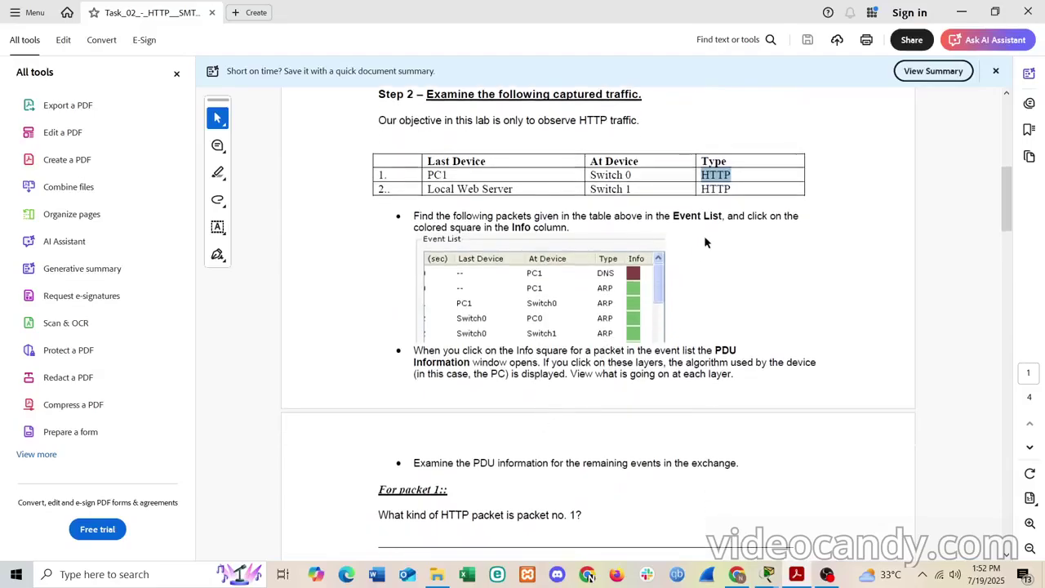
scroll(709, 239, down, 1)
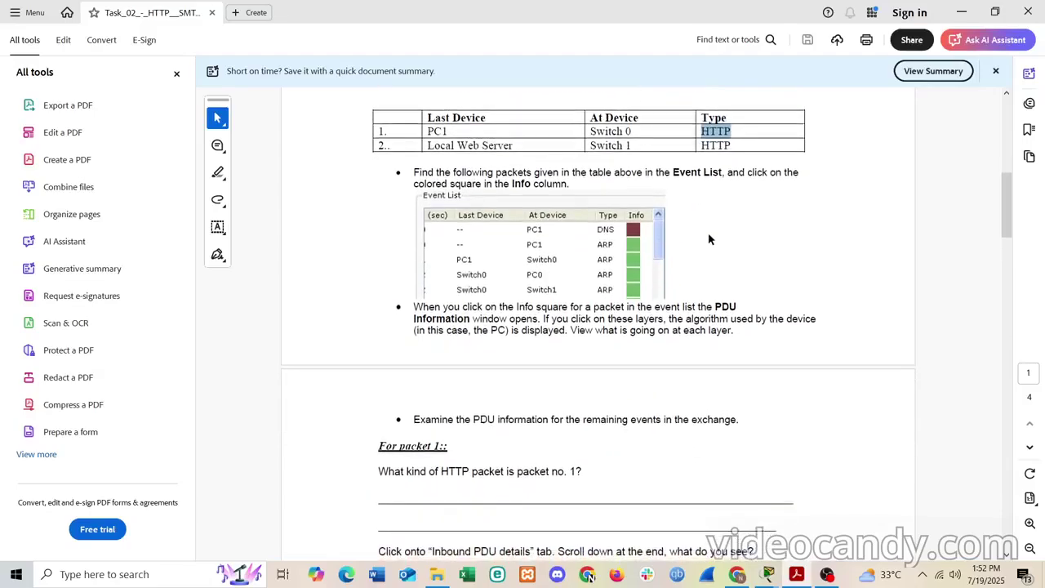
click(816, 132)
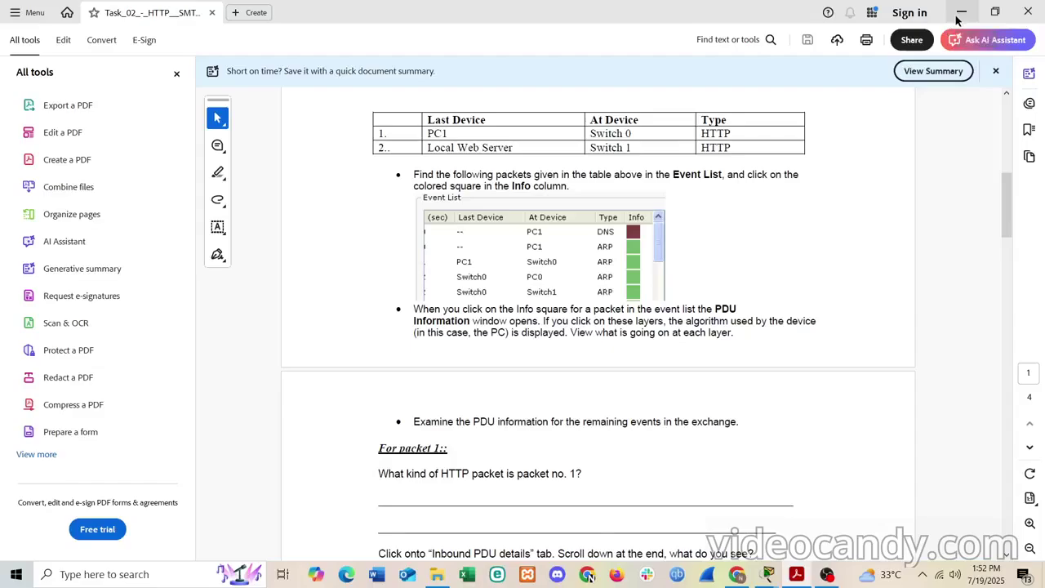
scroll(814, 287, down, 4)
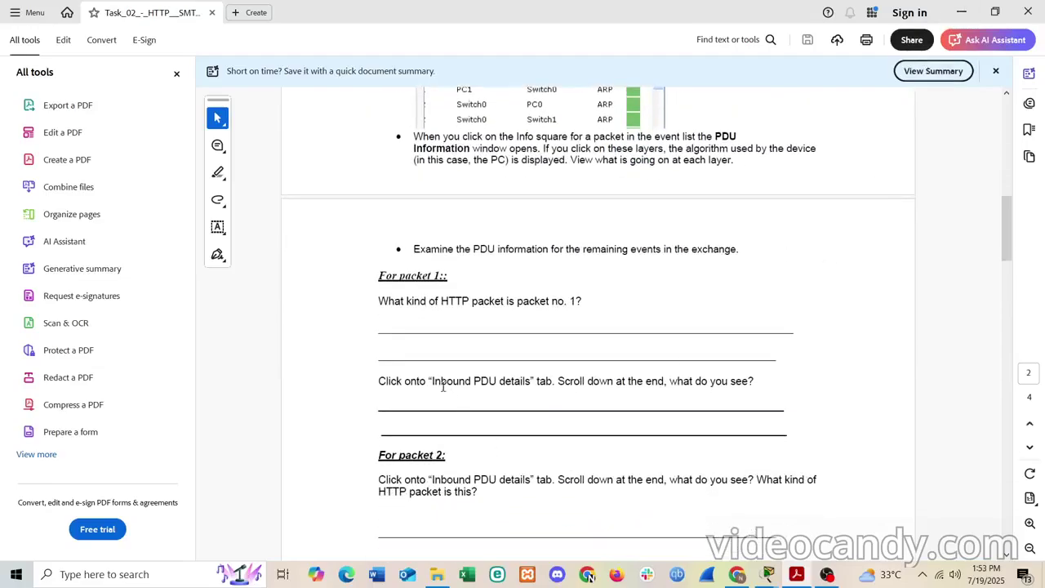
drag(432, 380, 530, 380)
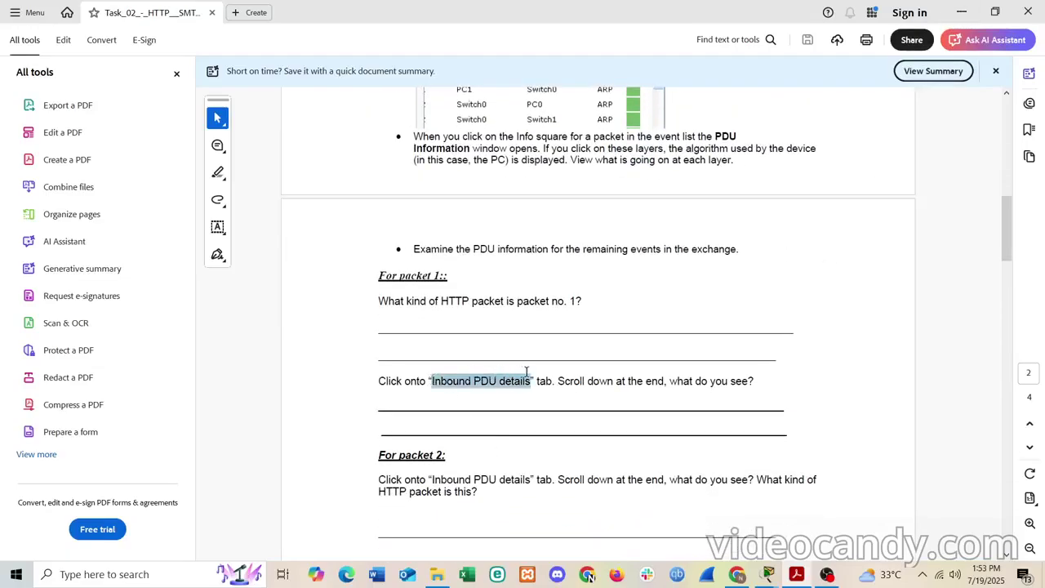
click(961, 10)
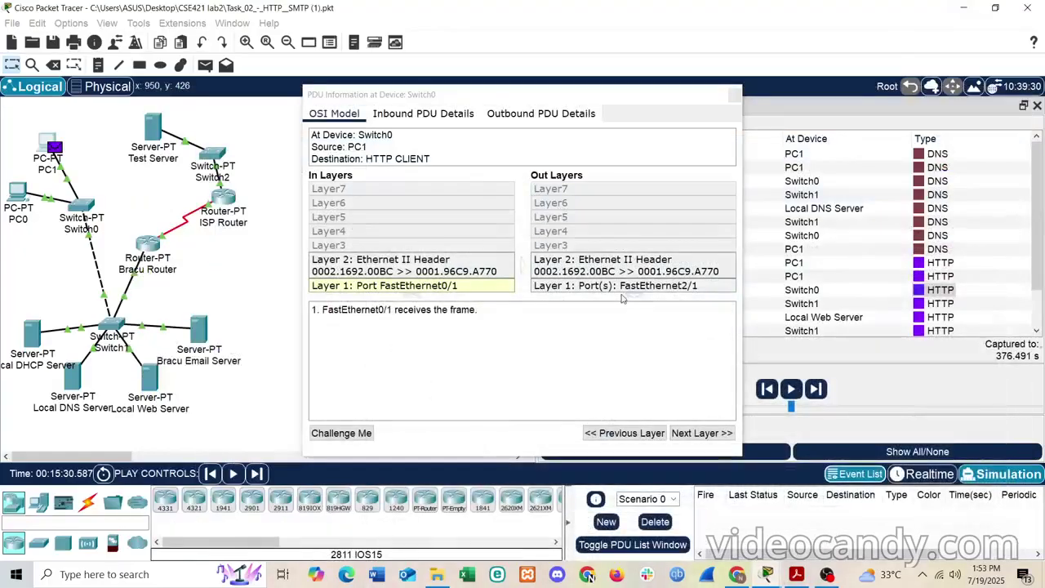
- View Switch0's Inbound PDU Details down to HTTP REQUEST, then select the packet 1 question in the lab sheet
click(400, 116)
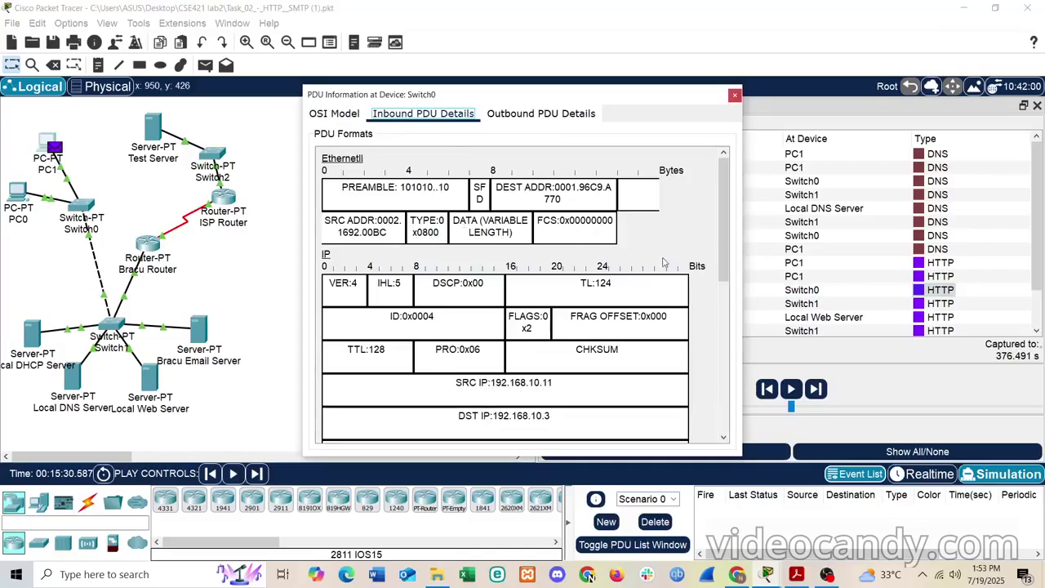
scroll(667, 263, down, 5)
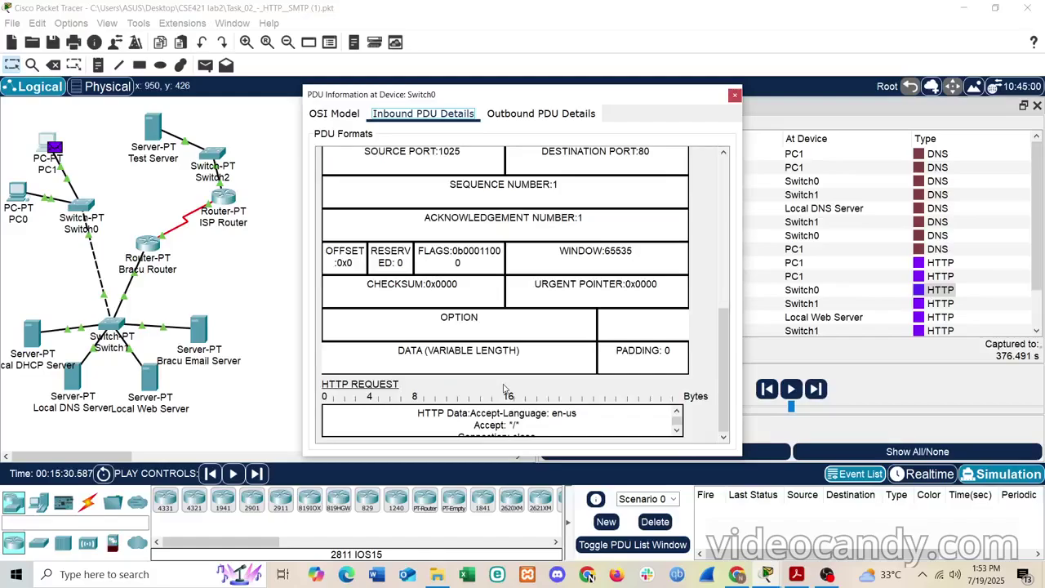
click(795, 576)
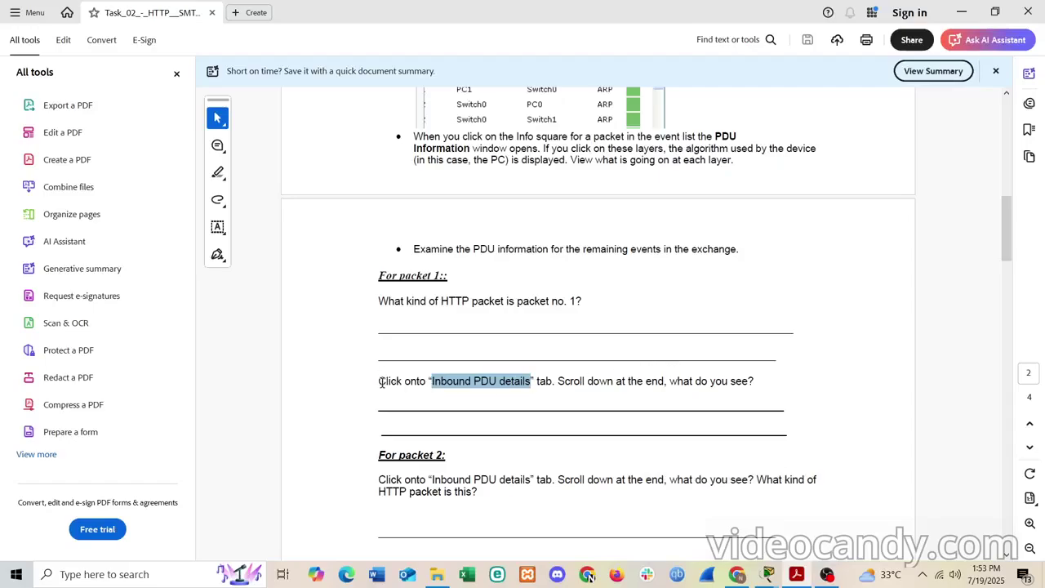
drag(378, 381, 751, 383)
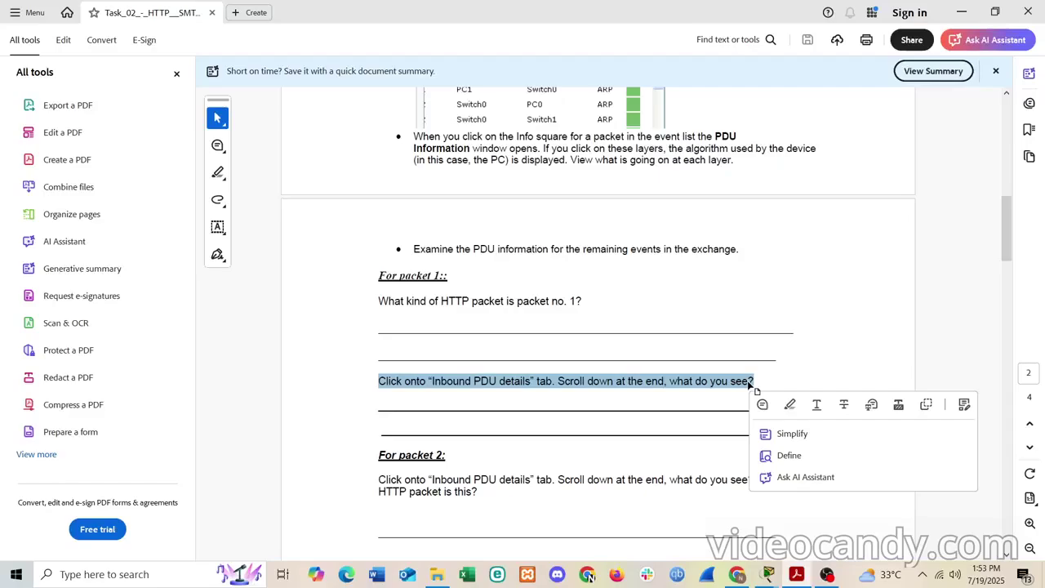
- Deselect the packet 1 question and return to Switch0's Inbound PDU Details in Packet Tracer
click(688, 405)
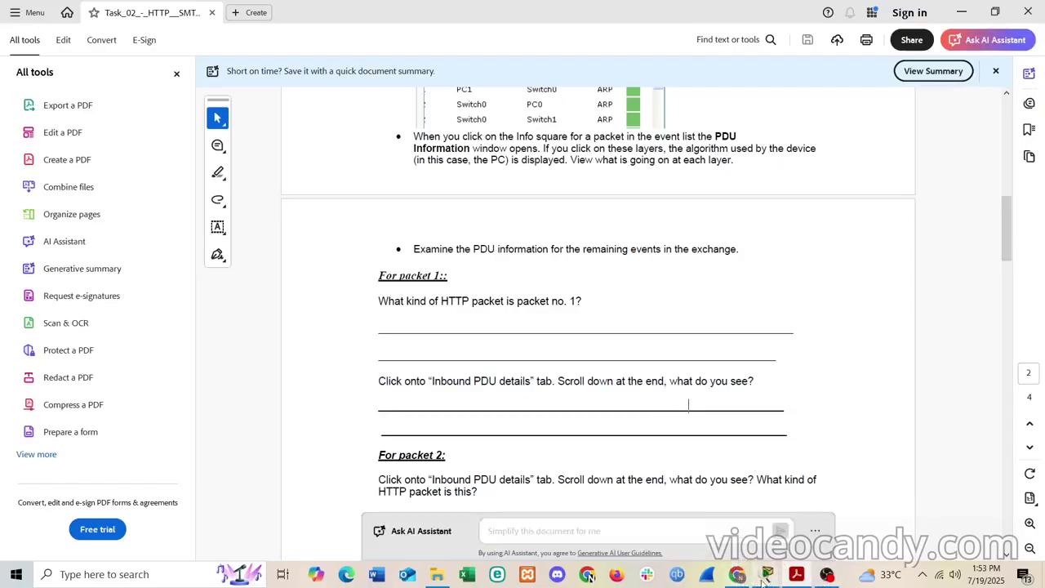
mouse_move(765, 576)
click(751, 522)
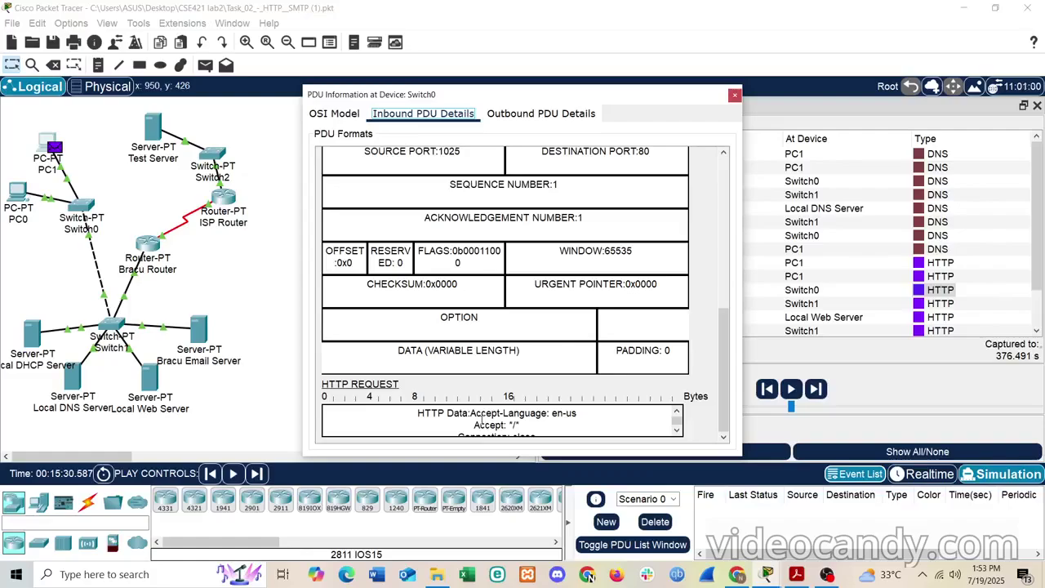
scroll(480, 420, down, 1)
scroll(481, 420, down, 1)
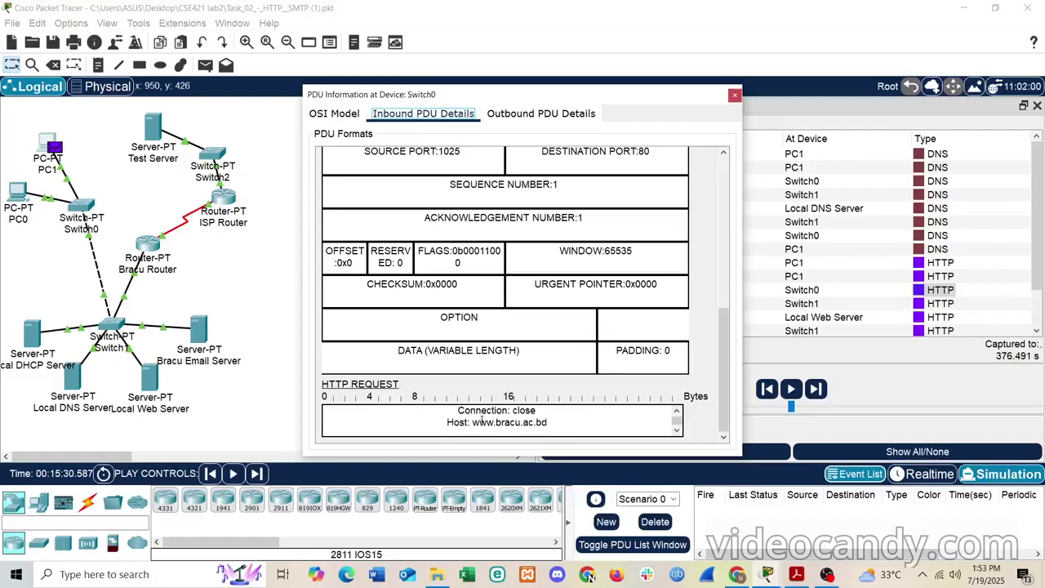
scroll(482, 421, up, 1)
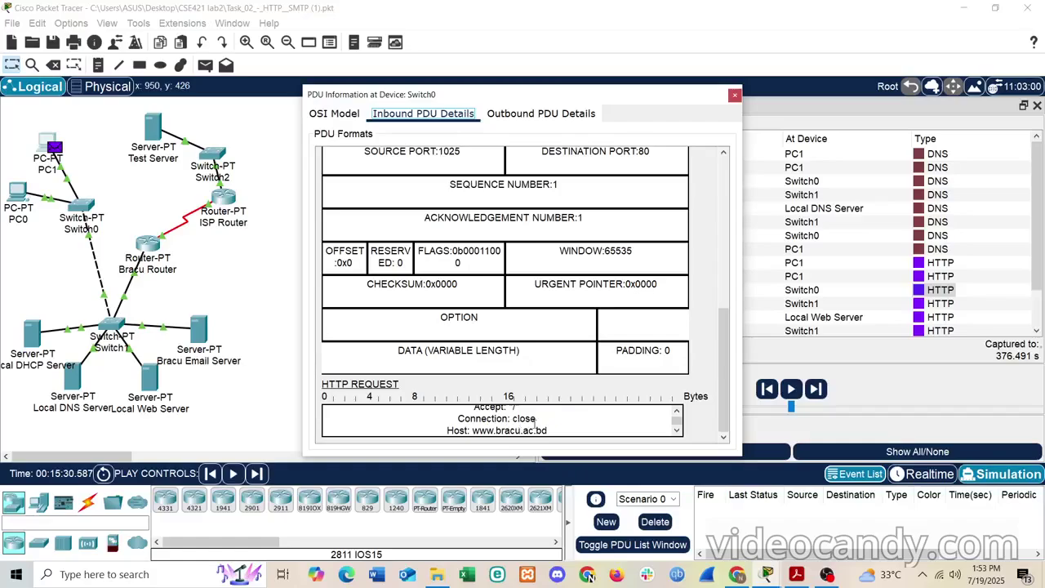
scroll(534, 423, down, 1)
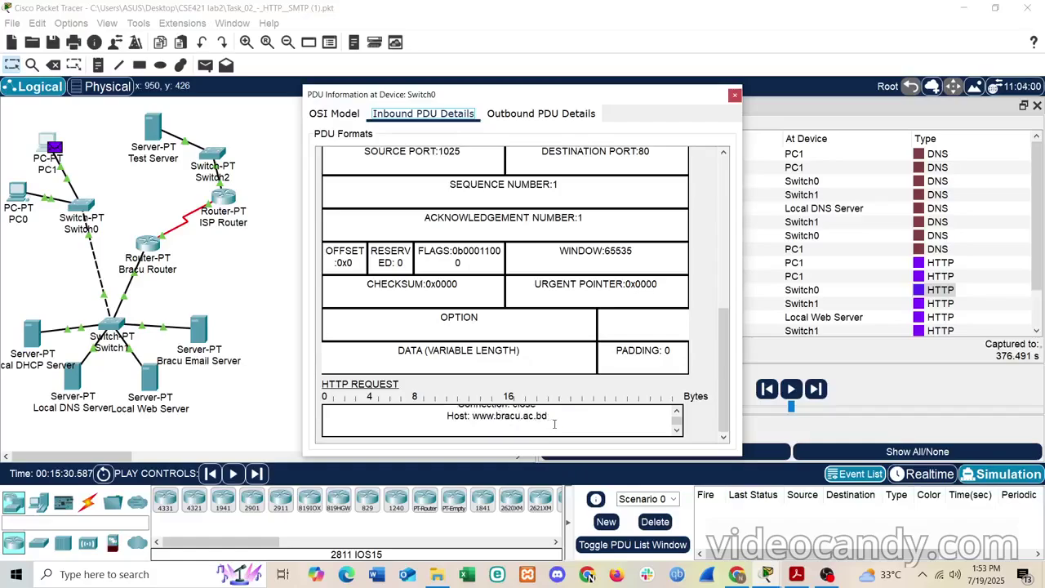
drag(551, 421, 414, 388)
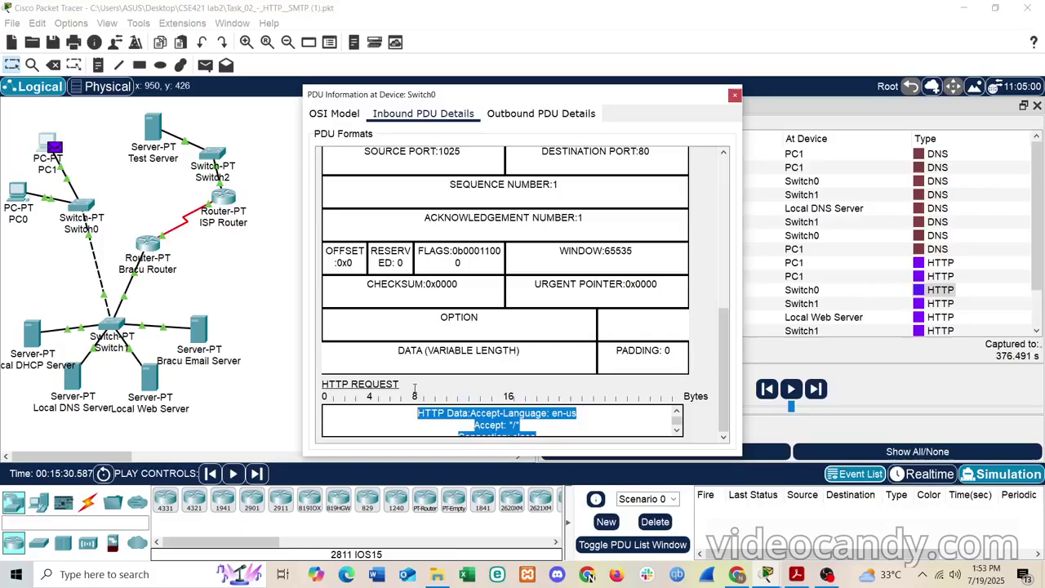
click(393, 421)
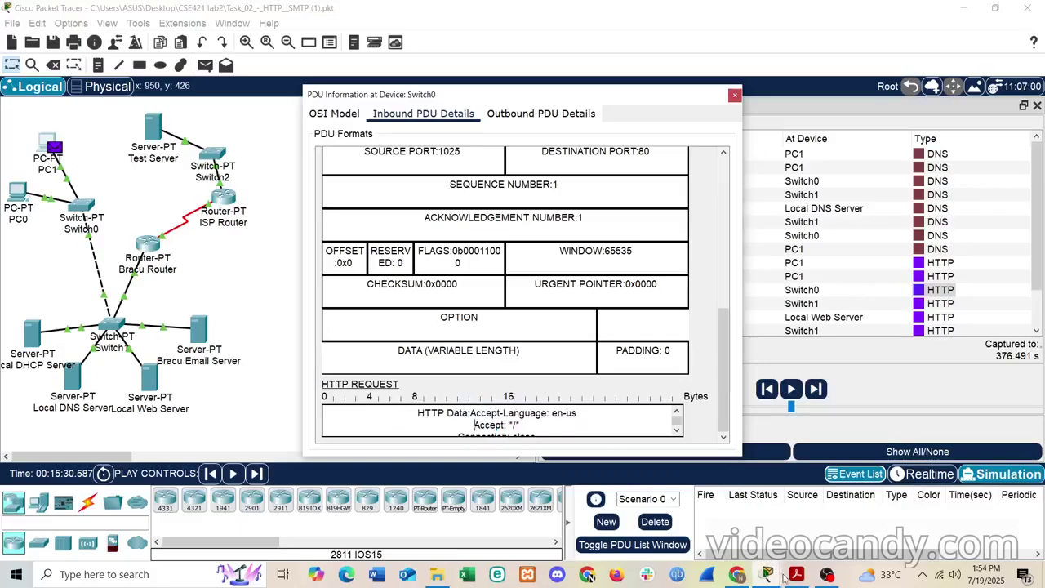
- Bring the lab sheet PDF back to the front and scroll down
mouse_move(787, 578)
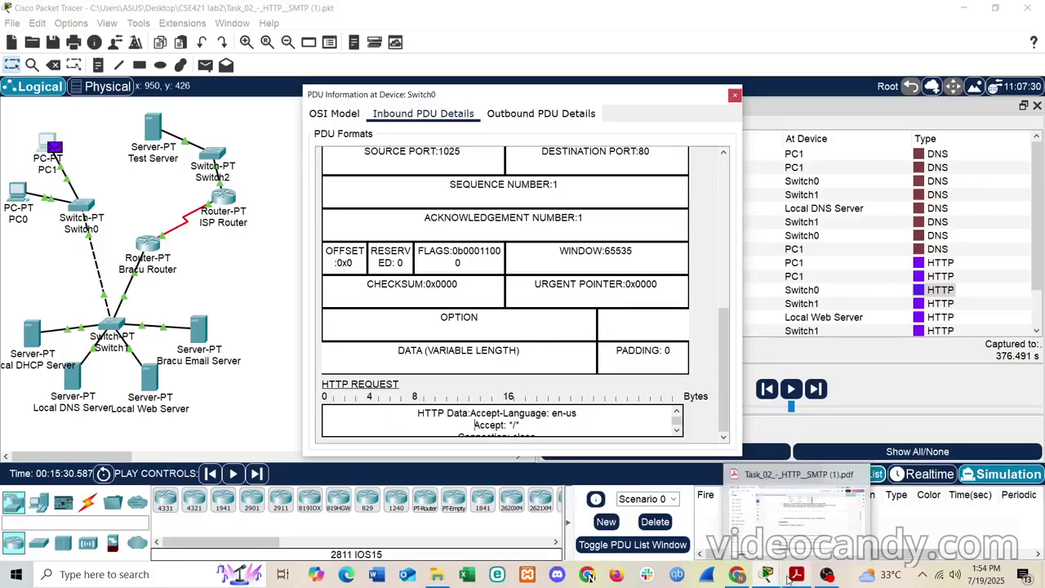
click(792, 535)
scroll(492, 392, down, 3)
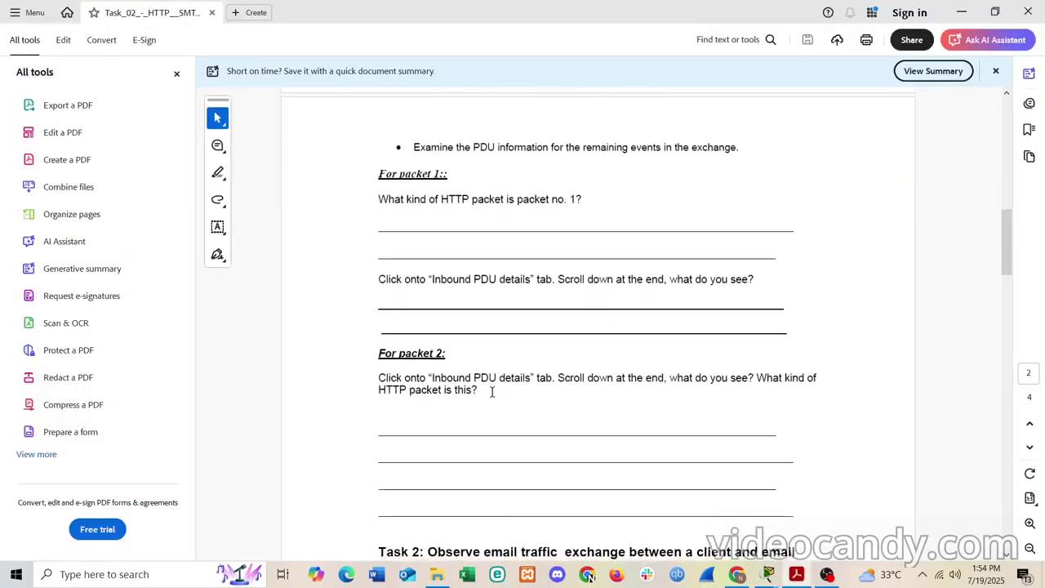
- Review the Step 2 table, highlighting Local Web Server and Switch 1, then minimize the lab sheet
scroll(491, 391, down, 1)
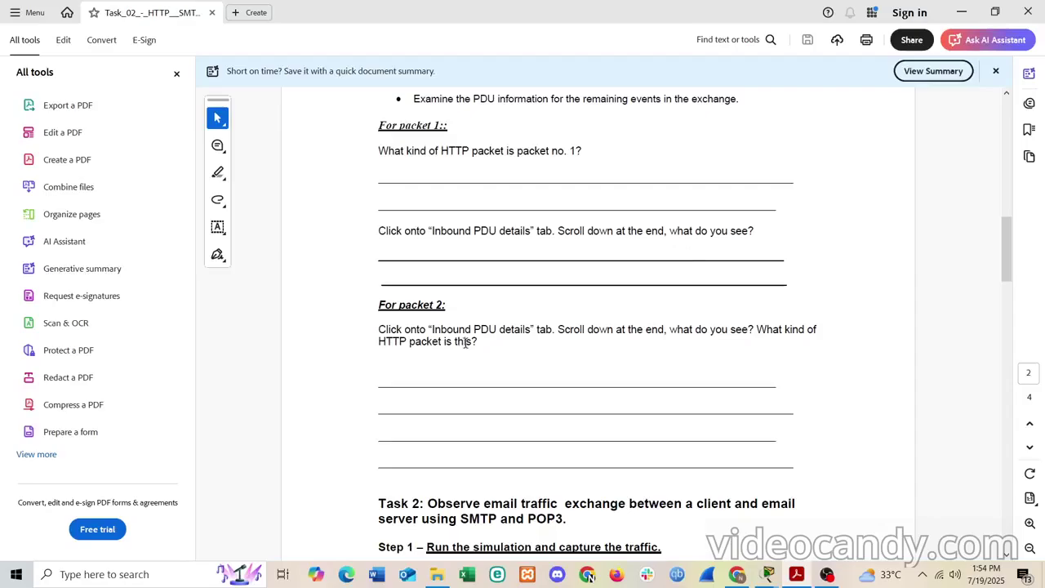
scroll(466, 343, up, 10)
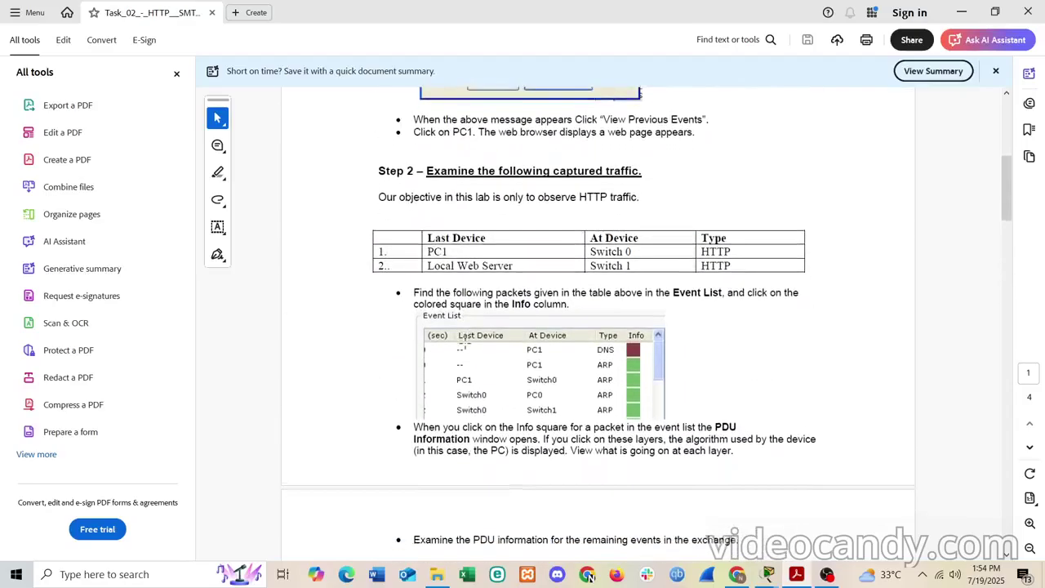
drag(429, 263, 633, 266)
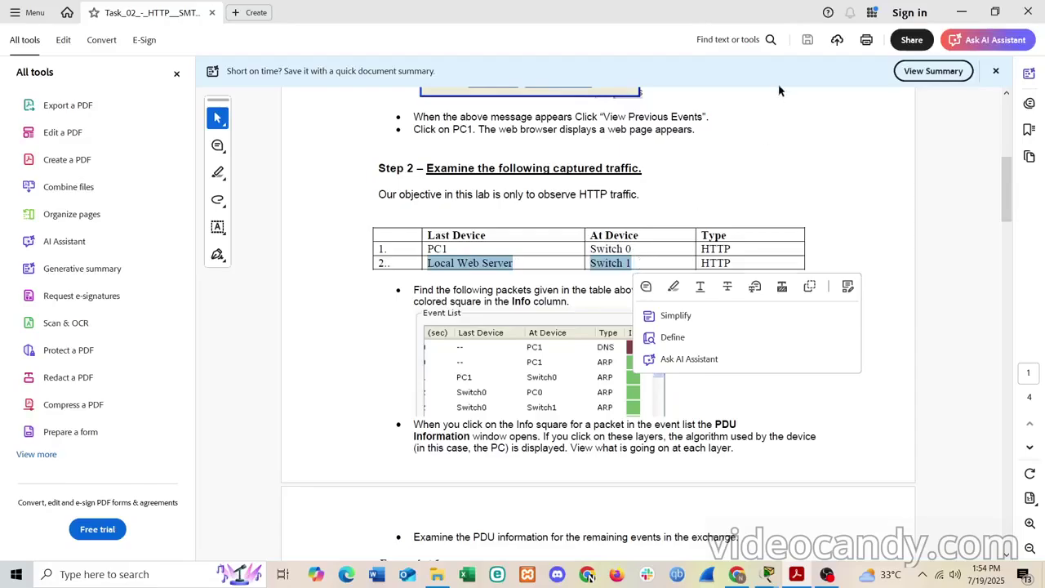
click(963, 13)
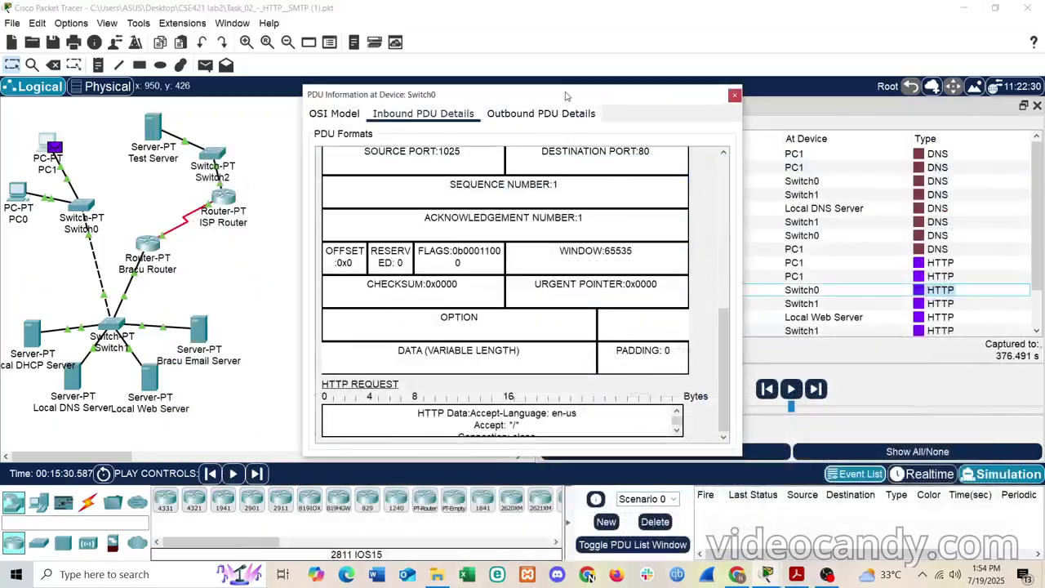
- Close the Switch0 PDU window and open details for the Local Web Server-to-Switch1 HTTP event
drag(567, 97, 391, 105)
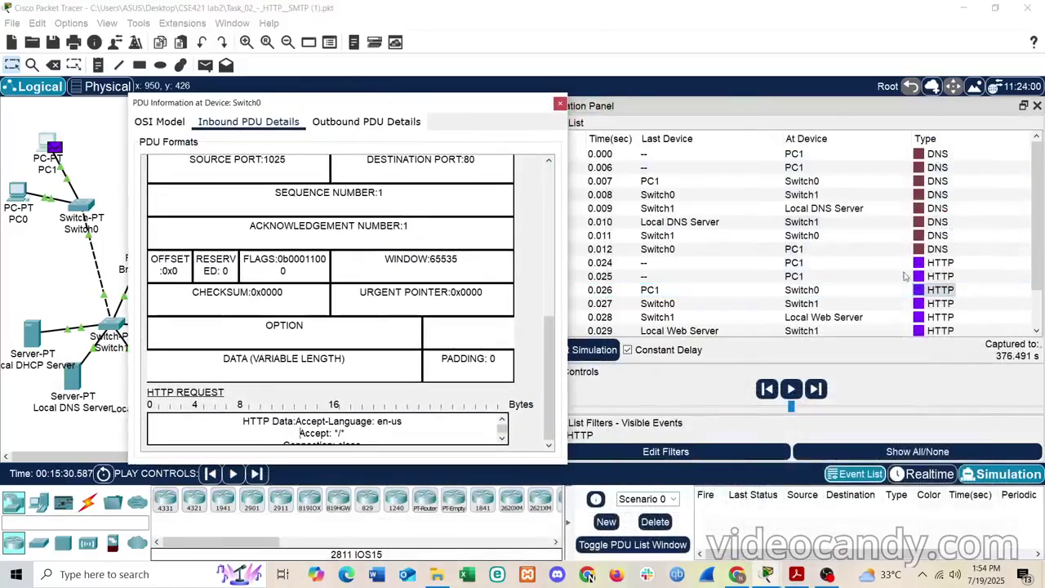
click(560, 104)
click(927, 289)
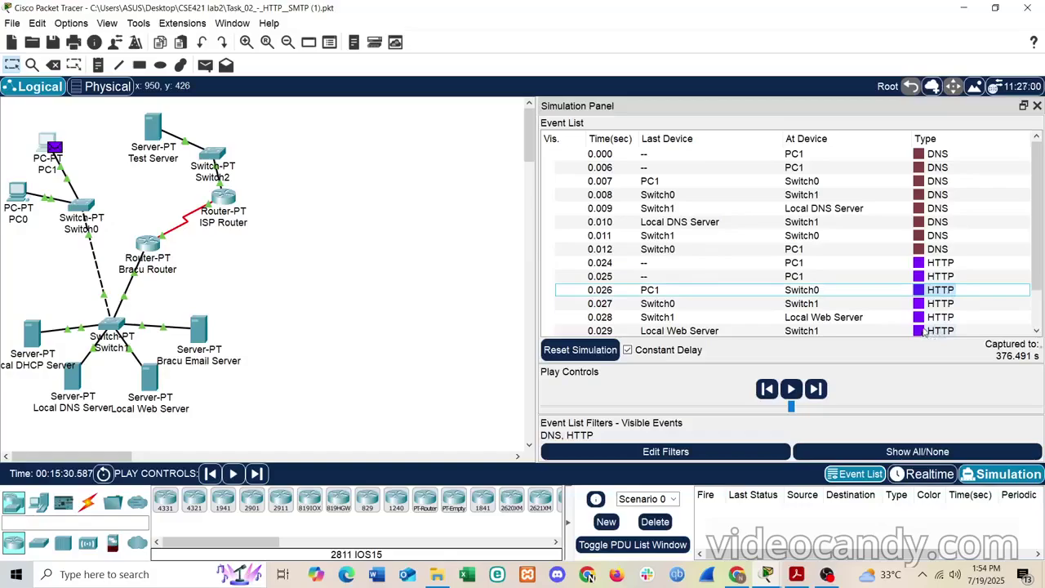
click(923, 331)
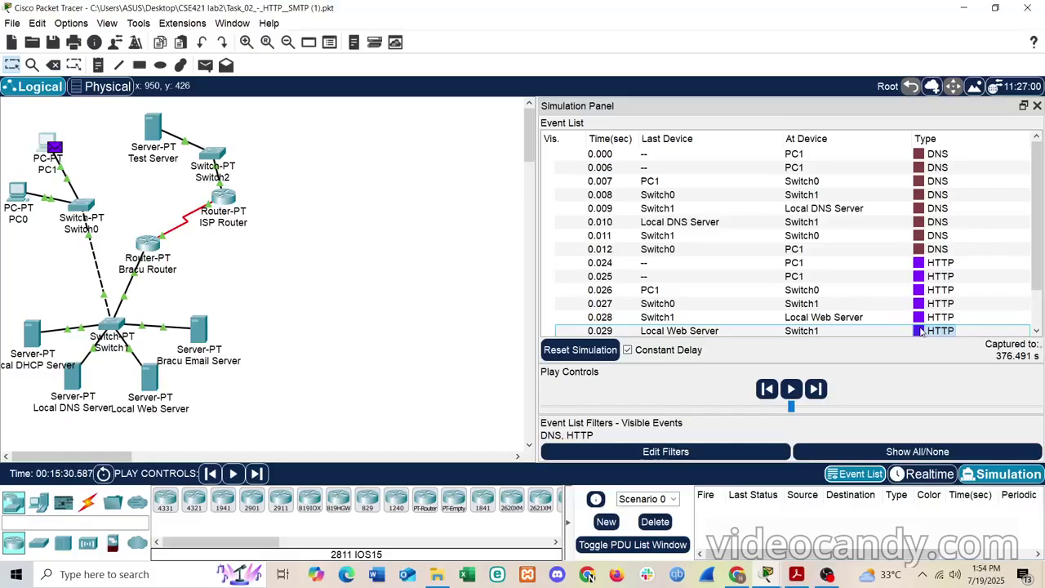
click(919, 331)
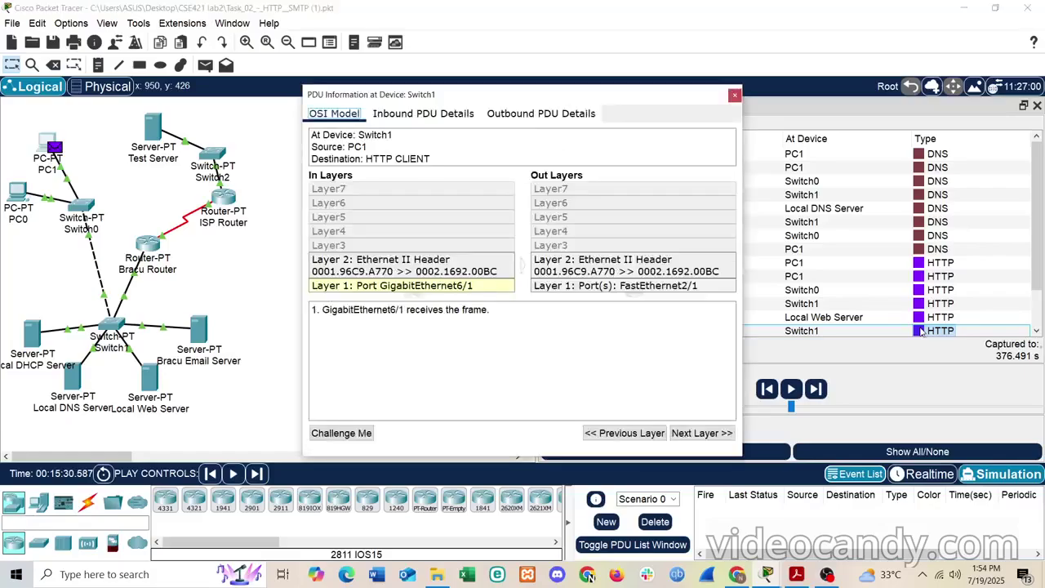
- View that packet's Inbound PDU Details down to HTTP RESPONSE, then return to the lab sheet
click(435, 119)
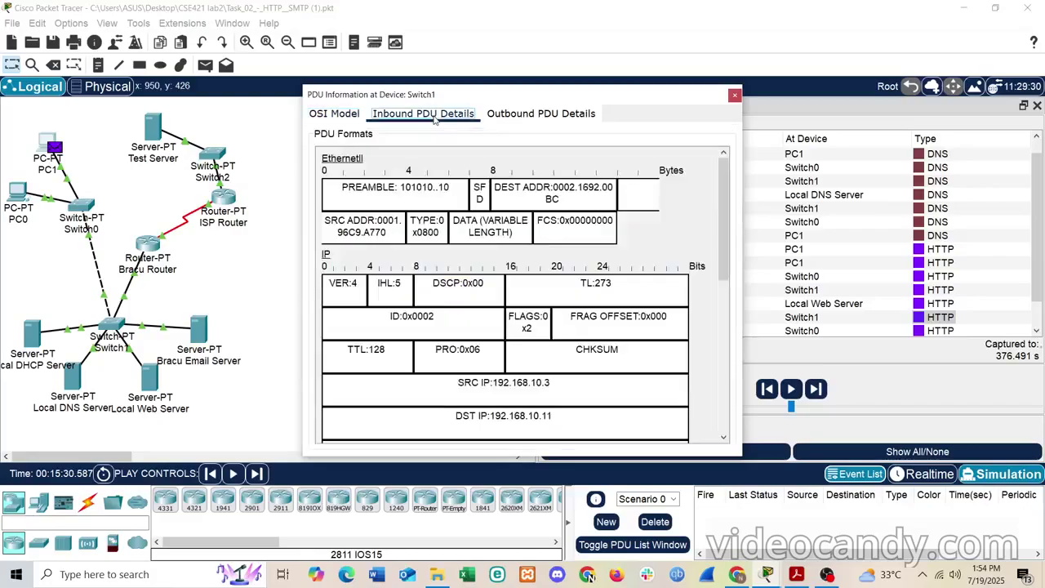
scroll(453, 244, down, 5)
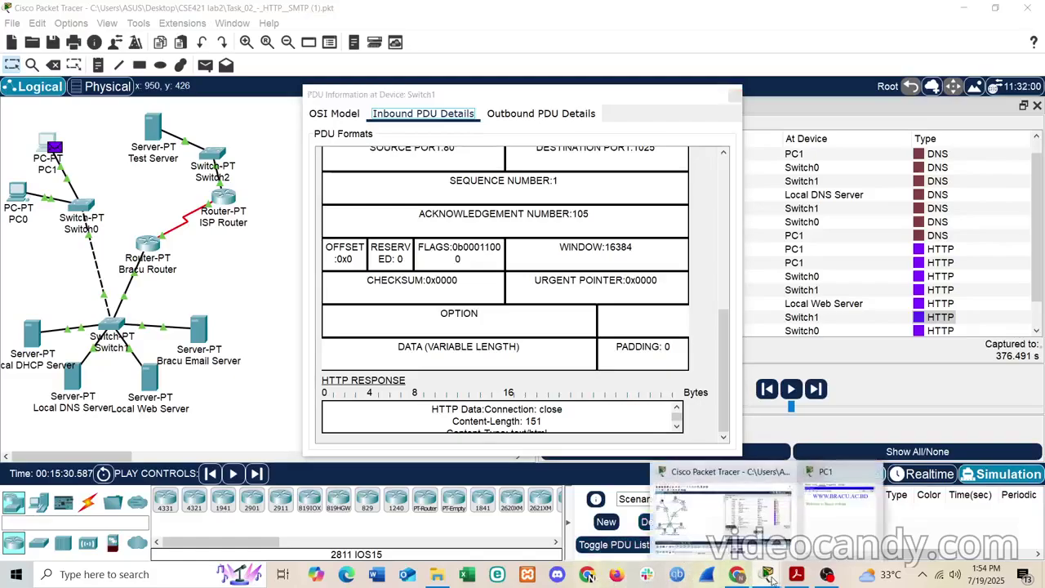
click(796, 575)
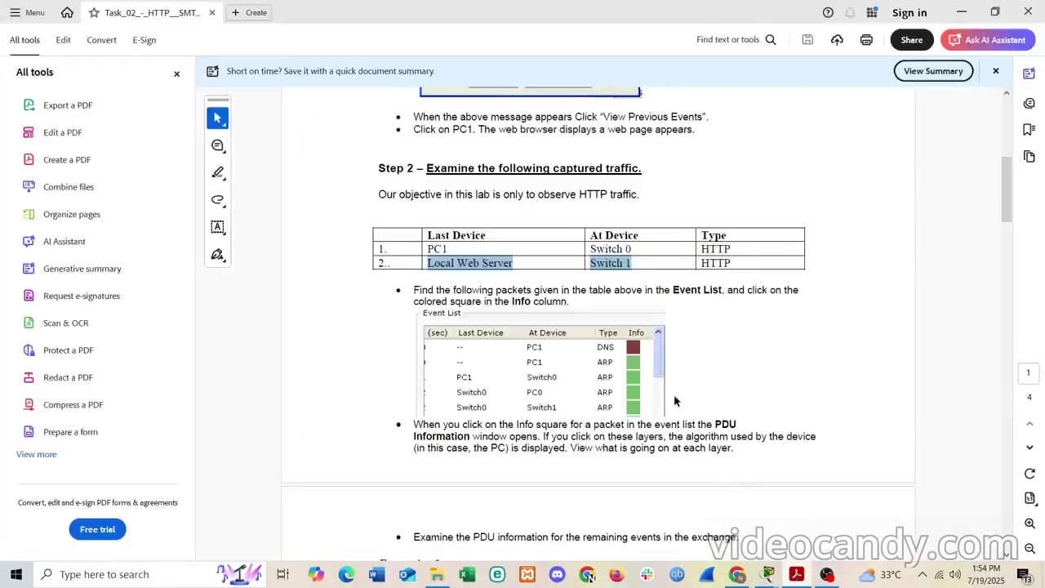
- Read the 'For packet 2' question and Task 2's SMTP/POP3 intro, then minimize the lab sheet
scroll(569, 340, down, 10)
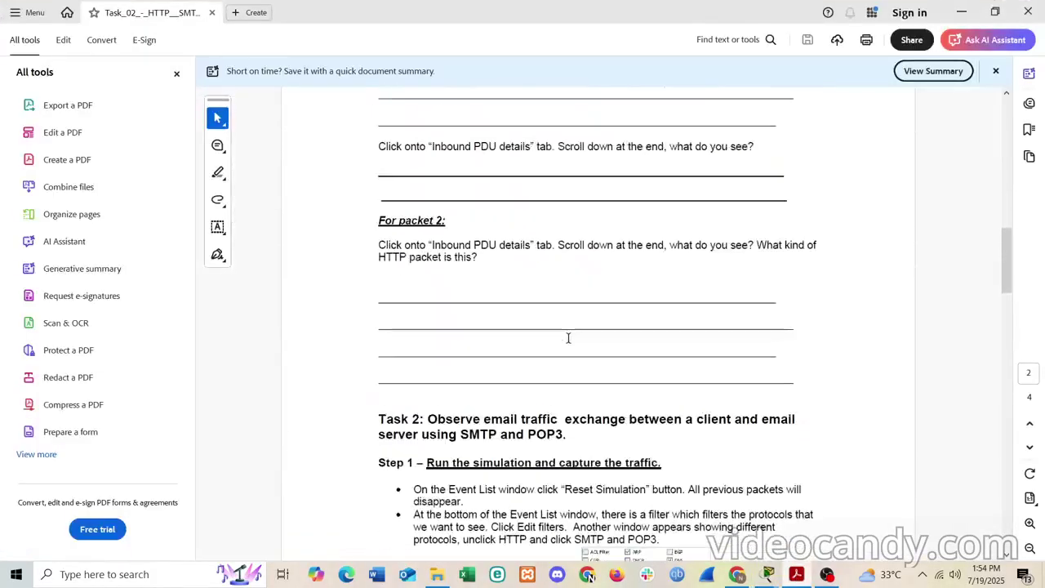
scroll(569, 340, up, 1)
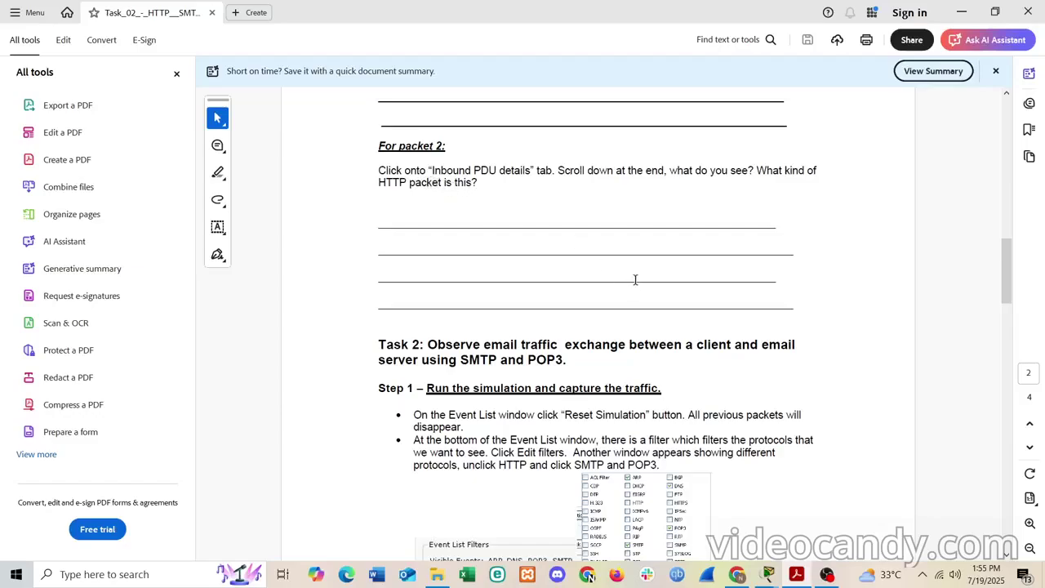
click(961, 13)
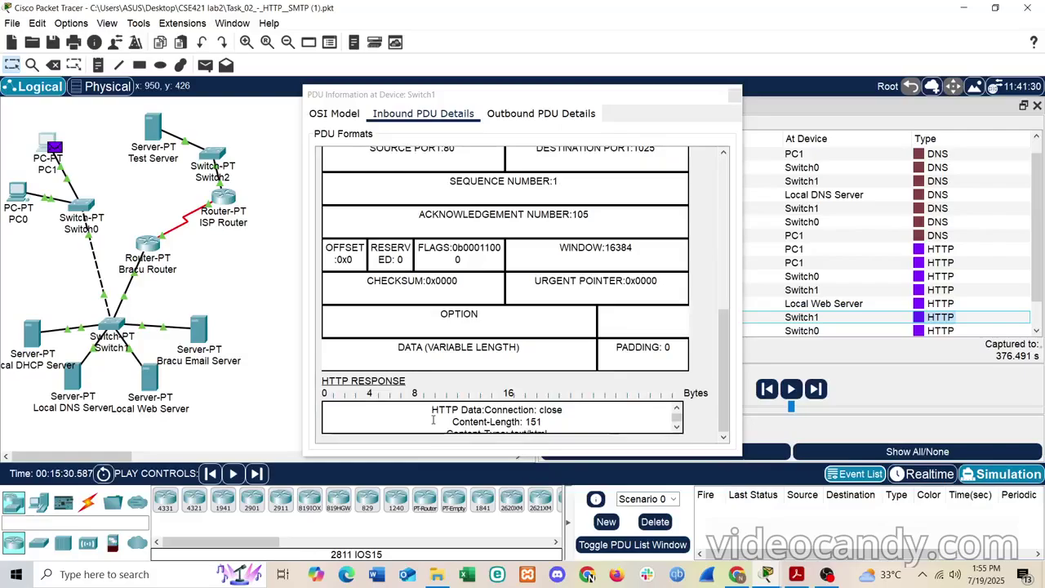
- Scroll the HTTP response data to Content-Type: text/html and Server: PT-Server/5.2
scroll(433, 419, down, 1)
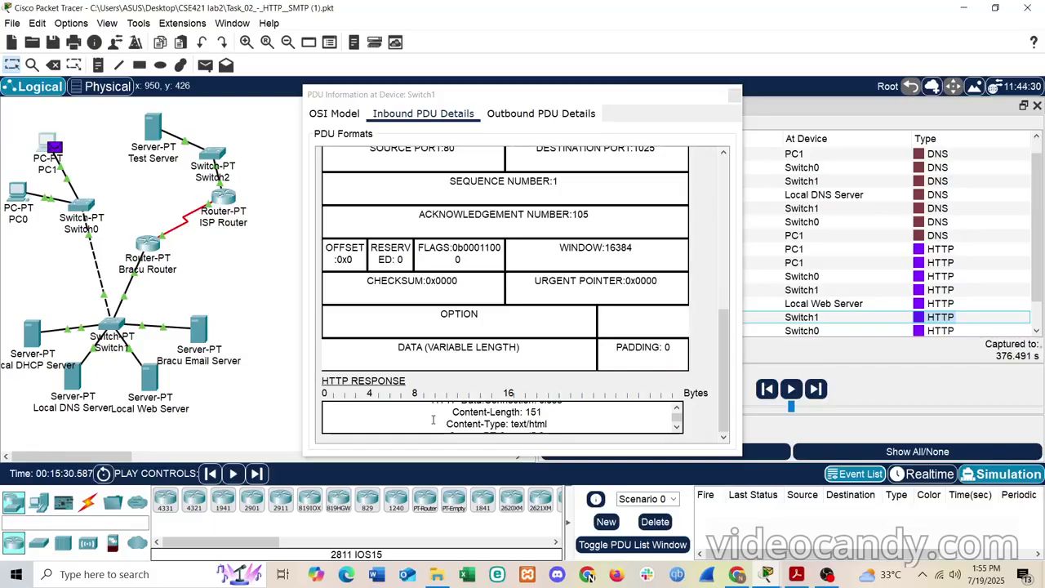
scroll(433, 419, down, 1)
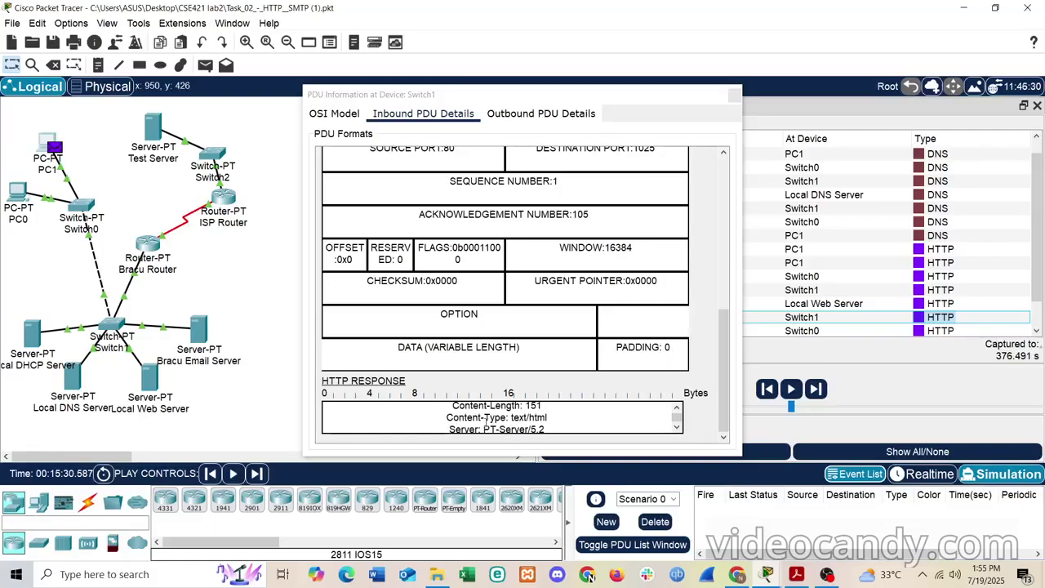
scroll(578, 423, down, 1)
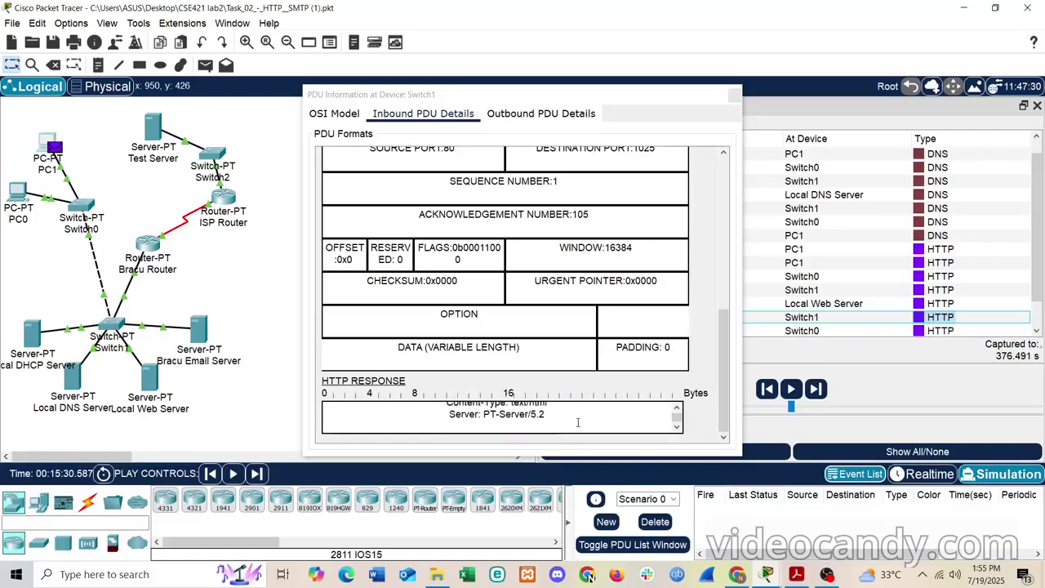
scroll(578, 422, down, 1)
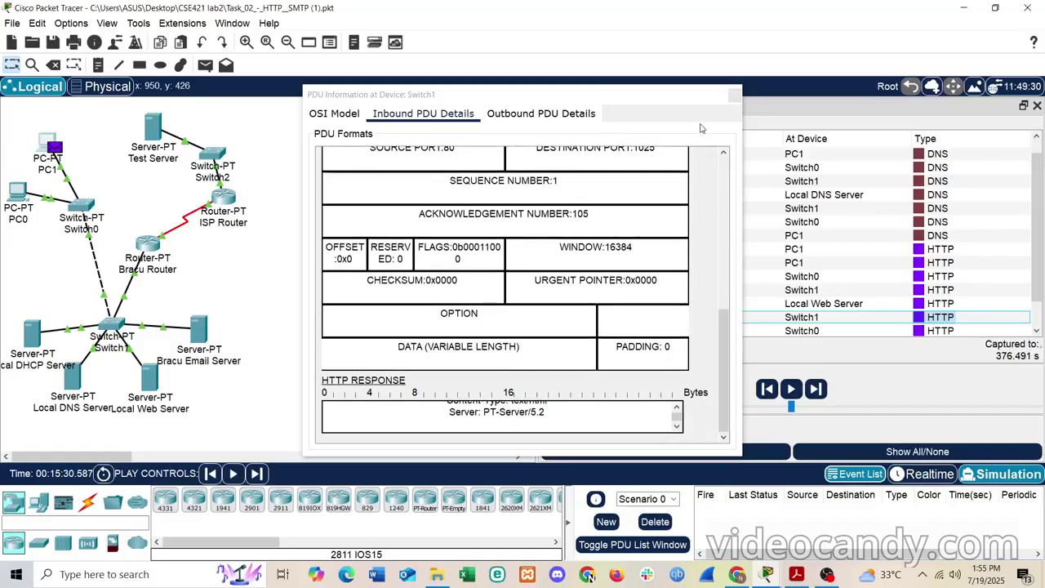
- Close the PDU window, reset the simulation to an empty event list, and return to the lab sheet
click(734, 95)
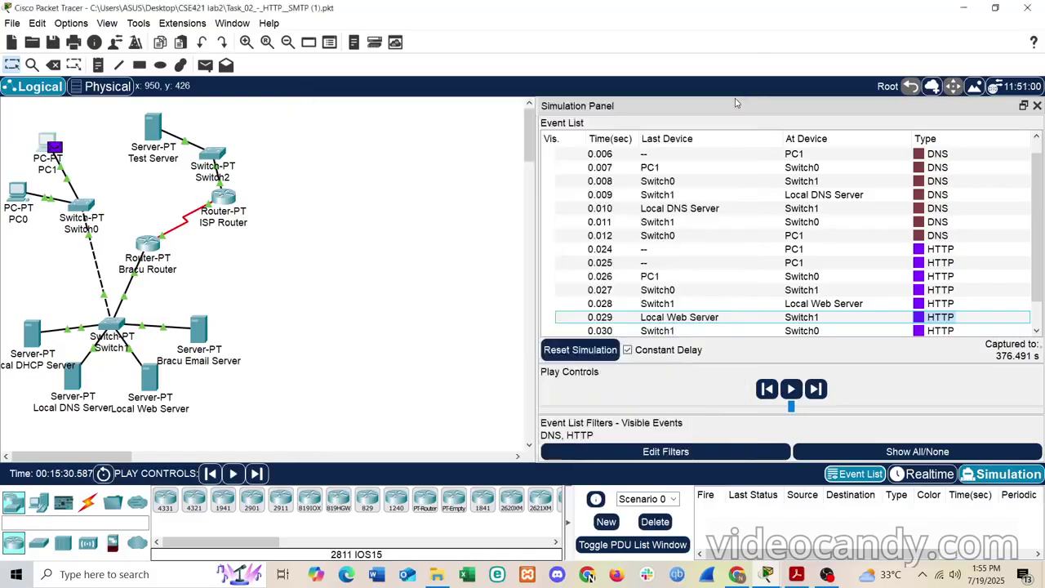
click(567, 351)
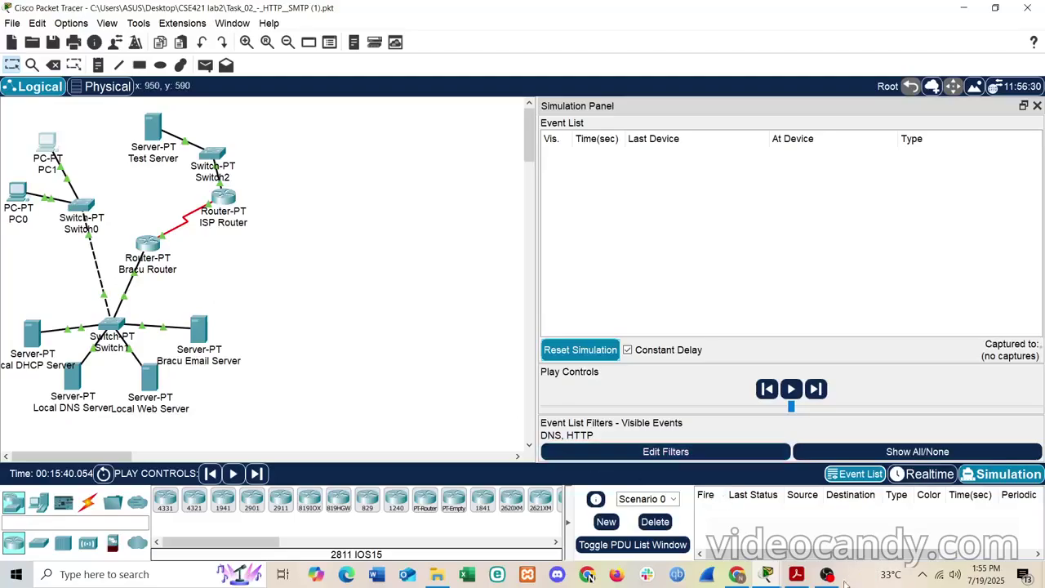
click(785, 576)
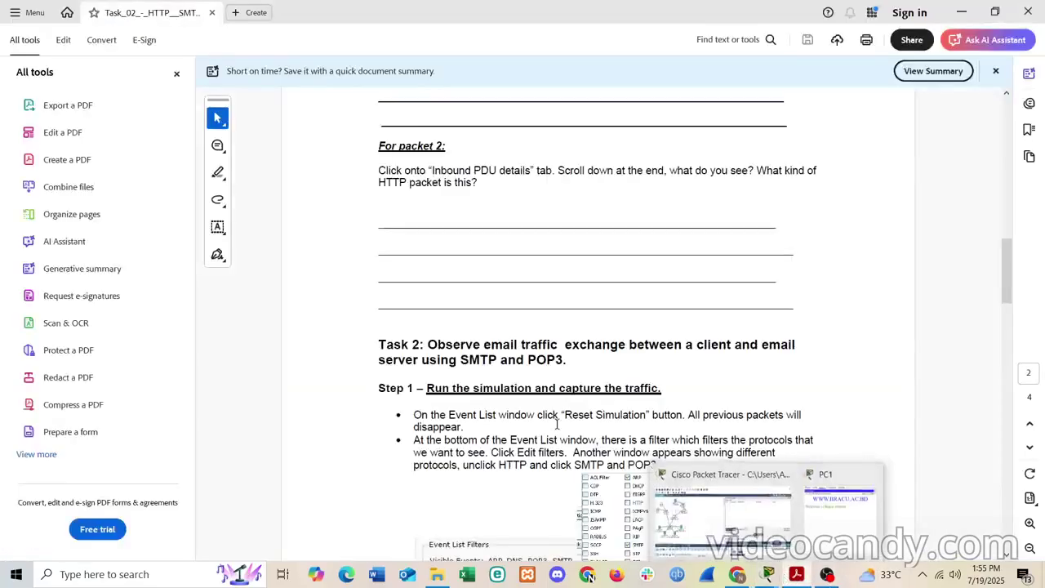
- Read through Task 2 Step 1 to the Step 2 SMTP table, then minimize the lab sheet
scroll(557, 423, down, 3)
scroll(557, 423, down, 8)
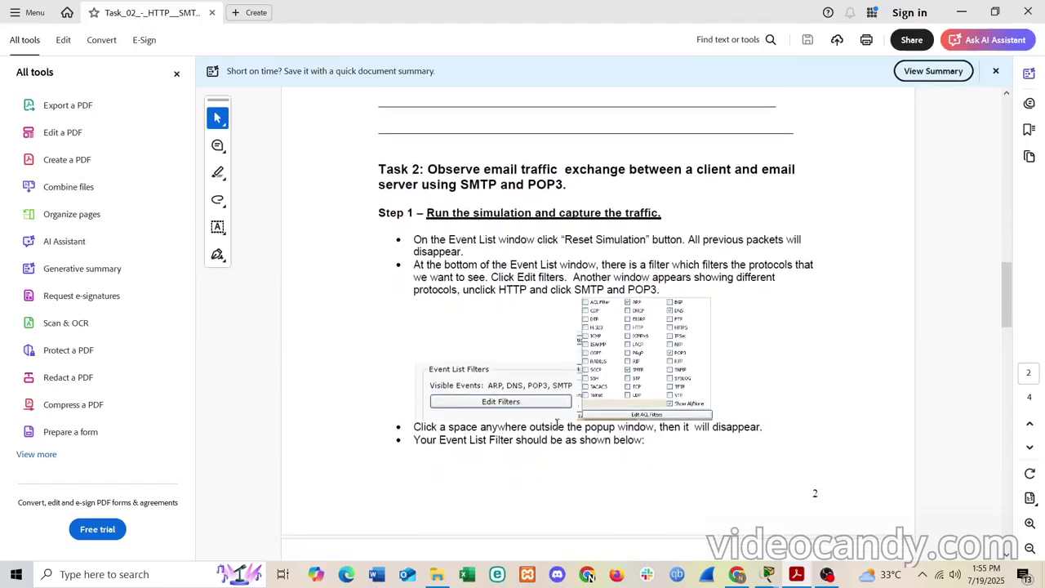
scroll(556, 423, down, 3)
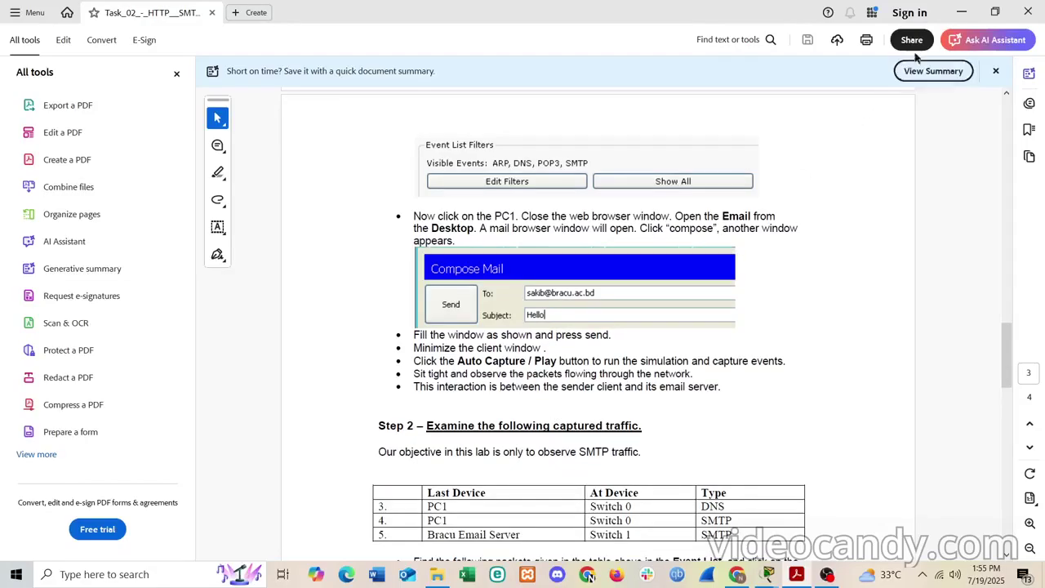
click(960, 14)
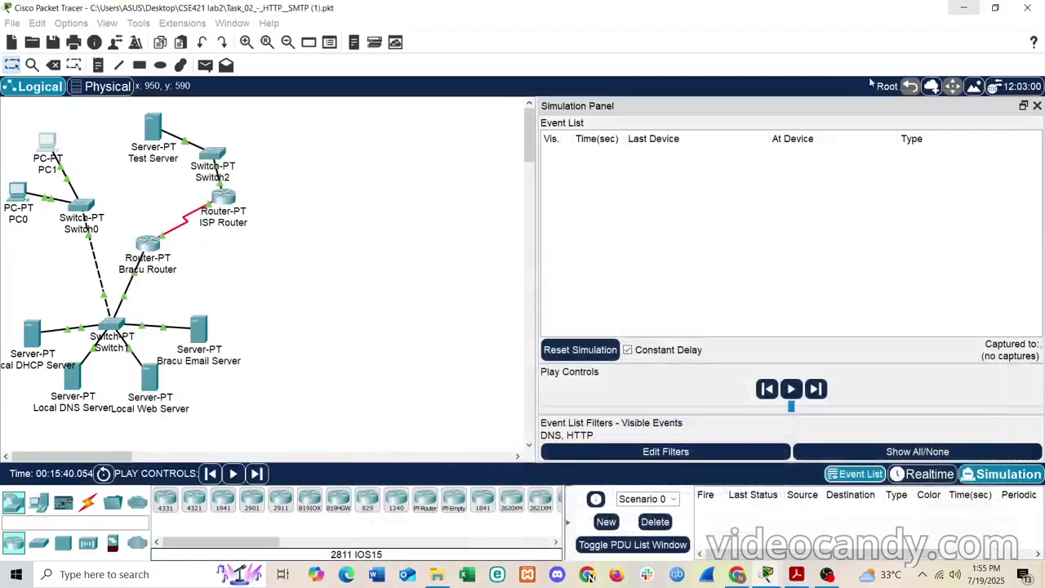
- Swap PC1's Web Browser for its Email client and move the PC1 window beside the simulation panel
click(51, 143)
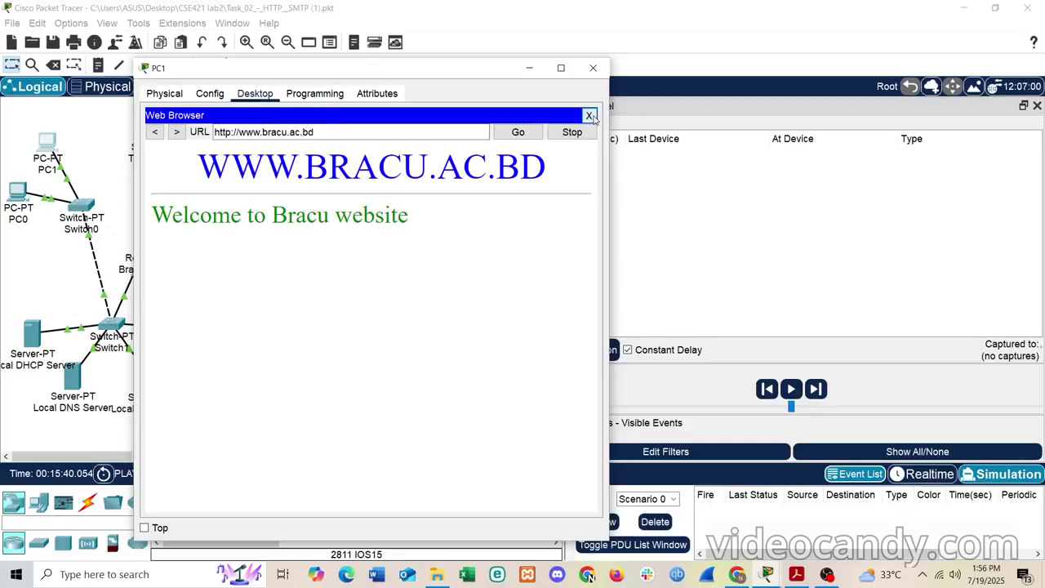
click(589, 116)
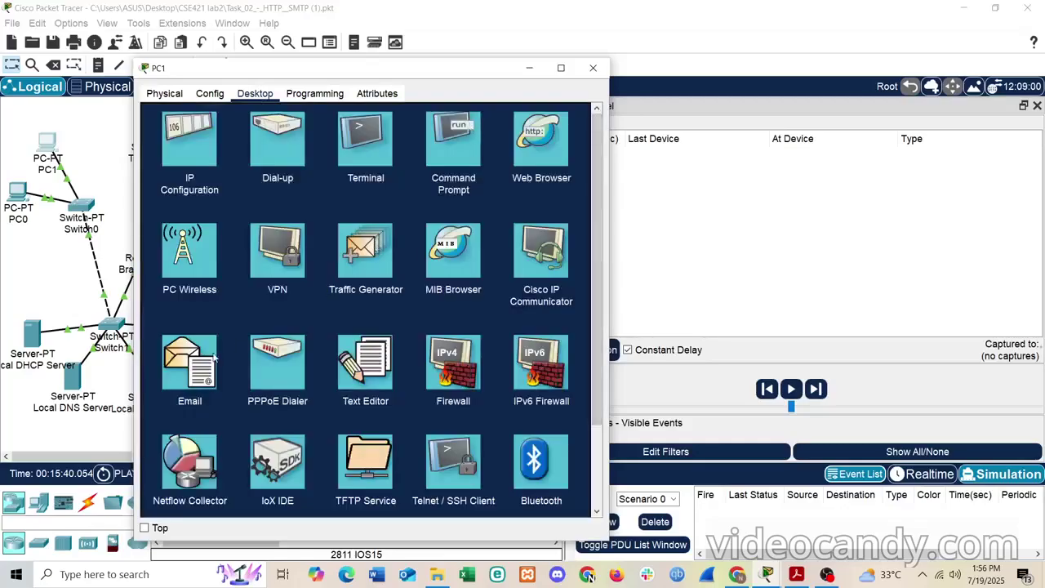
click(194, 385)
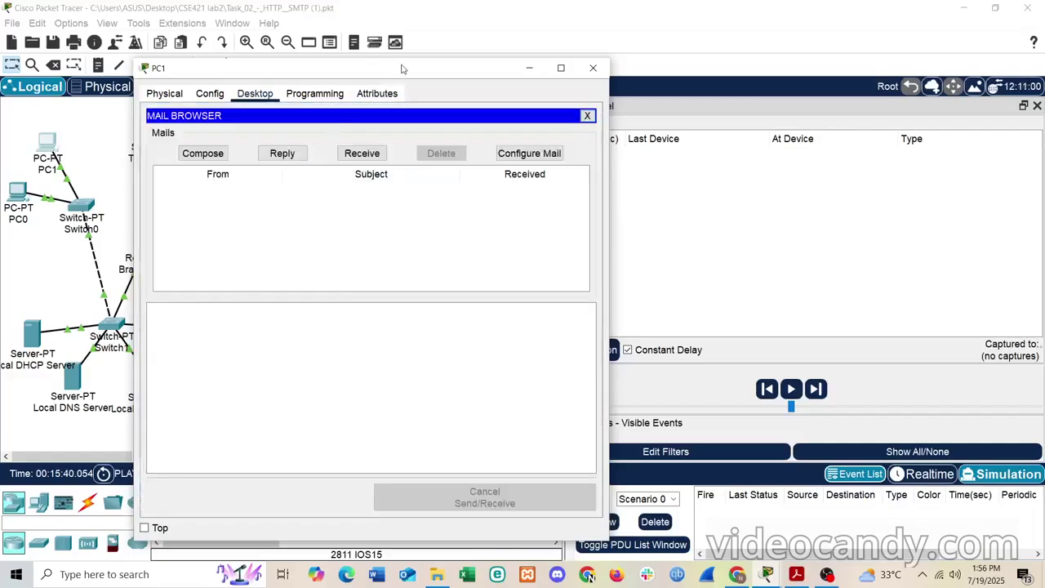
drag(401, 69, 293, 58)
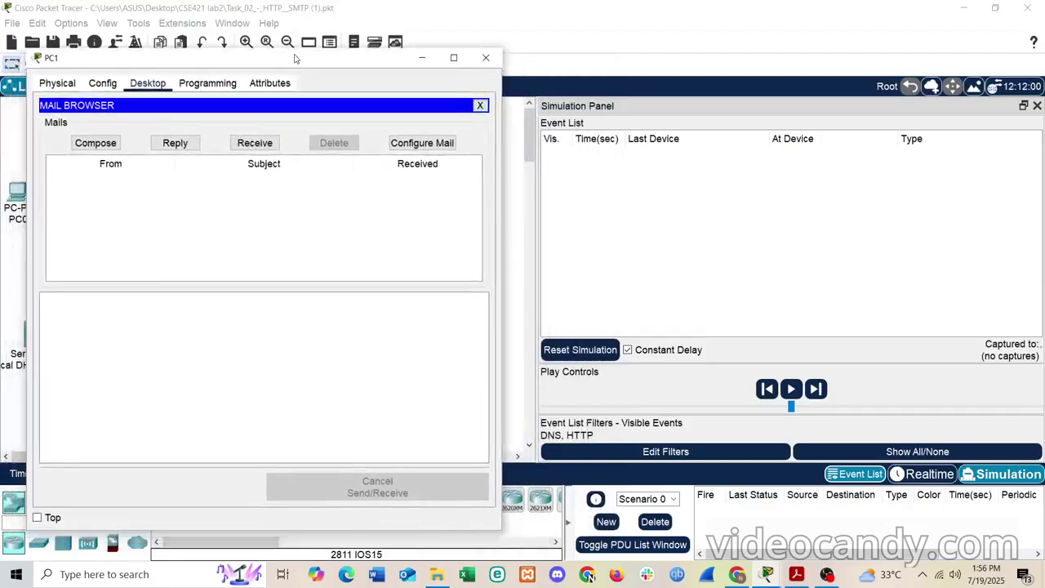
click(649, 458)
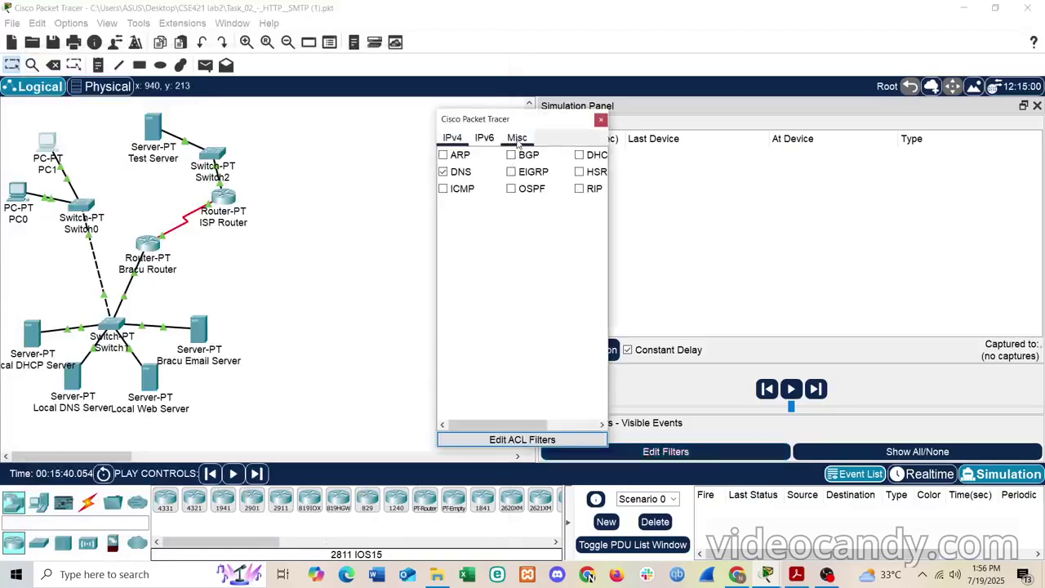
- Tick SMTP on the Misc filter tab so events show DNS, HTTP, POP3 and SMTP
scroll(514, 305, right, 3)
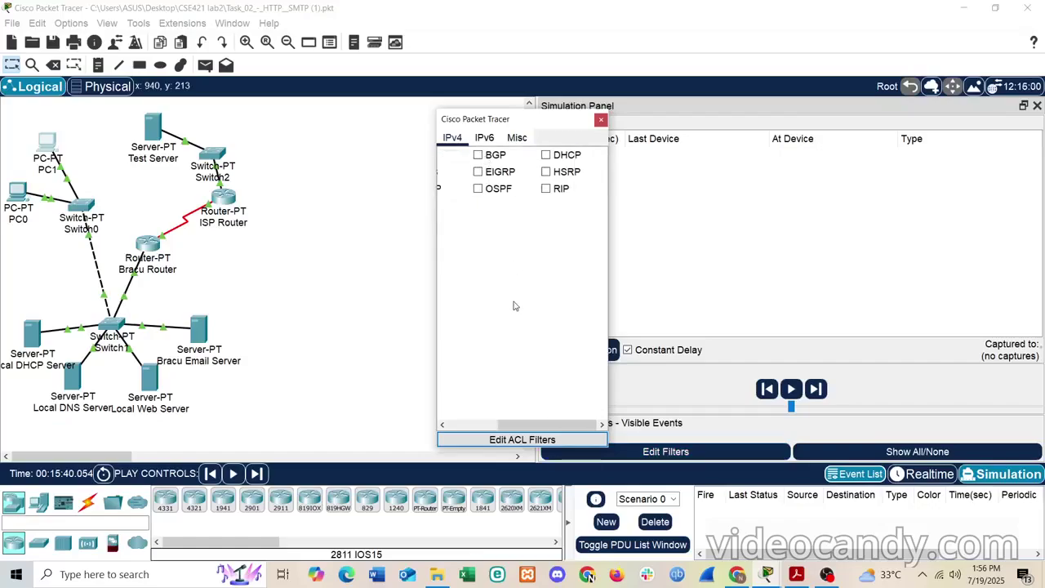
scroll(514, 305, left, 3)
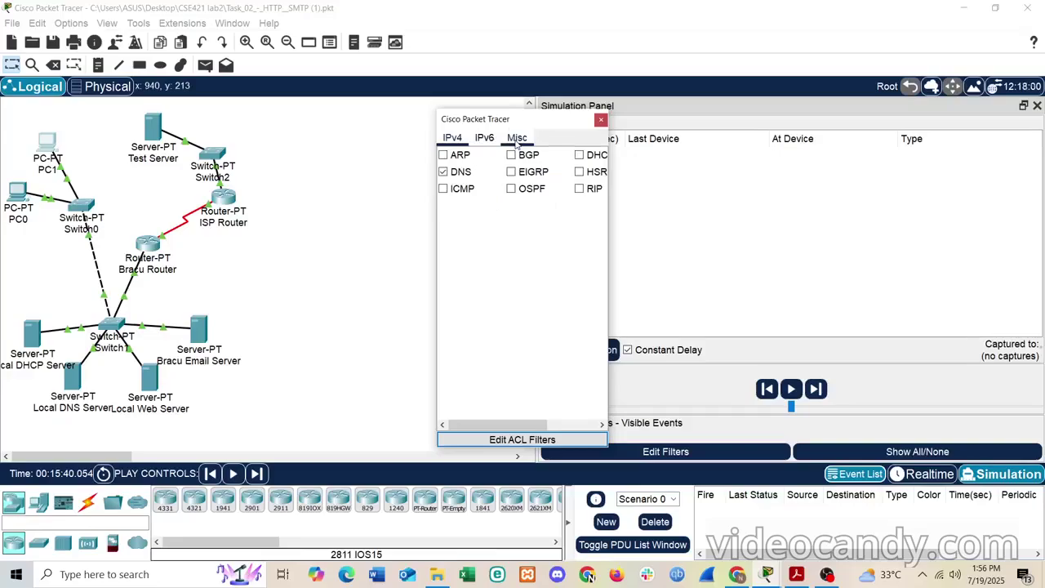
scroll(517, 226, right, 1)
scroll(518, 226, left, 1)
drag(525, 125, 396, 112)
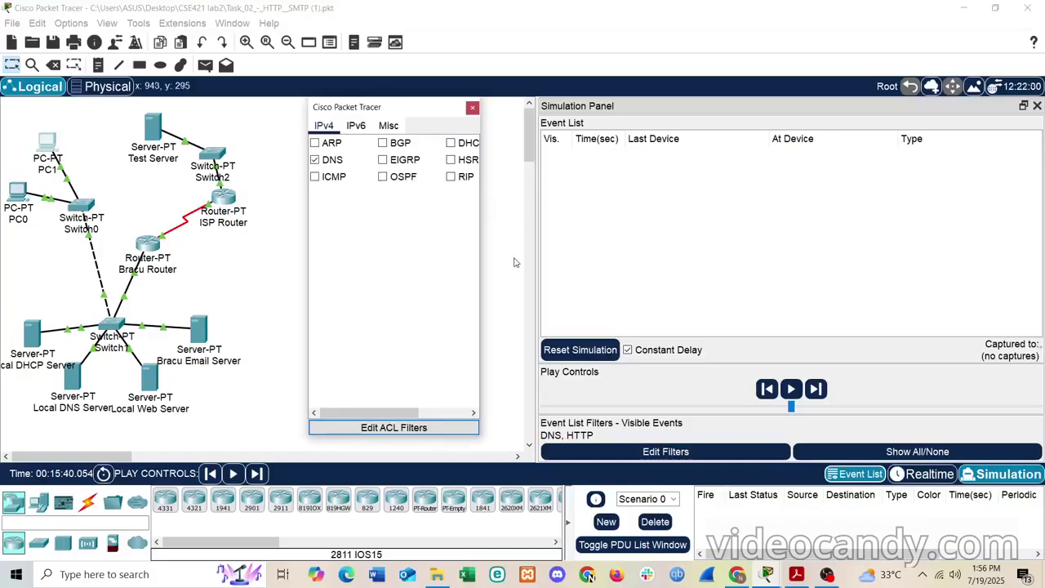
click(473, 109)
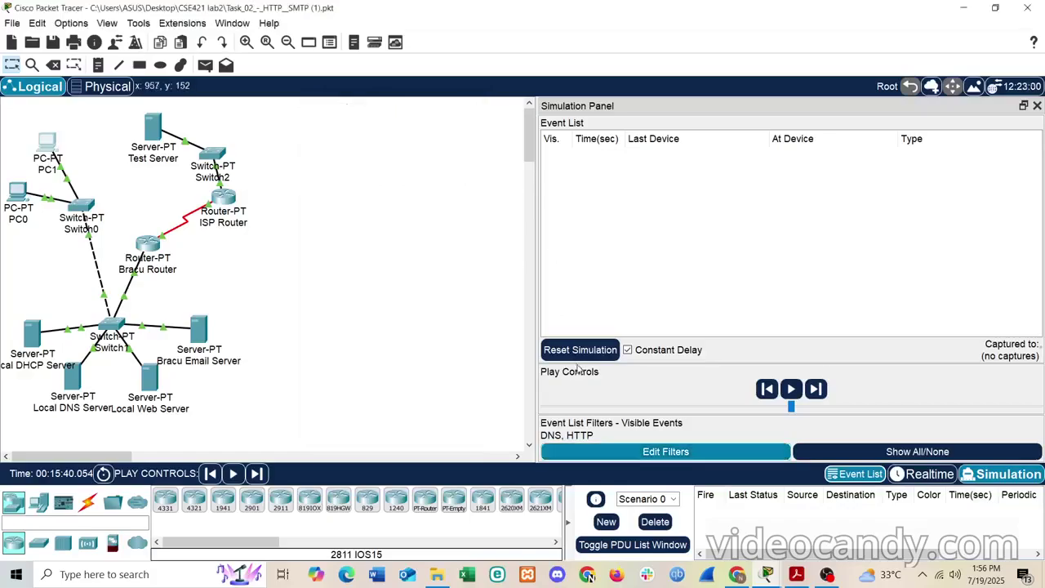
click(646, 456)
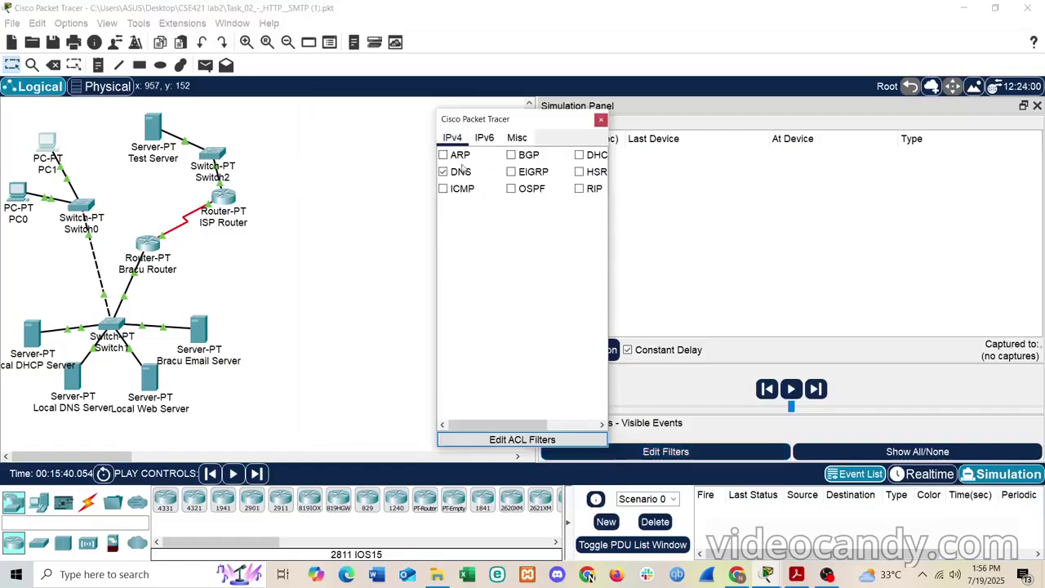
click(515, 139)
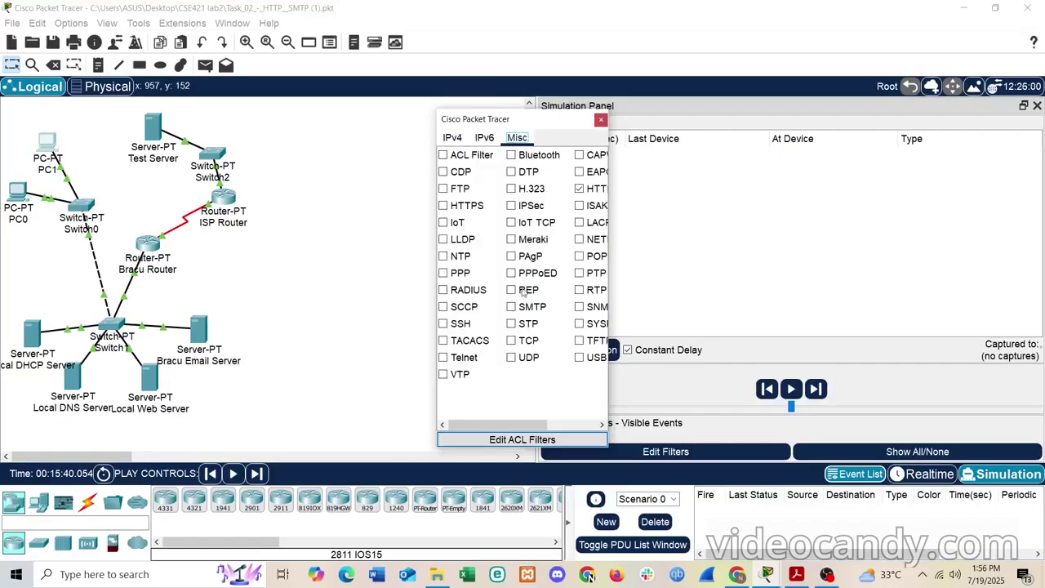
click(513, 307)
click(601, 121)
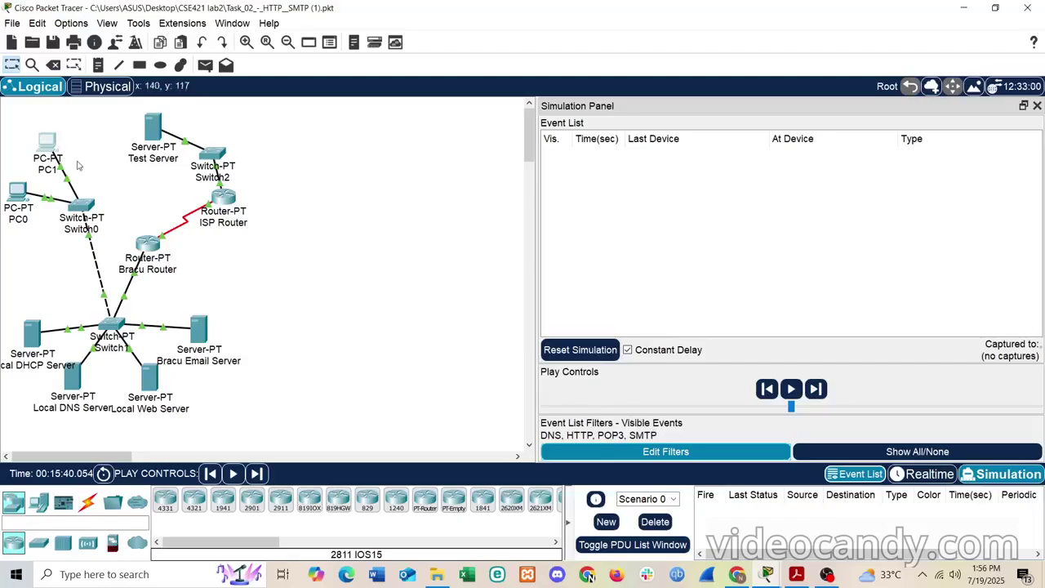
- Reopen PC1's Email client and start a fresh Compose message
click(46, 145)
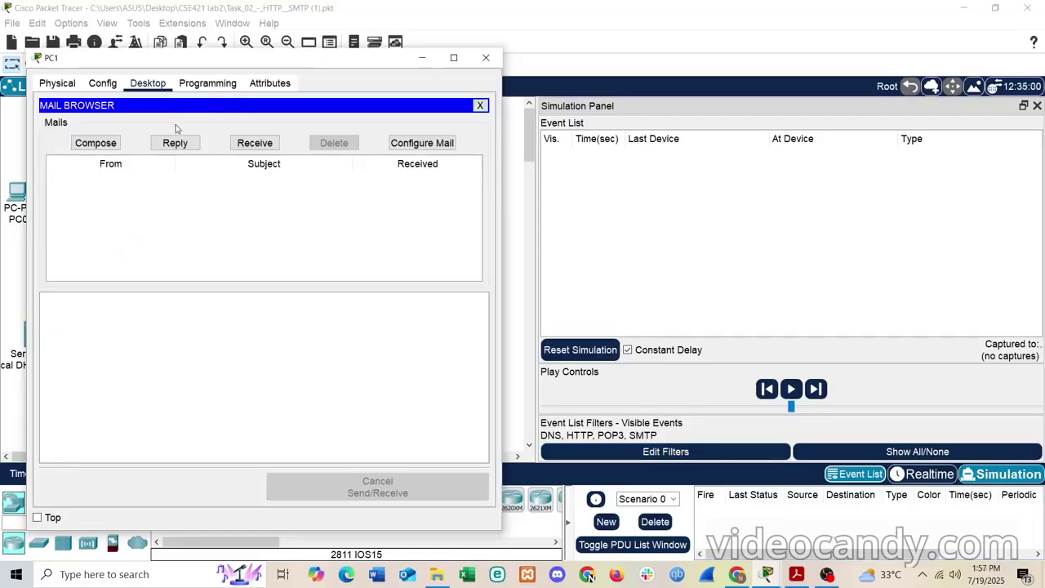
click(97, 143)
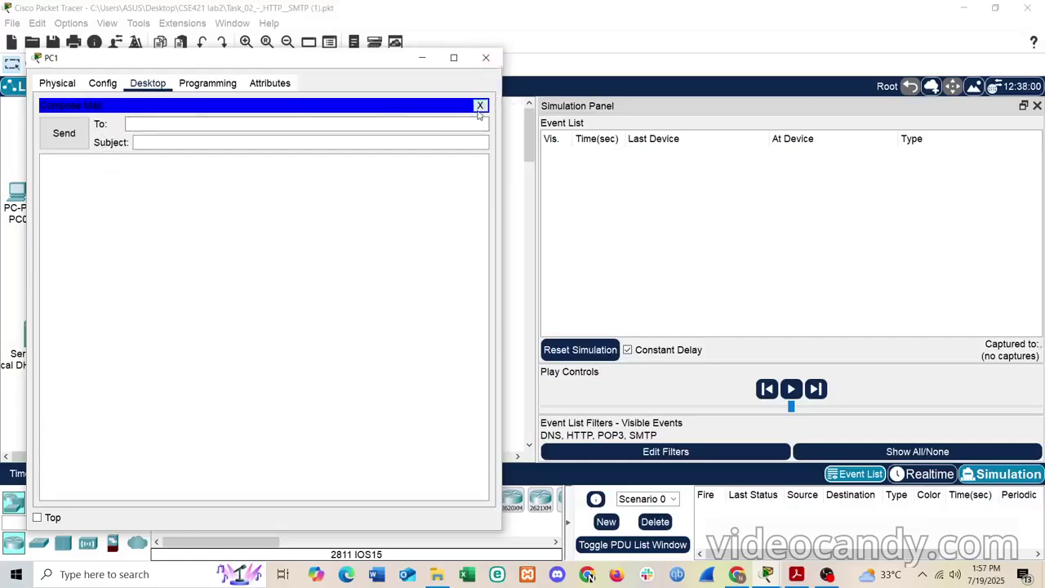
click(480, 106)
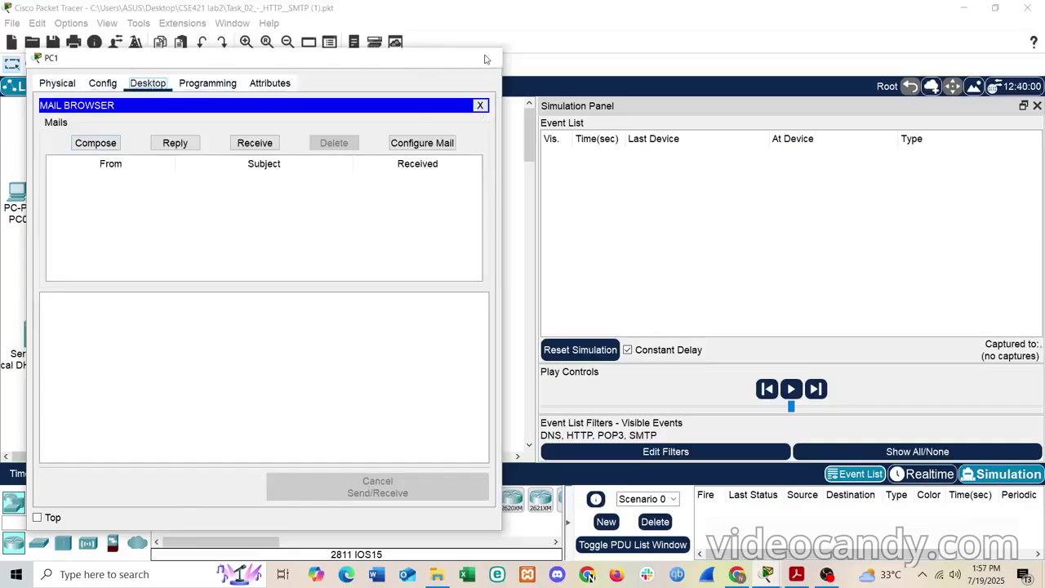
click(486, 57)
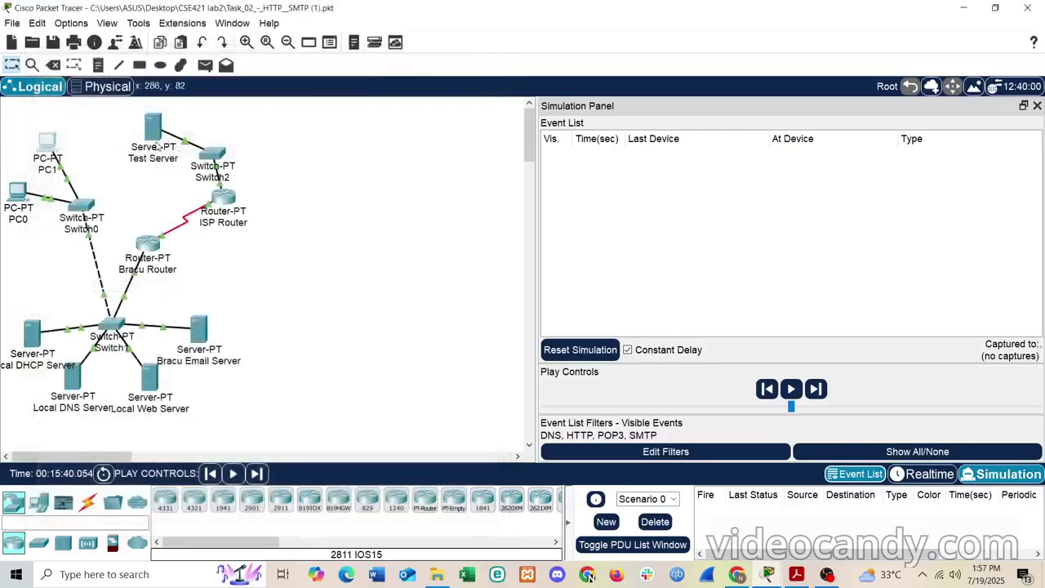
click(49, 145)
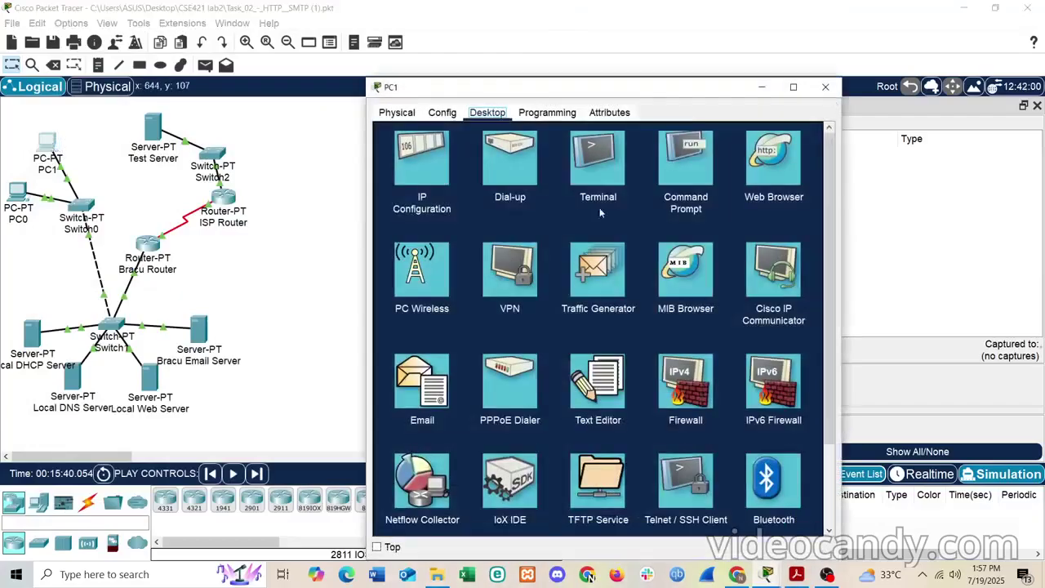
scroll(445, 352, down, 3)
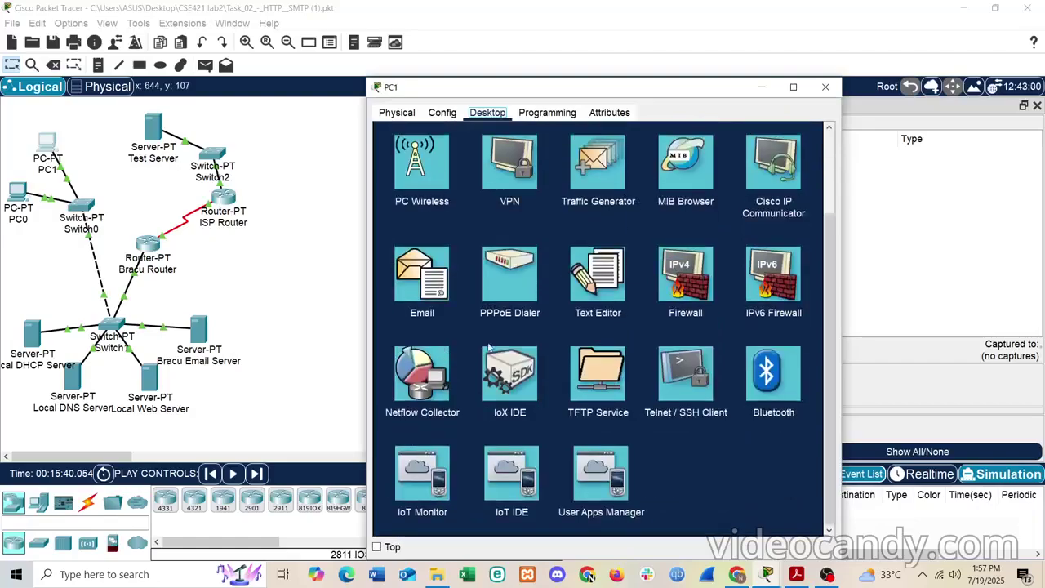
scroll(499, 339, up, 2)
click(416, 357)
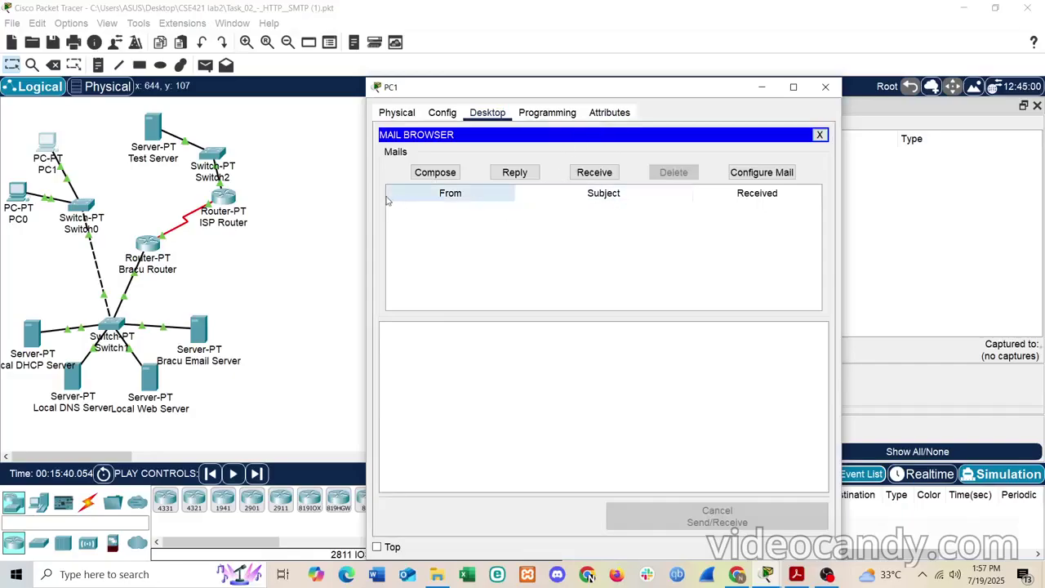
click(434, 173)
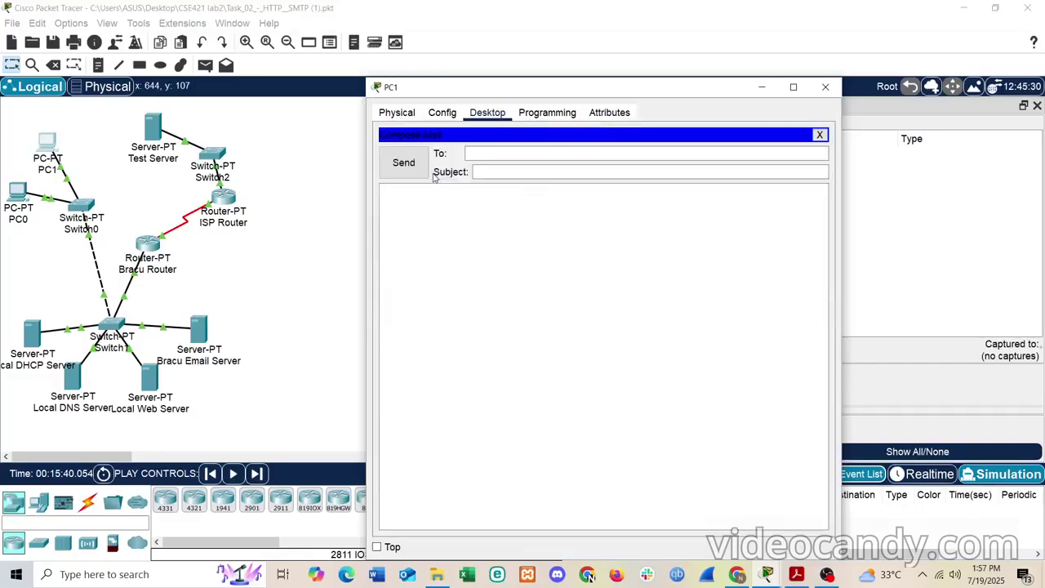
- Enter the recipient's address, subject 'CSE421 Lab2' and body 'Hello. Welcome to CSE421 lab2.'
click(527, 151)
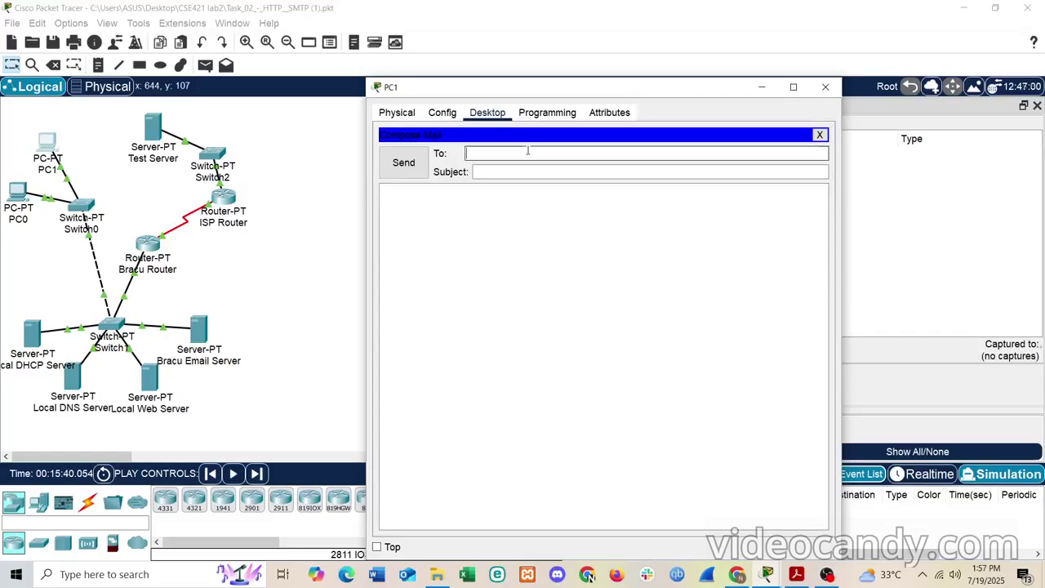
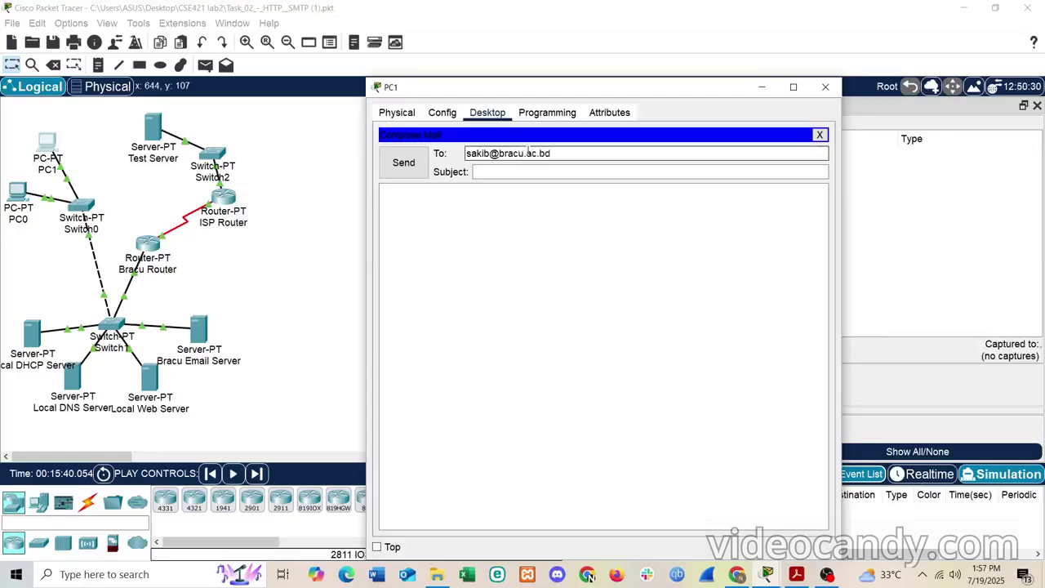
click(529, 170)
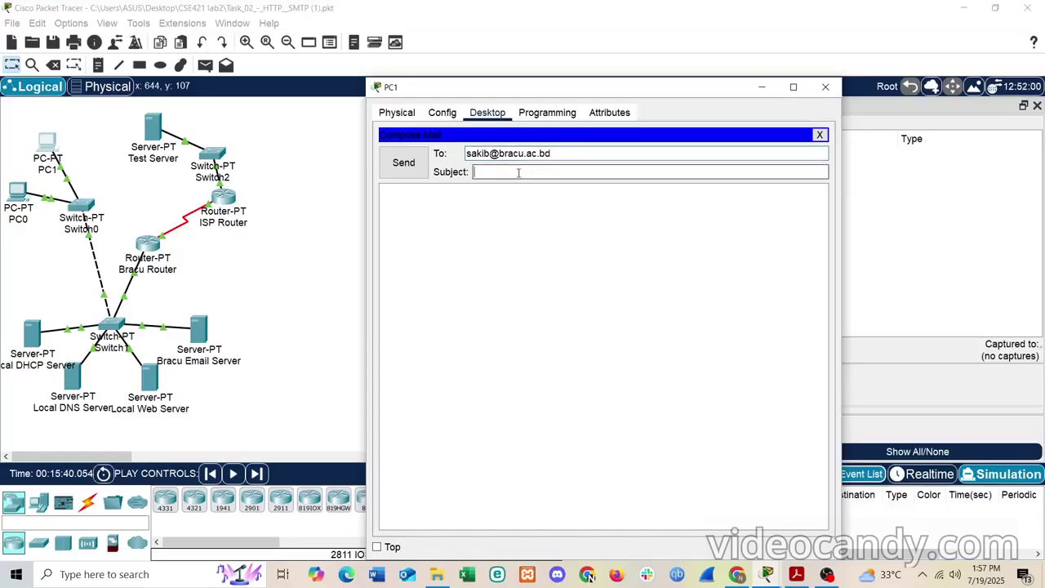
text(CSE421 Lab2)
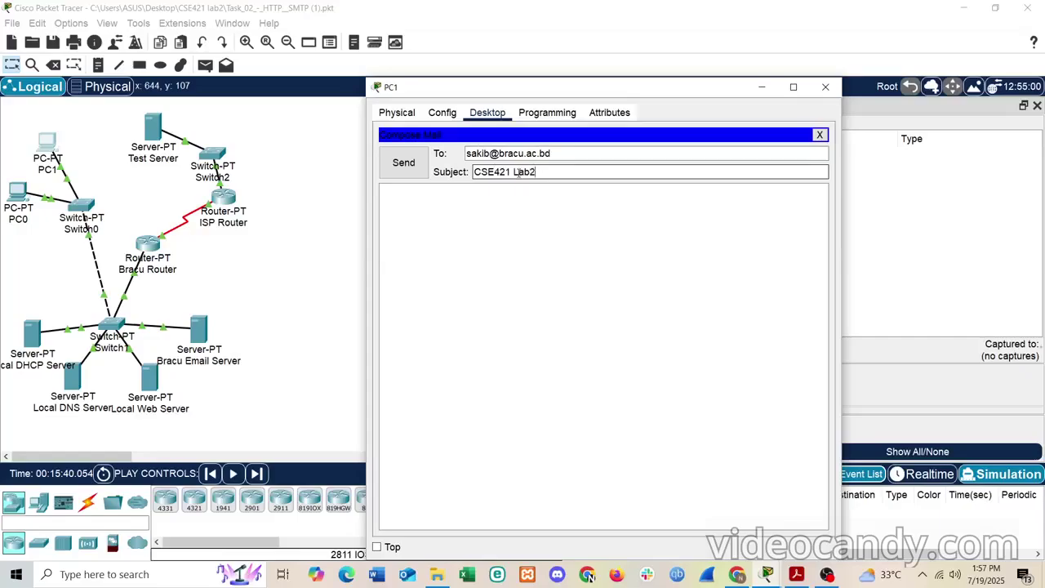
click(496, 210)
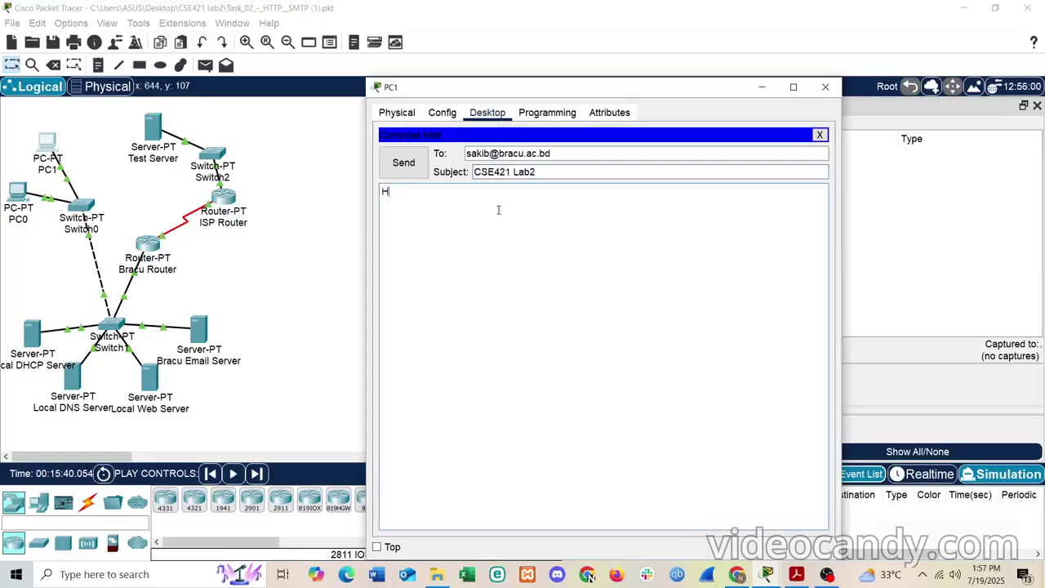
text(Hello. Welcome to CSE421 lab2.)
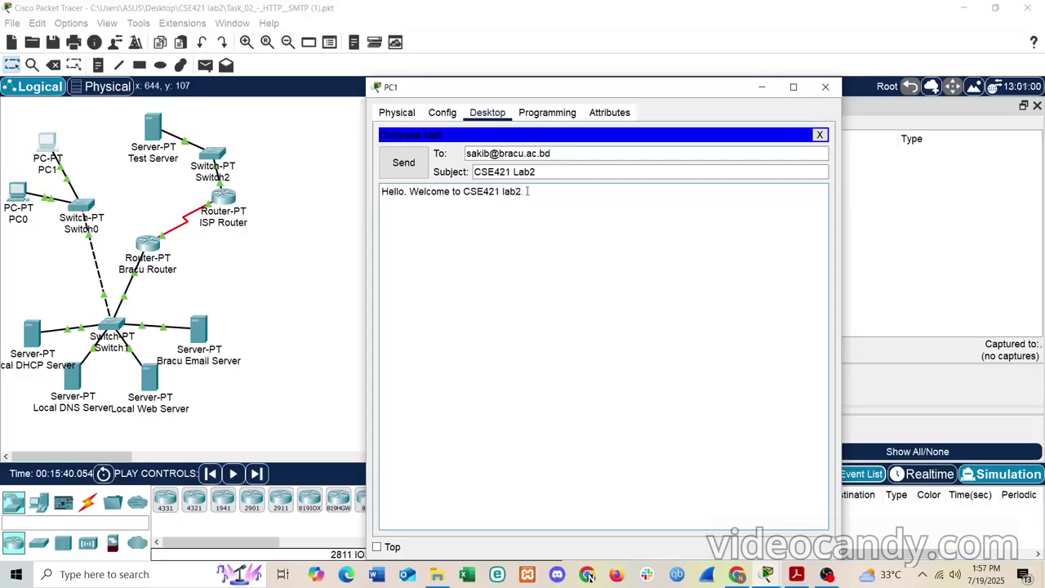
- Highlight the recipient, subject and body fields in turn to review the draft
click(571, 153)
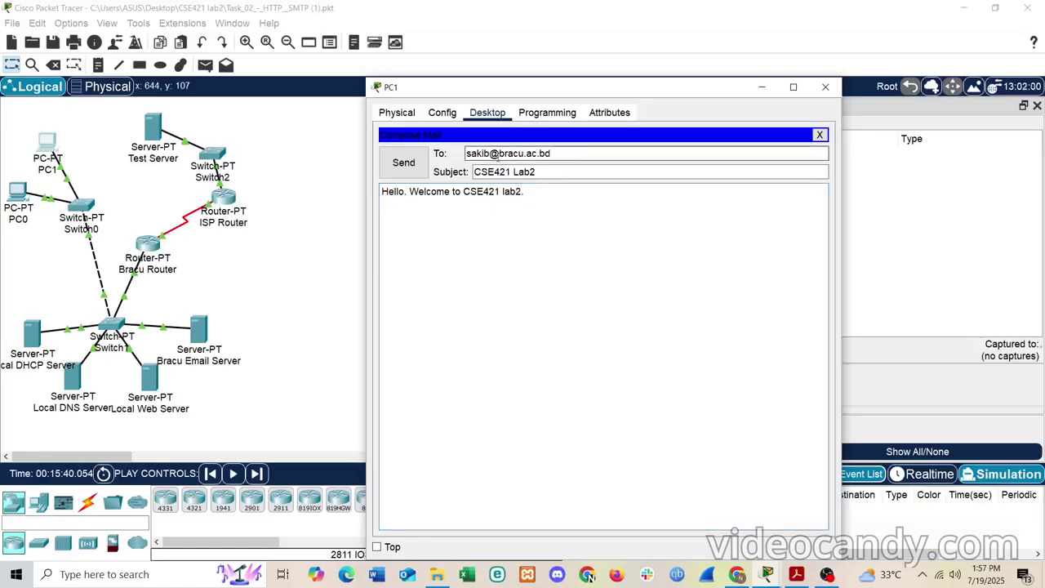
drag(568, 153, 466, 153)
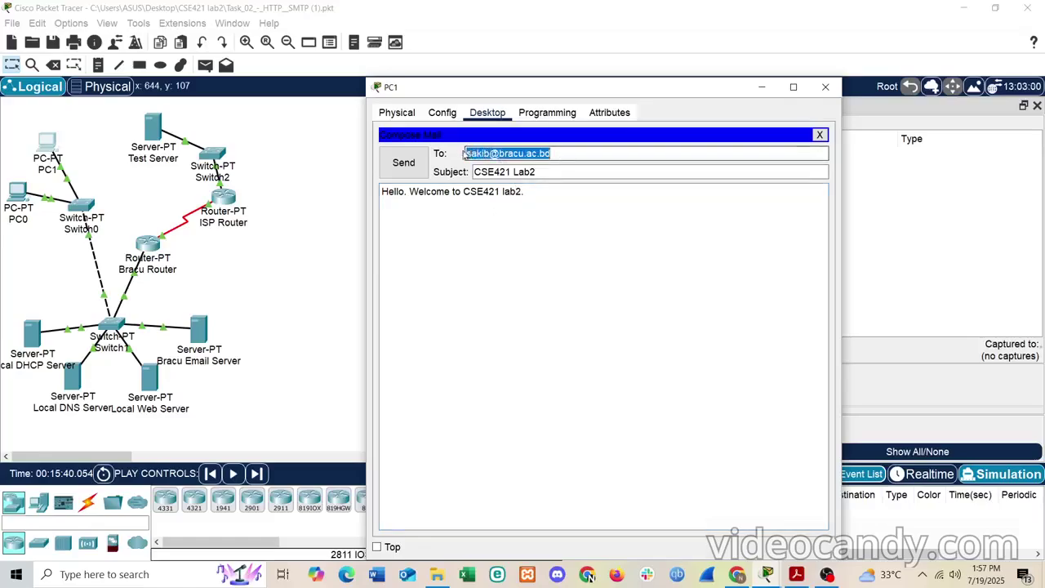
drag(569, 172, 457, 173)
click(575, 197)
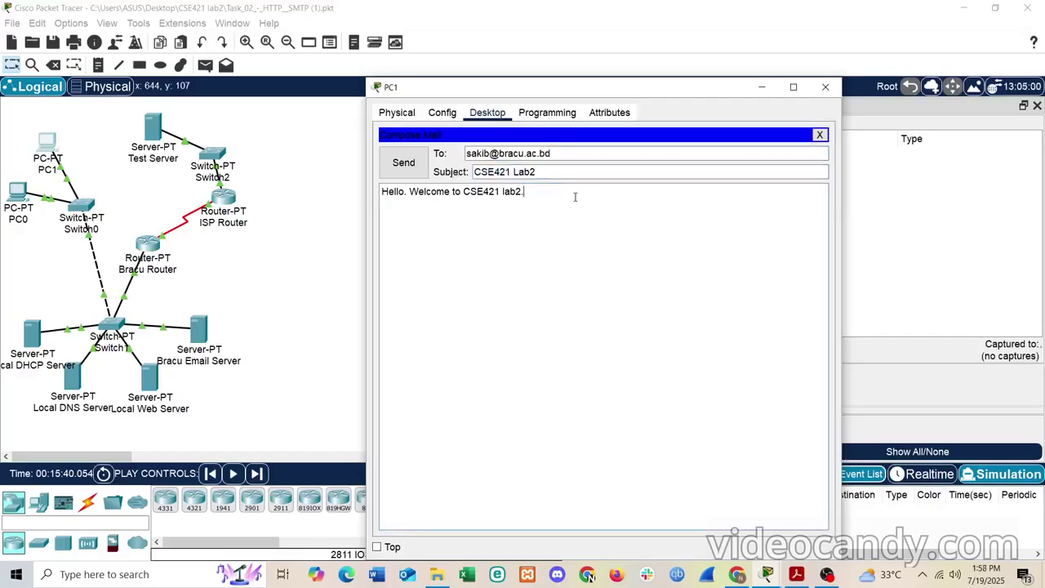
drag(408, 203, 380, 194)
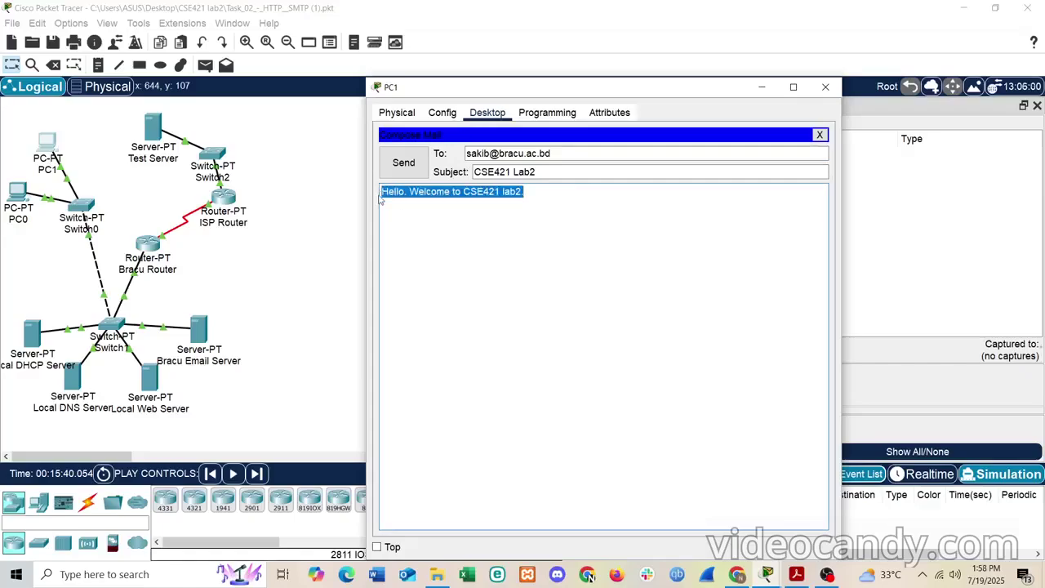
click(538, 170)
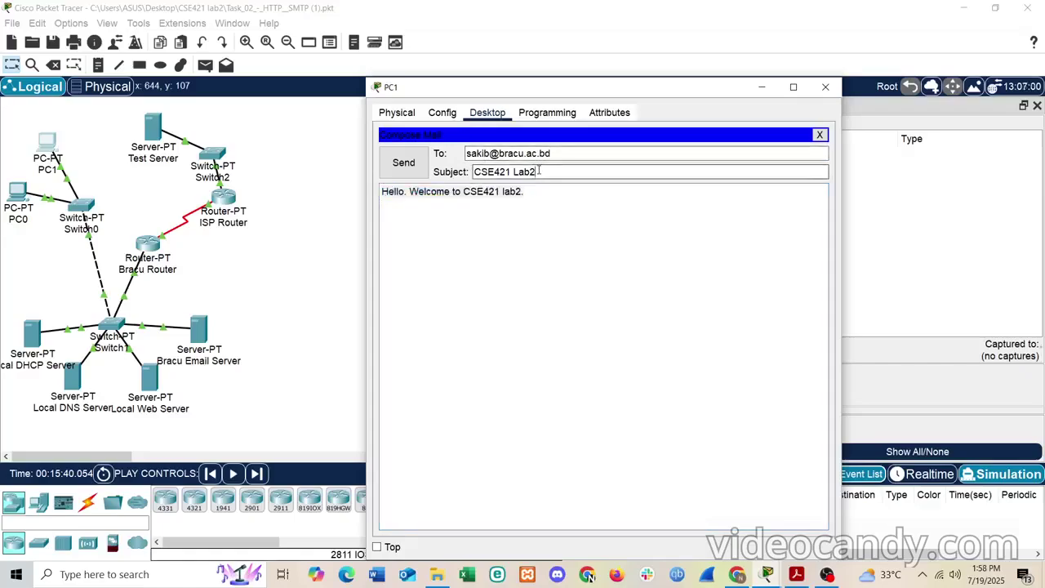
click(598, 262)
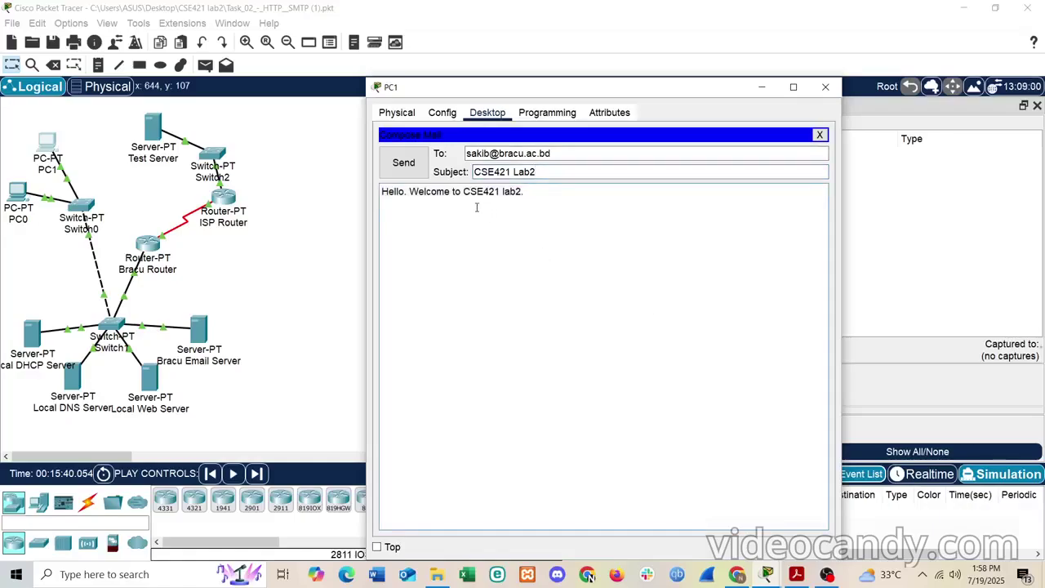
drag(524, 193, 380, 191)
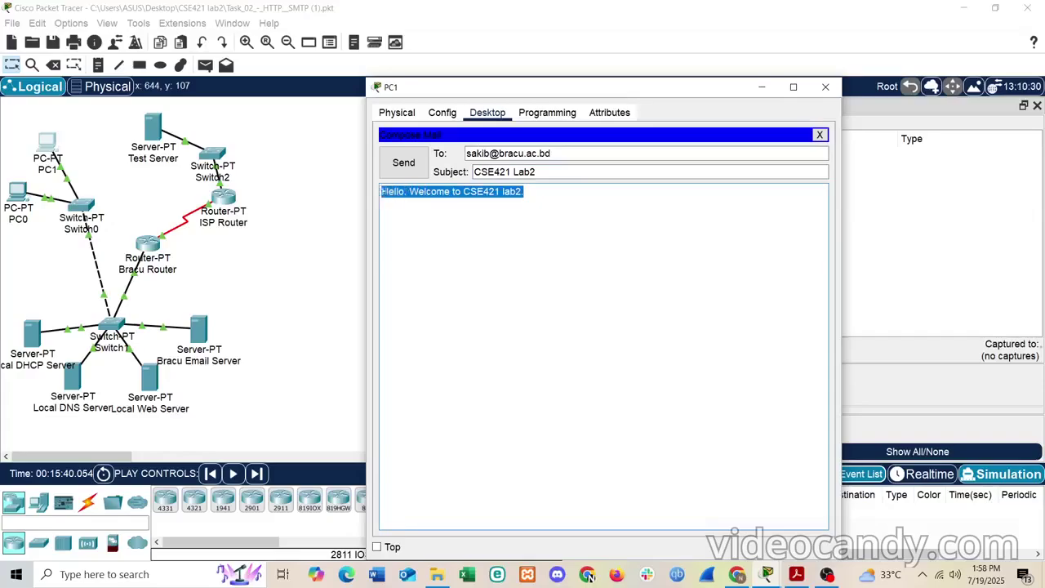
click(531, 232)
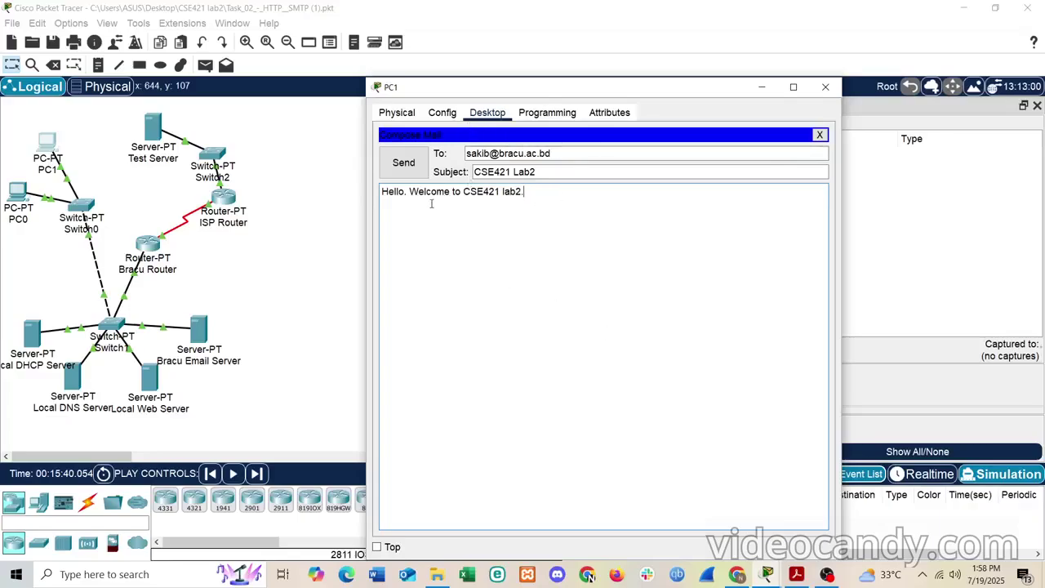
- Send PC1's mail, minimize its window, and play the simulation to capture the SMTP traffic
click(404, 162)
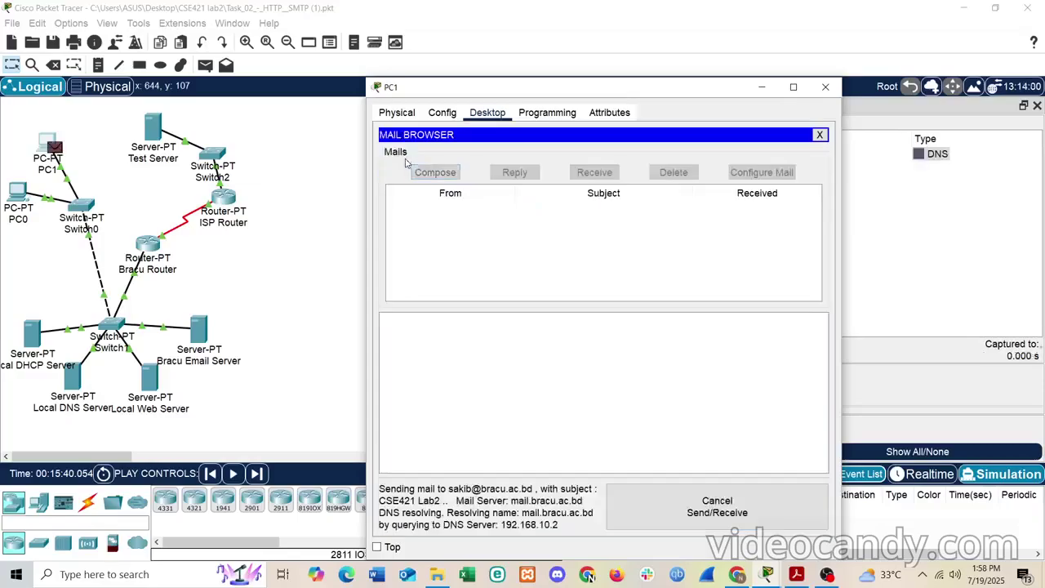
click(762, 87)
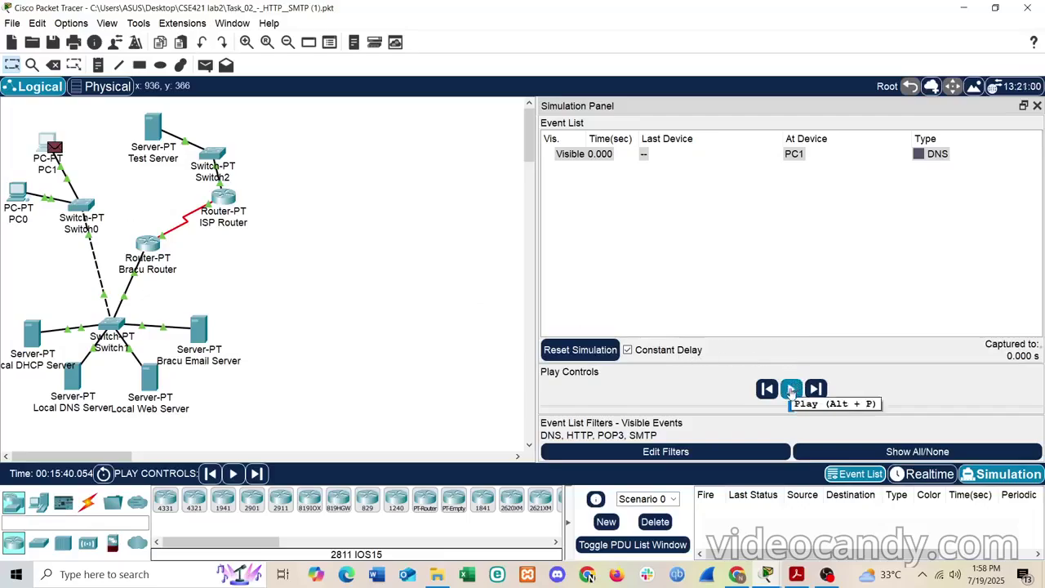
click(791, 390)
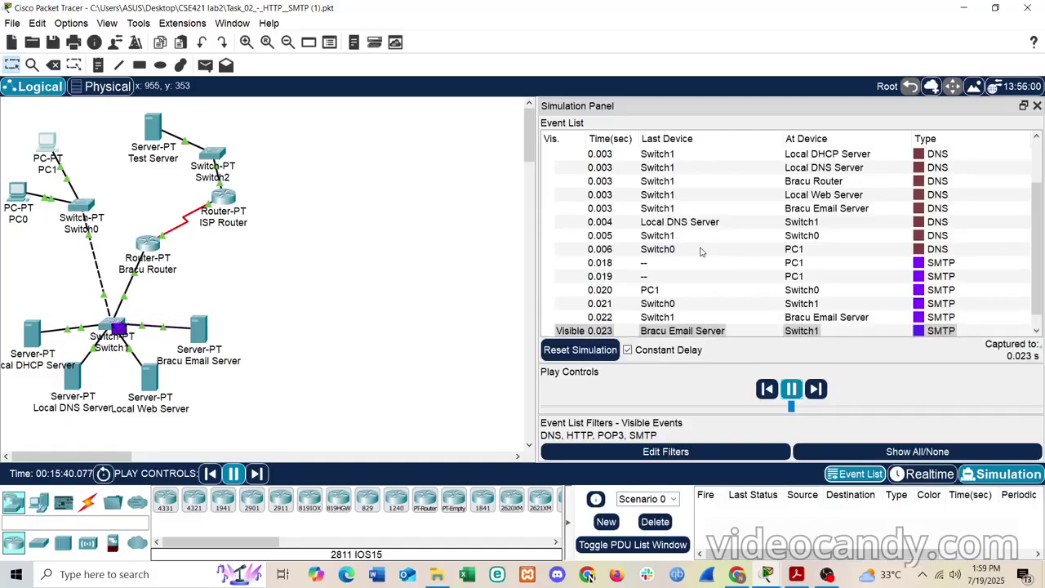
- Scroll through the captured DNS and SMTP events, then bring the lab PDF forward
scroll(702, 251, down, 1)
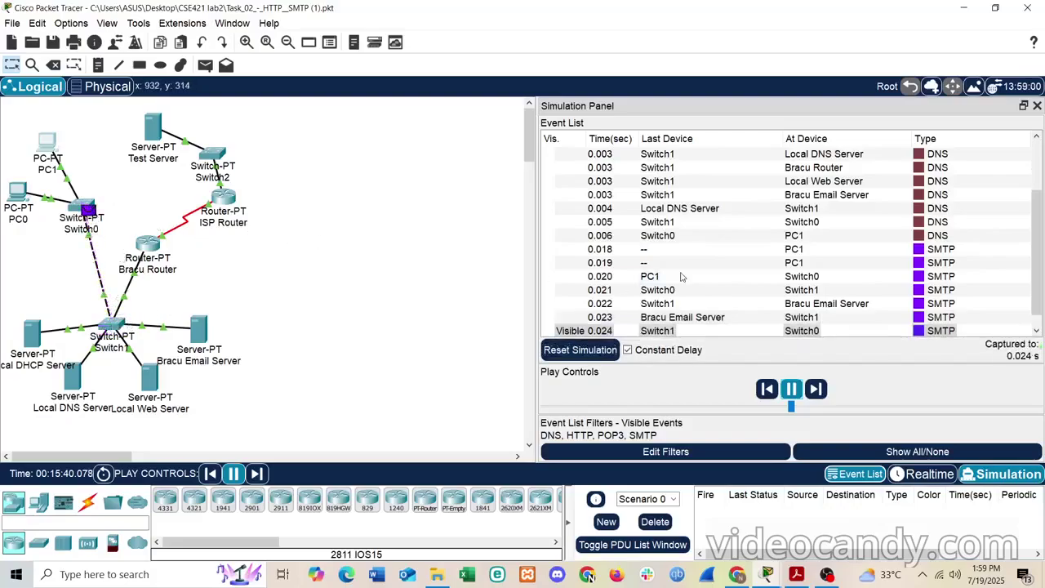
scroll(681, 277, down, 1)
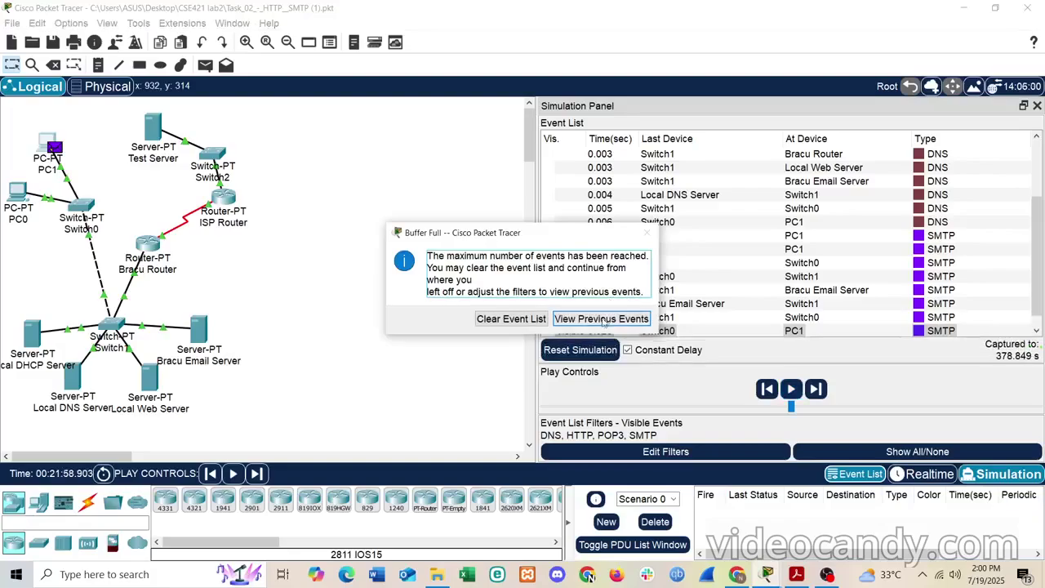
click(602, 319)
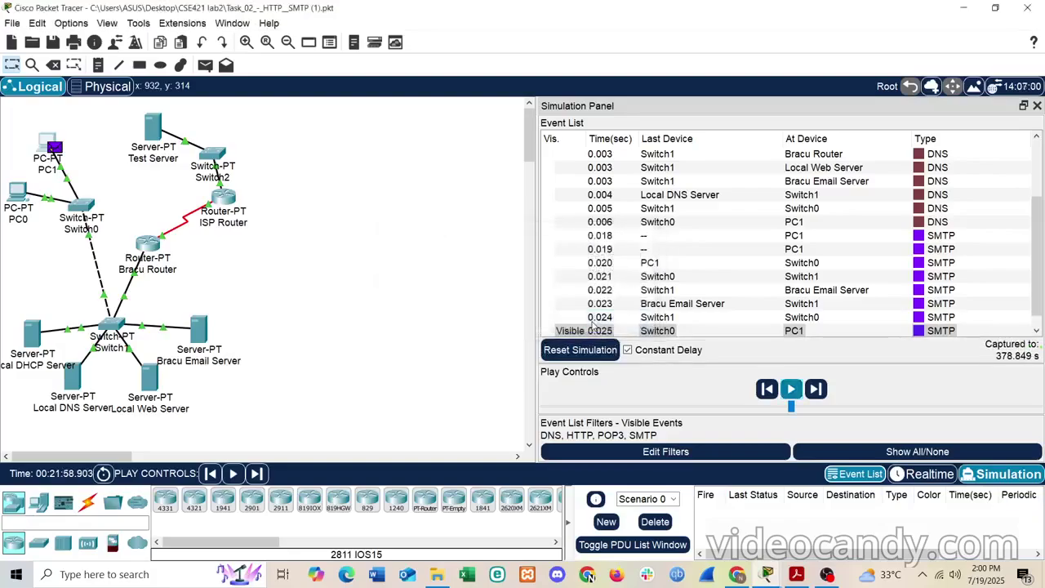
scroll(822, 270, down, 1)
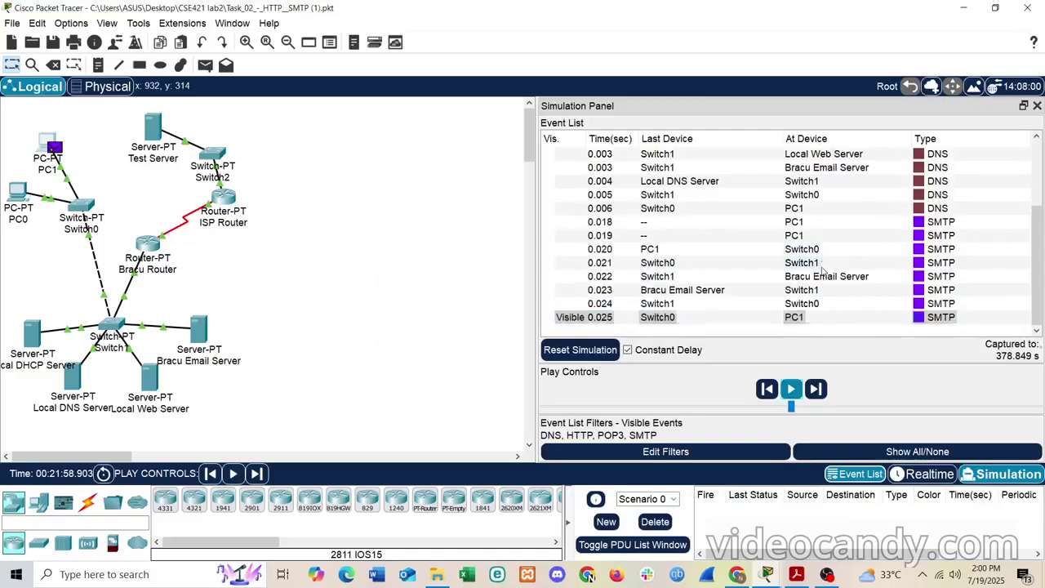
scroll(822, 270, up, 3)
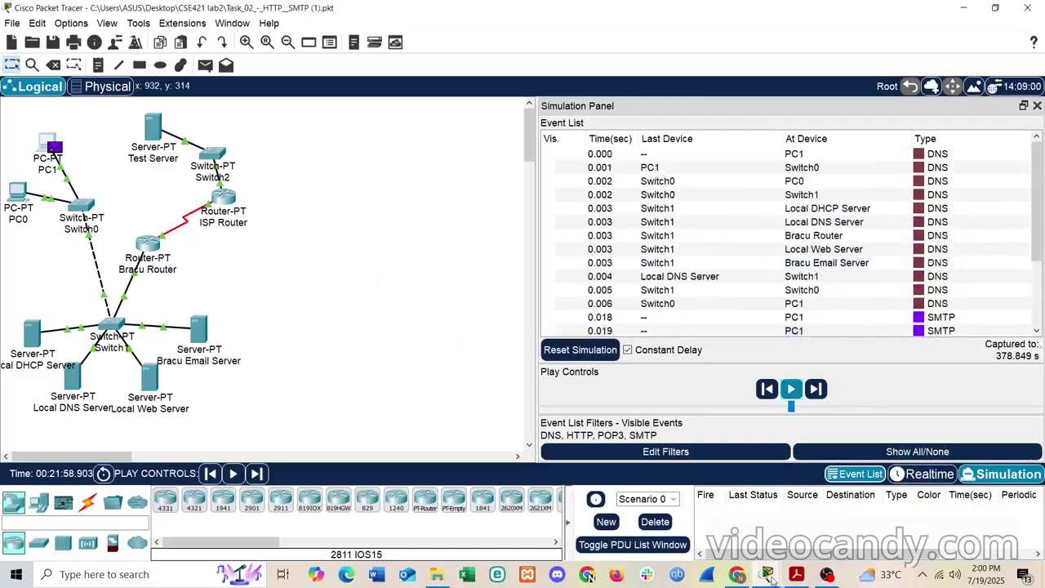
click(797, 575)
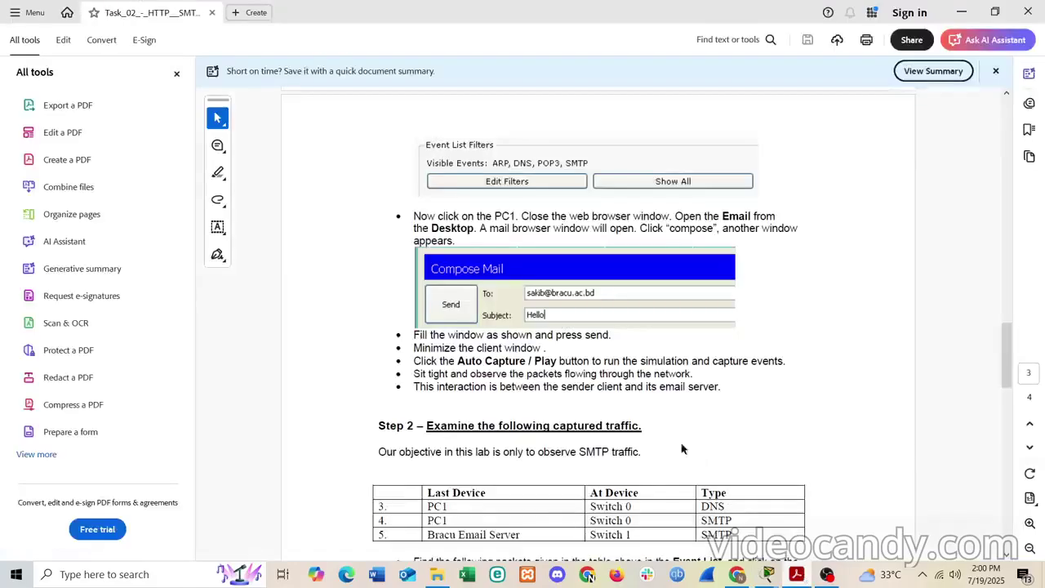
- Review Step 2's packet 4 DNS question and table rows 4 and 5, then return to Keep
scroll(648, 412, down, 5)
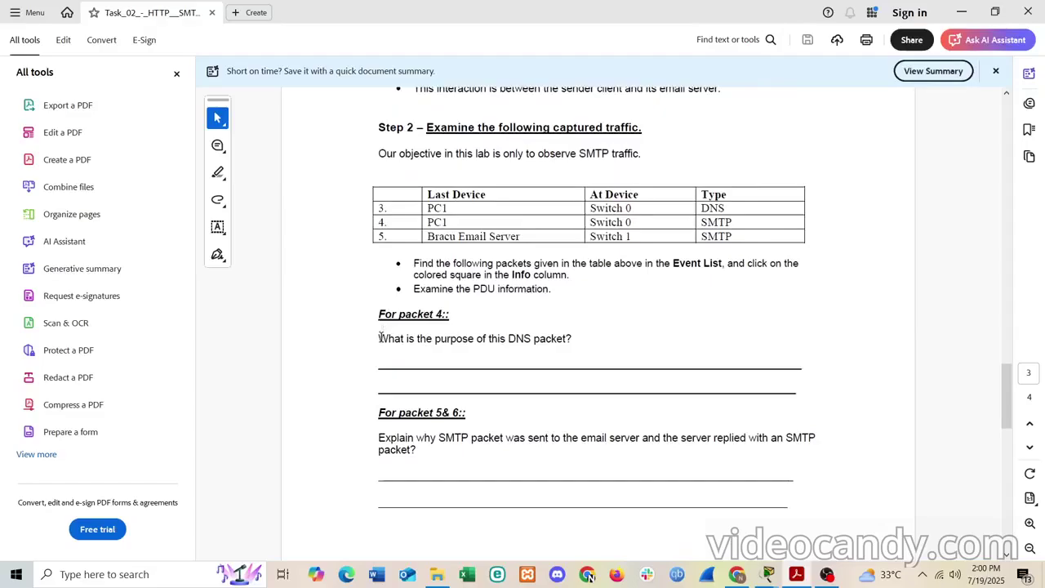
drag(380, 337, 558, 343)
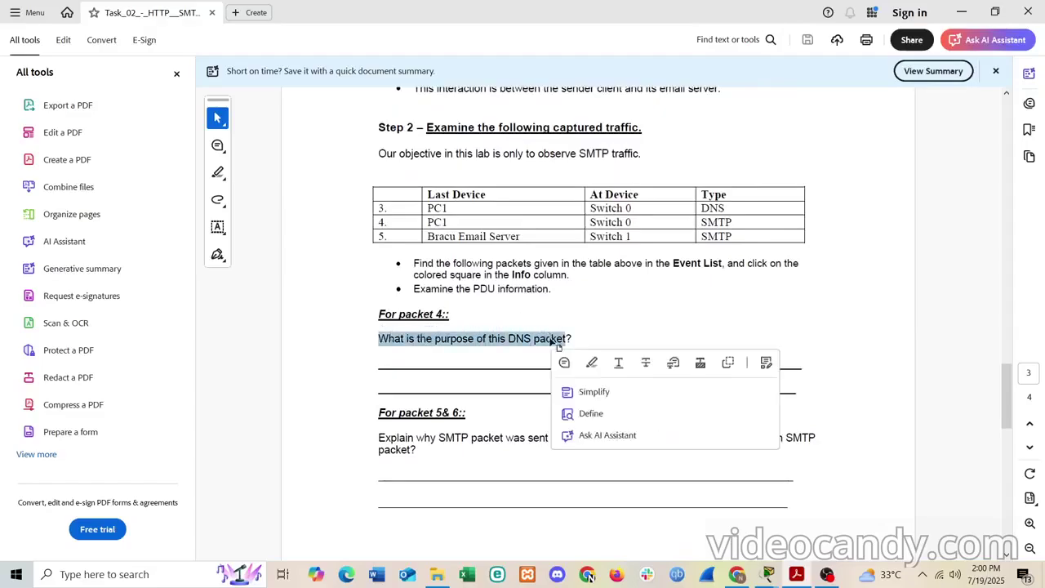
scroll(555, 342, up, 11)
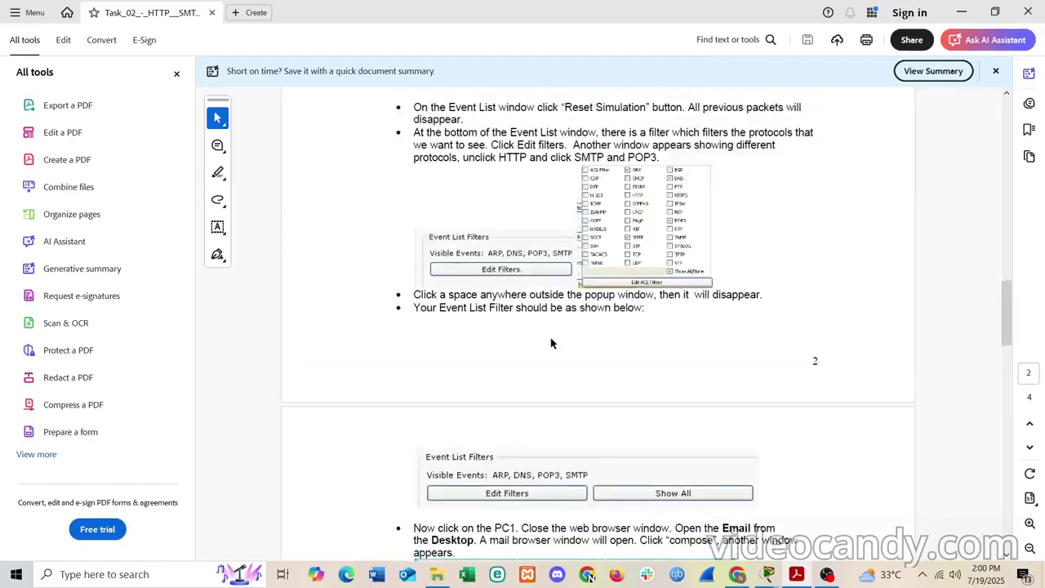
scroll(551, 343, up, 10)
scroll(551, 336, down, 5)
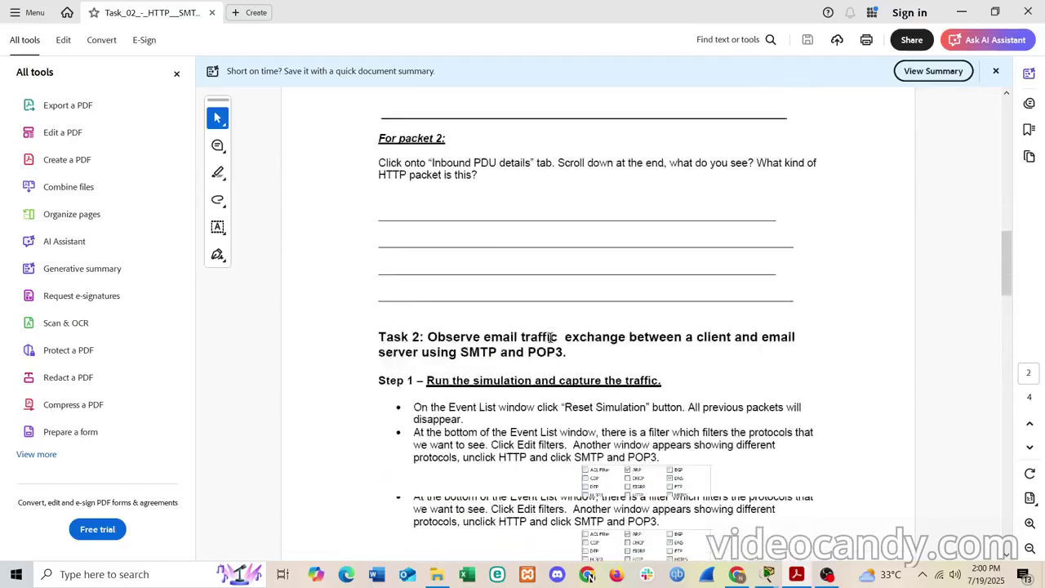
scroll(550, 336, down, 12)
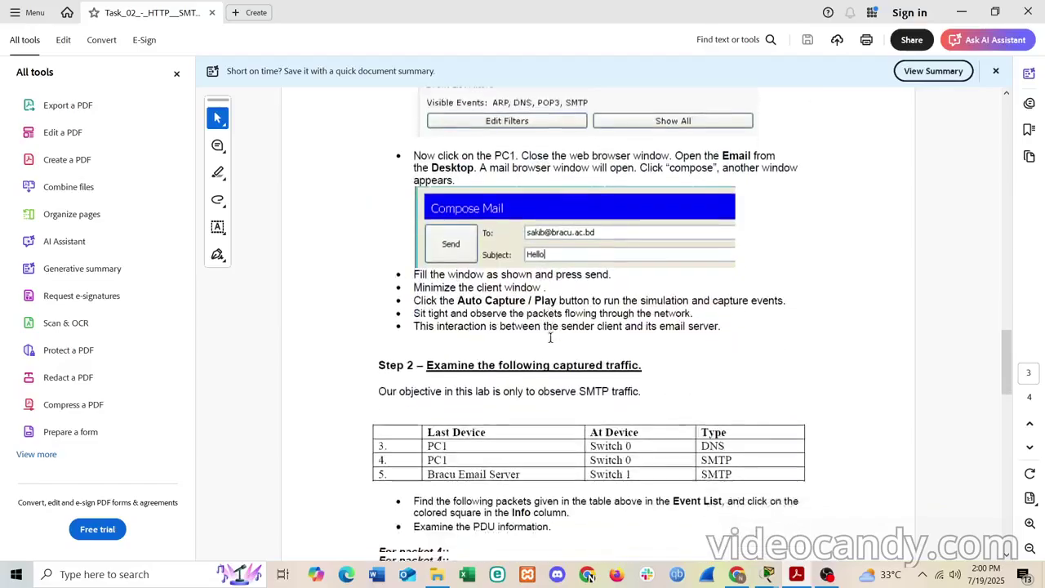
scroll(551, 337, down, 2)
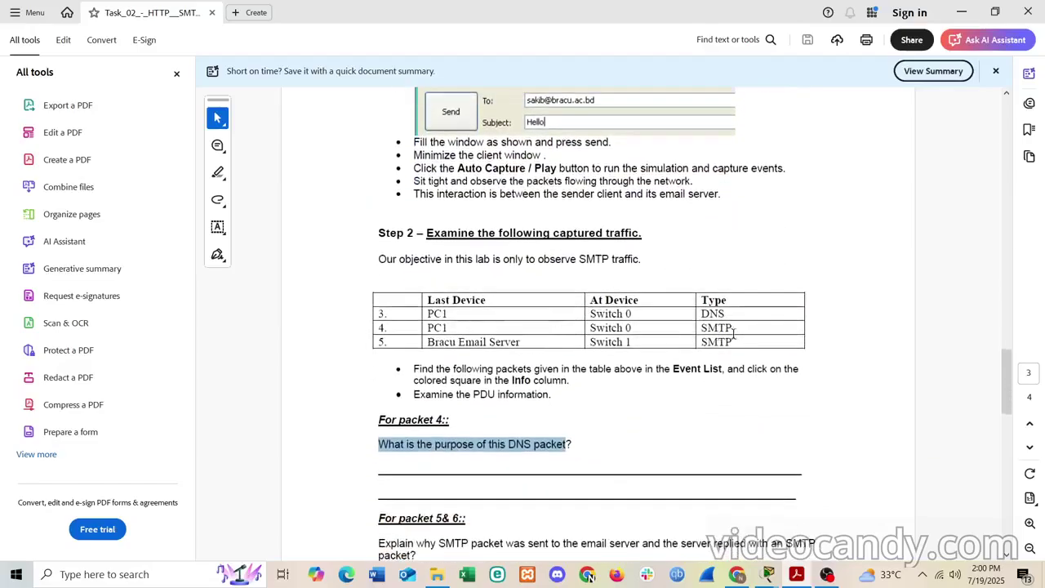
drag(733, 333, 660, 327)
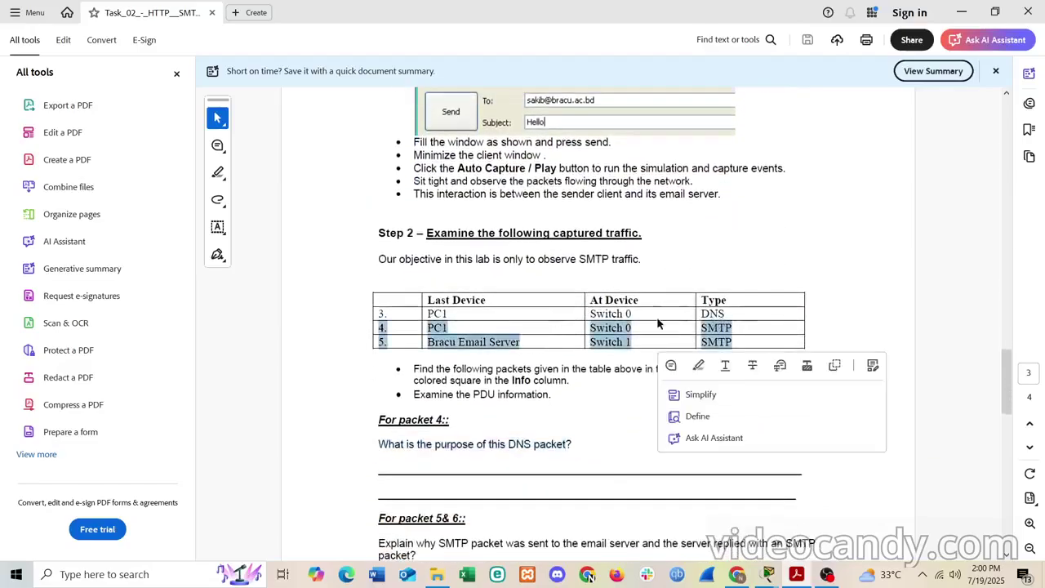
click(579, 448)
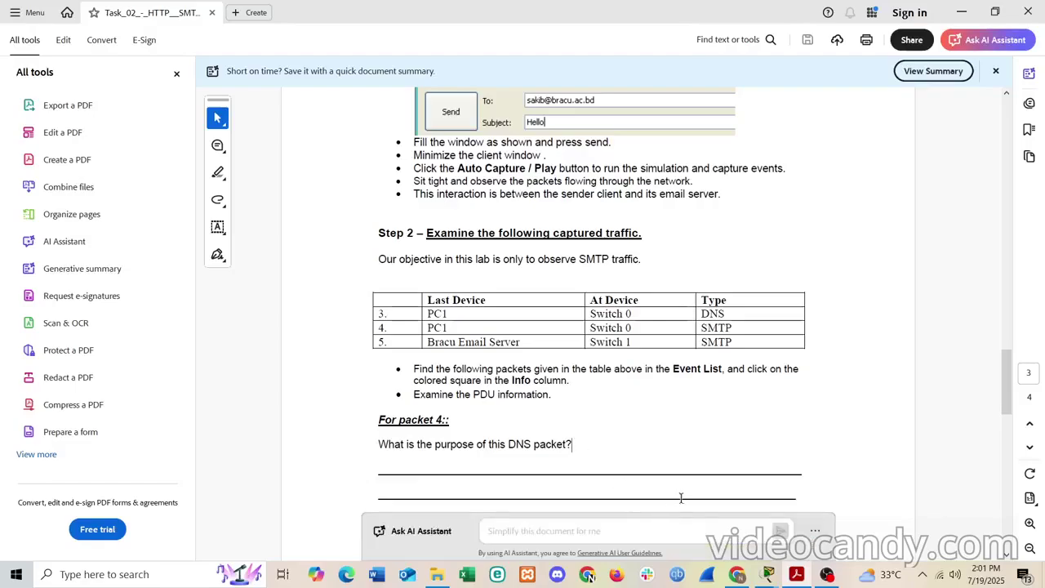
click(737, 575)
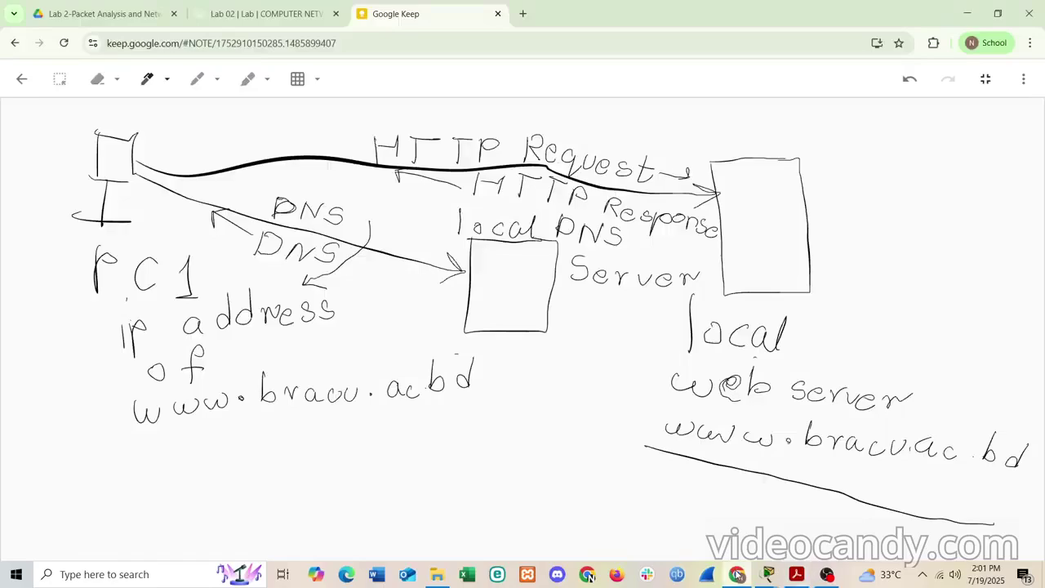
- Select and delete the whole old HTTP diagram from the Keep canvas
click(59, 78)
mouse_move(52, 110)
mouse_down()
mouse_move(768, 303)
mouse_move(898, 363)
mouse_move(1034, 516)
mouse_move(1041, 552)
mouse_up()
key(Delete)
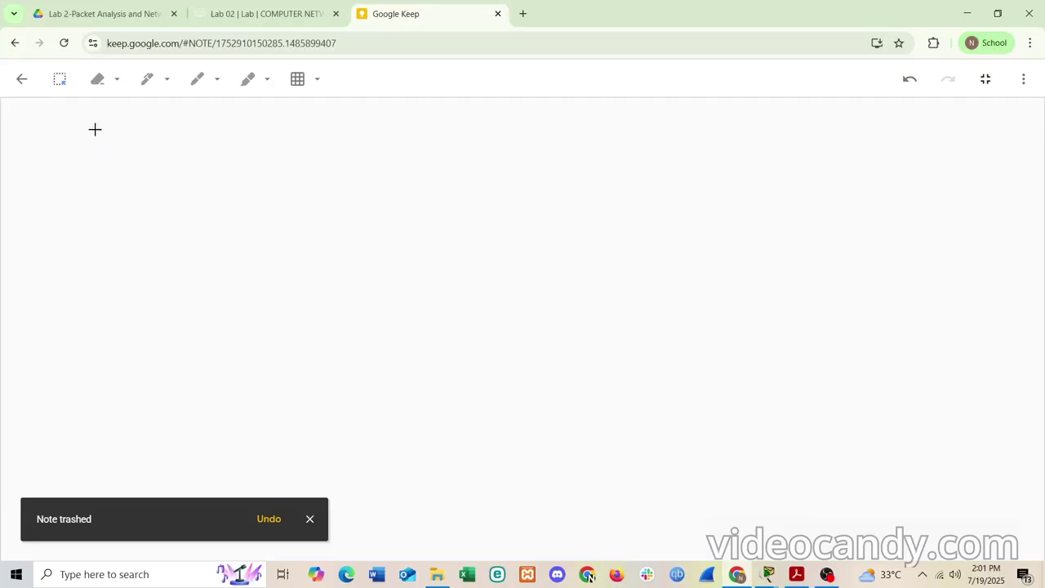
- Sketch a PC monitor with its stand and base
click(148, 82)
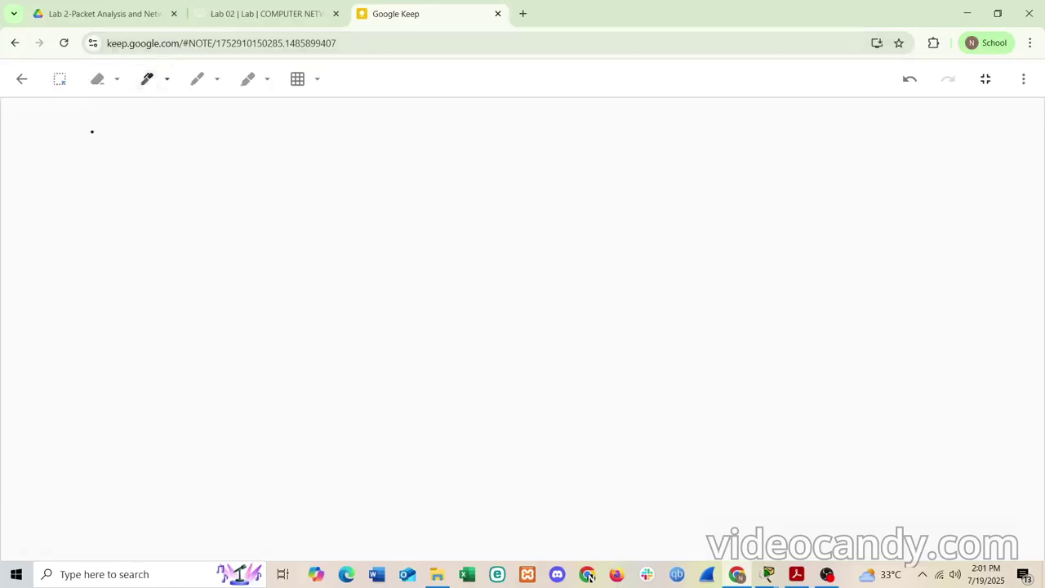
mouse_move(97, 142)
mouse_down()
mouse_move(146, 138)
mouse_move(103, 187)
mouse_move(149, 185)
mouse_up()
mouse_move(137, 188)
mouse_down()
mouse_move(123, 228)
mouse_move(167, 227)
mouse_up()
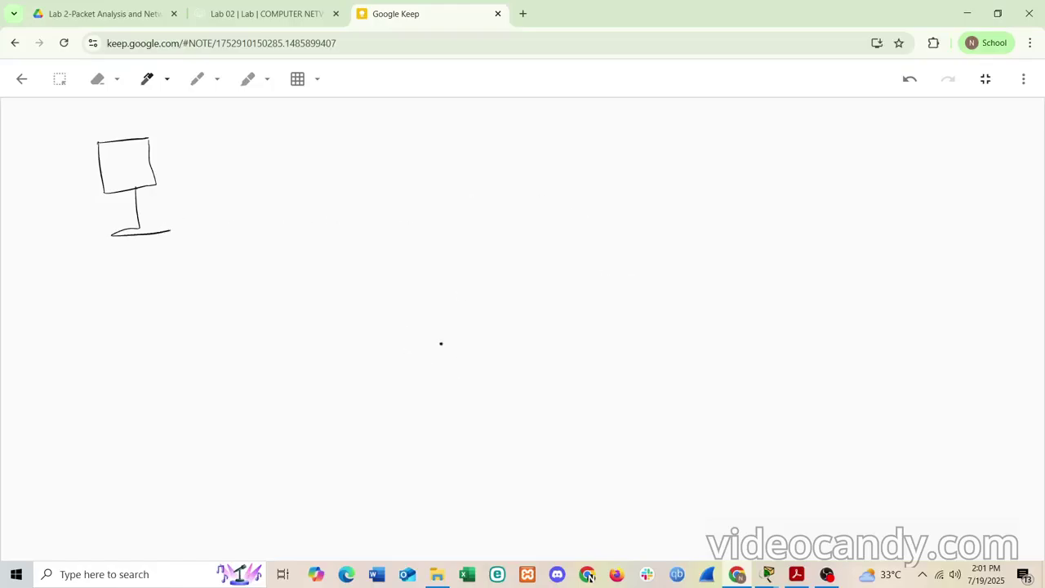
- Draw the server box labelled 'local DNS server'
mouse_move(433, 364)
mouse_down()
mouse_move(438, 432)
mouse_move(485, 361)
mouse_move(503, 360)
mouse_move(508, 457)
mouse_up()
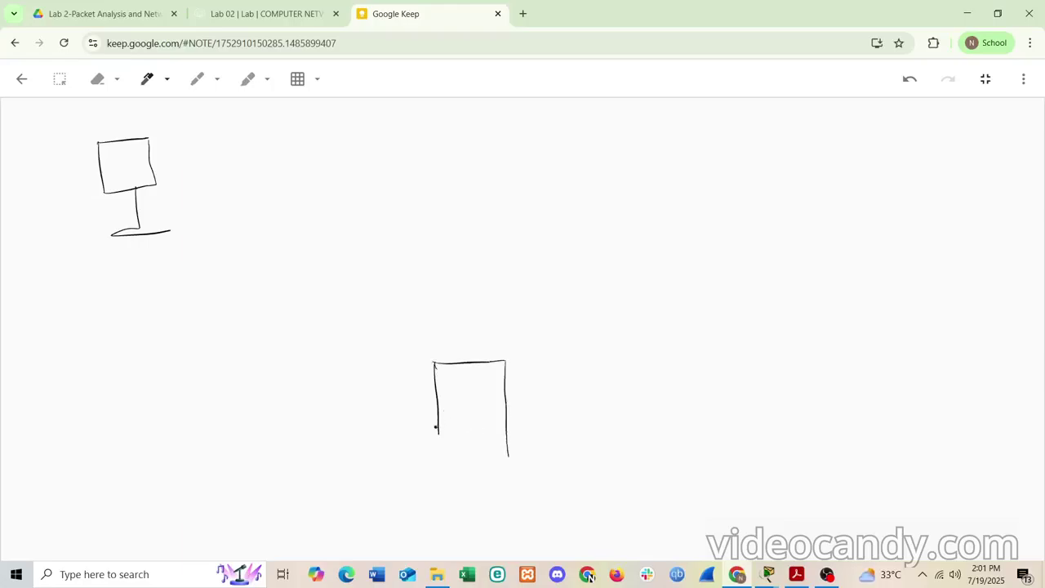
mouse_move(435, 426)
mouse_down()
mouse_move(437, 465)
mouse_move(512, 455)
mouse_up()
mouse_move(398, 488)
mouse_down()
mouse_move(400, 530)
mouse_move(420, 510)
mouse_move(447, 524)
mouse_up()
mouse_move(466, 506)
mouse_down()
mouse_move(464, 524)
mouse_move(476, 527)
mouse_up()
mouse_move(482, 489)
mouse_down()
mouse_move(492, 523)
mouse_move(507, 527)
mouse_up()
mouse_move(506, 500)
mouse_down()
mouse_move(516, 501)
mouse_move(507, 516)
mouse_move(536, 523)
mouse_move(548, 501)
mouse_up()
mouse_move(554, 496)
mouse_down()
mouse_move(560, 520)
mouse_move(594, 505)
mouse_move(607, 512)
mouse_move(594, 519)
mouse_move(623, 513)
mouse_move(637, 522)
mouse_move(648, 506)
mouse_move(661, 521)
mouse_move(669, 511)
mouse_move(687, 522)
mouse_move(711, 503)
mouse_up()
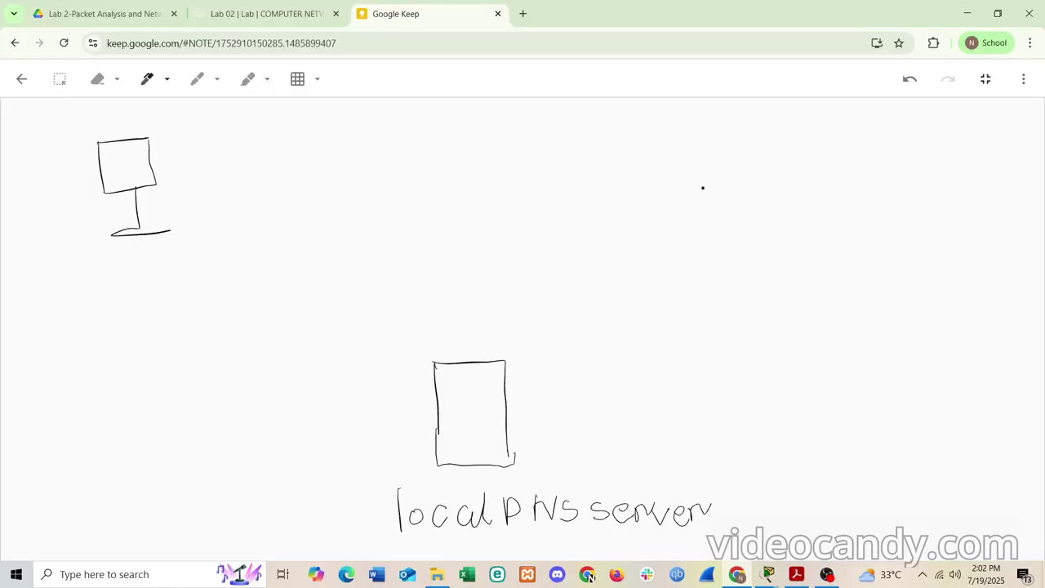
- Draw the Bracu 'email server' box, plus an arrow with an envelope from the PC
drag(702, 180, 719, 330)
mouse_move(702, 181)
mouse_down()
mouse_move(811, 172)
mouse_move(816, 328)
mouse_up()
drag(719, 330, 823, 325)
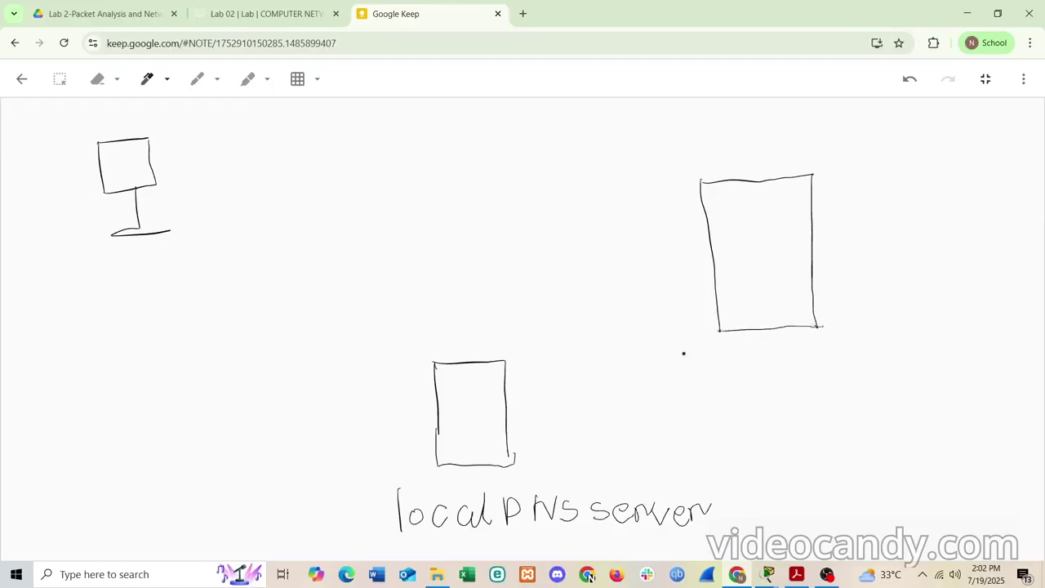
mouse_move(684, 353)
mouse_down()
mouse_move(686, 383)
mouse_move(692, 366)
mouse_move(713, 377)
mouse_move(725, 365)
mouse_move(740, 382)
mouse_move(762, 383)
mouse_move(819, 363)
mouse_move(827, 381)
mouse_move(844, 364)
mouse_move(862, 374)
mouse_move(864, 363)
mouse_up()
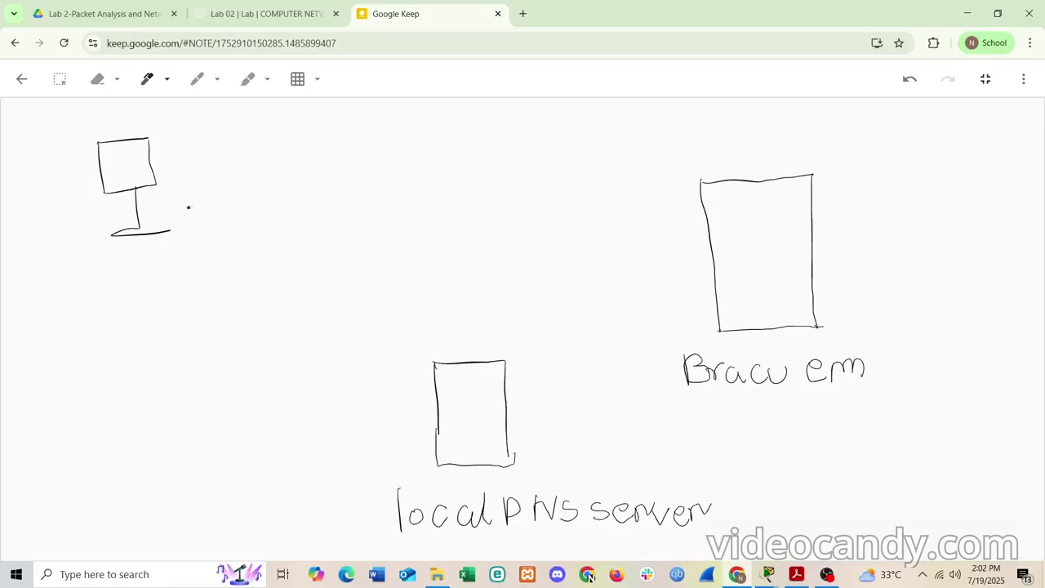
click(97, 80)
click(863, 369)
click(147, 78)
click(148, 80)
mouse_move(822, 364)
mouse_down()
mouse_move(892, 372)
mouse_move(903, 346)
mouse_move(906, 372)
mouse_up()
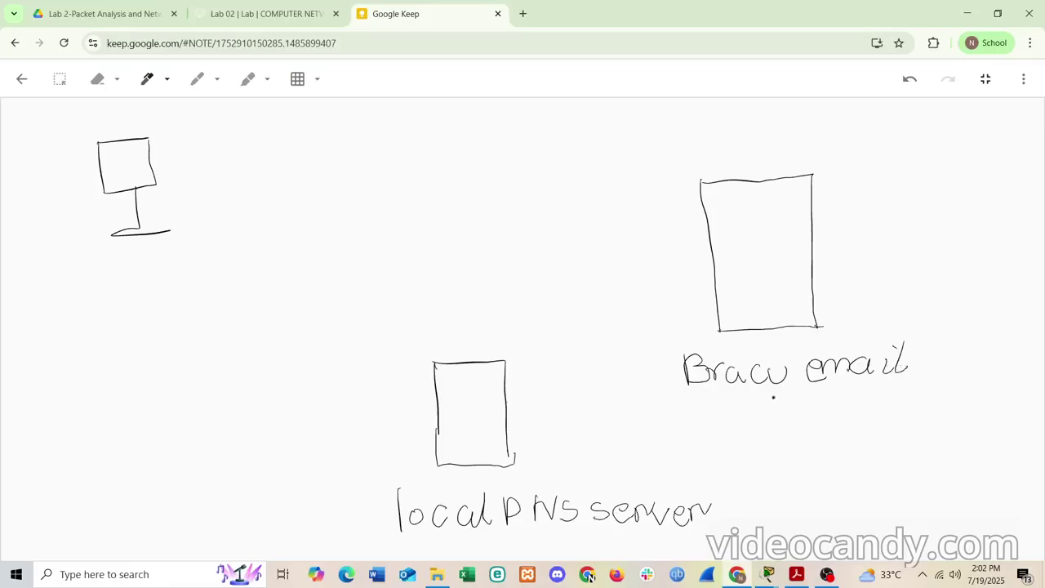
drag(747, 403, 743, 426)
mouse_move(767, 406)
mouse_down()
mouse_move(785, 417)
mouse_move(803, 400)
mouse_move(818, 416)
mouse_move(834, 405)
mouse_move(837, 420)
mouse_up()
mouse_move(849, 405)
mouse_down()
mouse_move(850, 416)
mouse_move(867, 400)
mouse_up()
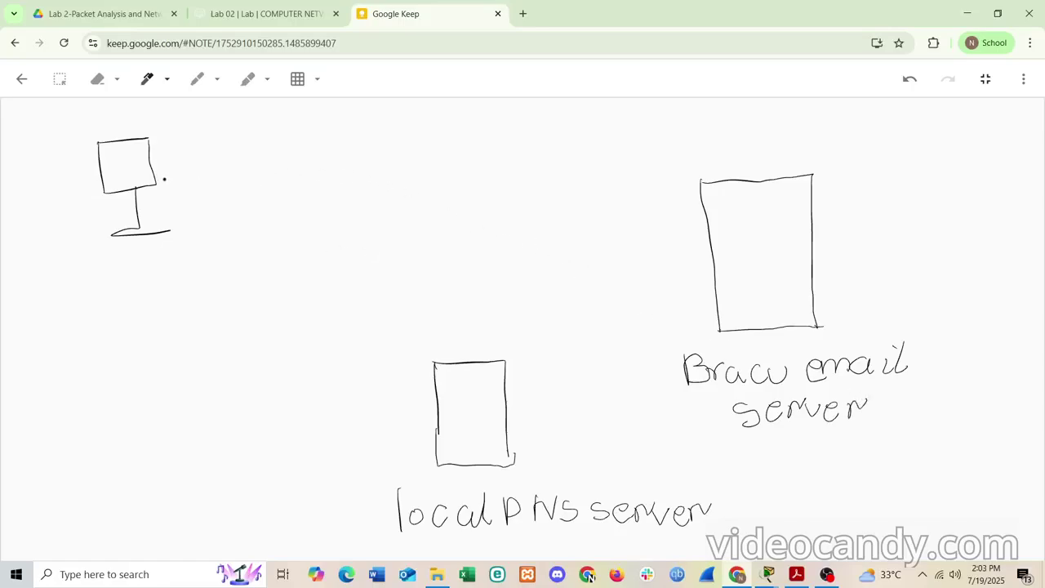
mouse_move(171, 175)
mouse_down()
mouse_move(596, 280)
mouse_move(673, 283)
mouse_move(665, 290)
mouse_up()
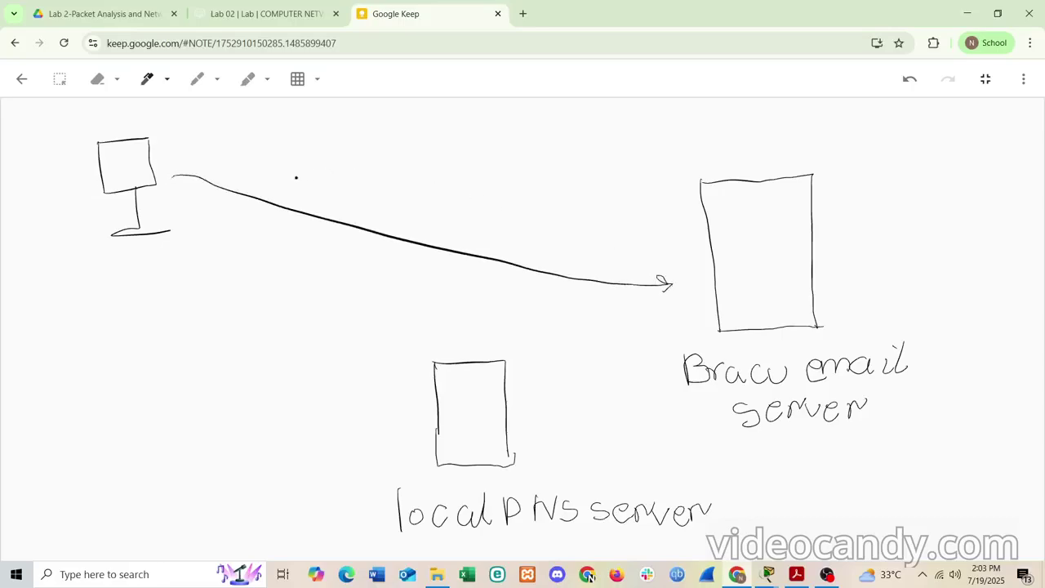
mouse_move(204, 151)
mouse_down()
mouse_move(237, 152)
mouse_move(208, 177)
mouse_move(240, 174)
mouse_move(238, 151)
mouse_move(239, 173)
mouse_move(241, 155)
mouse_move(385, 171)
mouse_up()
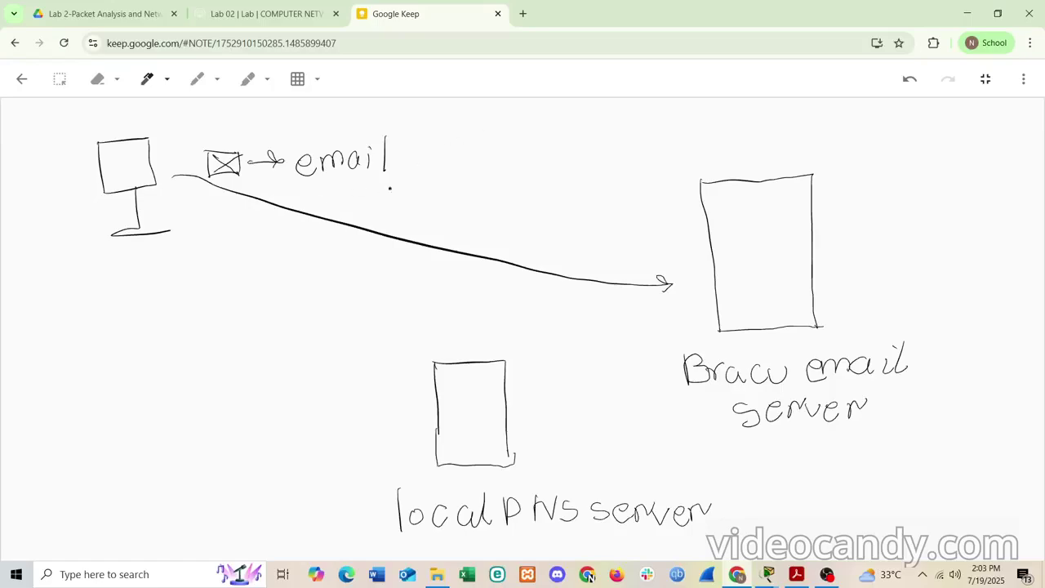
- Write 'ip?' above the email arrow and label the computer 'PC 1'
mouse_move(462, 154)
mouse_down()
mouse_move(484, 144)
mouse_move(480, 163)
mouse_move(513, 151)
mouse_move(505, 165)
mouse_move(534, 149)
mouse_move(532, 161)
mouse_move(535, 143)
mouse_move(532, 168)
mouse_move(612, 286)
mouse_move(672, 349)
mouse_move(661, 347)
mouse_up()
click(525, 178)
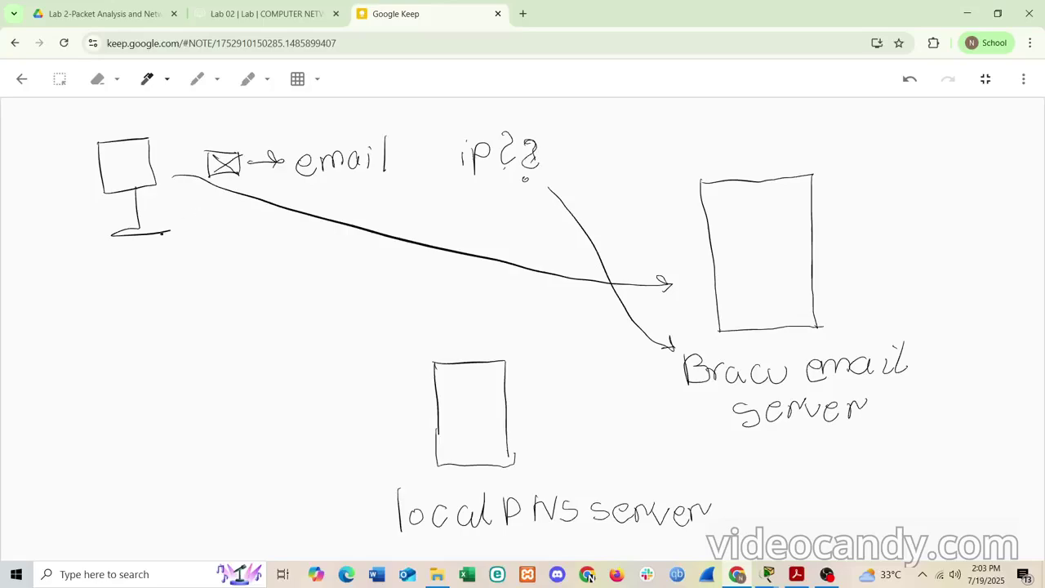
mouse_move(143, 240)
mouse_down()
mouse_move(147, 258)
mouse_move(161, 238)
mouse_move(186, 251)
mouse_up()
drag(199, 230, 211, 249)
drag(204, 252, 225, 247)
- Draw a 'DNS' arrow from PC 1 to the local DNS server with 'ip?' and a reply line
mouse_move(145, 244)
mouse_down()
mouse_move(435, 397)
mouse_move(422, 381)
mouse_move(405, 415)
mouse_up()
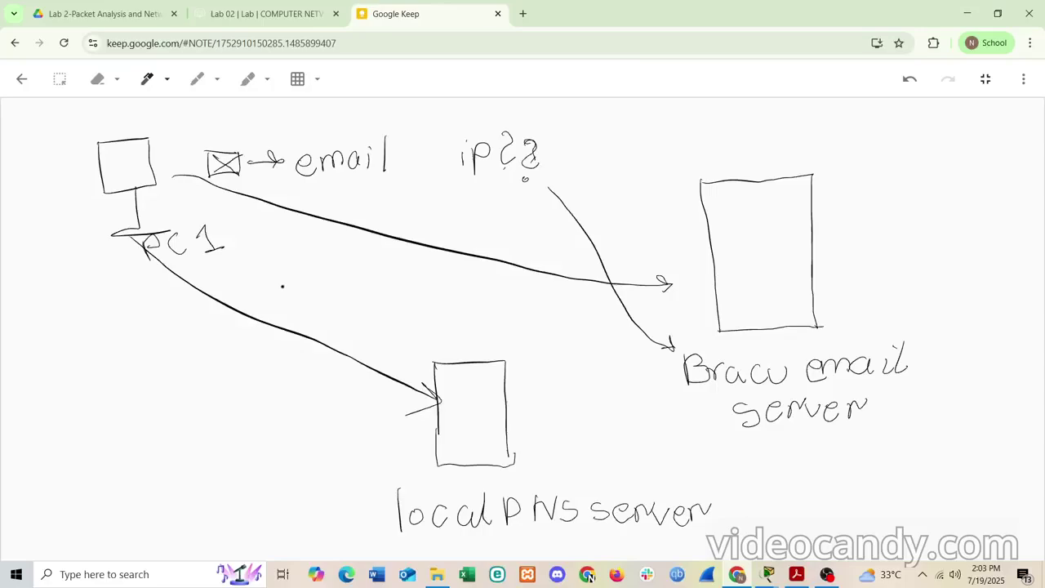
mouse_move(261, 289)
mouse_down()
mouse_move(265, 316)
mouse_move(310, 277)
mouse_move(331, 289)
mouse_move(322, 295)
mouse_up()
mouse_move(315, 309)
mouse_down()
mouse_move(341, 330)
mouse_move(331, 331)
mouse_move(364, 335)
mouse_up()
mouse_move(357, 308)
mouse_down()
mouse_move(376, 340)
mouse_move(374, 325)
mouse_move(409, 310)
mouse_move(405, 328)
mouse_move(647, 385)
mouse_move(627, 394)
mouse_up()
click(409, 336)
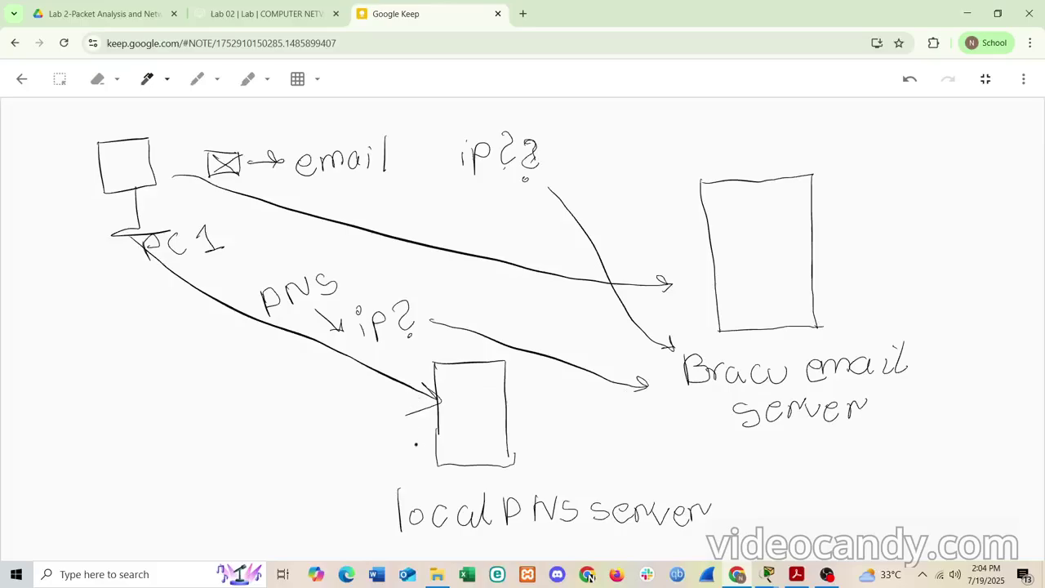
mouse_move(419, 425)
mouse_down()
mouse_move(282, 273)
mouse_move(227, 222)
mouse_move(173, 202)
mouse_move(187, 209)
mouse_up()
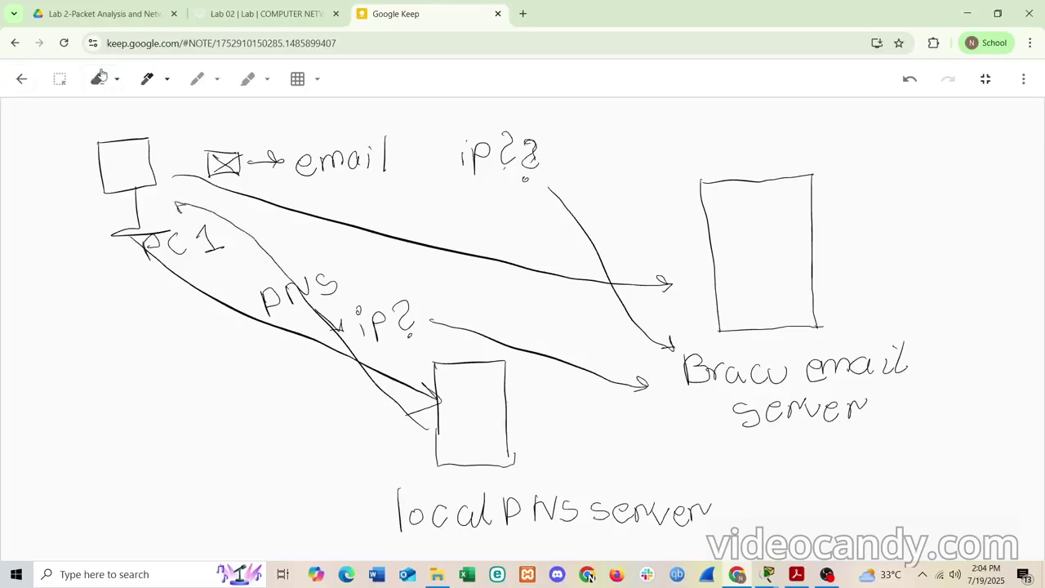
- Redraw the reply line from the DNS server to PC1 and label it 'DNS'
click(97, 78)
click(247, 231)
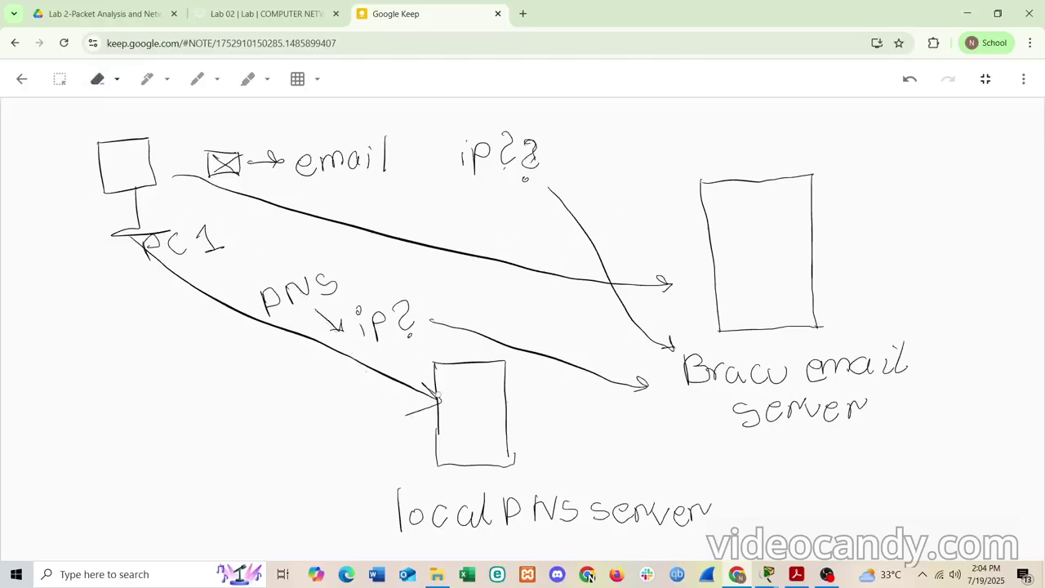
click(147, 78)
click(148, 79)
mouse_move(432, 435)
mouse_down()
mouse_move(298, 384)
mouse_move(125, 286)
mouse_move(116, 247)
mouse_move(123, 255)
mouse_up()
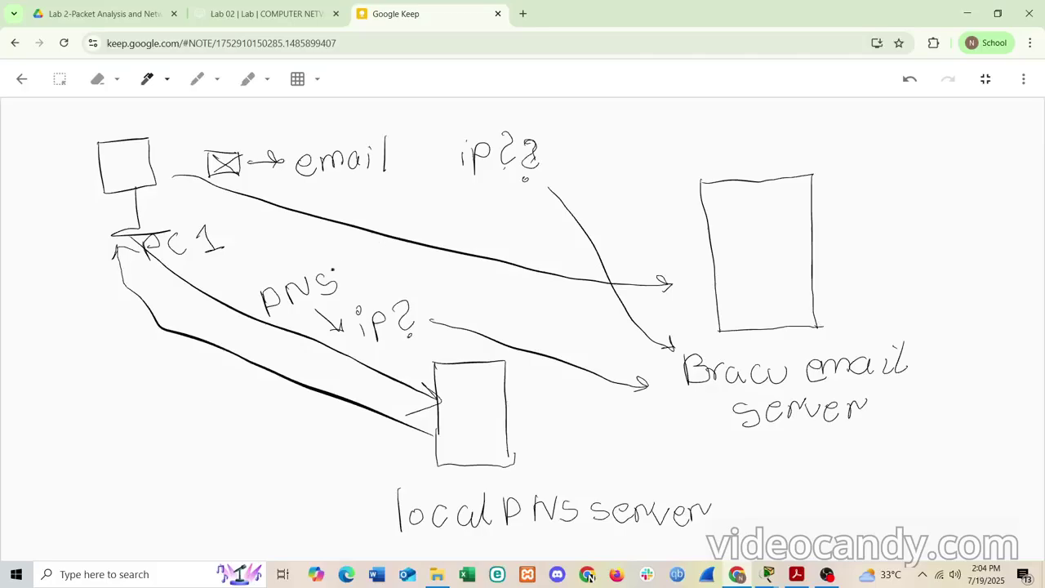
mouse_move(216, 365)
mouse_down()
mouse_move(217, 389)
mouse_move(241, 387)
mouse_move(255, 362)
mouse_move(273, 384)
mouse_move(263, 392)
mouse_move(316, 432)
mouse_move(310, 408)
mouse_move(320, 437)
mouse_move(324, 426)
mouse_move(415, 478)
mouse_move(568, 493)
mouse_move(690, 427)
mouse_move(673, 438)
mouse_up()
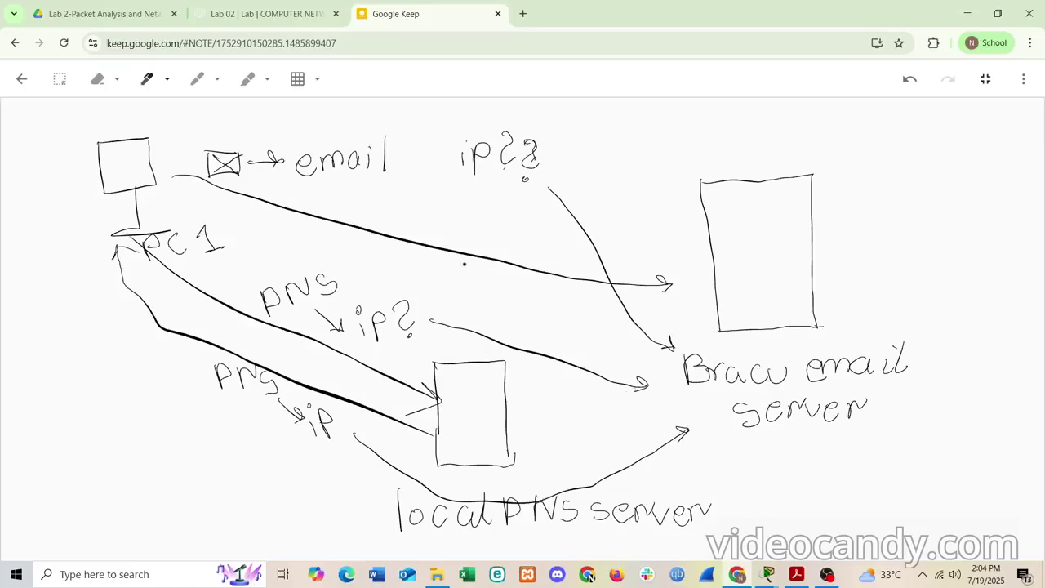
- Write 'SMTP' on the email arrow and sketch a small mail box inside the server
mouse_move(384, 201)
mouse_down()
mouse_move(374, 220)
mouse_move(452, 198)
mouse_up()
mouse_move(442, 198)
mouse_down()
mouse_move(443, 217)
mouse_move(462, 221)
mouse_up()
mouse_move(460, 197)
mouse_down()
mouse_move(477, 201)
mouse_move(462, 210)
mouse_up()
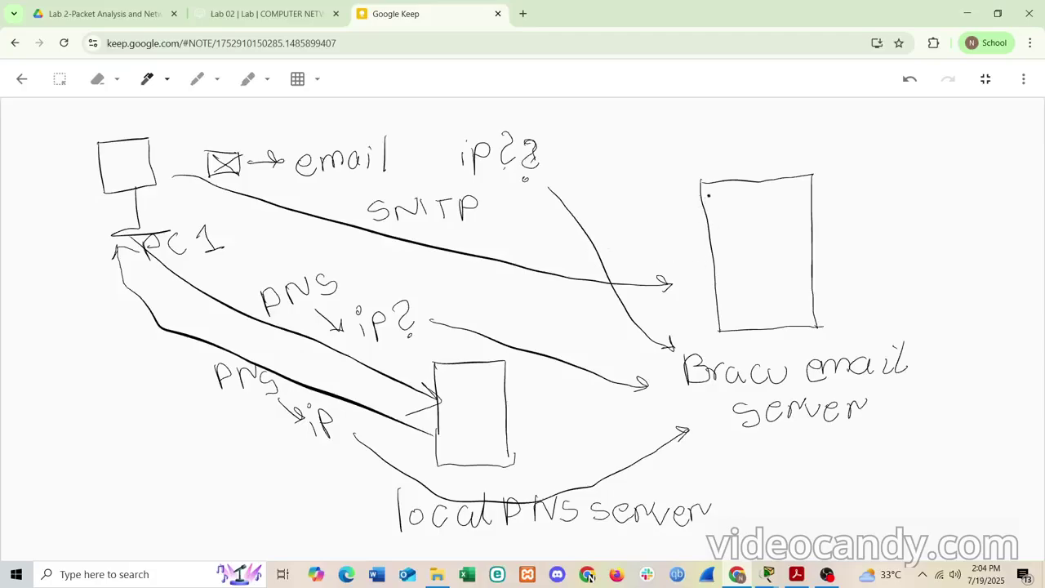
mouse_move(707, 197)
mouse_down()
mouse_move(735, 197)
mouse_move(707, 214)
mouse_move(735, 221)
mouse_move(712, 219)
mouse_up()
- Erase the 'e' so 'email' reads 'mail', and erase the small box inside the server
click(97, 78)
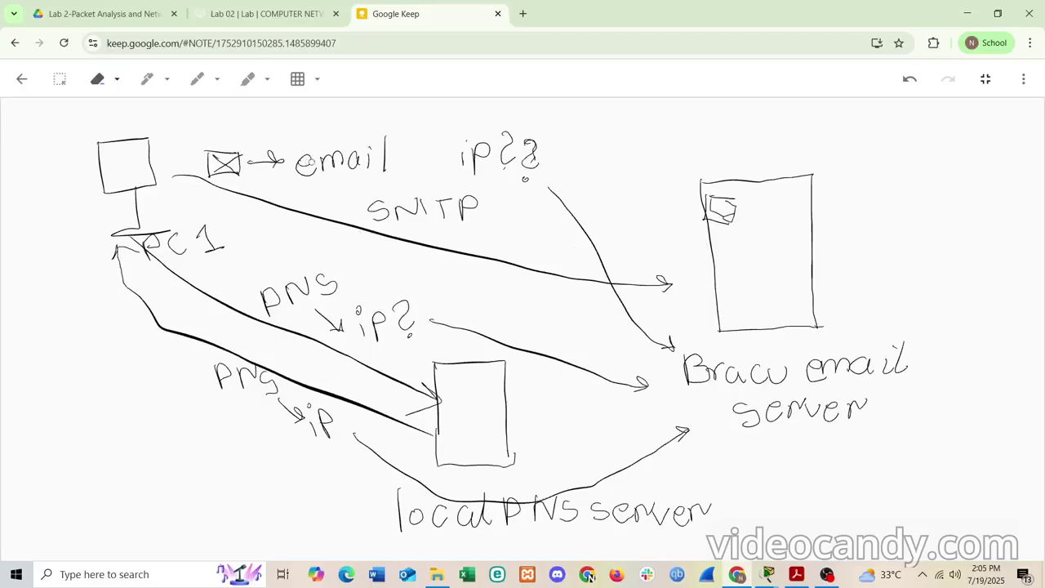
click(306, 161)
drag(734, 213, 725, 197)
click(718, 221)
- Redraw the mail box in the server, write a second 'SMTP' label, and add right and left arrows
click(147, 79)
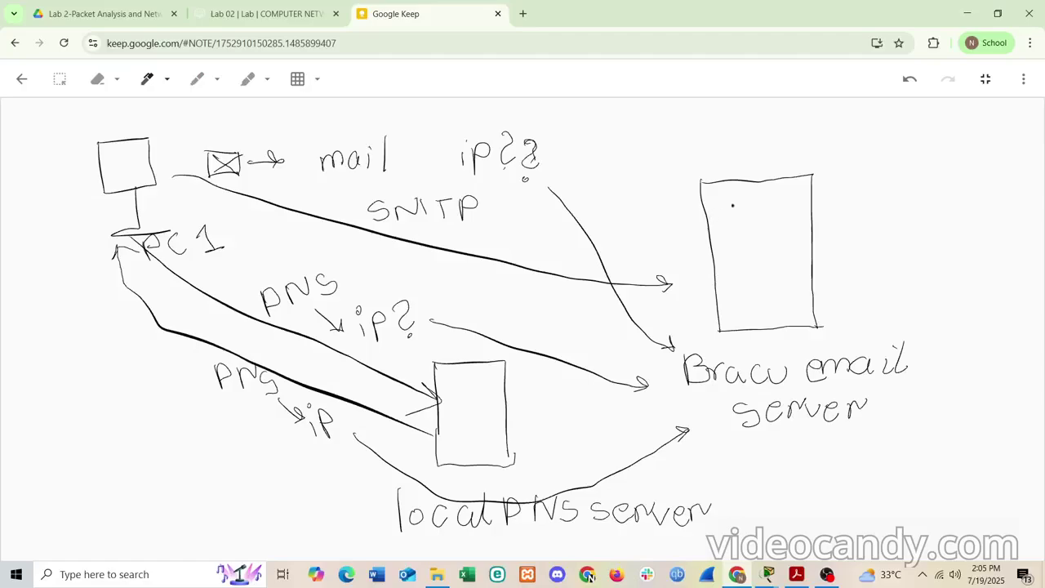
mouse_move(727, 201)
mouse_down()
mouse_move(764, 203)
mouse_move(770, 231)
mouse_move(735, 231)
mouse_move(727, 203)
mouse_up()
mouse_move(394, 249)
mouse_down()
mouse_move(383, 271)
mouse_move(409, 276)
mouse_move(430, 253)
mouse_move(441, 279)
mouse_move(452, 250)
mouse_move(455, 291)
mouse_move(454, 276)
mouse_up()
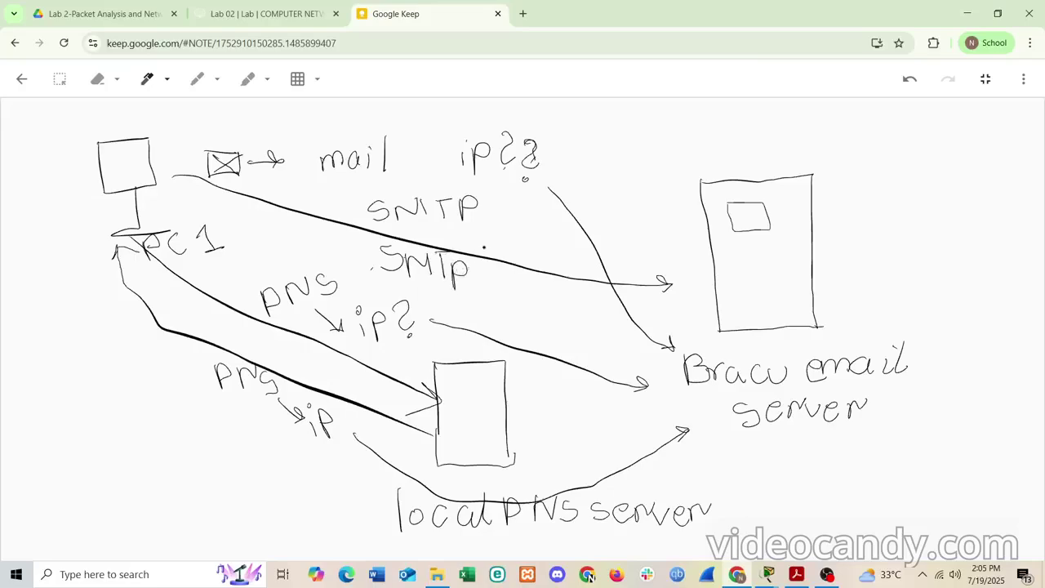
drag(481, 232, 522, 242)
mouse_move(364, 250)
mouse_down()
mouse_move(302, 222)
mouse_move(307, 241)
mouse_move(324, 215)
mouse_up()
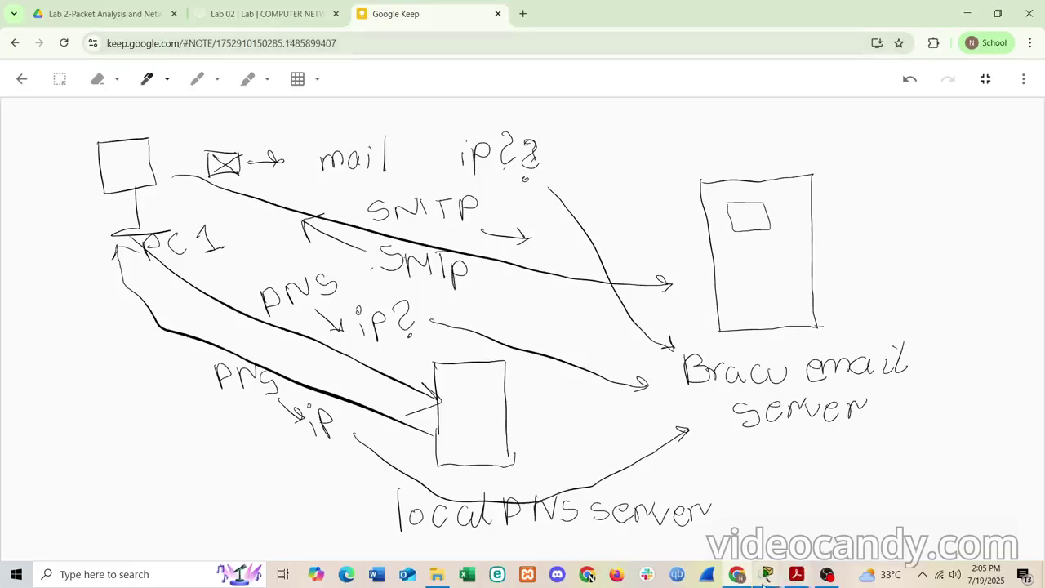
click(796, 574)
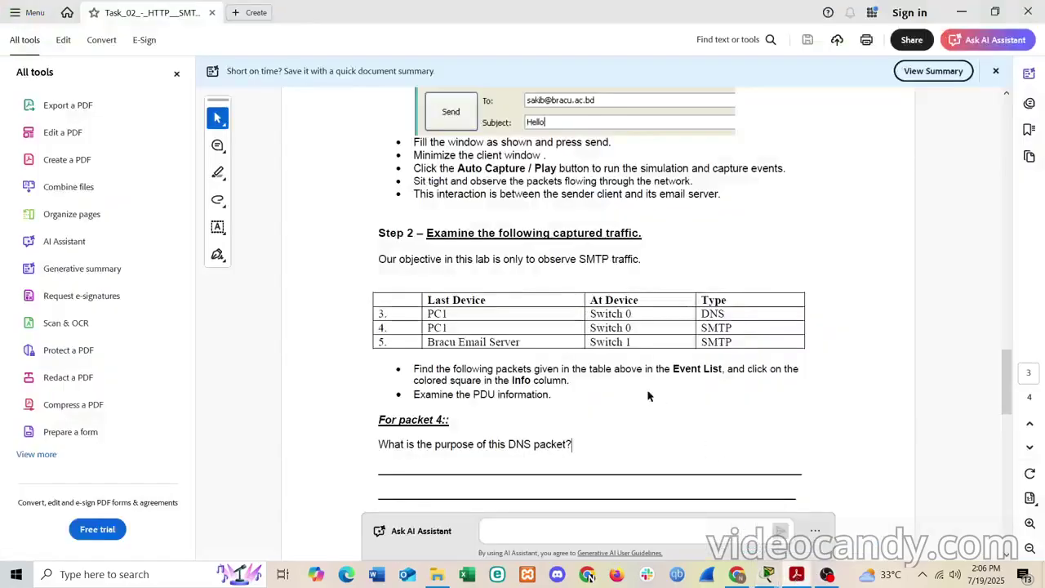
scroll(646, 396, down, 5)
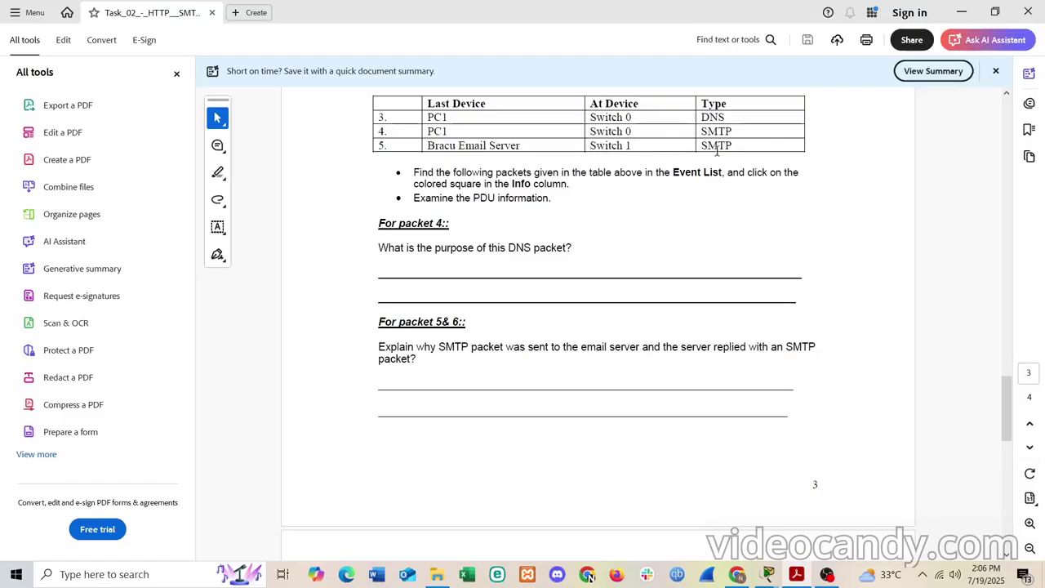
click(962, 12)
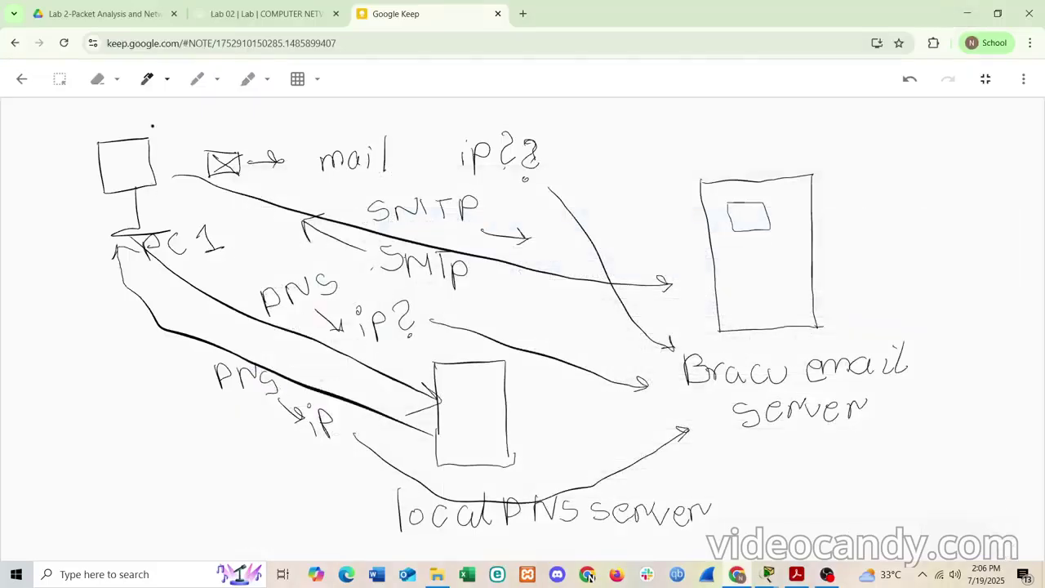
click(797, 574)
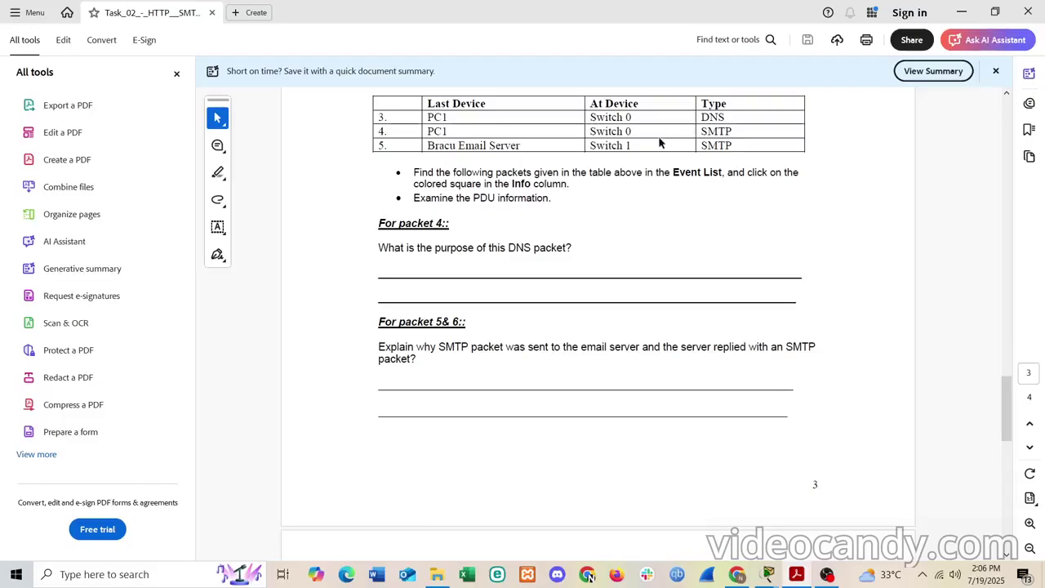
click(960, 12)
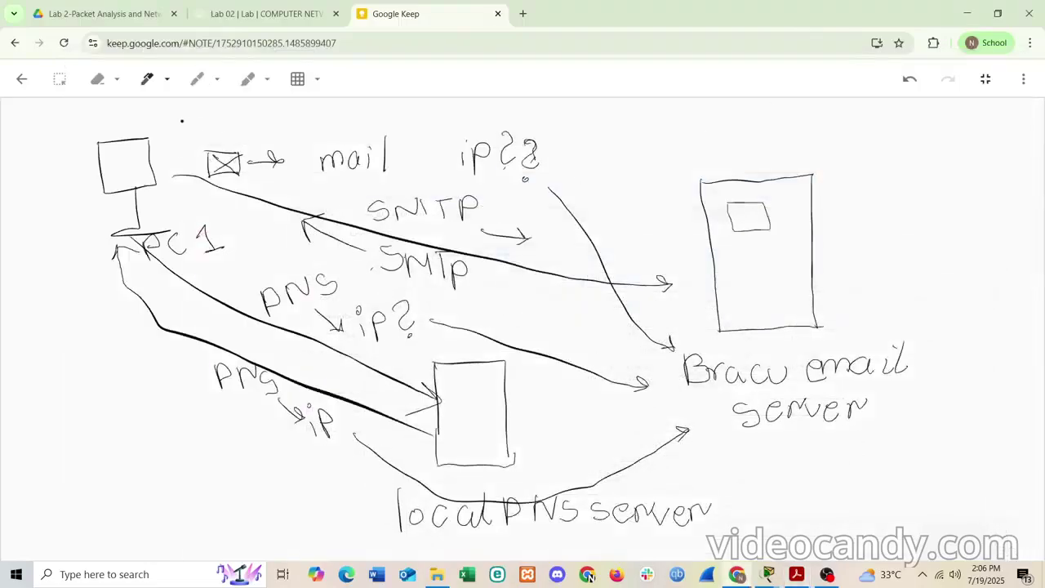
- Draw a top arrow from PC1 toward 'ip??' and a return arrow from the server under SMTP
mouse_move(179, 122)
mouse_down()
mouse_move(432, 141)
mouse_move(424, 127)
mouse_up()
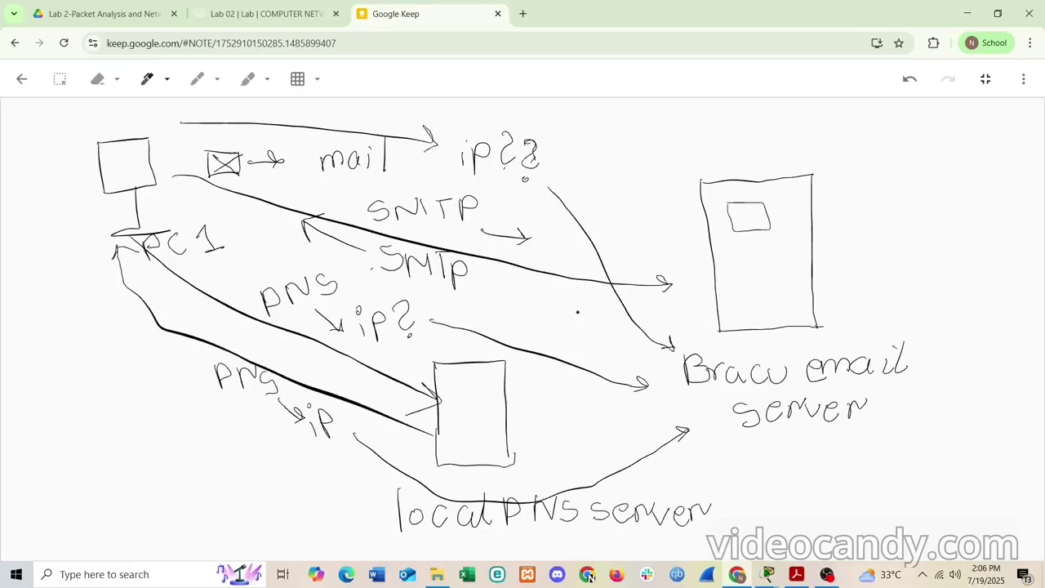
mouse_move(577, 312)
mouse_down()
mouse_move(465, 296)
mouse_move(470, 305)
mouse_move(463, 288)
mouse_move(489, 286)
mouse_up()
- Find the POP capture instructions in Step 3 on page 4 of the lab sheet PDF
click(796, 574)
scroll(639, 424, down, 1)
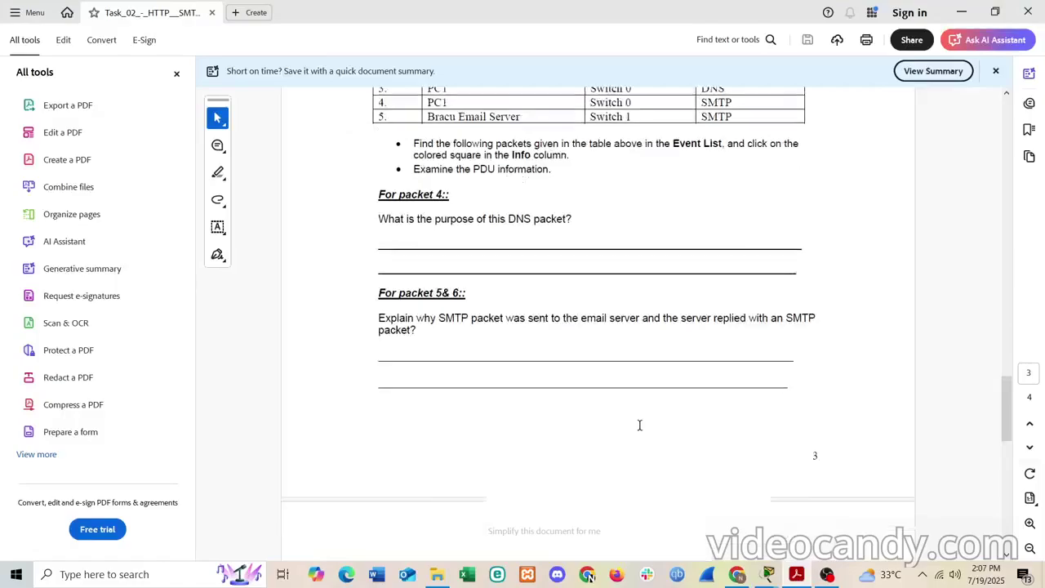
scroll(639, 424, down, 5)
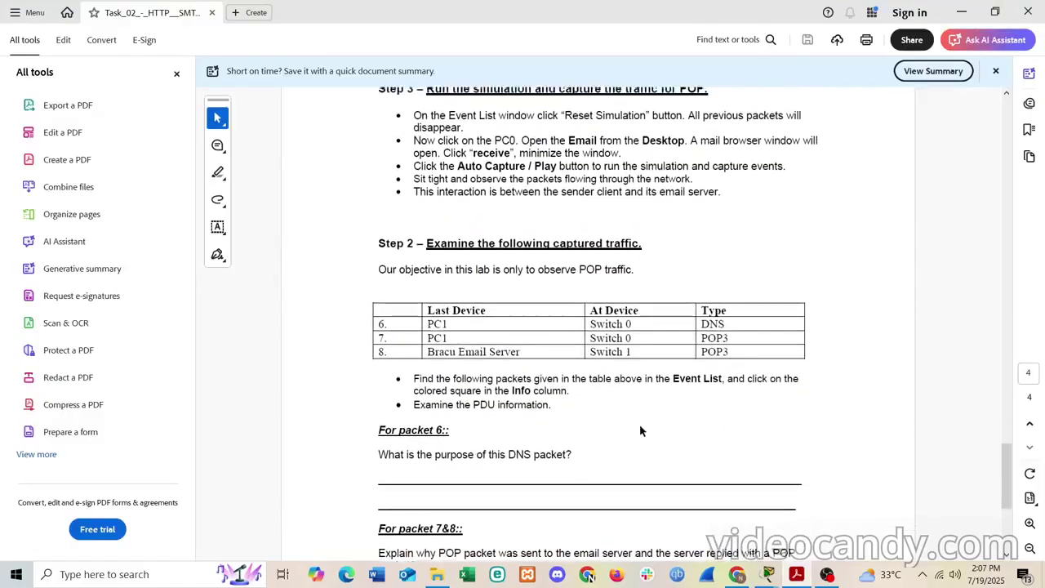
scroll(639, 424, up, 1)
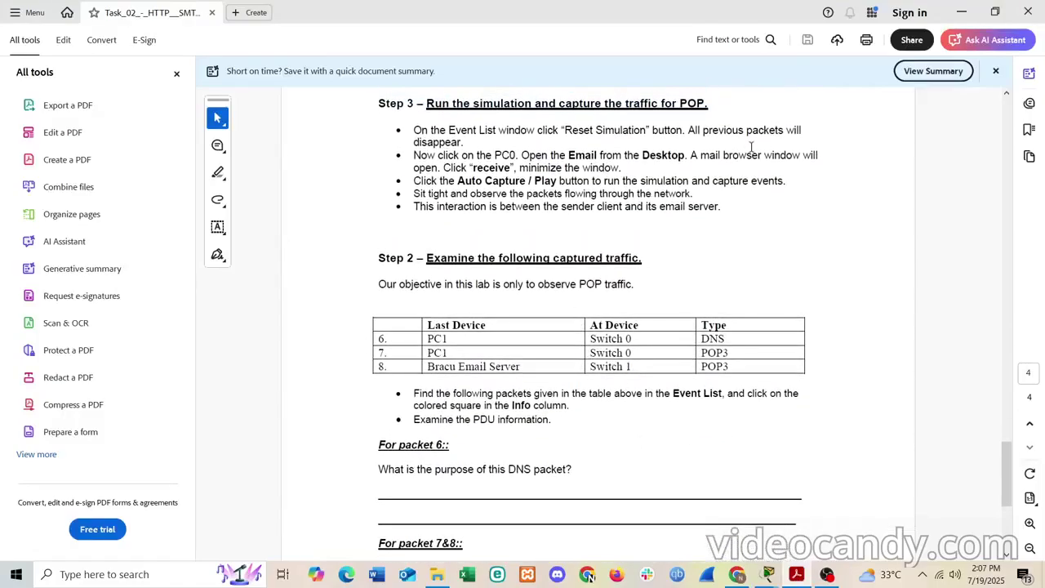
- Minimize Acrobat, open and close PC1's window, and return to the Packet Tracer simulation
click(961, 10)
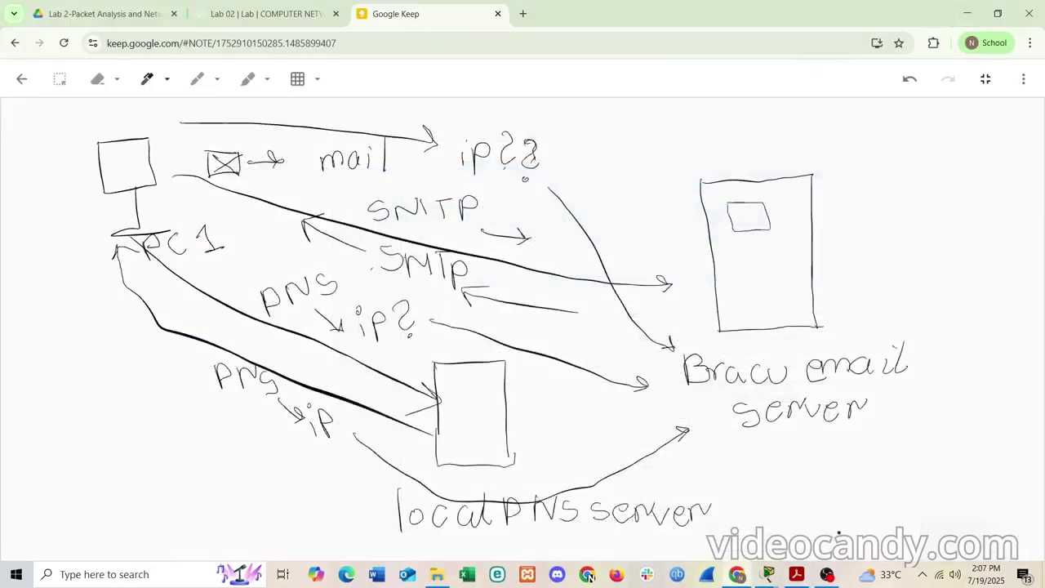
mouse_move(770, 577)
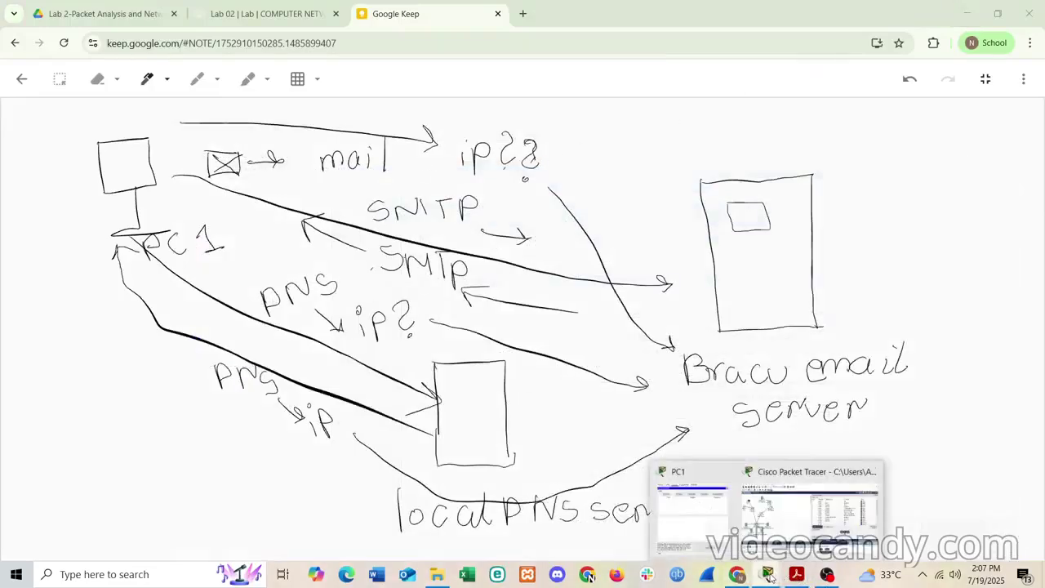
click(701, 516)
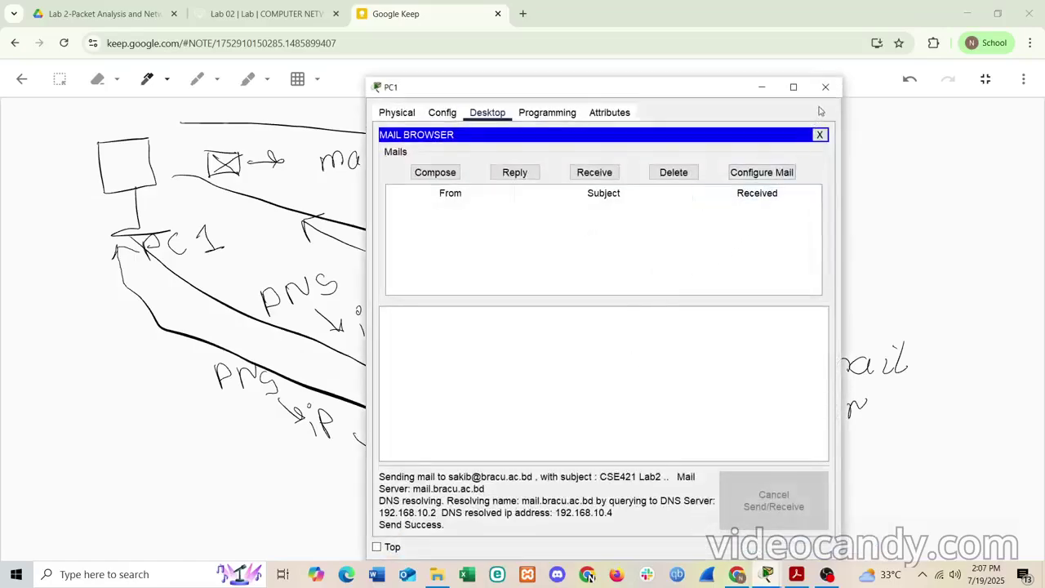
click(825, 87)
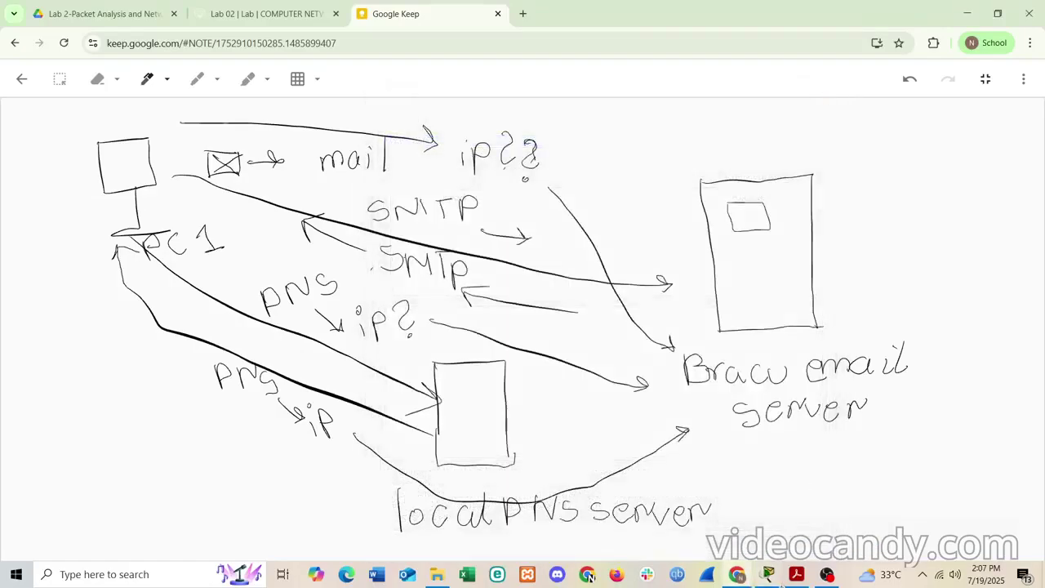
click(589, 575)
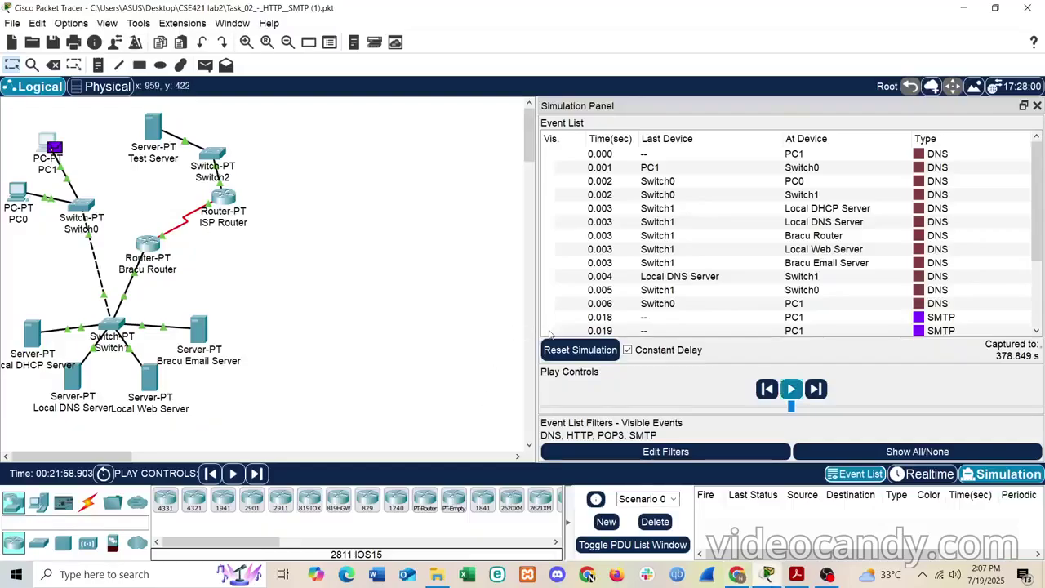
- Reset the simulation's captured events and open the Email client on PC0's Desktop
click(576, 350)
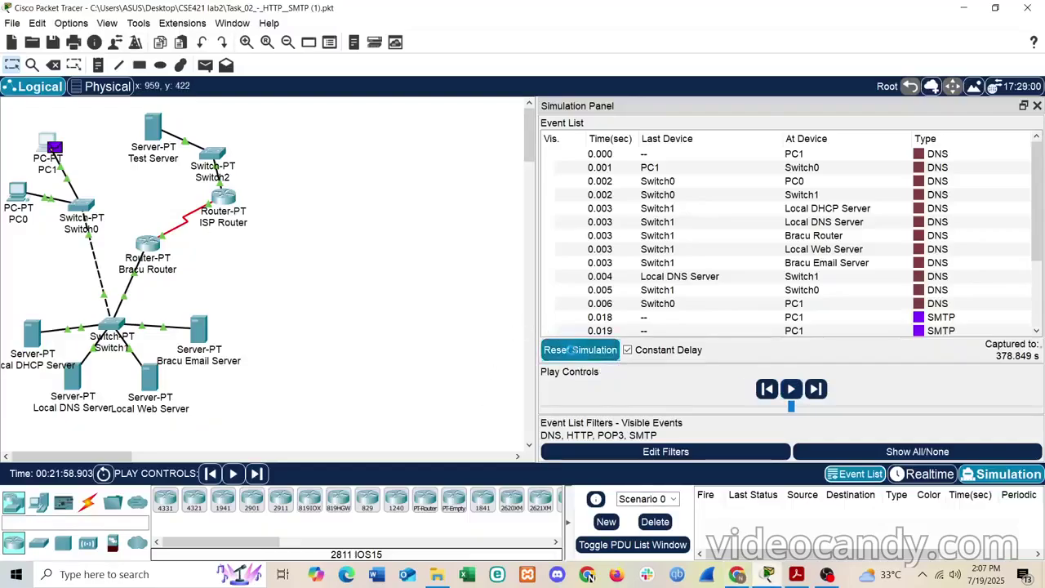
click(14, 202)
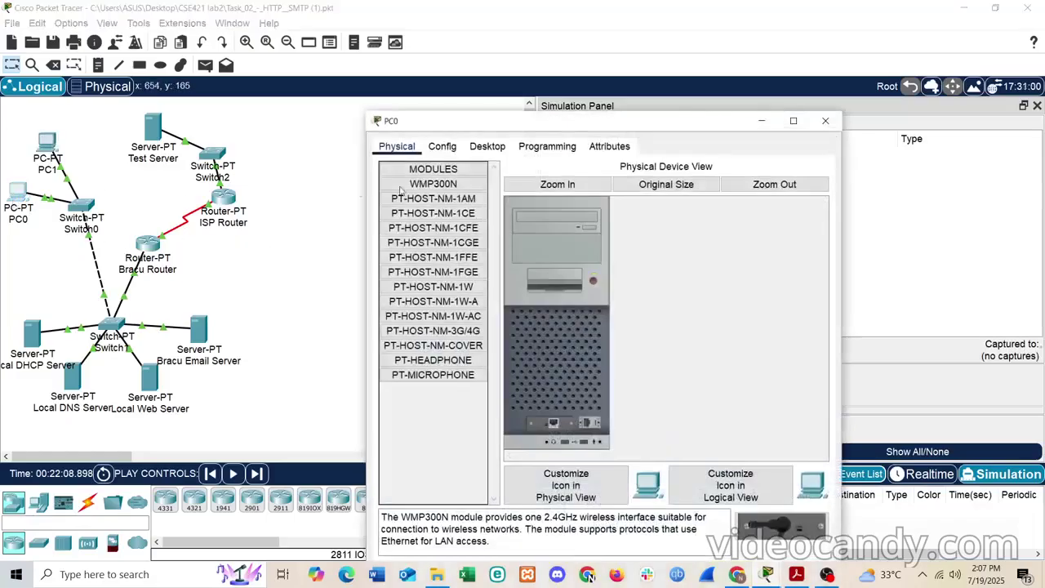
click(507, 147)
scroll(426, 408, down, 3)
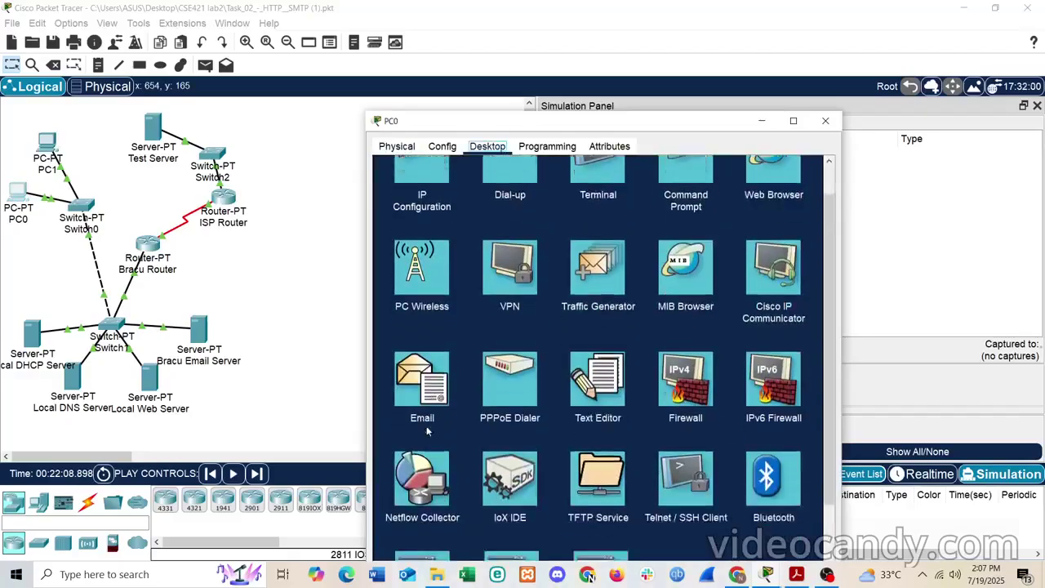
scroll(426, 430, up, 2)
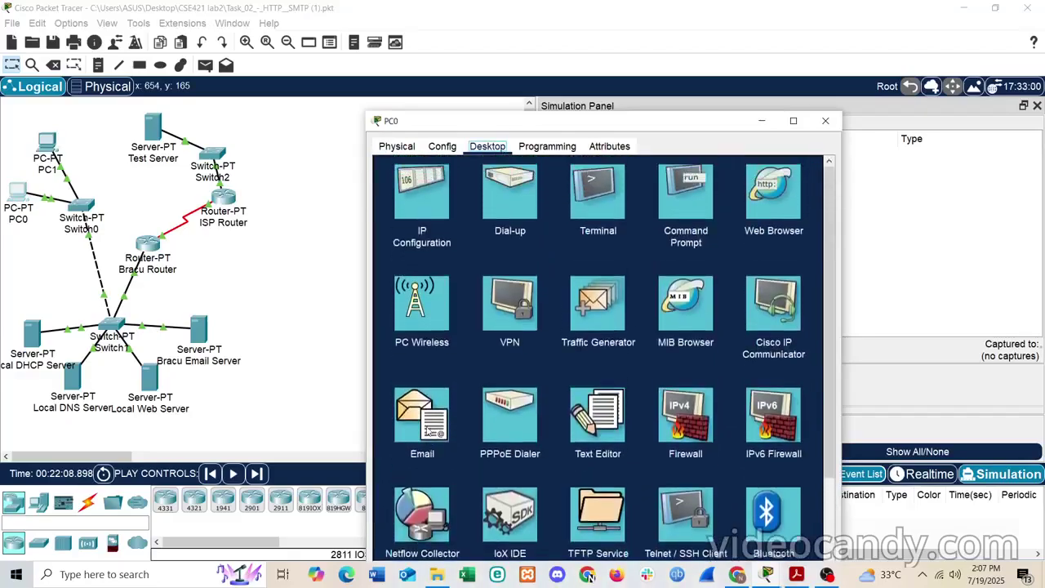
scroll(427, 430, down, 1)
click(418, 368)
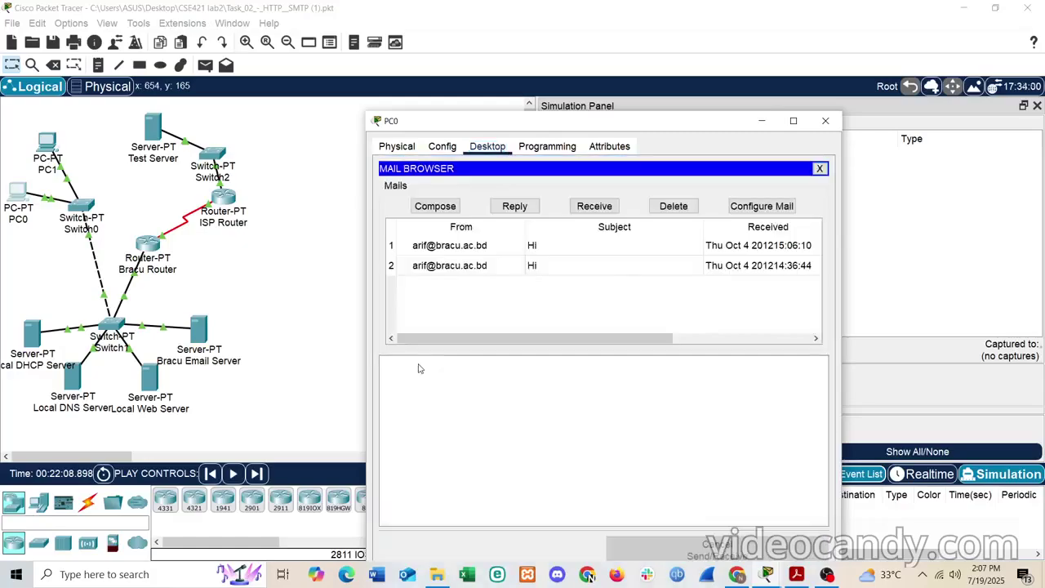
- Receive PC0's mail and play the simulation to capture the resulting DNS events
click(589, 207)
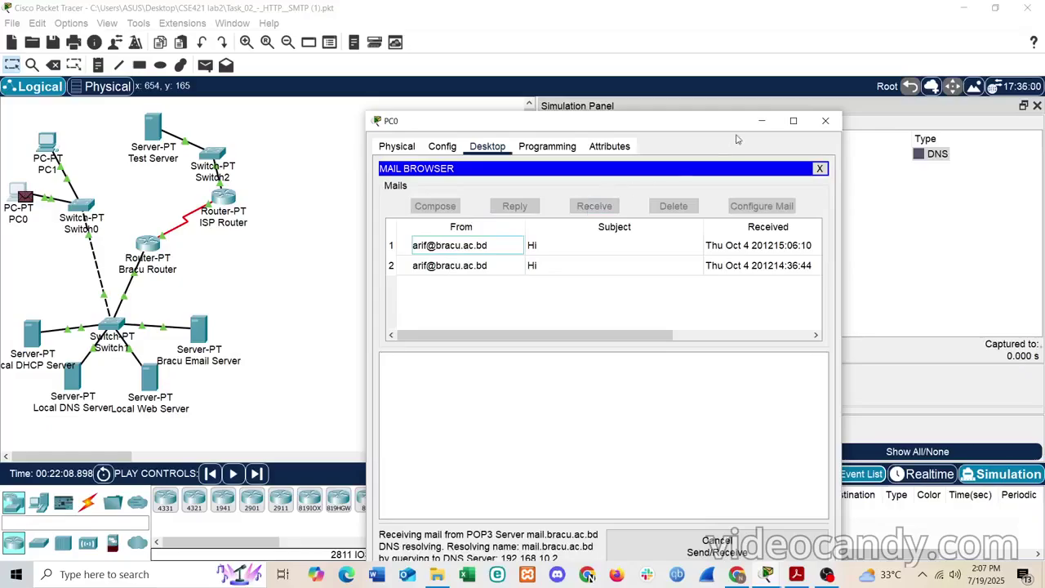
click(761, 121)
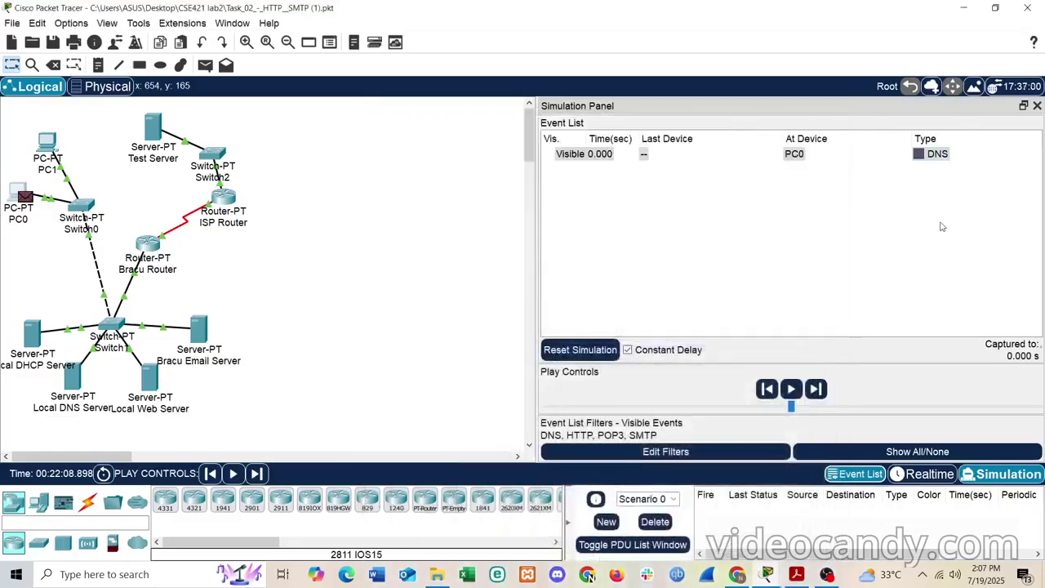
click(791, 390)
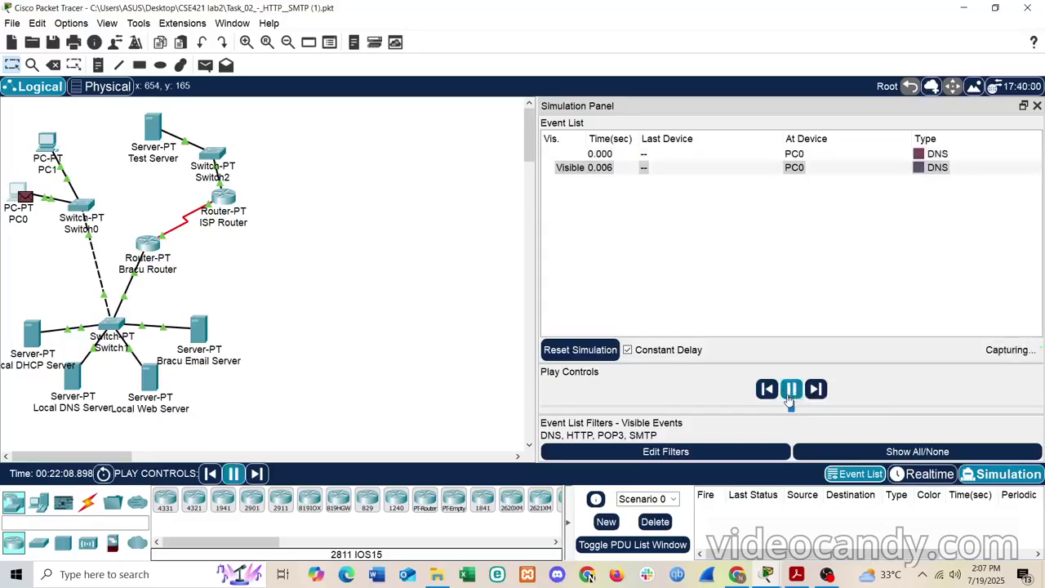
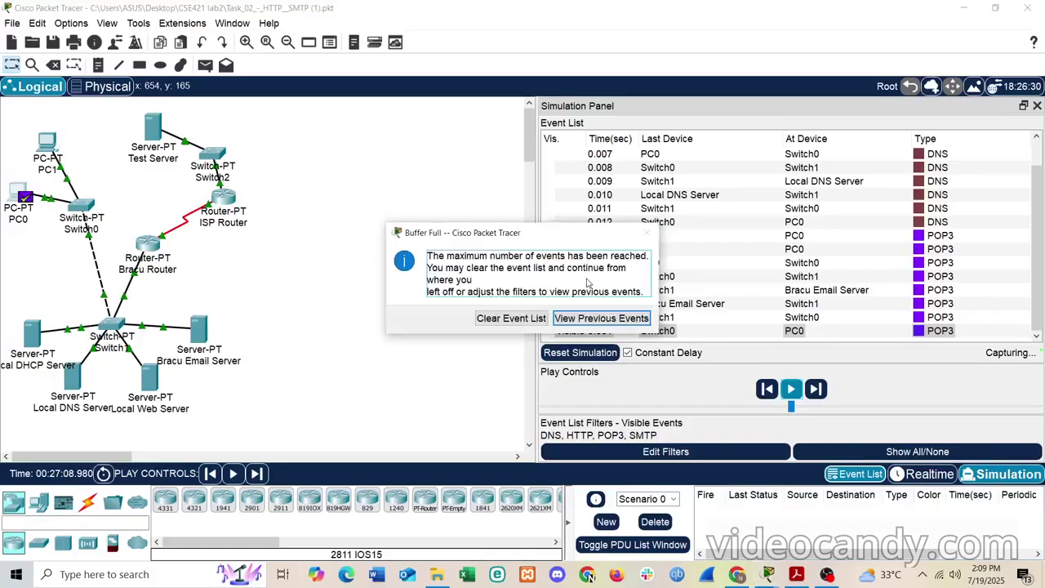
- Keep the earlier DNS and POP3 events listed from 0.000 and bring PC0's mail browser forward
click(597, 320)
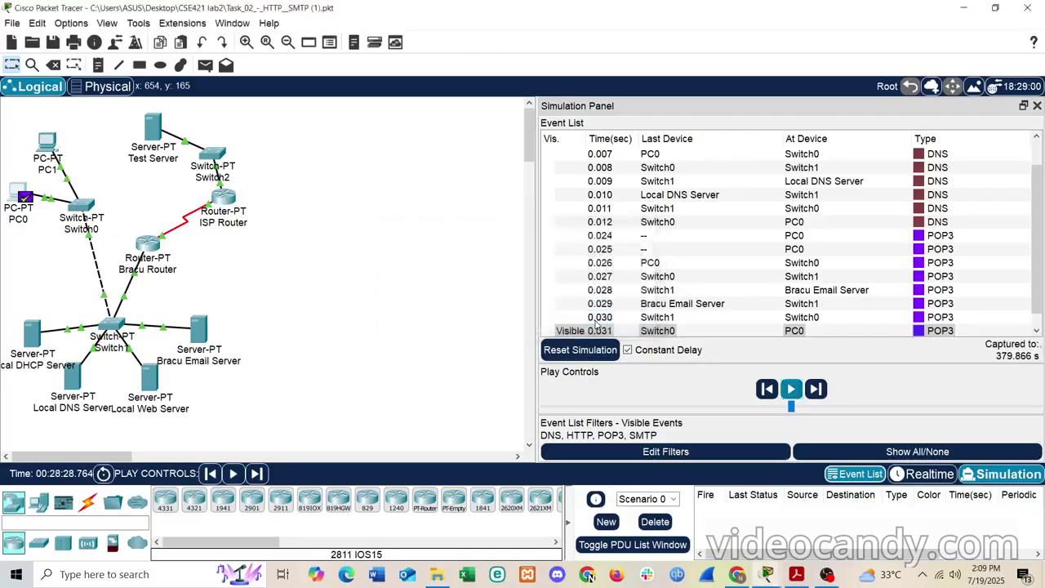
scroll(722, 259, up, 2)
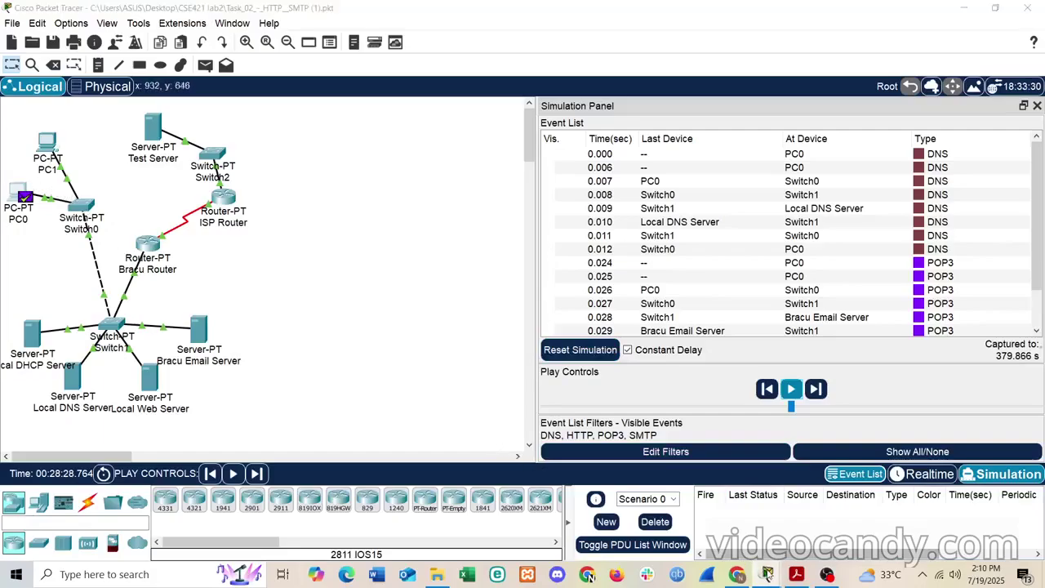
mouse_move(767, 574)
click(837, 522)
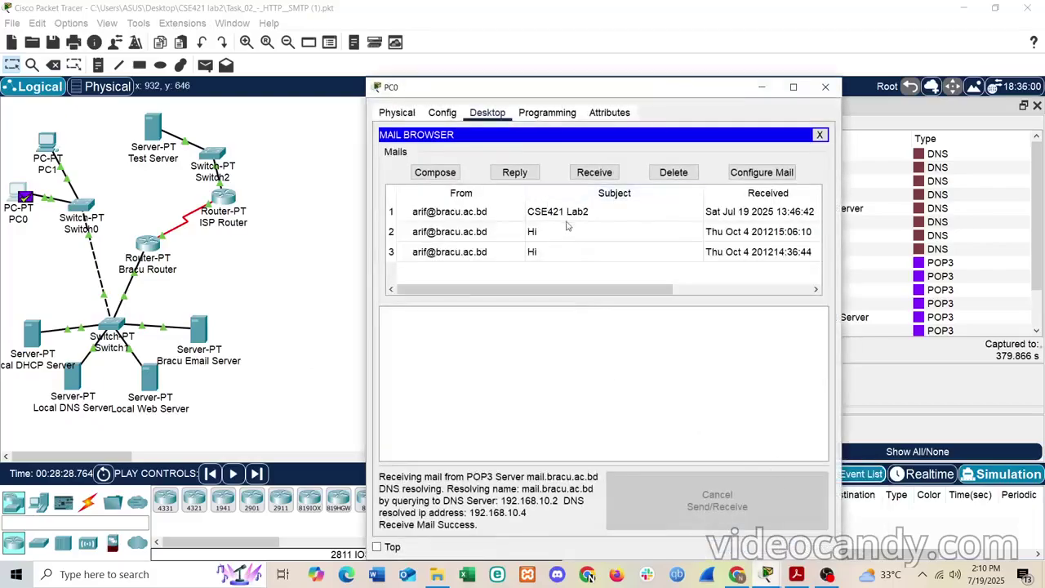
- Open the CSE421 Lab2 mail, select its welcome line, then close PC0's window
scroll(725, 220, right, 1)
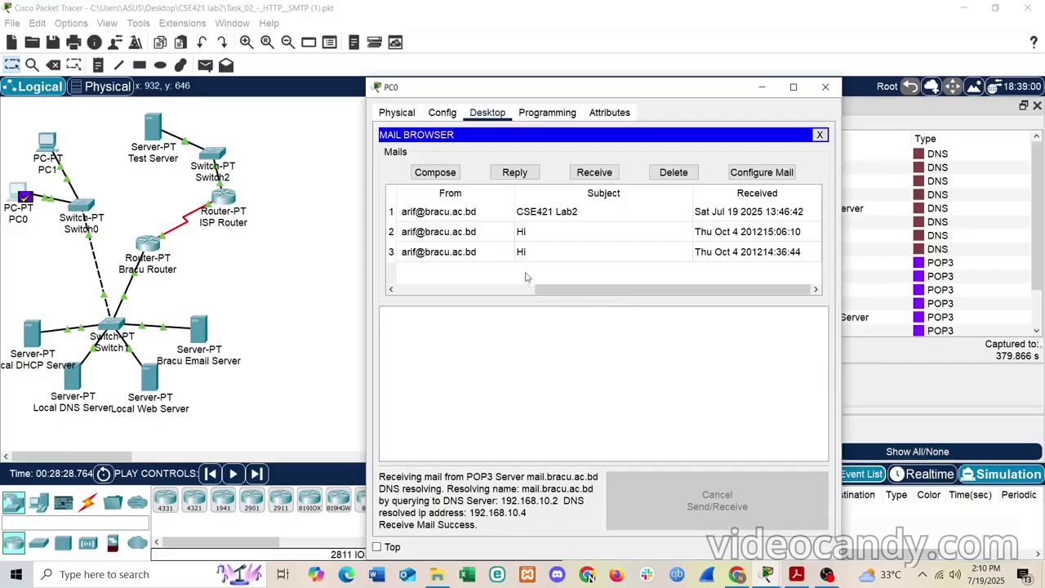
scroll(487, 254, left, 1)
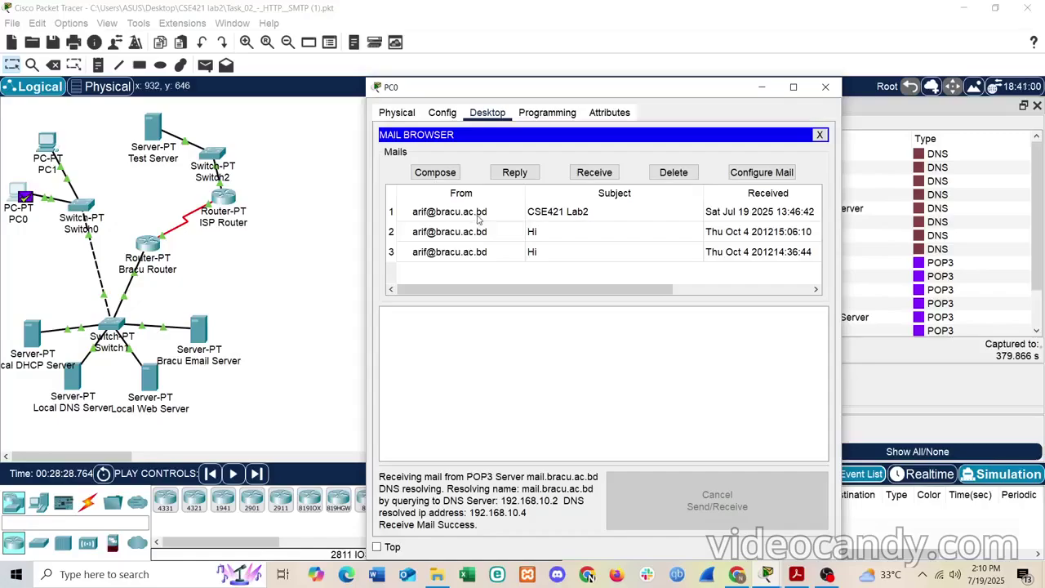
scroll(479, 219, right, 1)
click(551, 211)
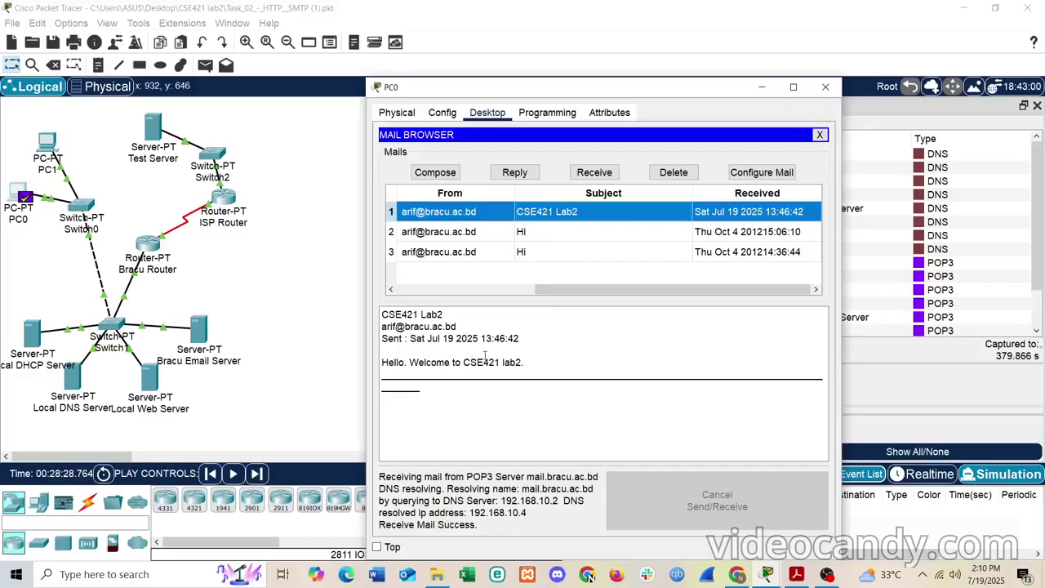
click(525, 356)
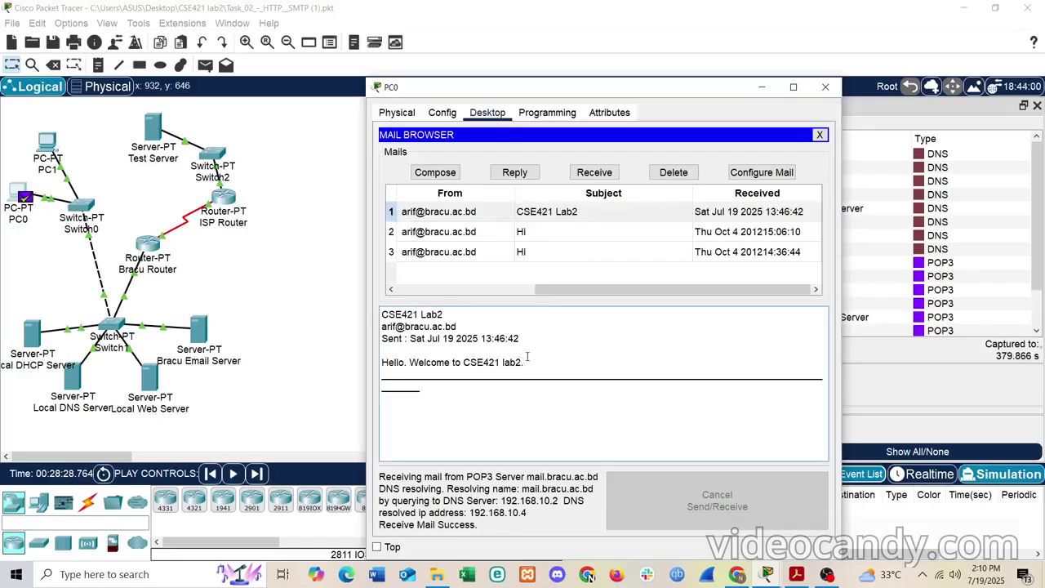
drag(532, 362, 383, 356)
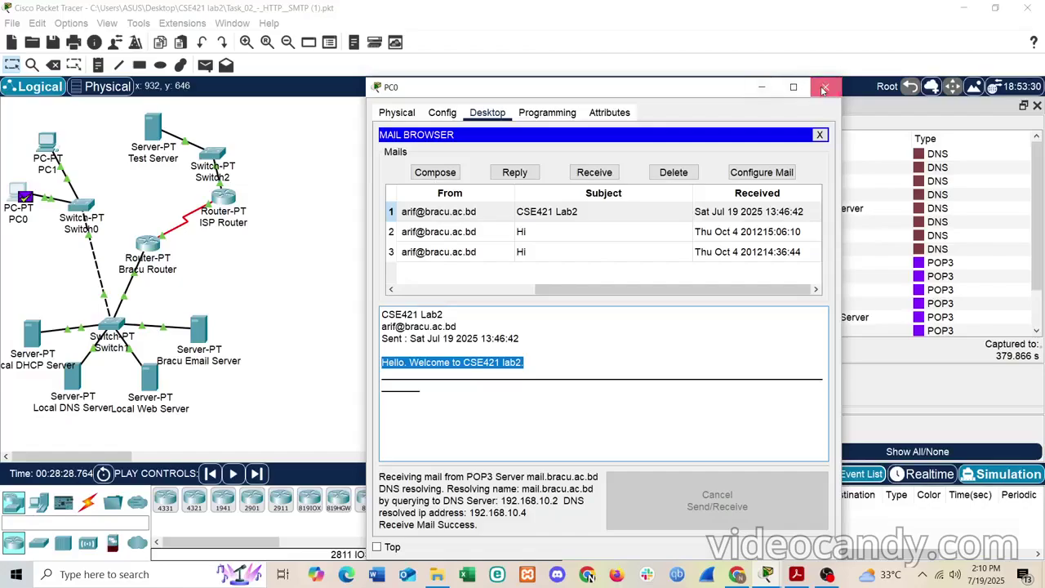
click(822, 86)
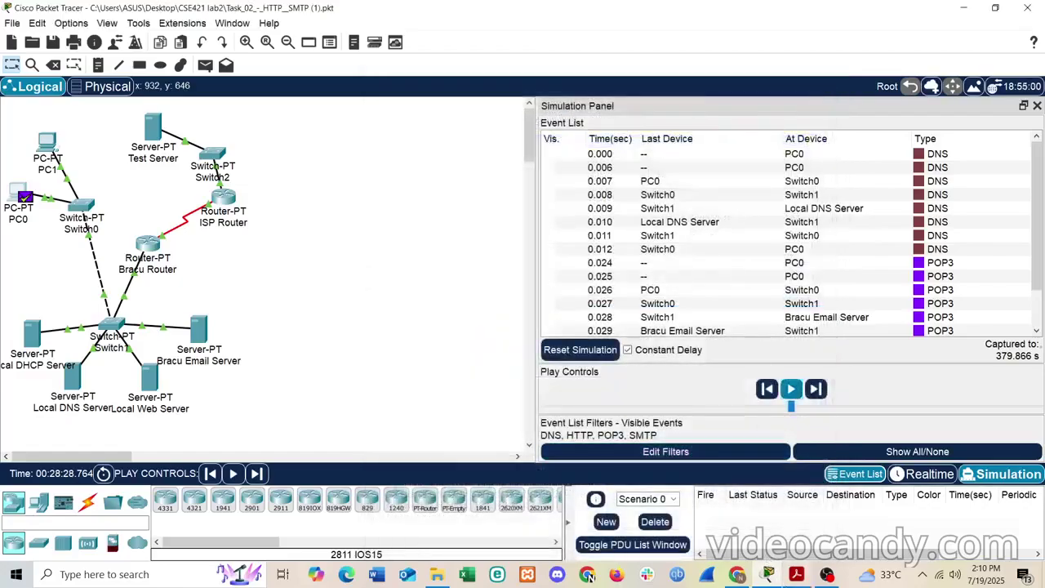
click(797, 581)
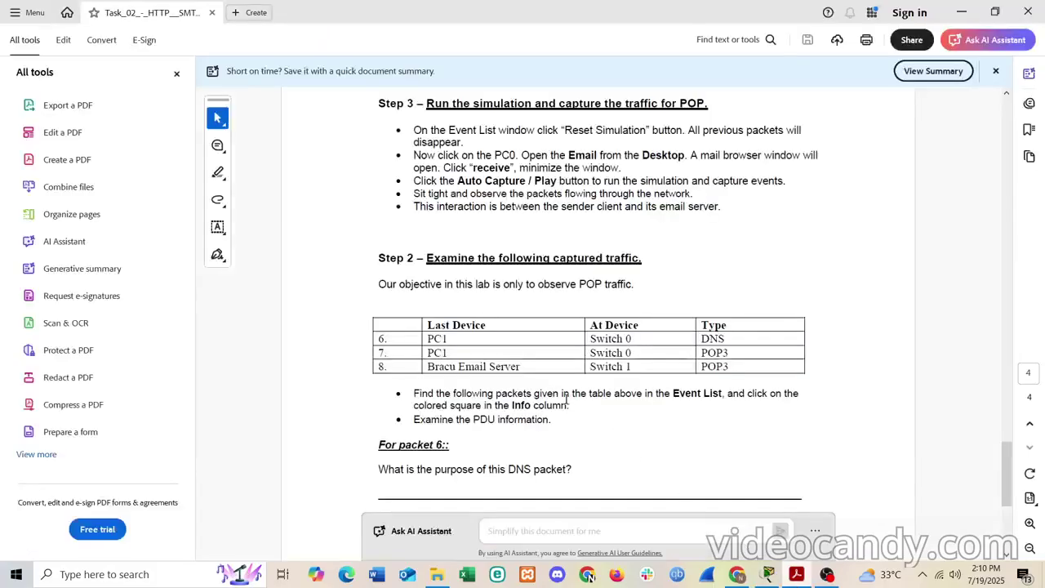
- Select the packet 6 row and the DNS and POP3 types of rows 6–7 in the lab table
scroll(567, 404, down, 4)
scroll(419, 185, up, 4)
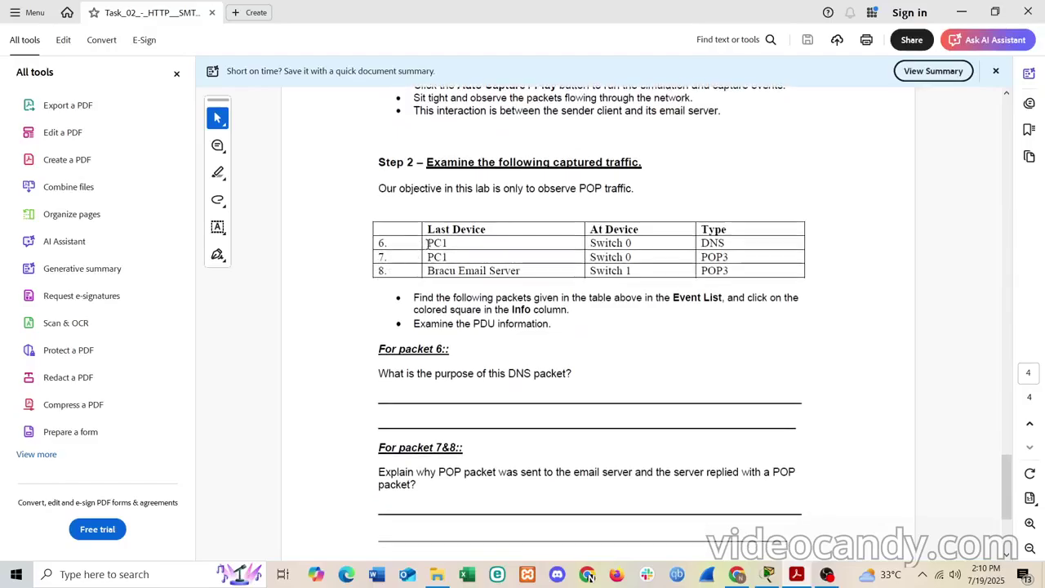
drag(428, 243, 636, 253)
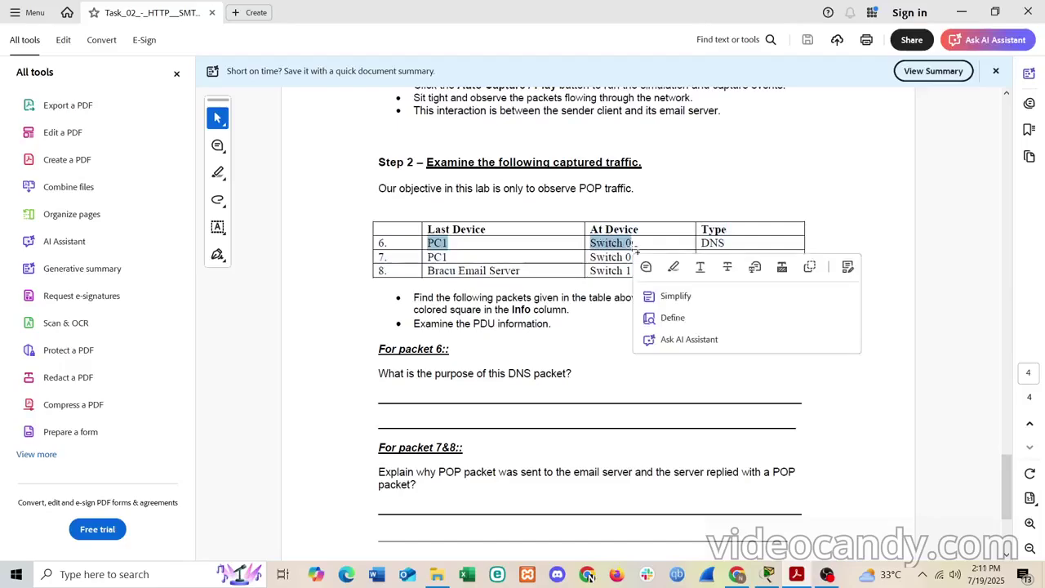
click(733, 243)
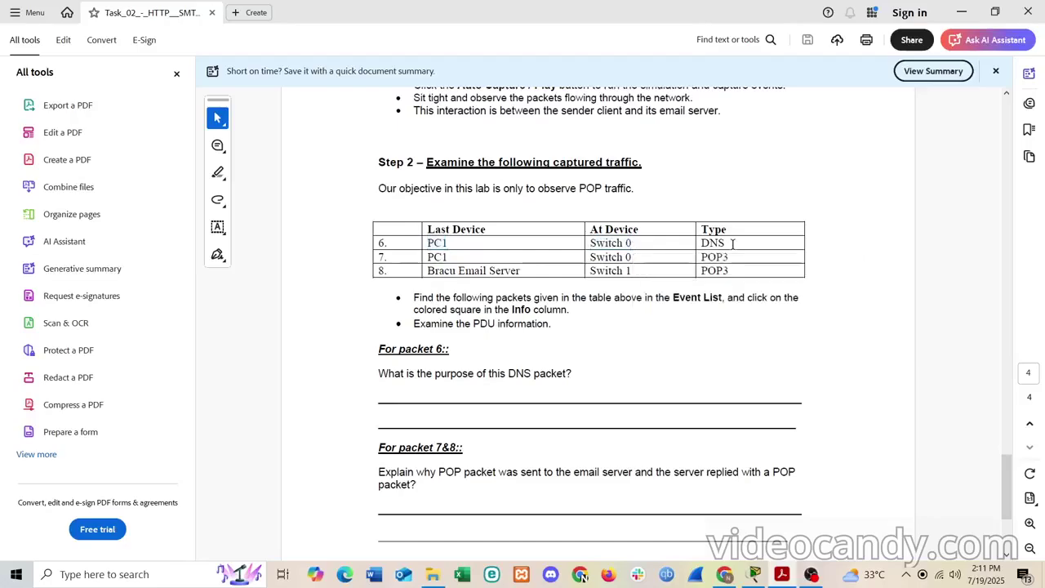
drag(732, 244, 707, 244)
click(733, 243)
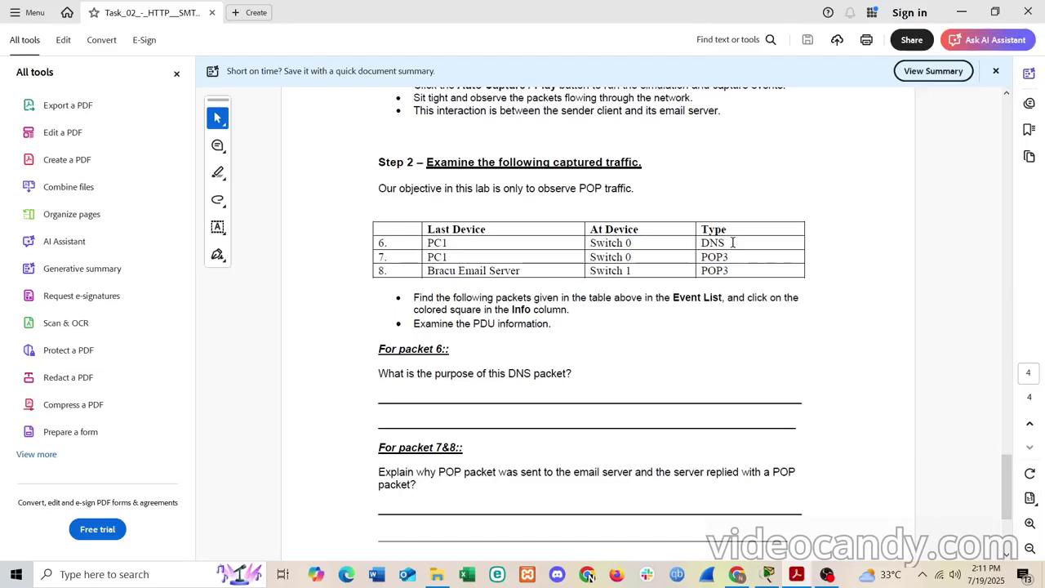
drag(732, 242, 703, 242)
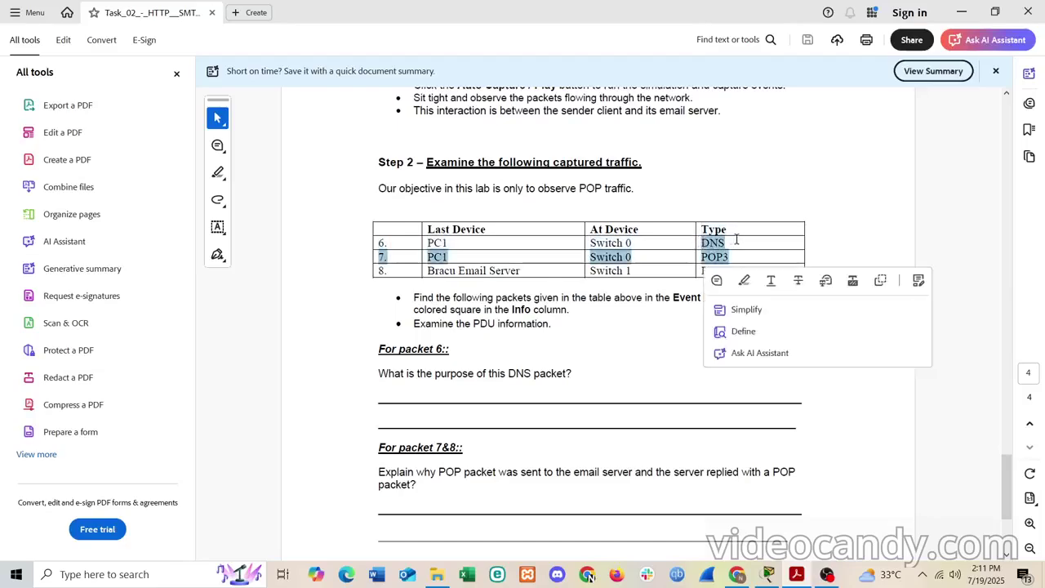
click(737, 238)
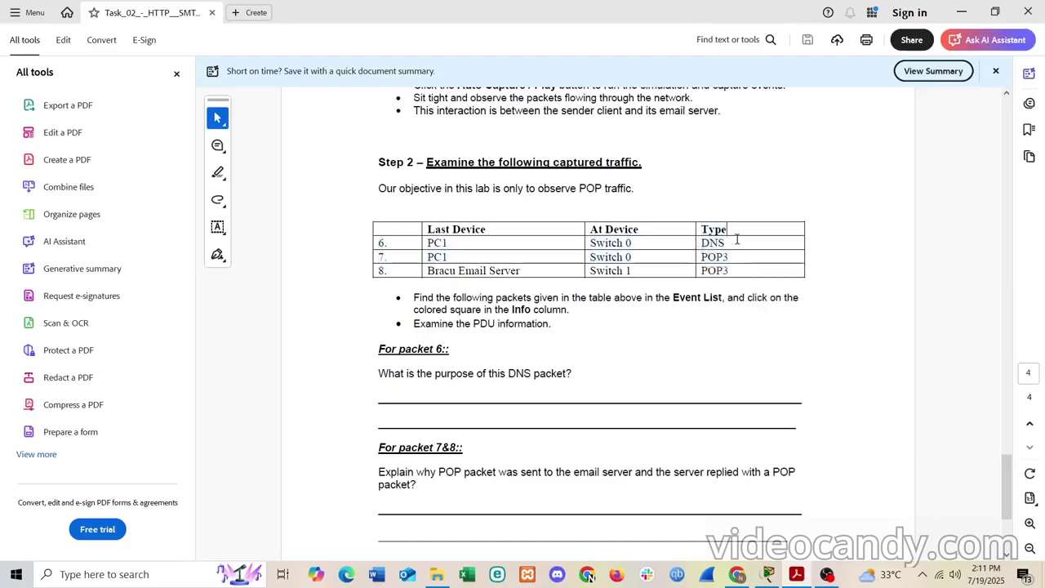
- Highlight the questions on HTTP packet no. 1, Inbound PDU details, and packet 2
scroll(492, 372, down, 3)
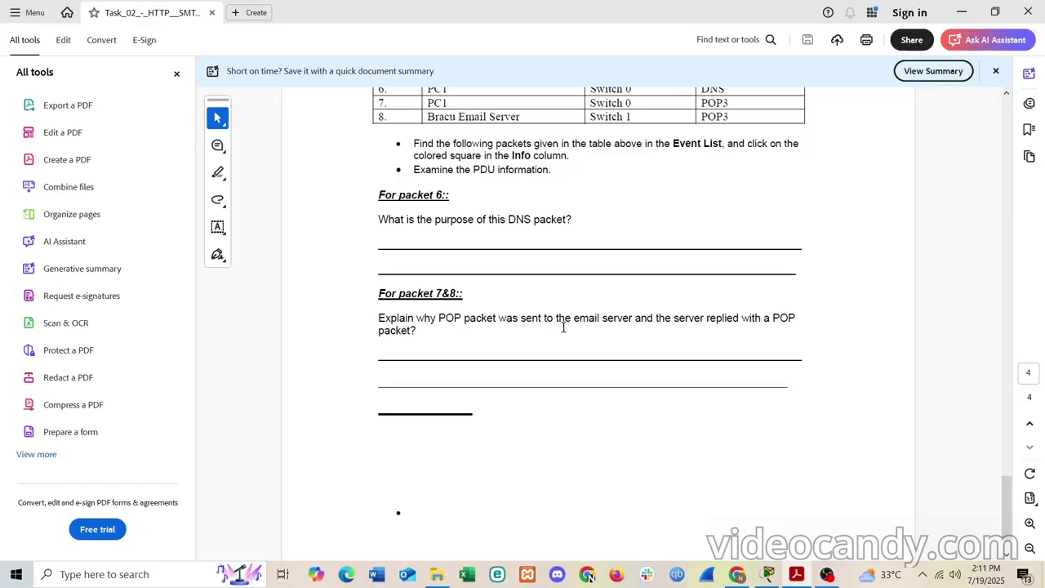
scroll(563, 327, up, 20)
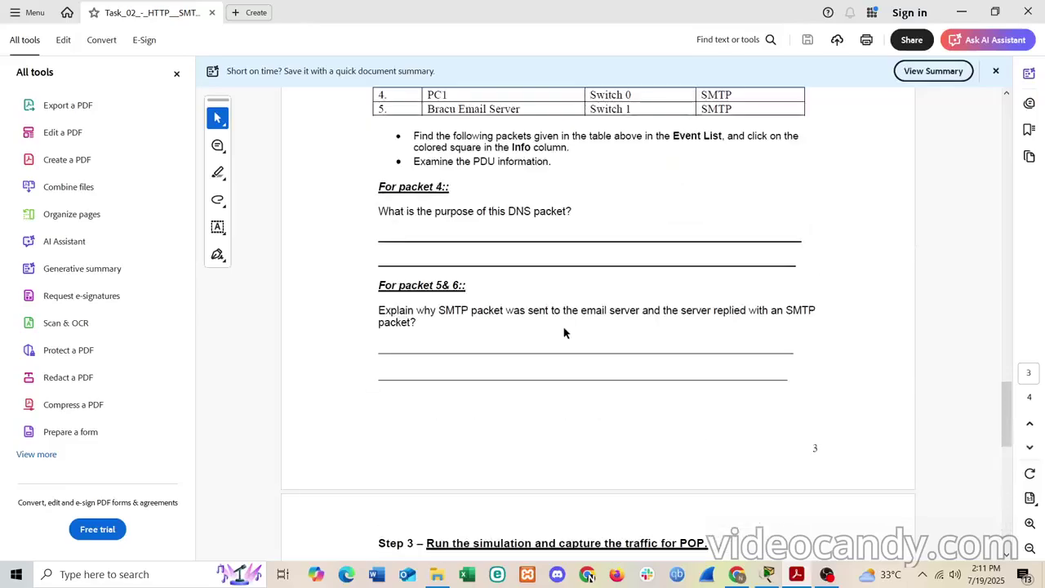
scroll(564, 327, up, 5)
scroll(563, 327, down, 9)
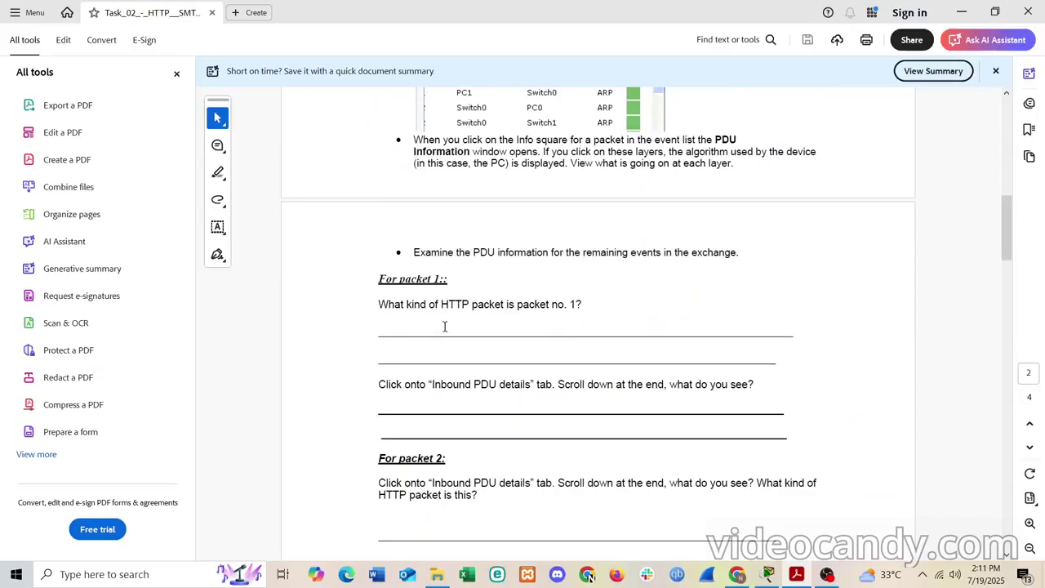
drag(592, 304, 370, 299)
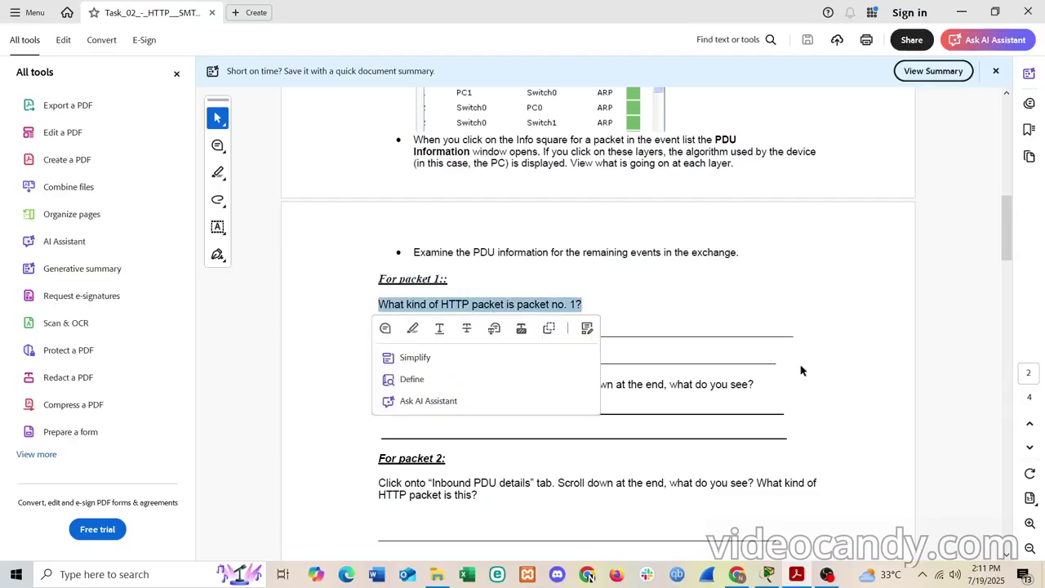
click(762, 385)
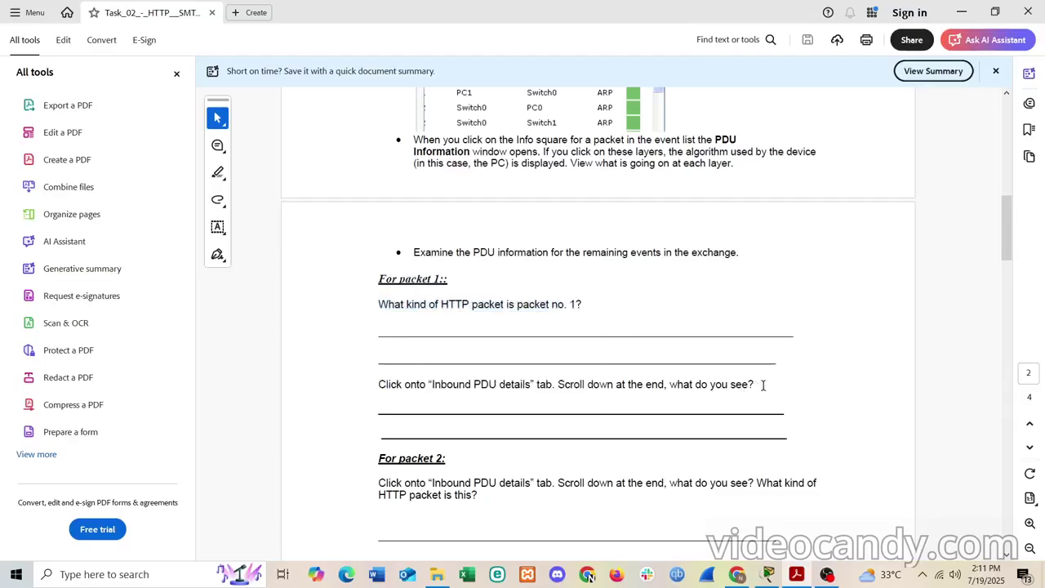
drag(762, 385, 381, 381)
scroll(534, 423, down, 3)
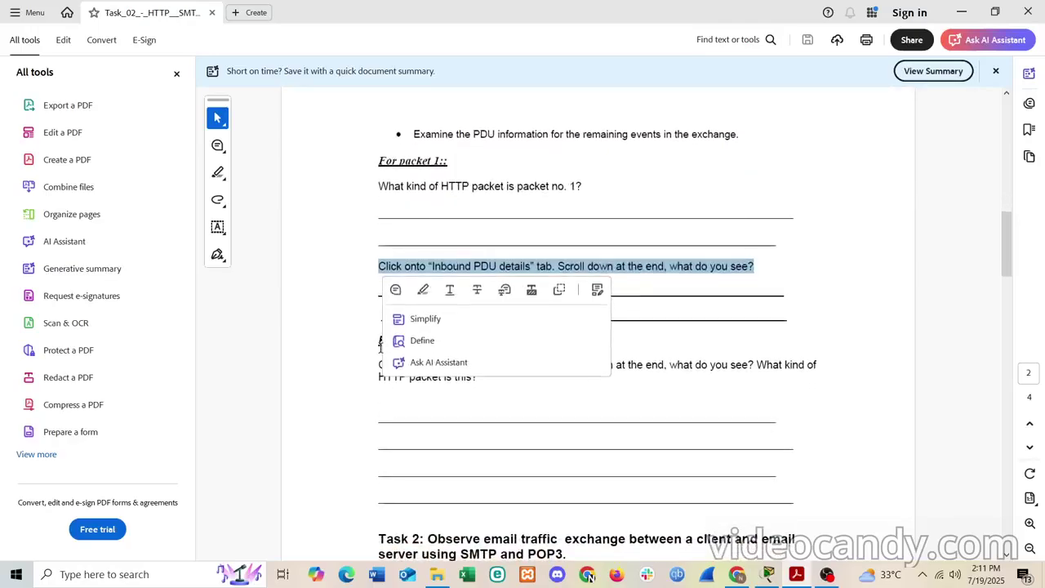
click(555, 399)
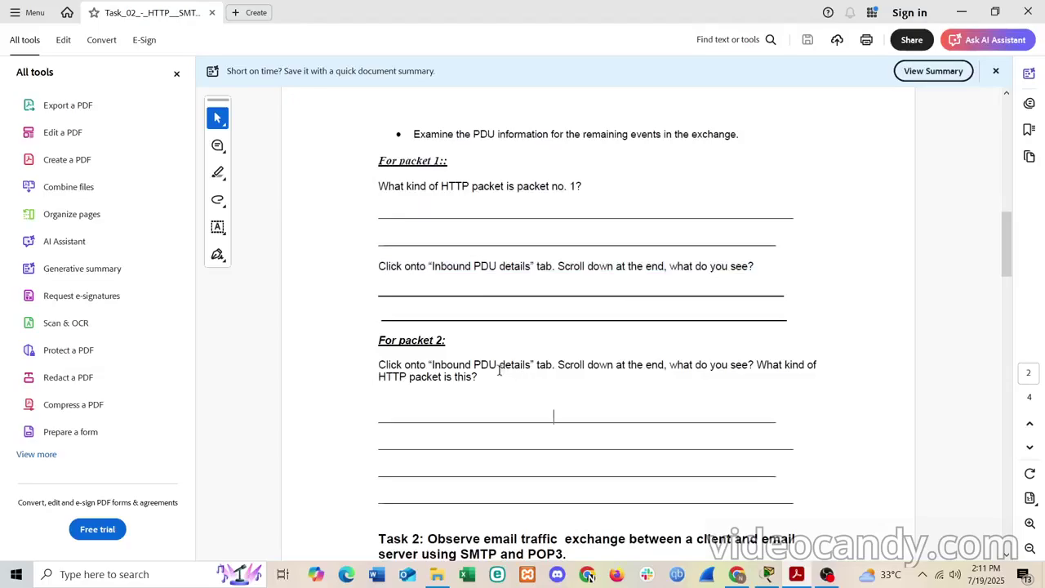
drag(492, 376, 437, 349)
click(491, 346)
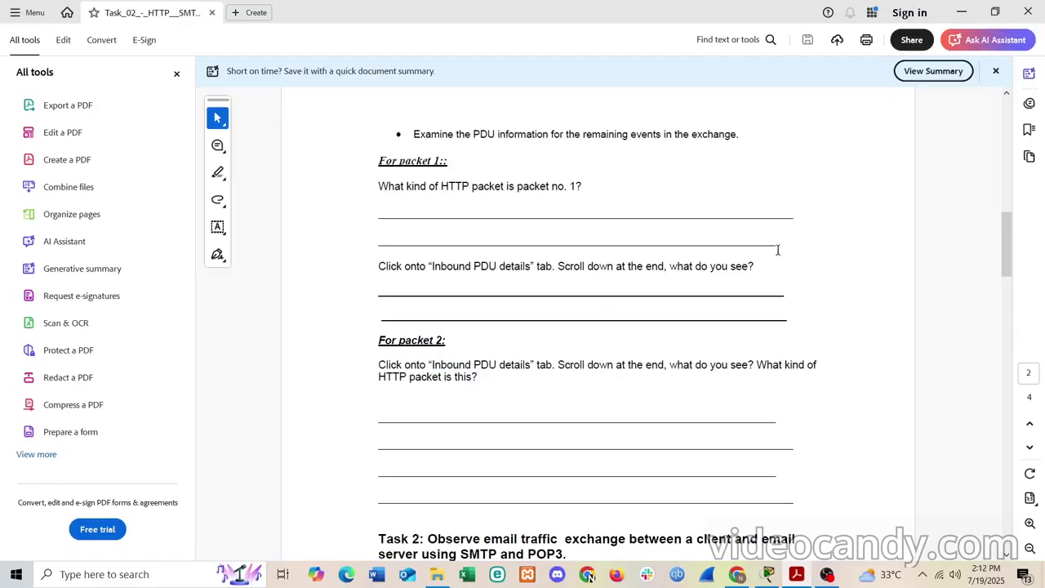
- Close the lab PDF and quit Packet Tracer without saving
click(1030, 12)
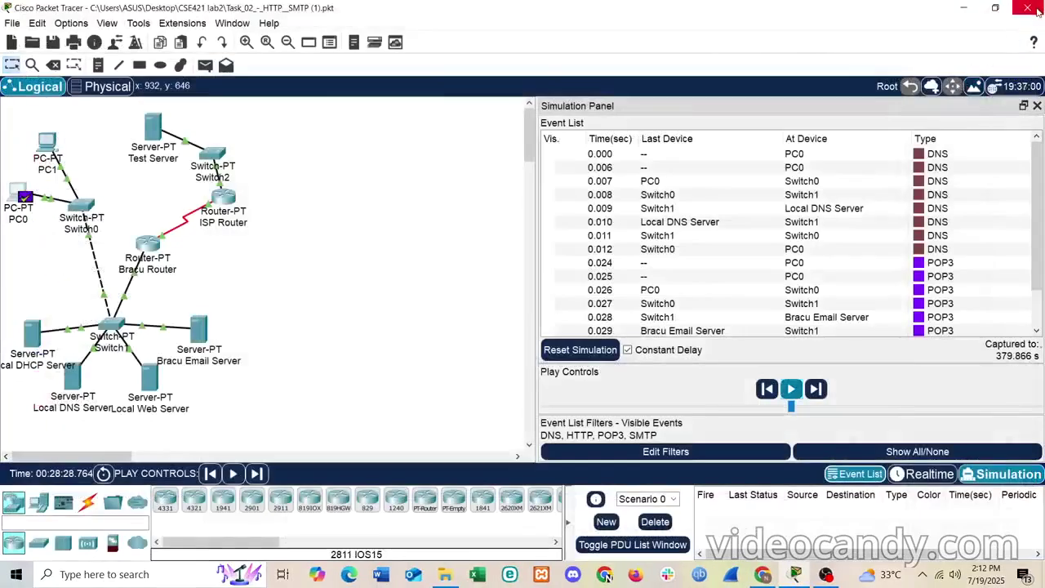
click(1027, 8)
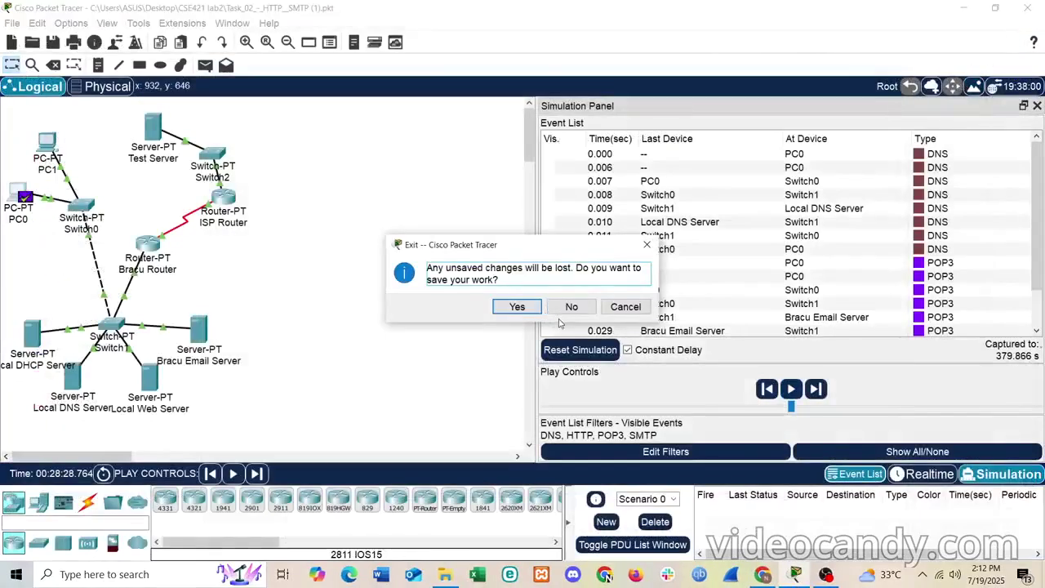
click(573, 307)
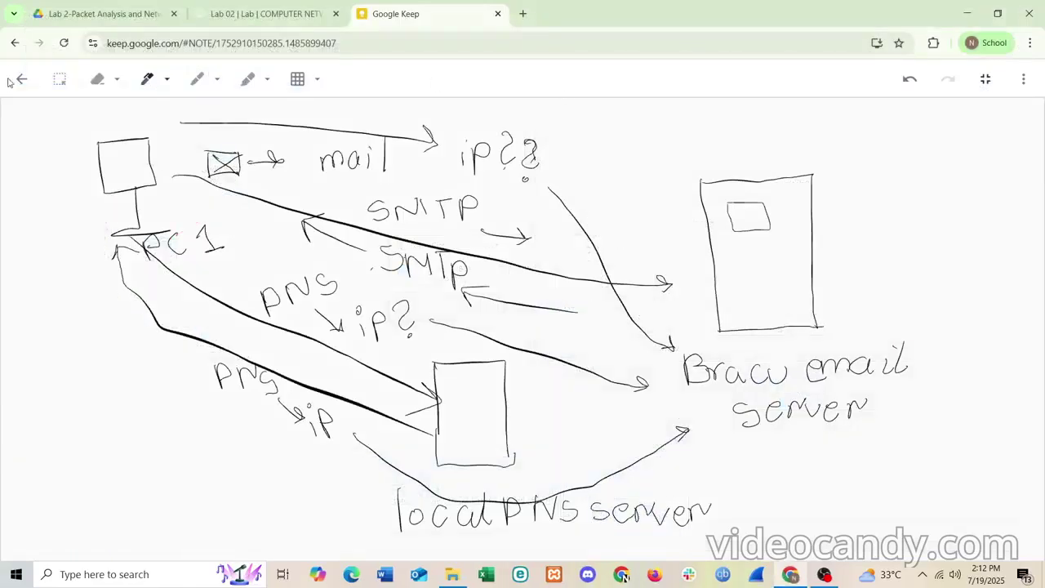
- Lasso-select the entire hand-drawn SMTP/DNS sketch and delete it, then switch to Wireshark
click(58, 80)
mouse_move(58, 111)
mouse_down()
mouse_move(760, 345)
mouse_move(869, 404)
mouse_move(918, 499)
mouse_move(929, 569)
mouse_up()
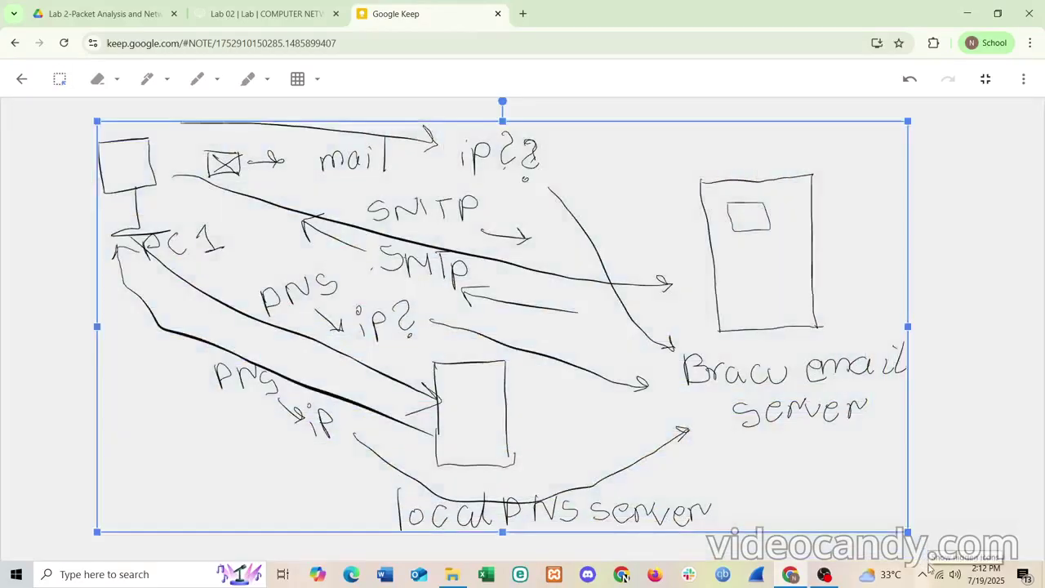
key(Delete)
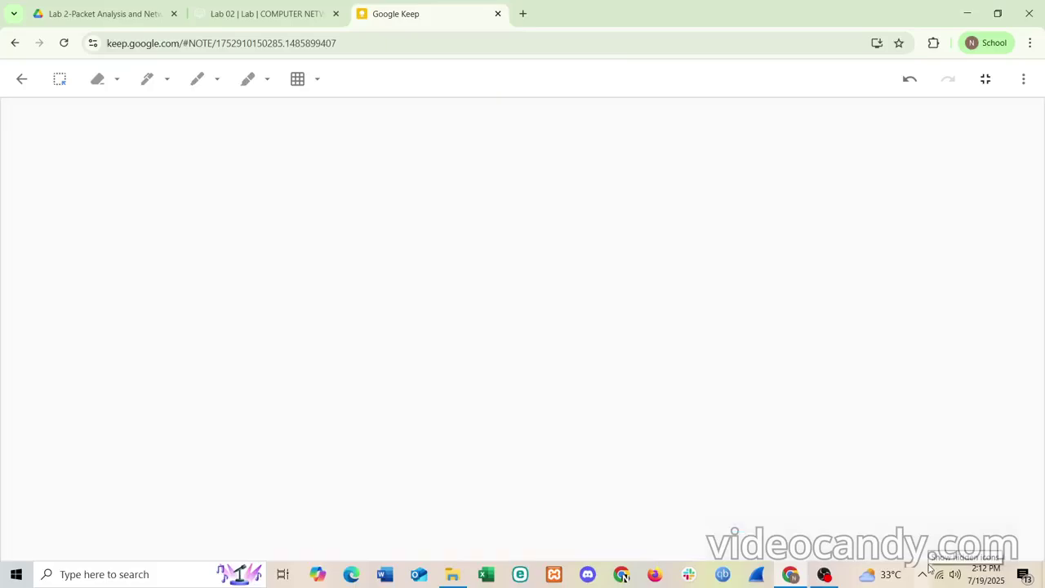
click(757, 578)
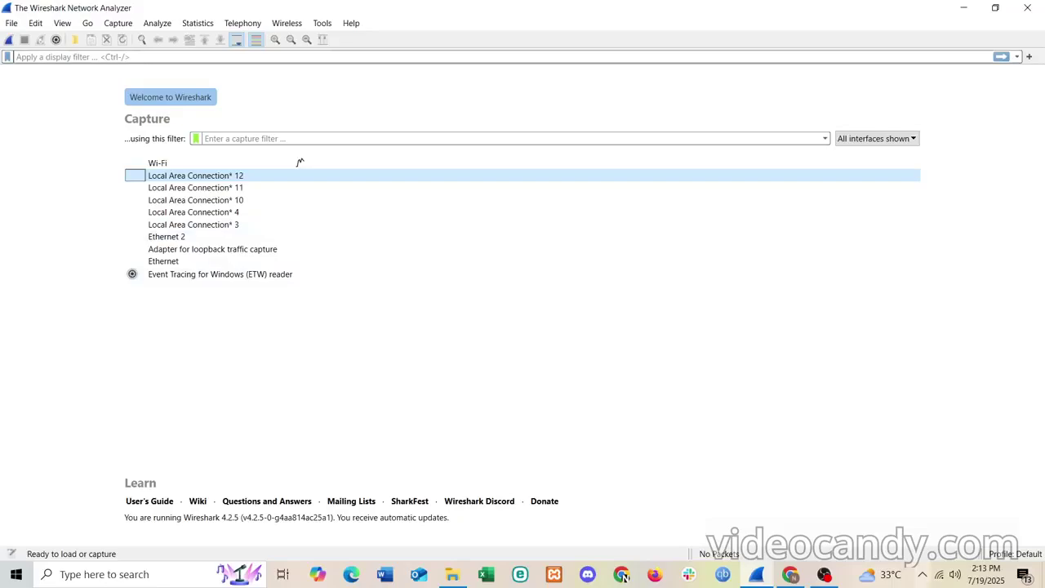
- Check the available Wi-Fi networks, then start a live Wireshark capture on the Wi-Fi interface
click(939, 575)
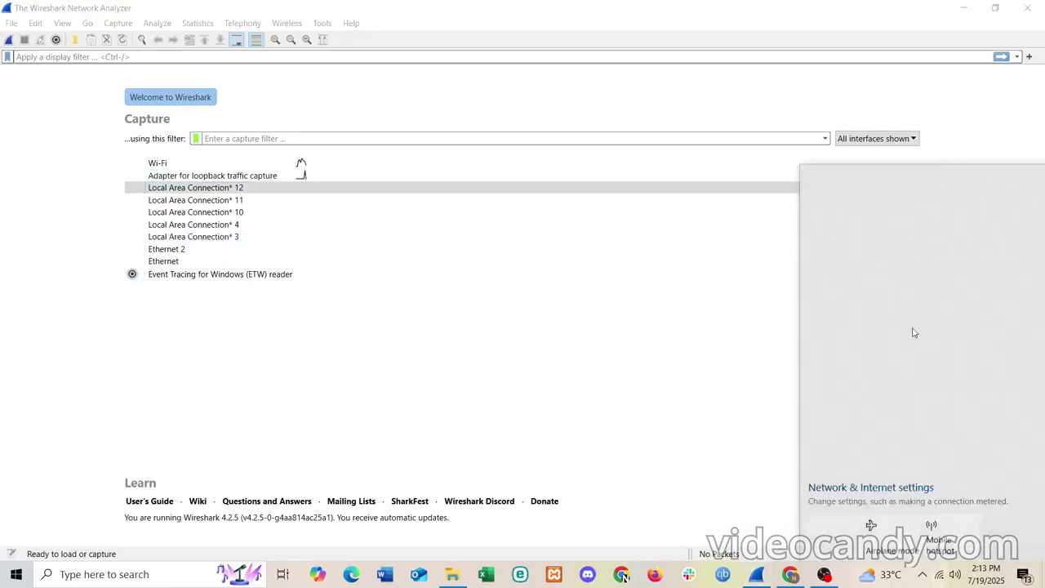
click(472, 324)
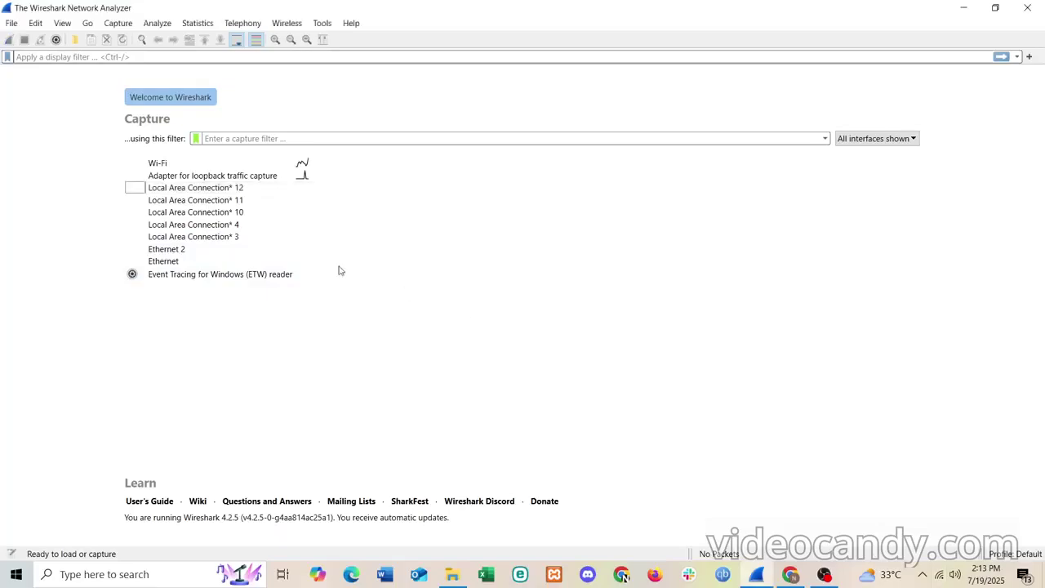
click(166, 165)
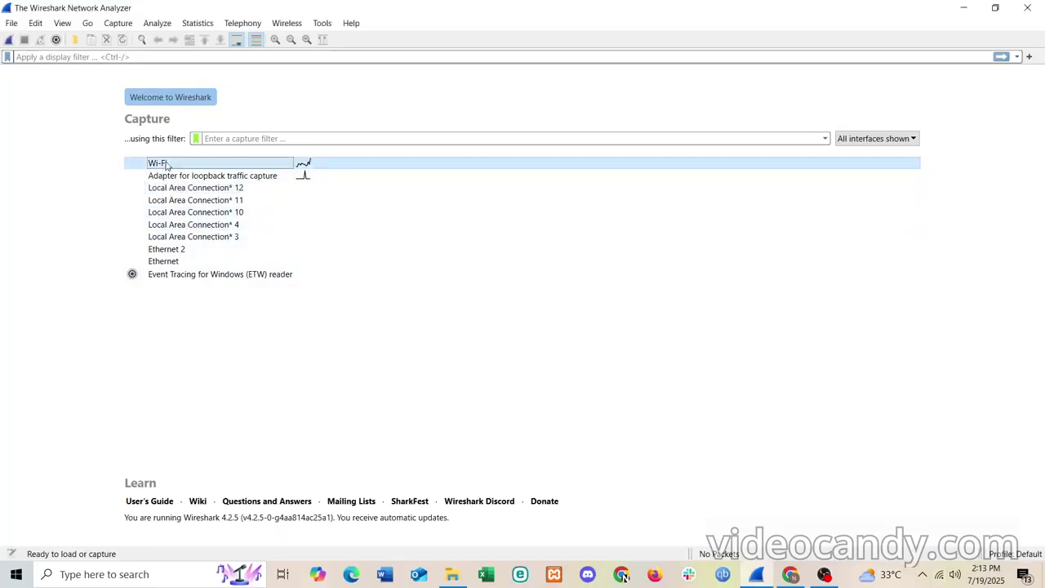
double_click(229, 164)
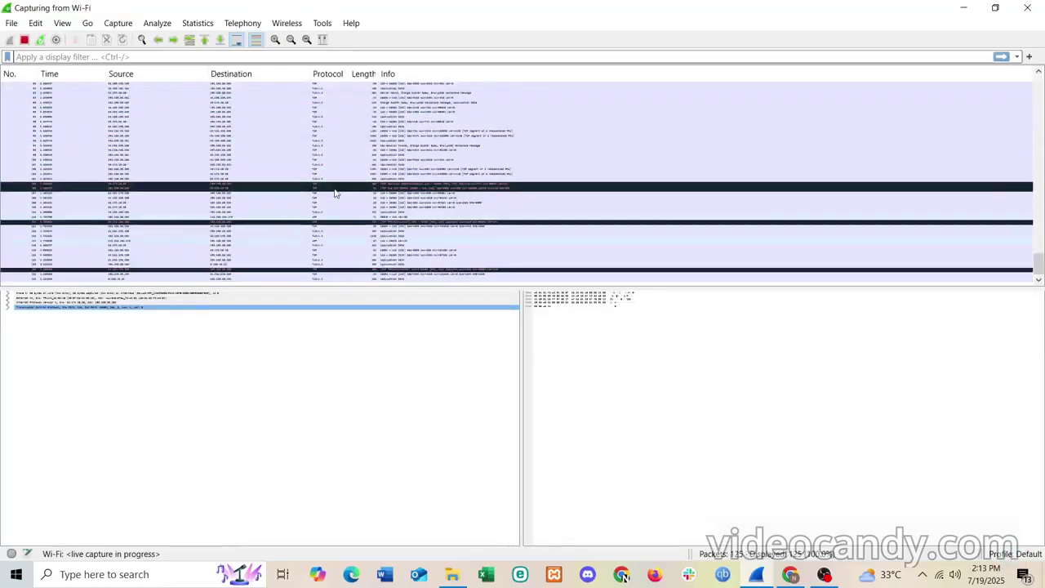
scroll(334, 193, up, 10)
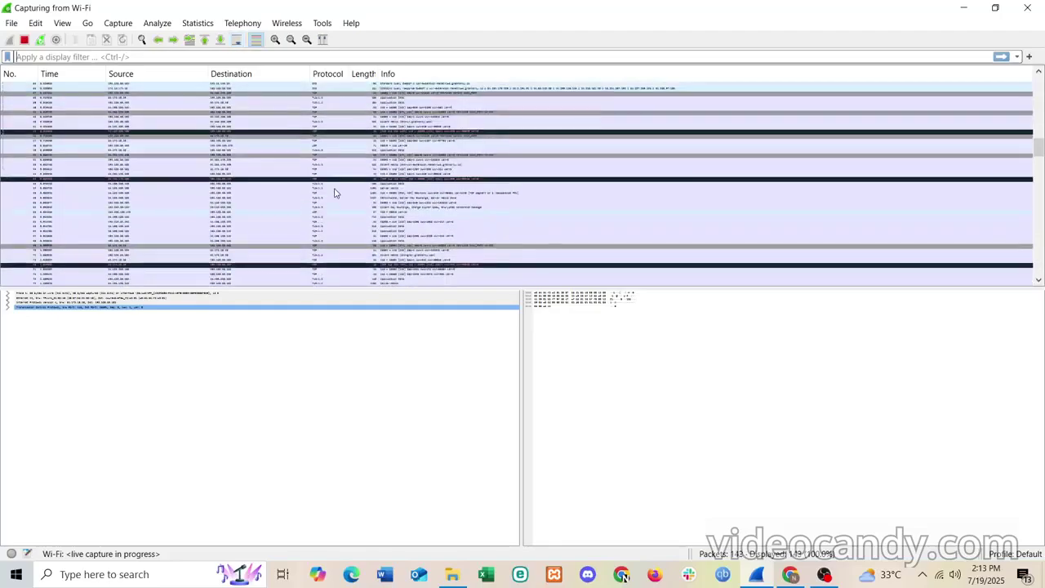
scroll(334, 193, up, 10)
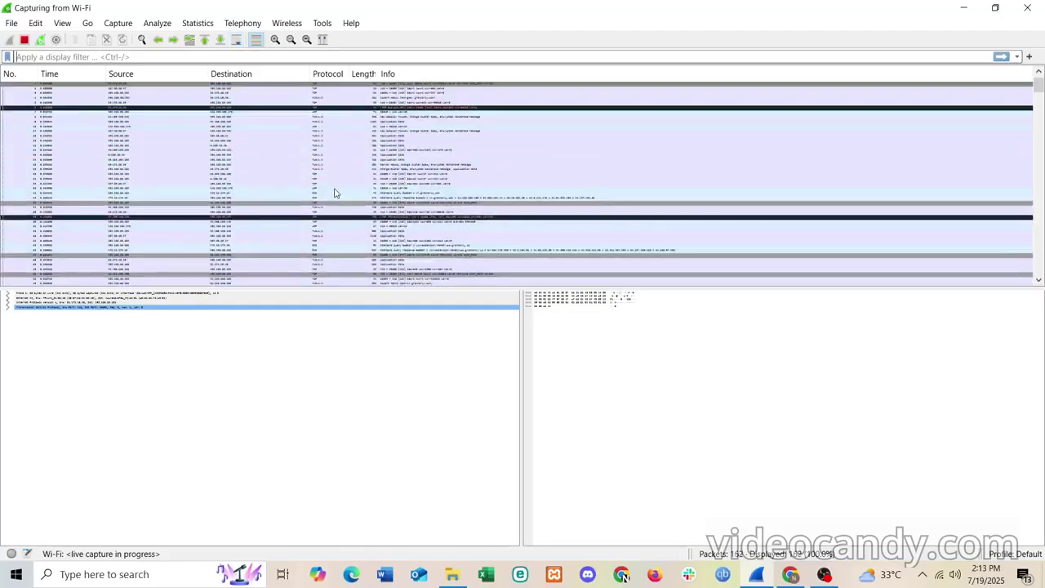
- Enlarge Wireshark's packet text three steps, then switch to the Lab 02 course page
key(ctrl+plus)
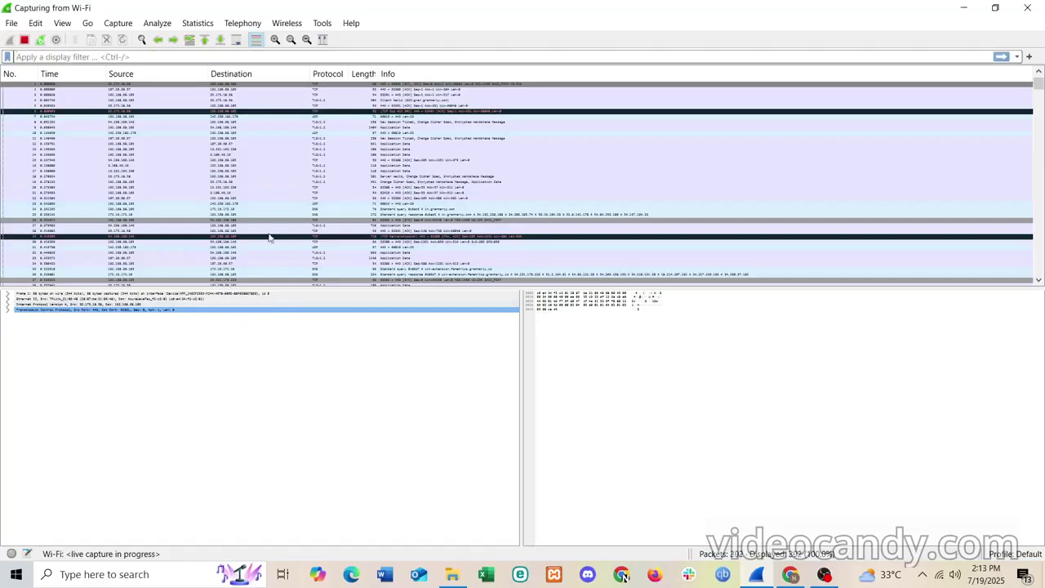
key(ctrl+plus)
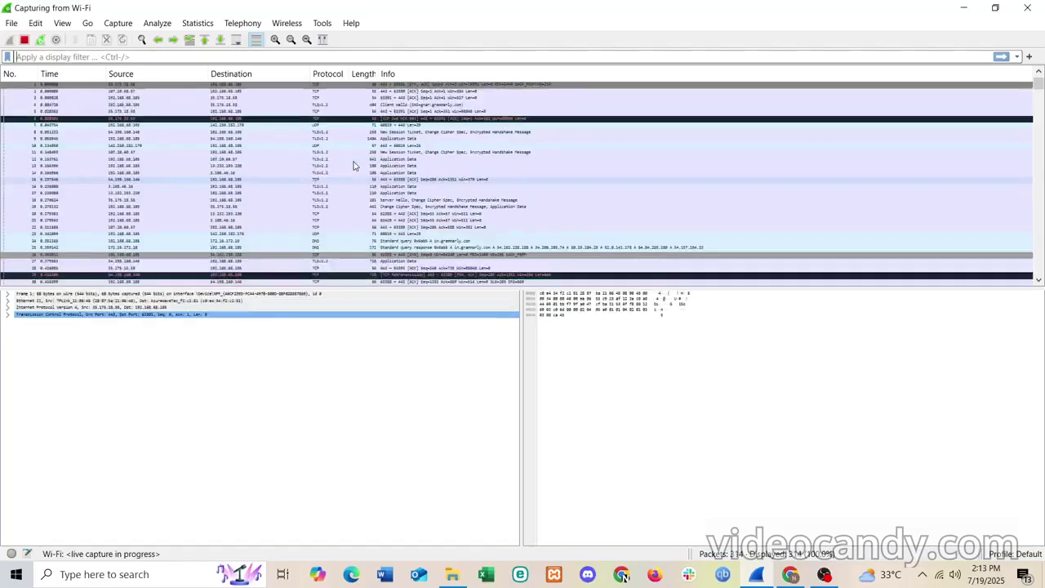
key(ctrl+slash)
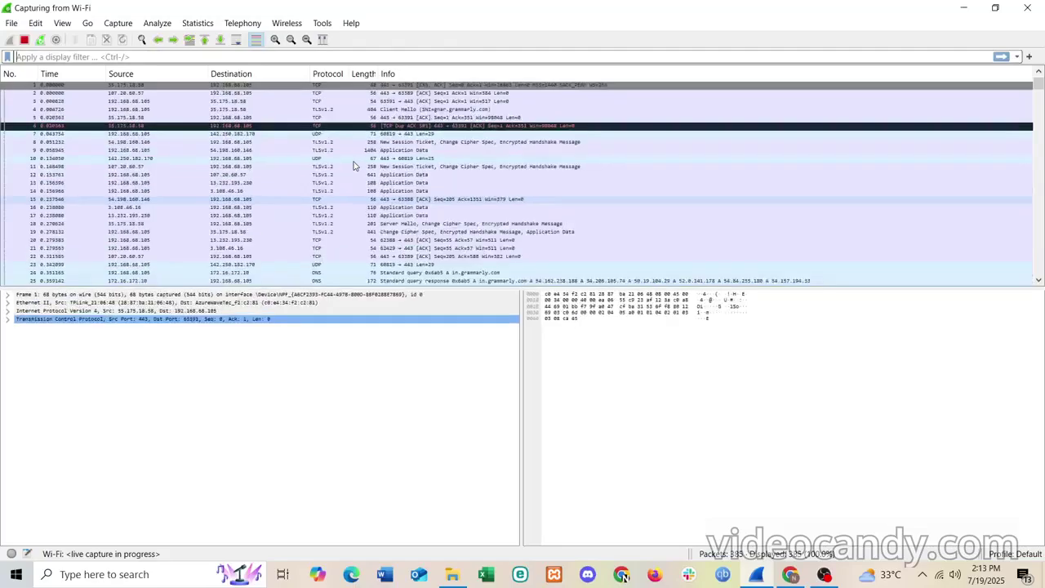
key(ctrl+plus)
key(ctrl+plus)
key(ctrl+plus)
key(ctrl+plus)
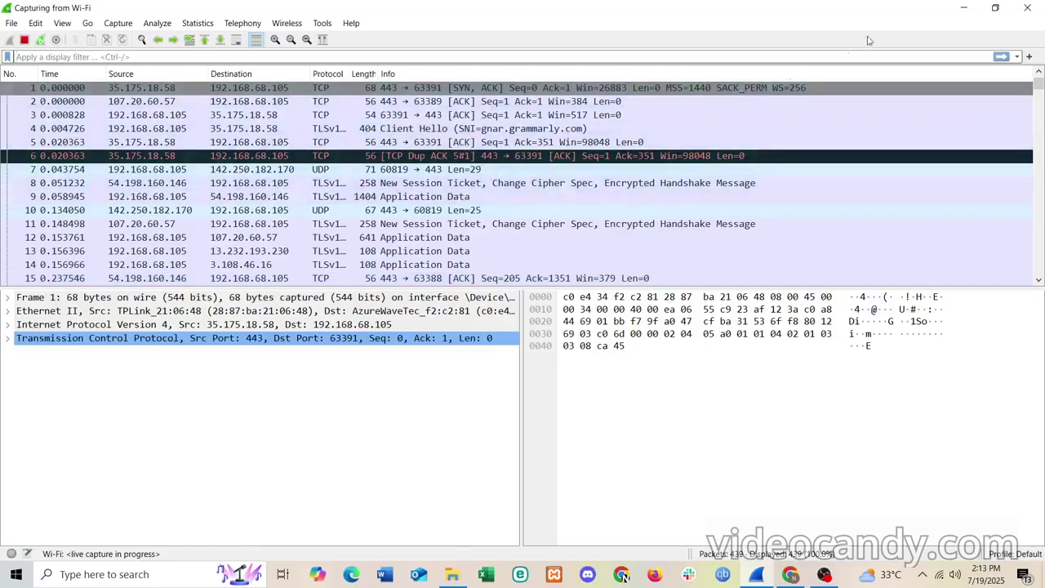
click(962, 10)
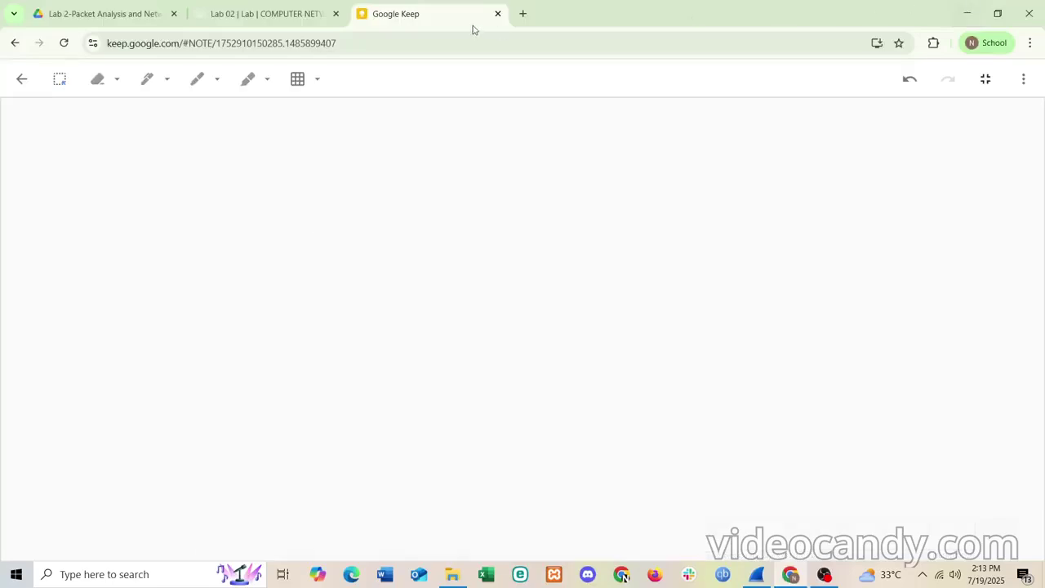
click(247, 4)
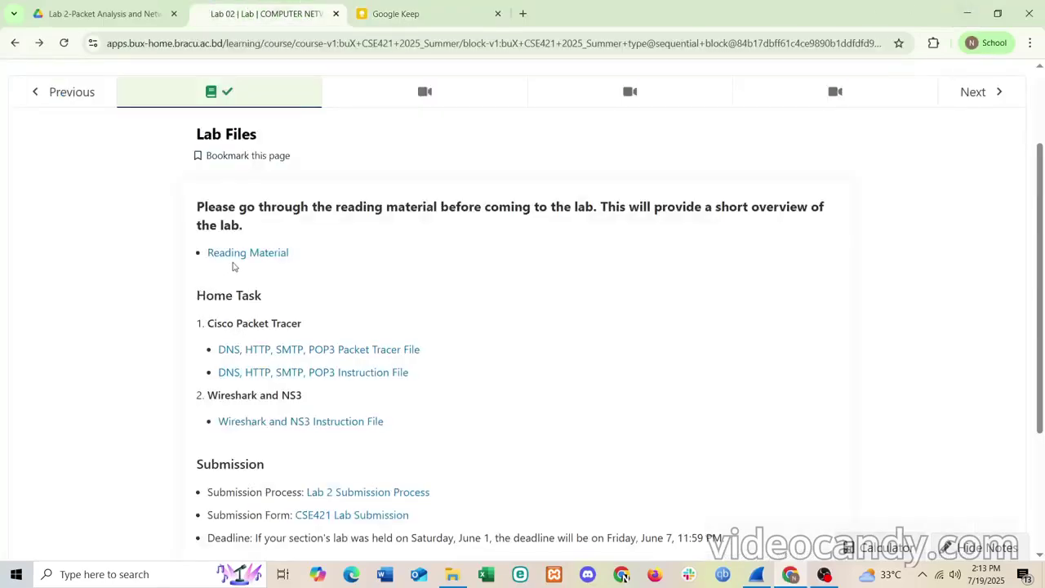
scroll(292, 367, down, 1)
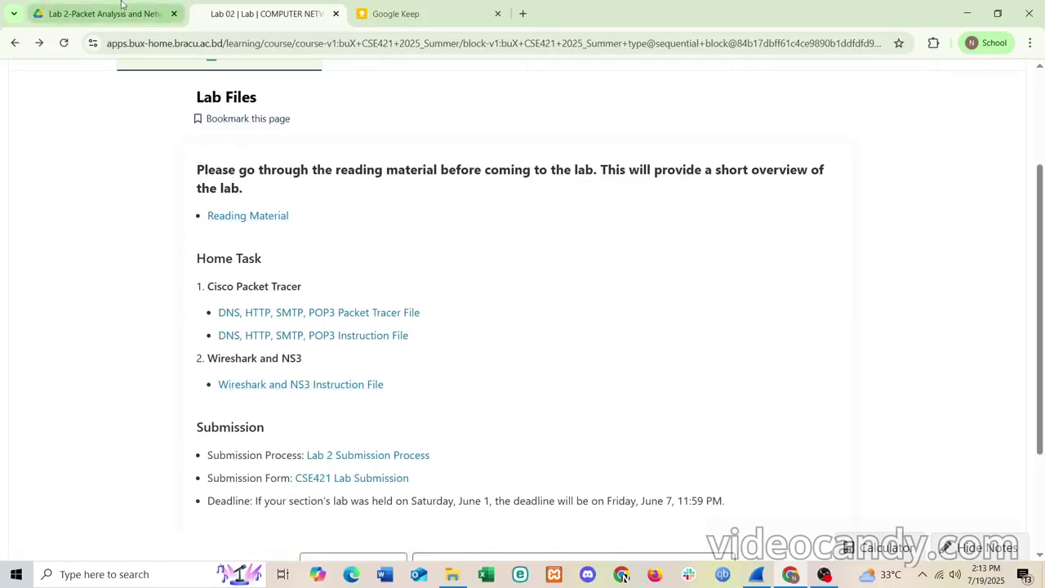
- Open the Lab 2 document at Task 1, mark 'Using Wireshark', and follow the Wireshark website link
click(107, 13)
scroll(324, 254, up, 20)
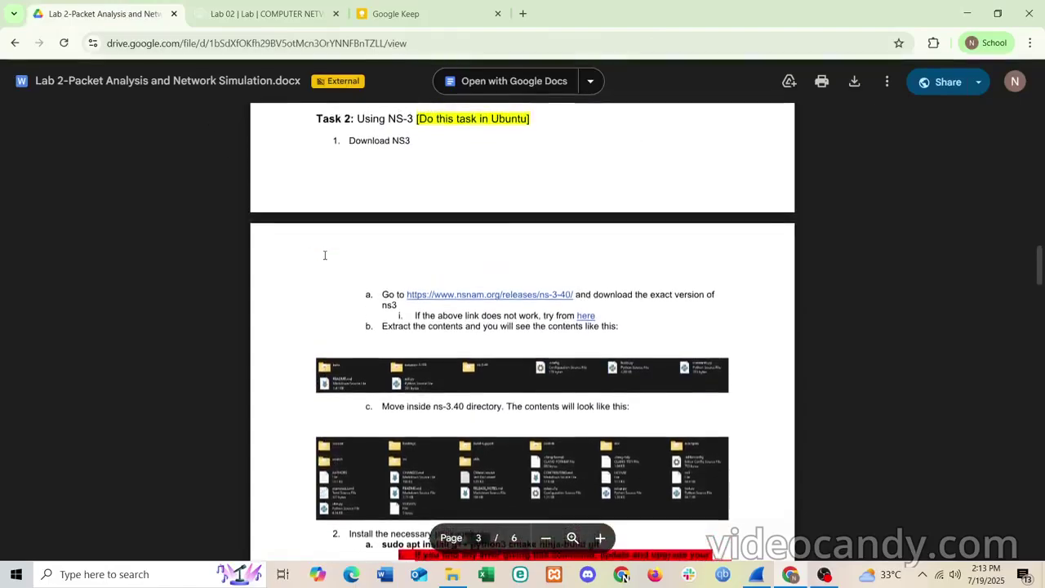
scroll(324, 254, up, 1)
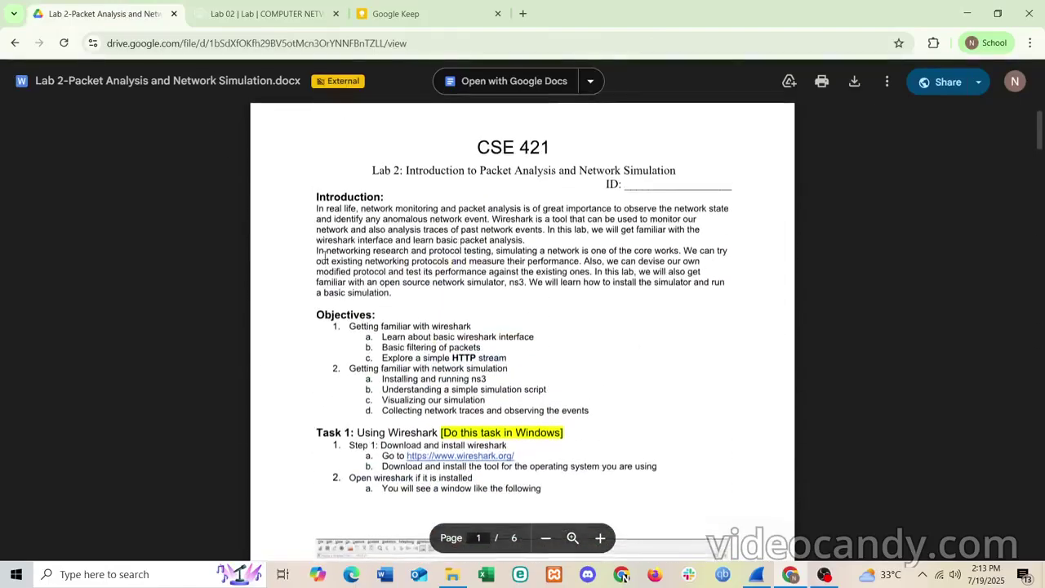
scroll(324, 255, down, 2)
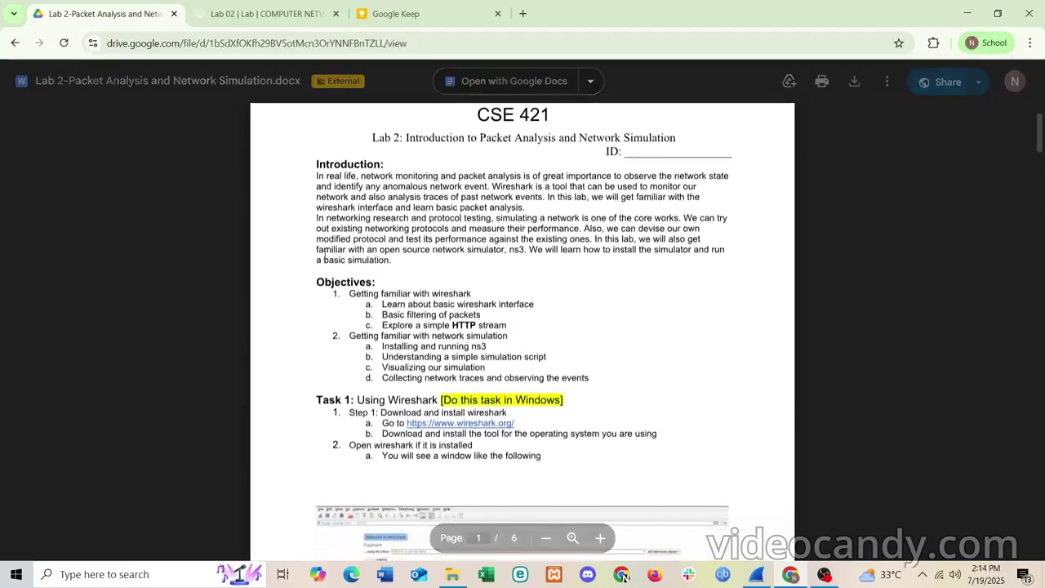
scroll(324, 255, down, 1)
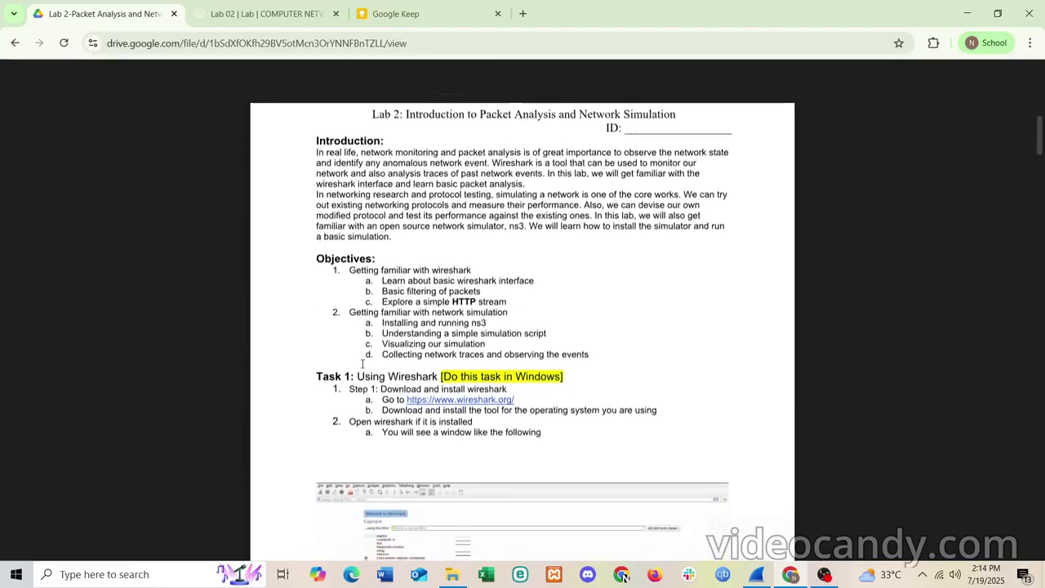
drag(357, 381, 408, 383)
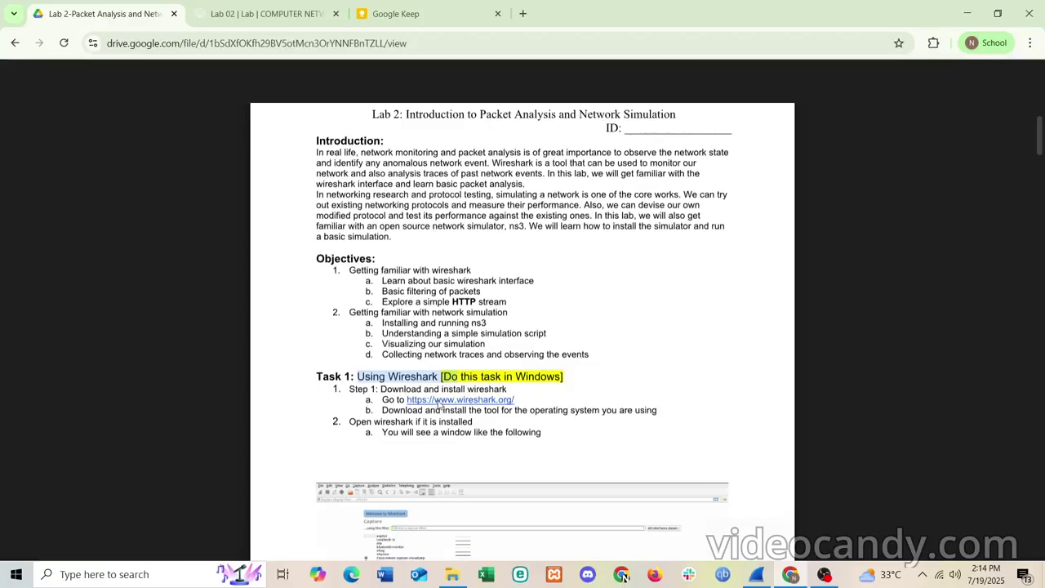
click(437, 400)
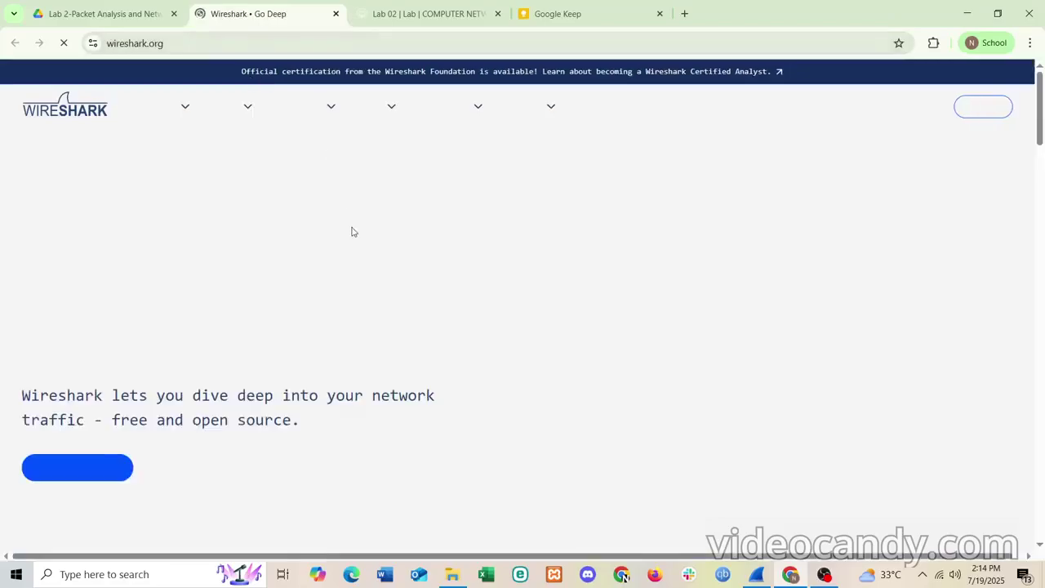
- Browse wireshark.org, close its tab, return to the Lab 02 tab, and bring Wireshark forward
scroll(421, 222, down, 10)
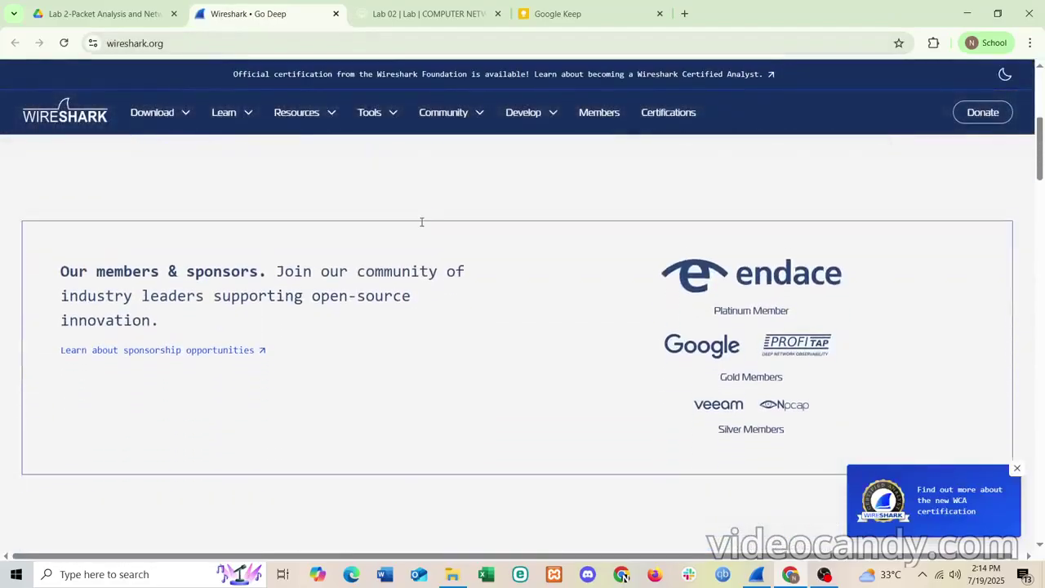
scroll(422, 225, down, 3)
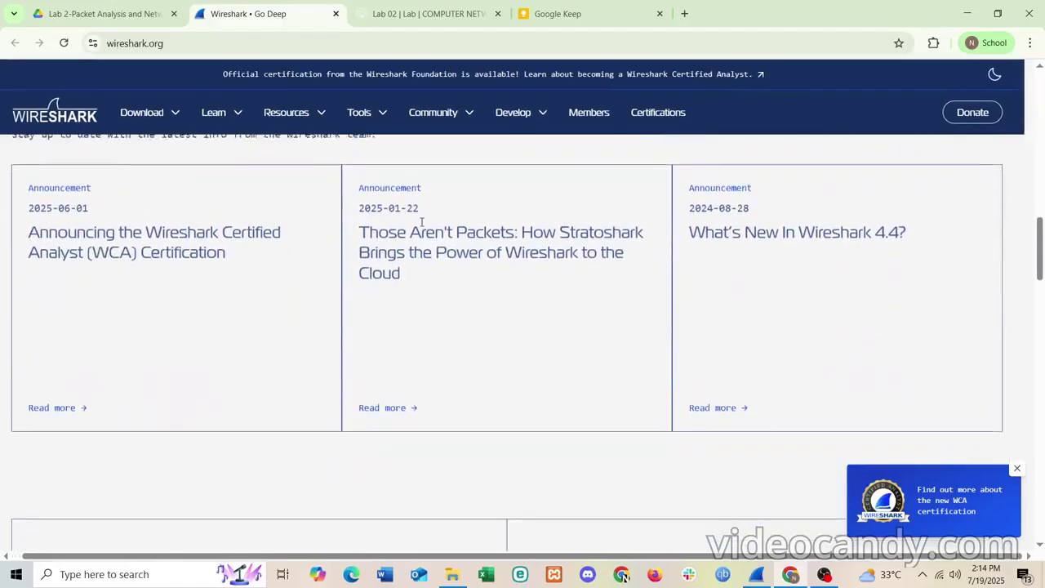
scroll(421, 222, up, 15)
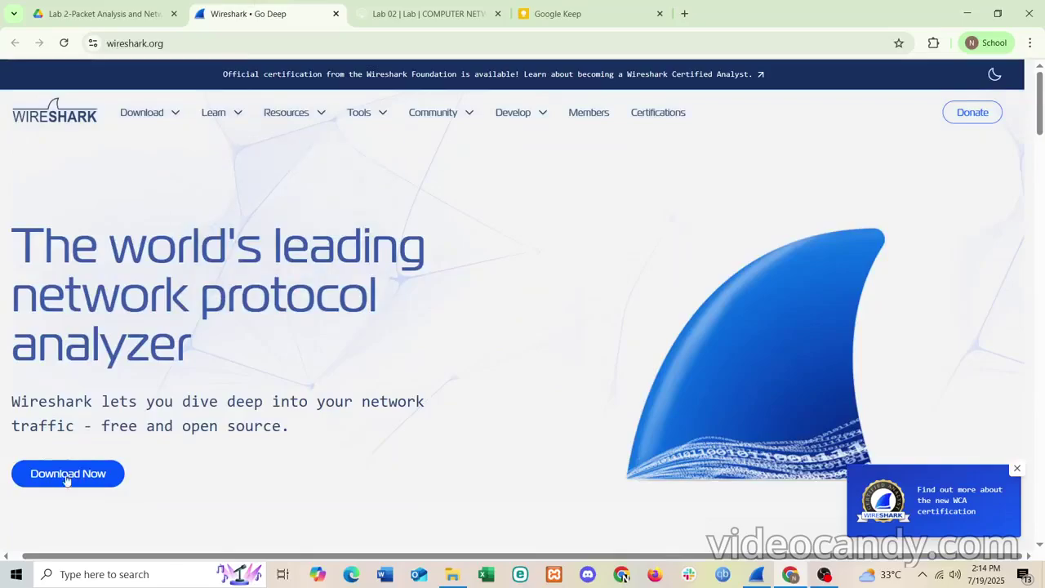
click(336, 14)
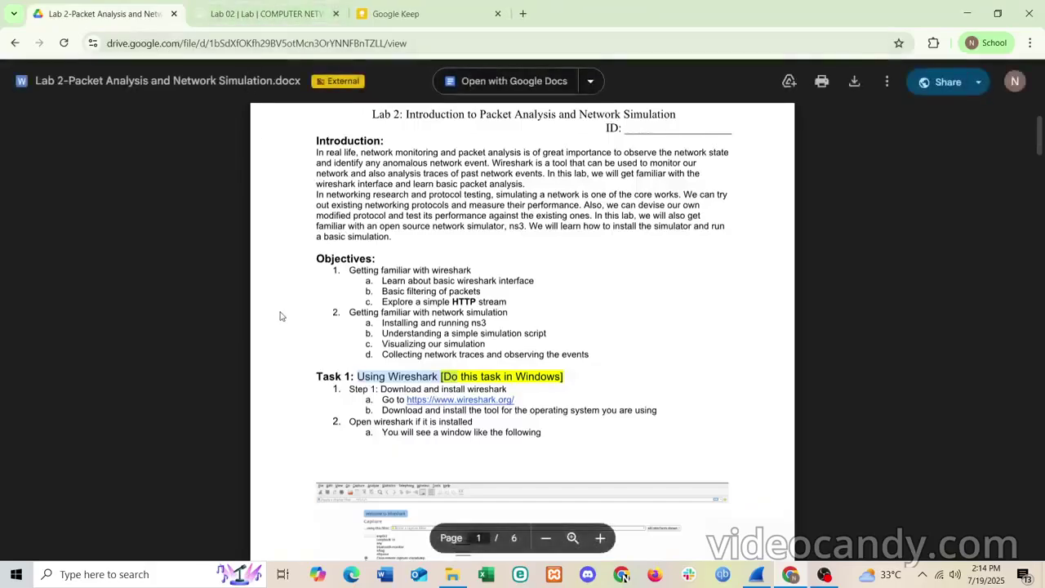
scroll(280, 316, down, 1)
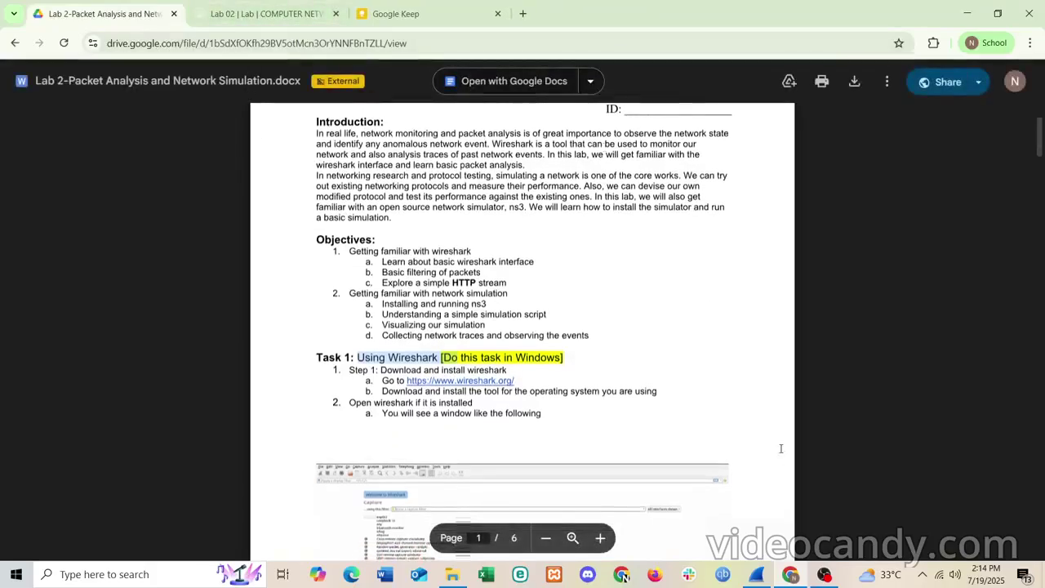
click(270, 14)
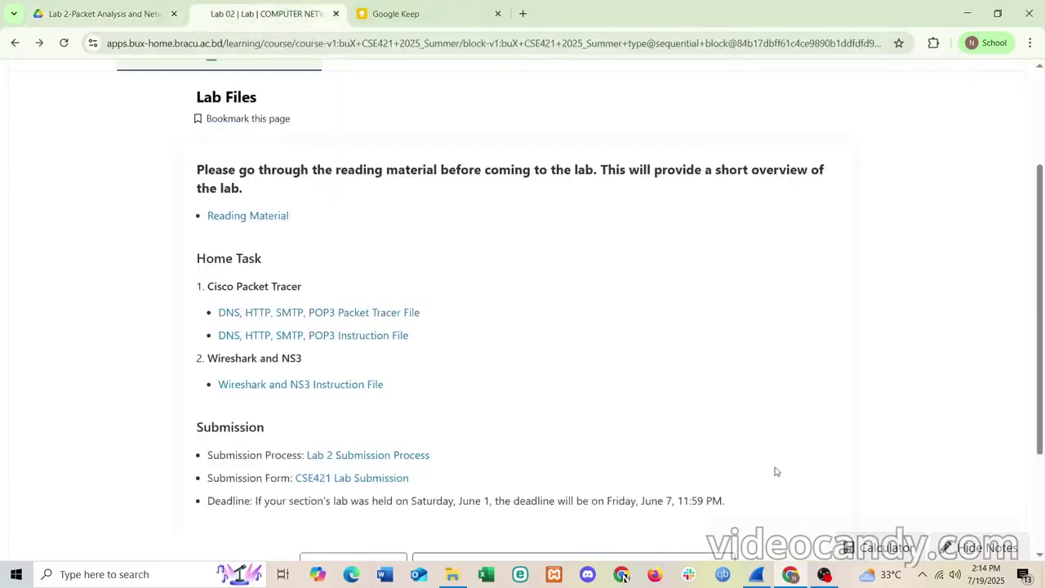
click(751, 578)
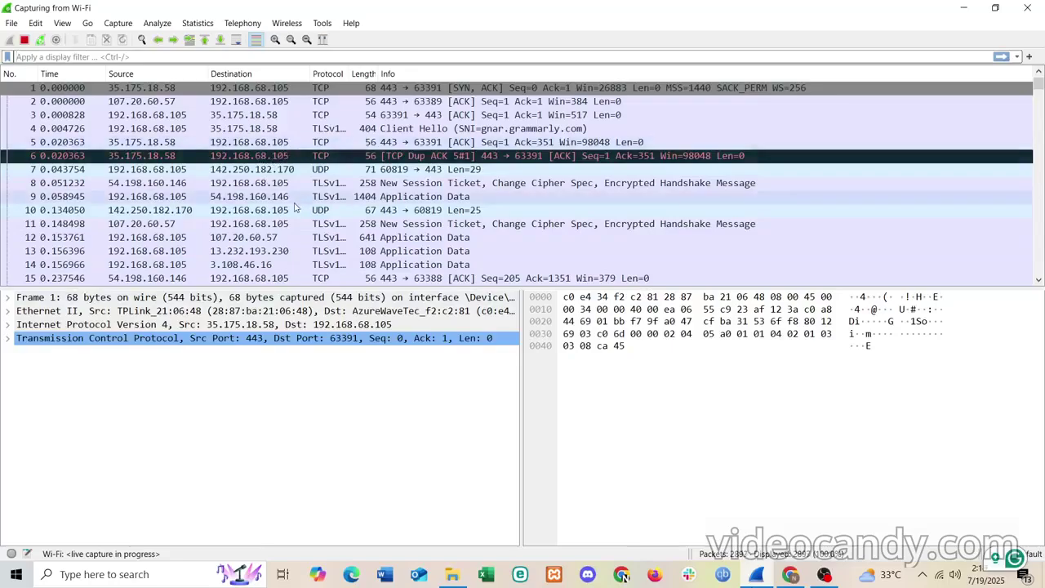
- Launch Command Prompt from the Windows search
scroll(326, 180, down, 20)
scroll(292, 209, up, 20)
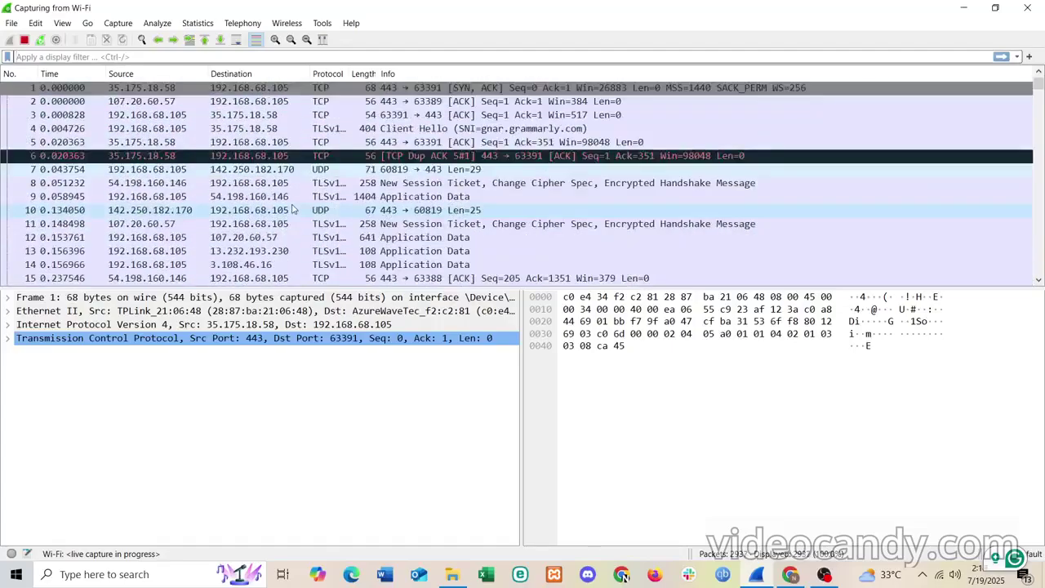
click(147, 574)
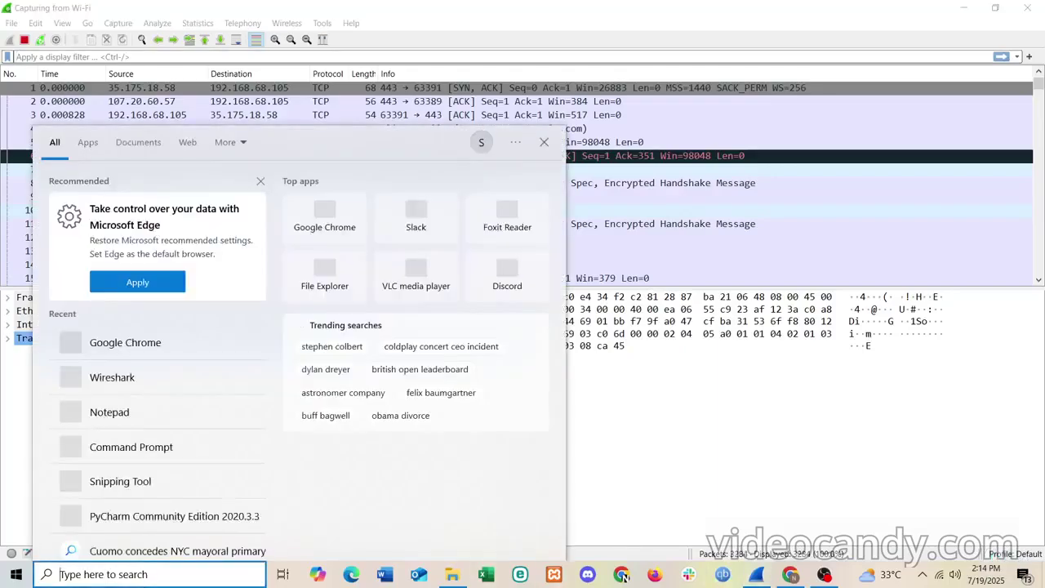
text(comma)
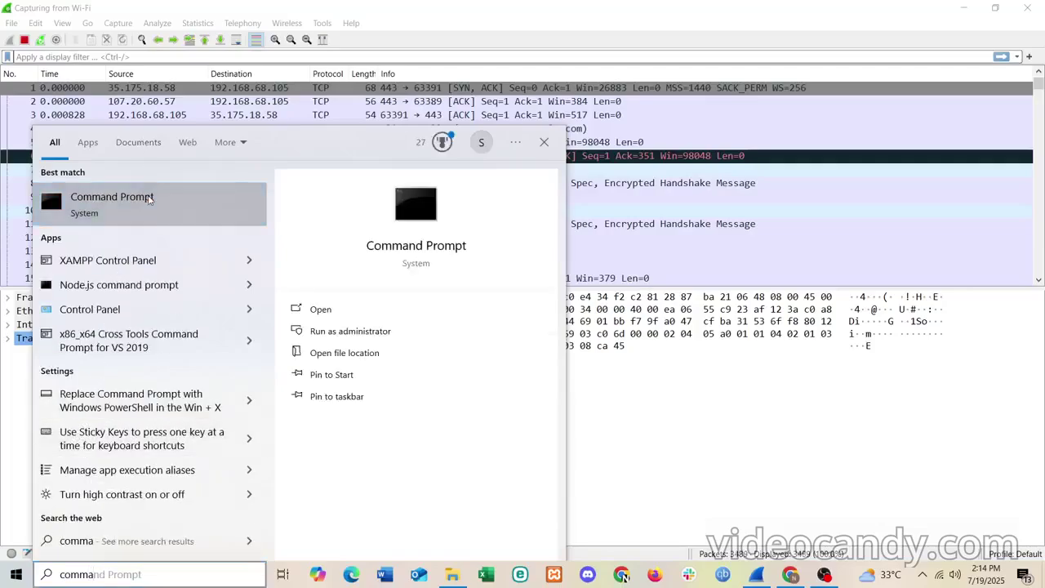
click(149, 199)
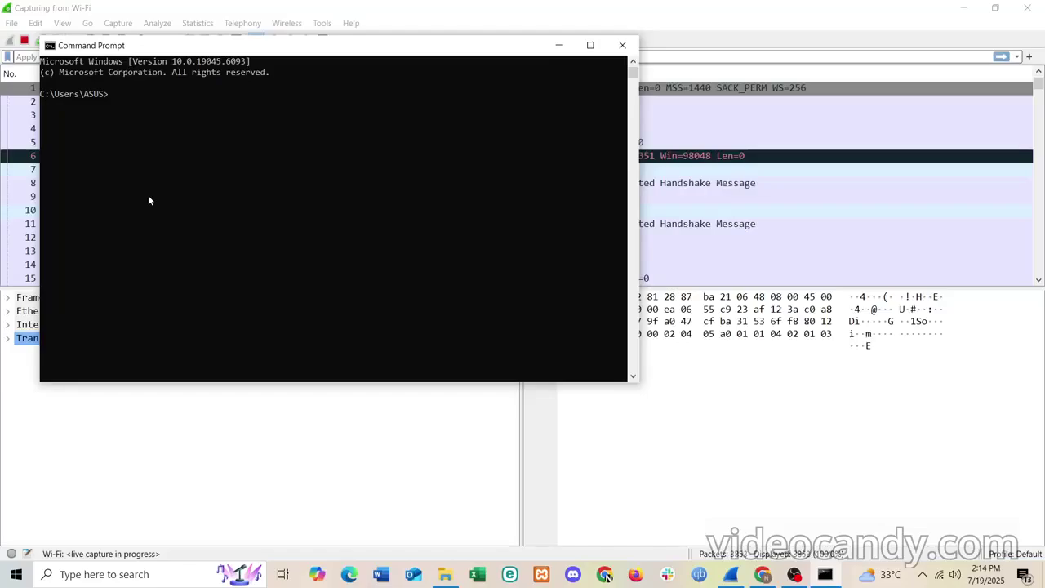
- Run ipconfig /all, mark the Wi-Fi IPv4 address 192.168.68.105, and minimize Command Prompt
text(ipconfig /all)
key(Return)
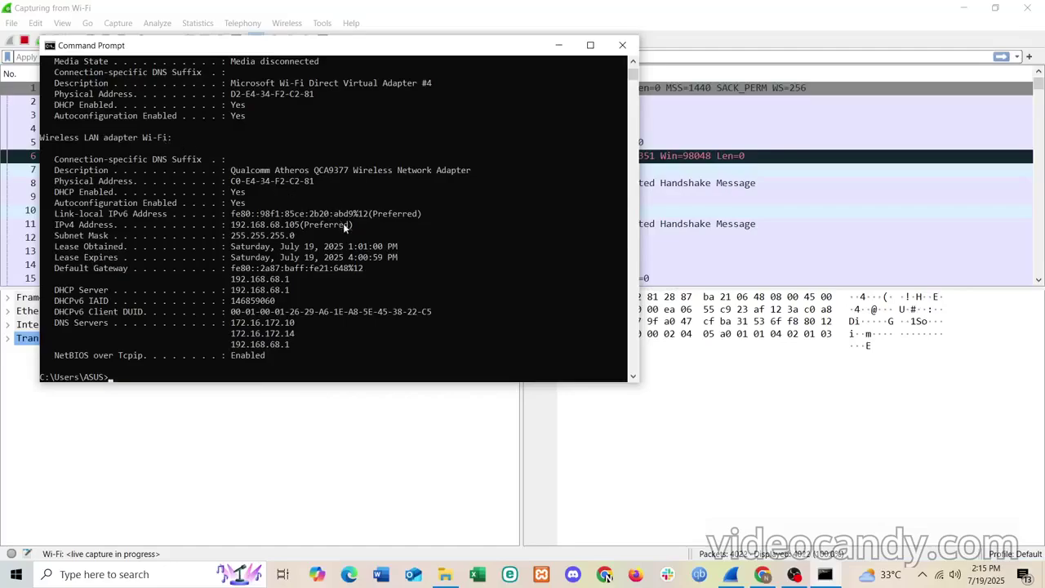
drag(356, 230, 235, 231)
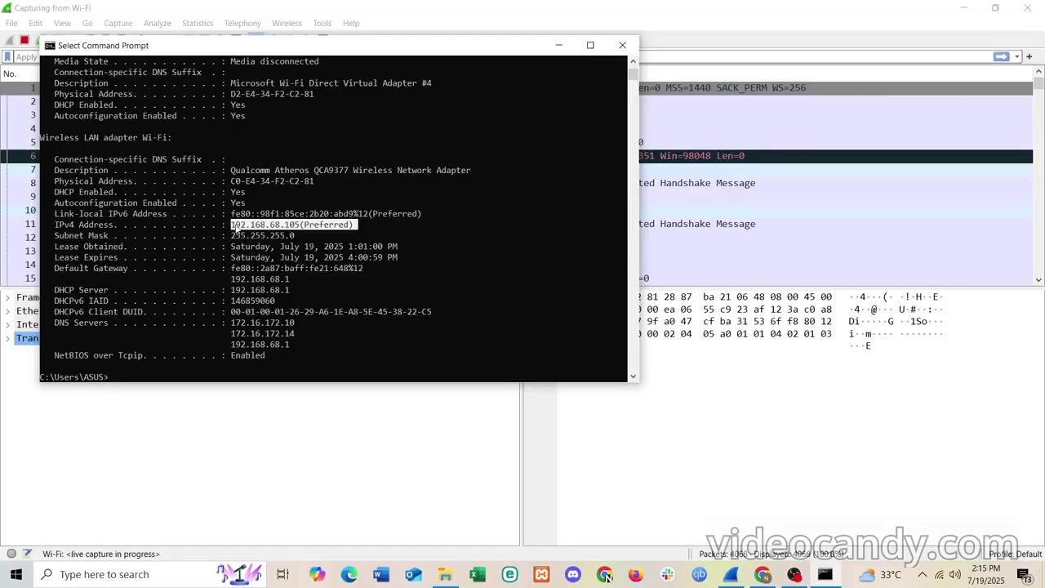
scroll(205, 175, up, 7)
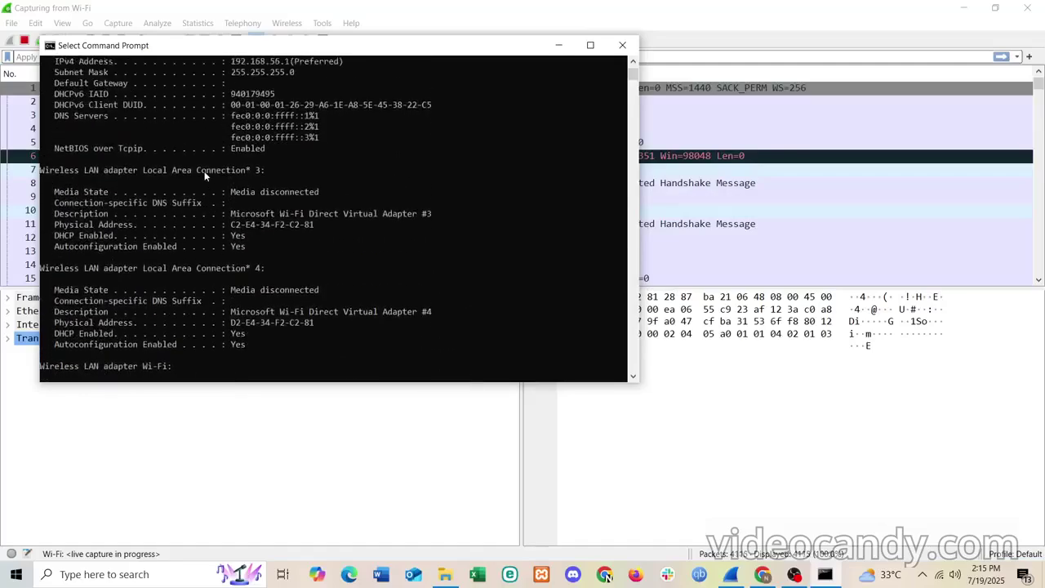
scroll(205, 176, down, 7)
scroll(205, 175, down, 2)
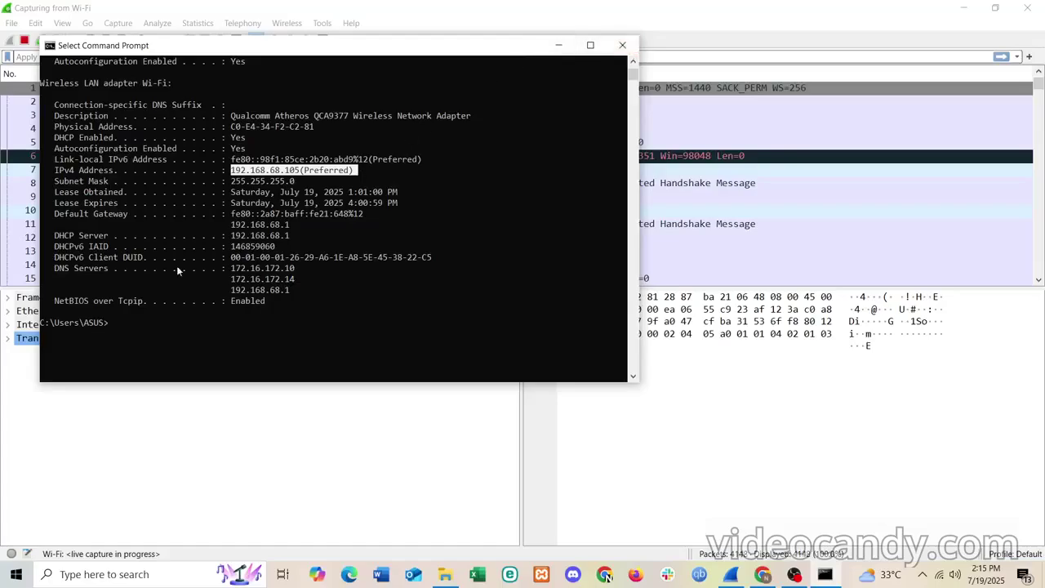
click(558, 45)
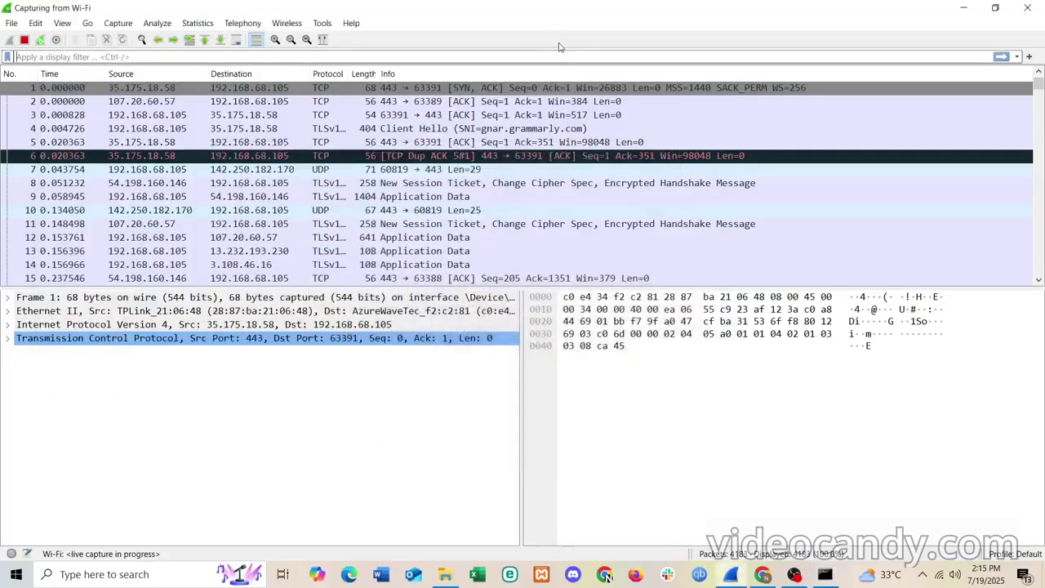
click(763, 575)
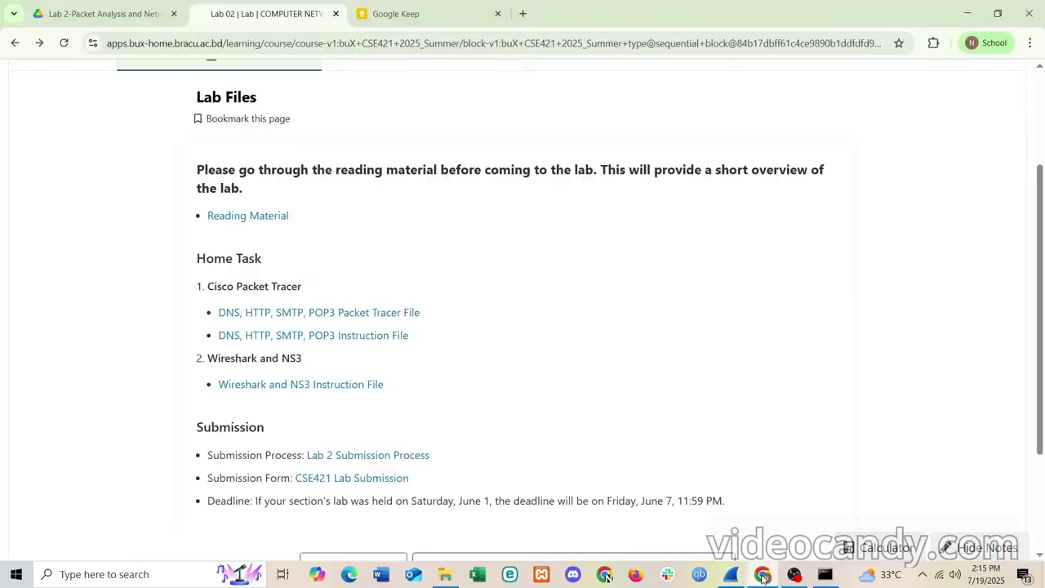
click(522, 13)
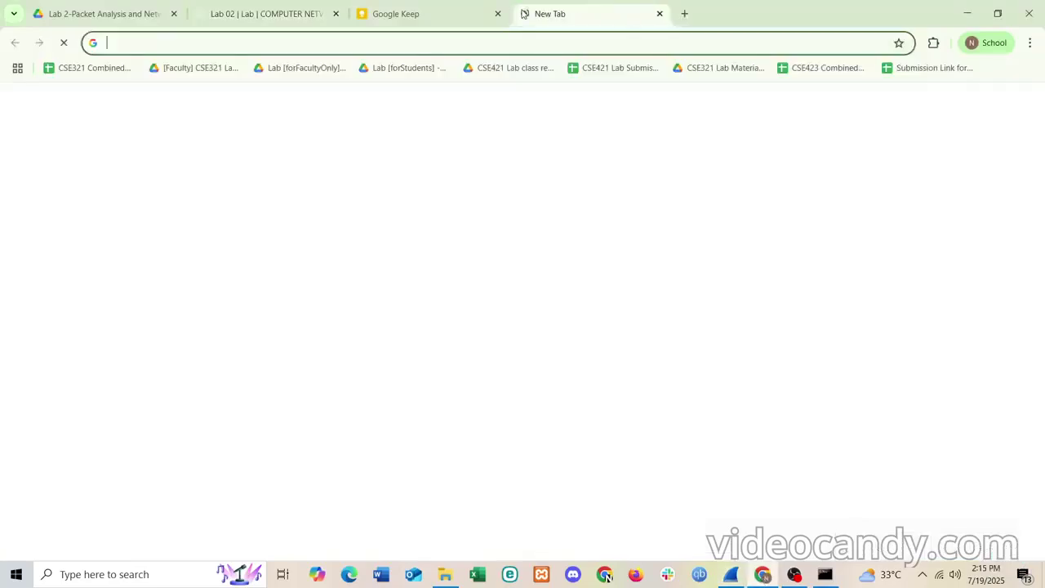
click(408, 45)
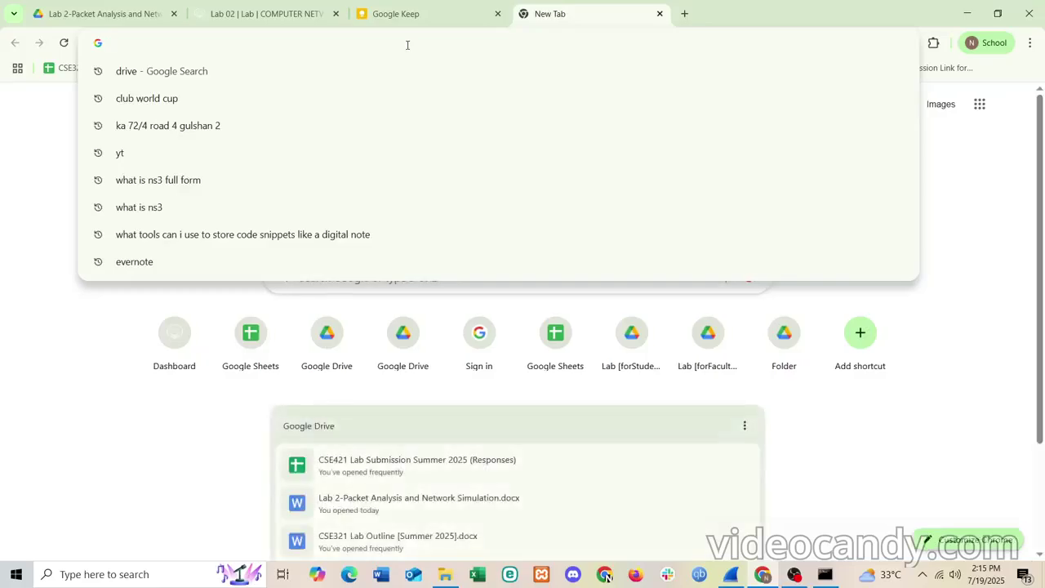
text(nder.tele)
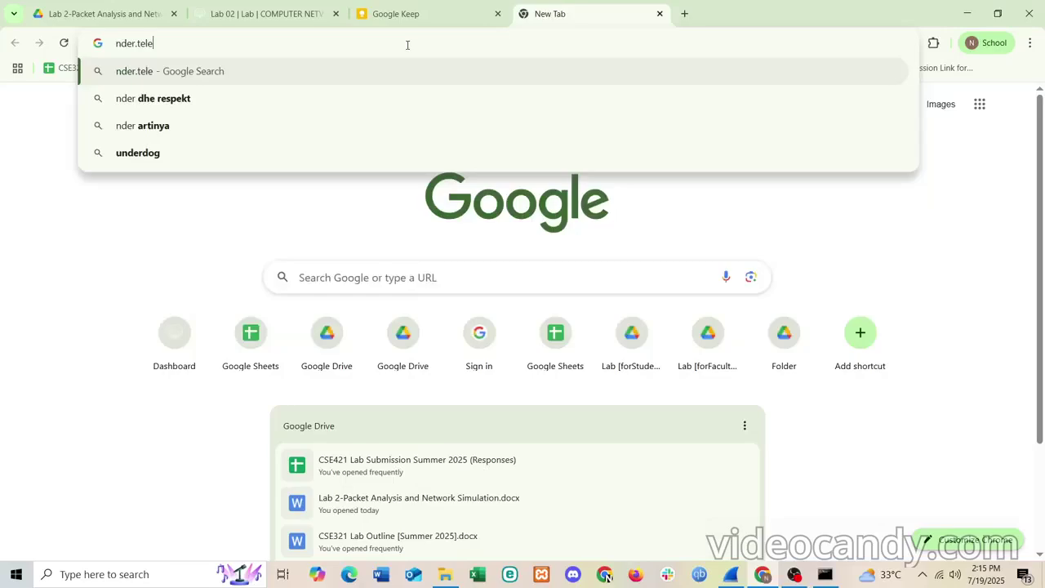
text(talk.com)
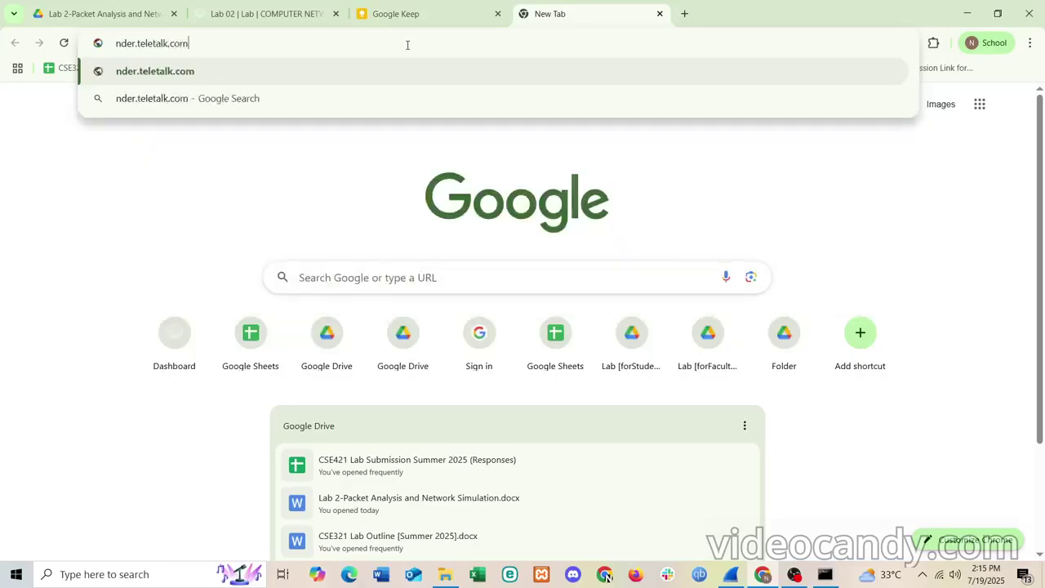
text(.)
text(bd)
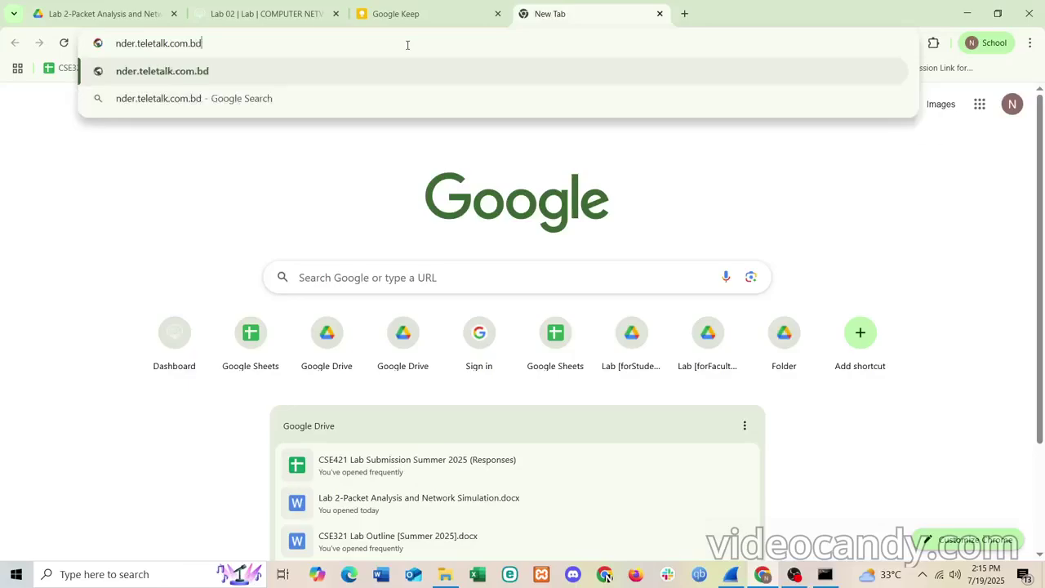
key(Return)
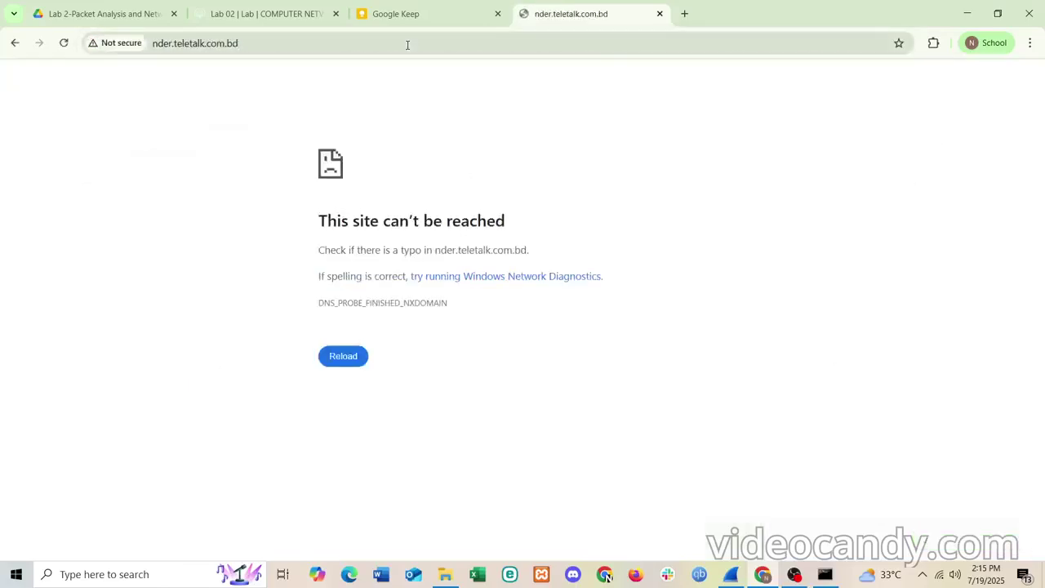
click(337, 362)
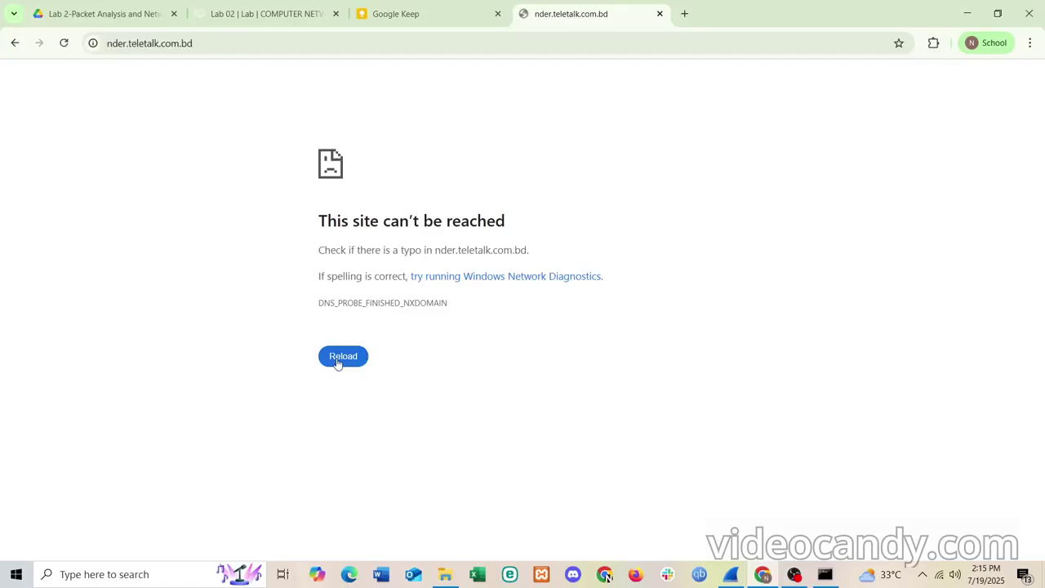
click(659, 14)
- Search Google in a new tab for 'HTTP server only'
click(523, 14)
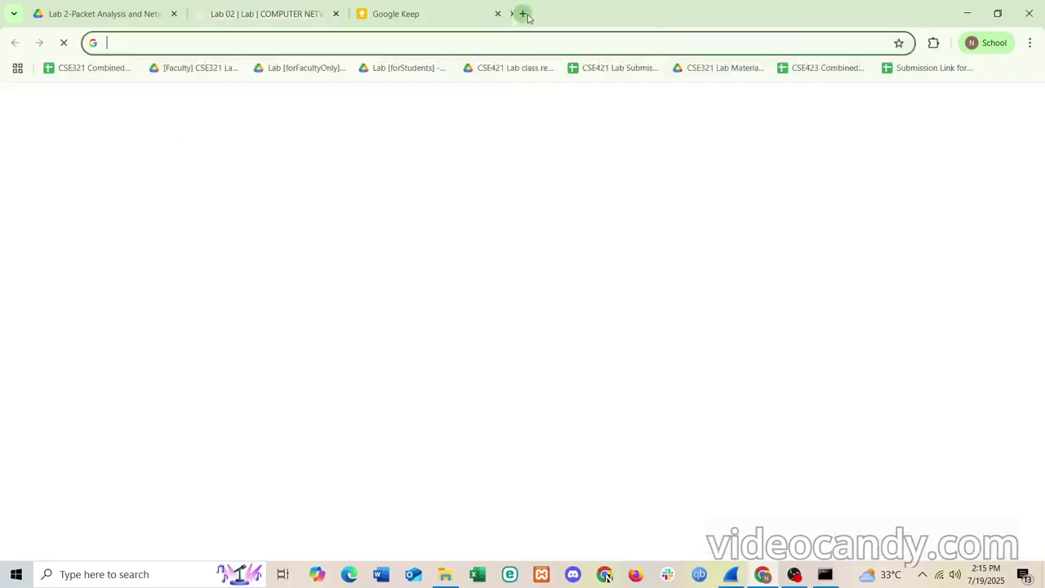
text(HTT)
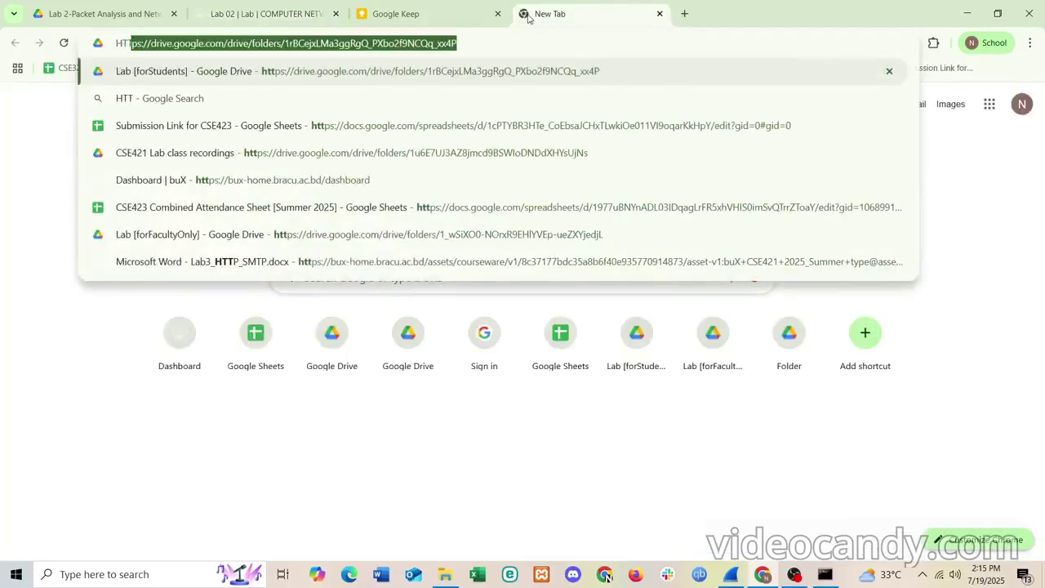
text(P server )
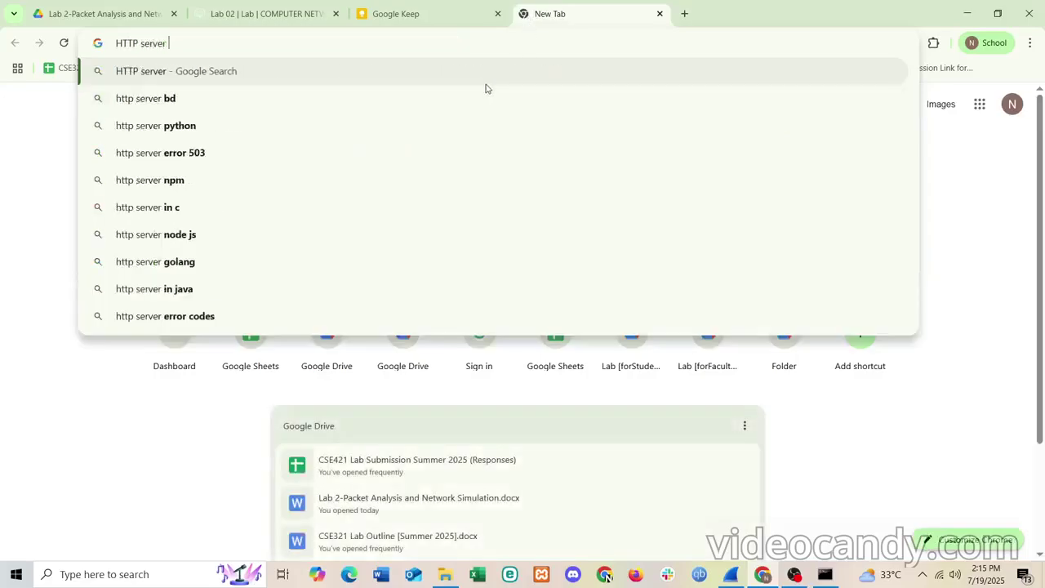
text(only)
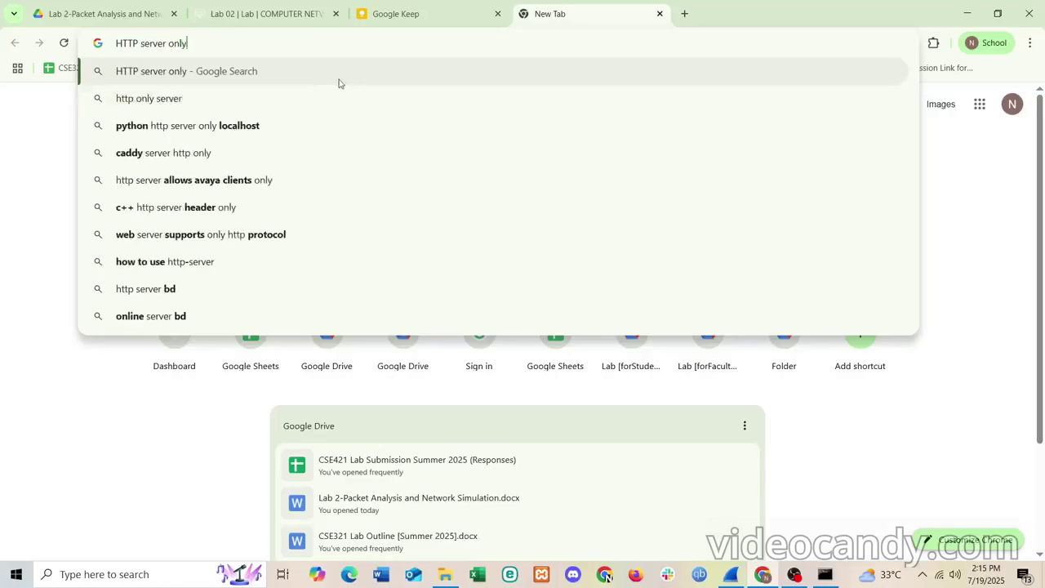
click(319, 74)
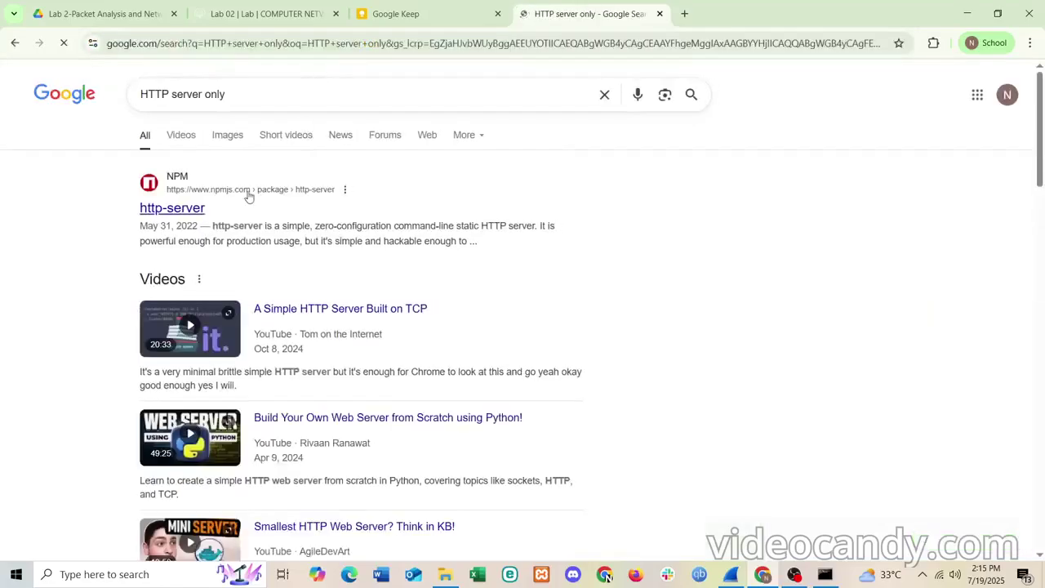
scroll(231, 200, down, 2)
scroll(231, 200, down, 3)
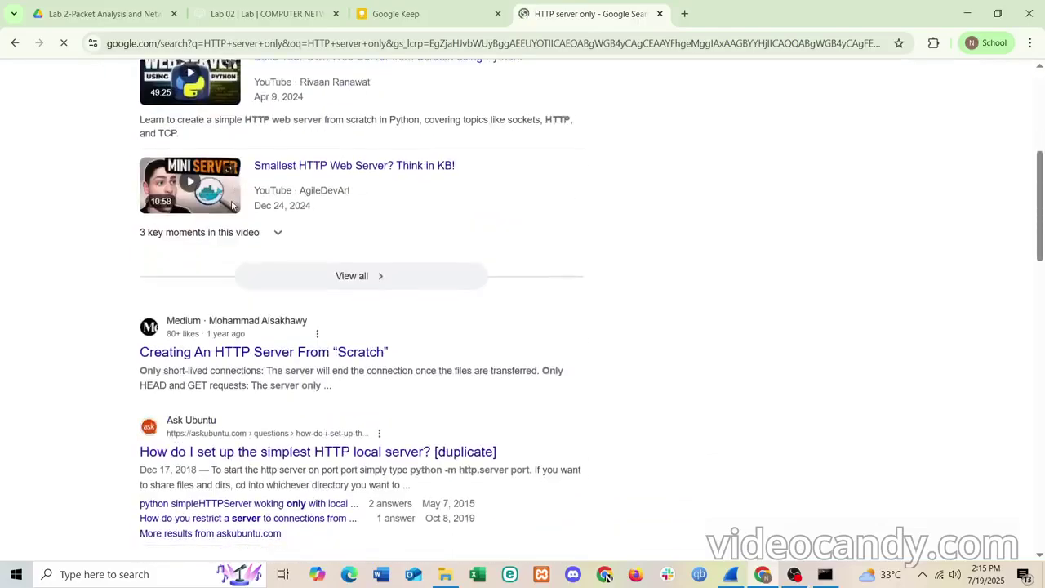
scroll(231, 204, down, 3)
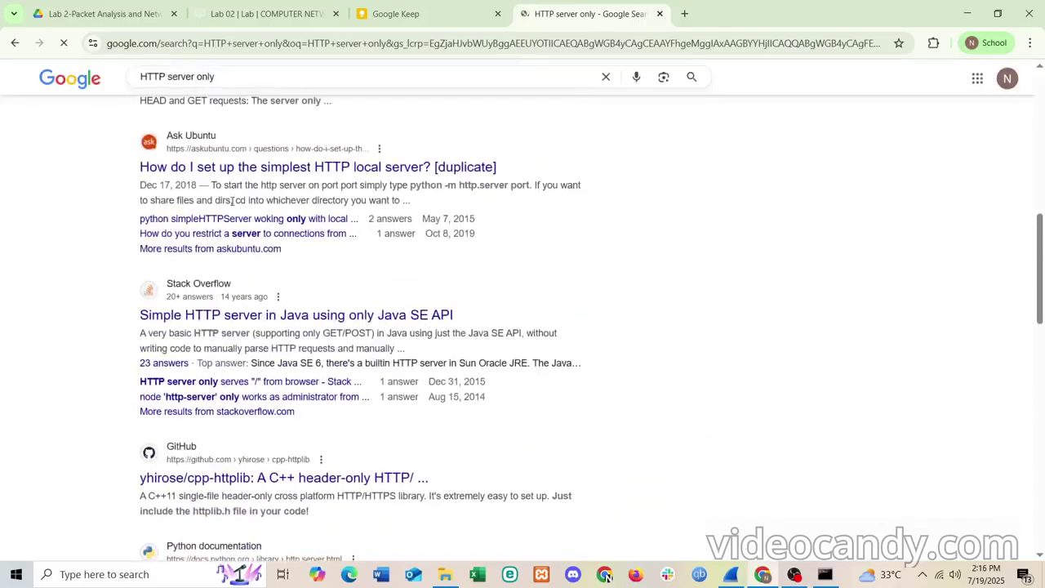
scroll(286, 105, up, 8)
- Refine the search by adding 'with no s' to the query
click(286, 105)
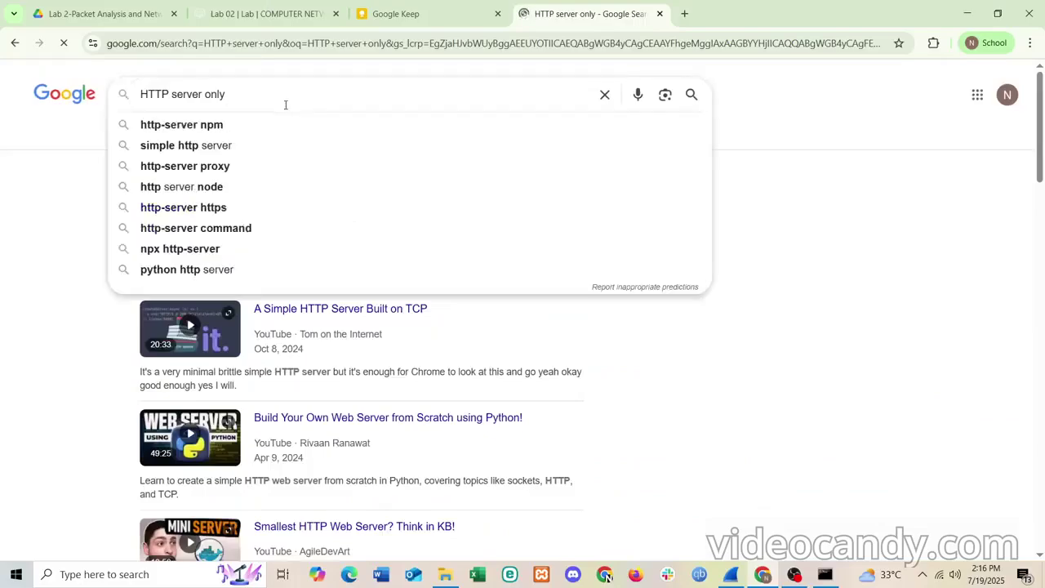
text(with n)
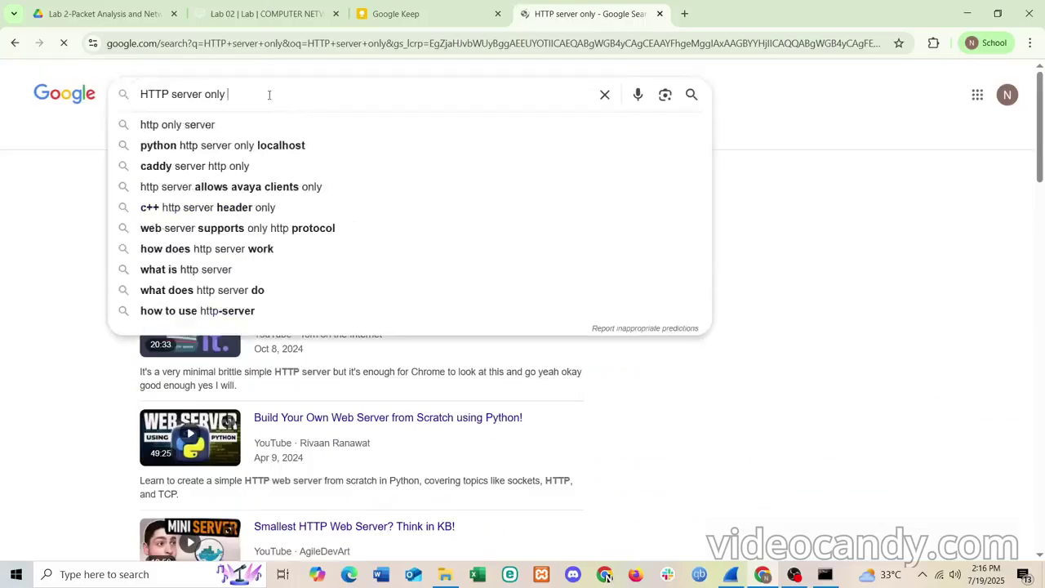
text(o s)
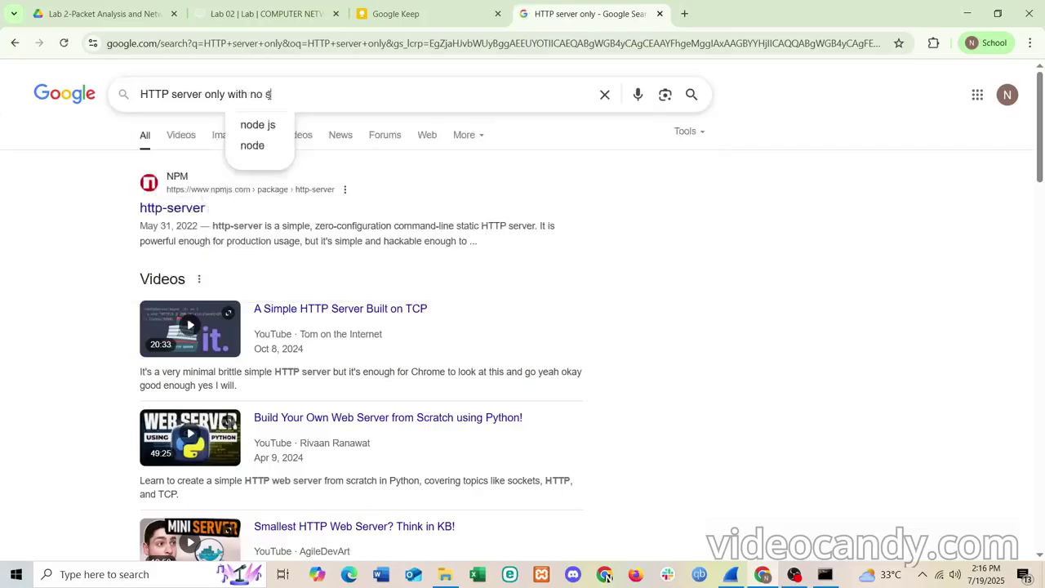
key(Return)
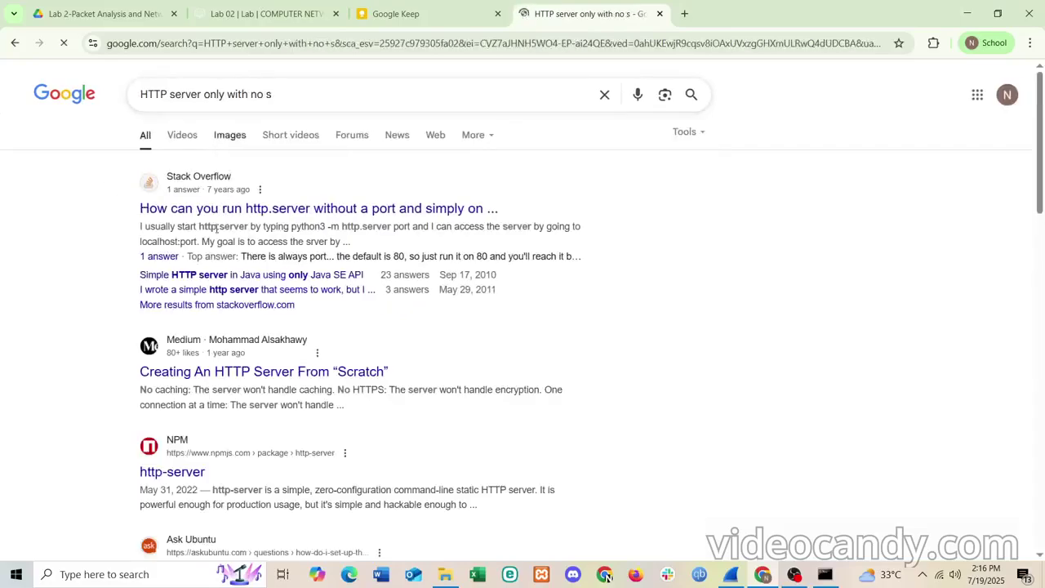
scroll(204, 303, down, 3)
scroll(204, 303, down, 5)
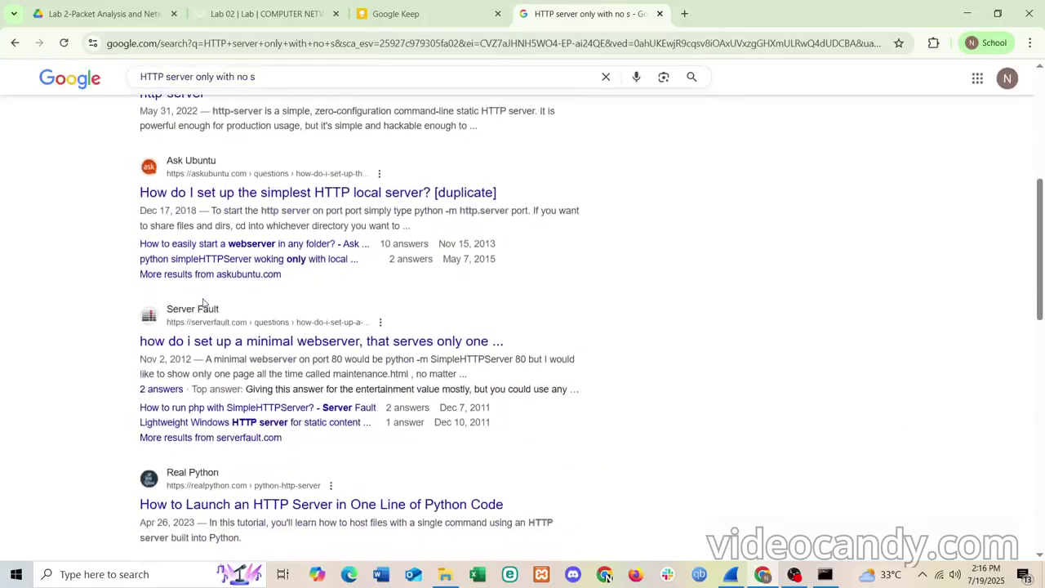
scroll(205, 302, down, 1)
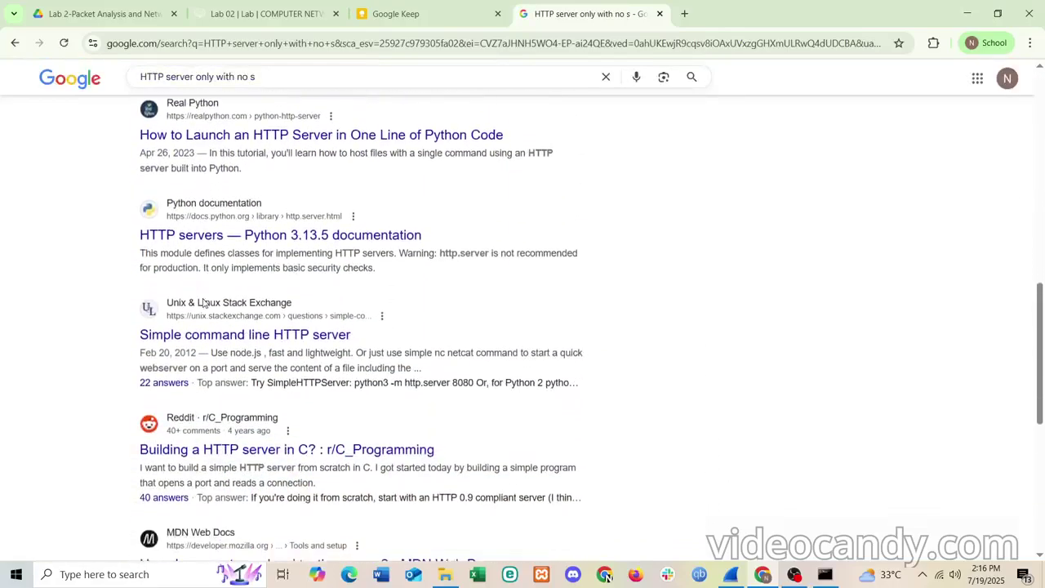
scroll(204, 303, up, 8)
- Change the query to 'HTTP insecure website' and search again
click(324, 92)
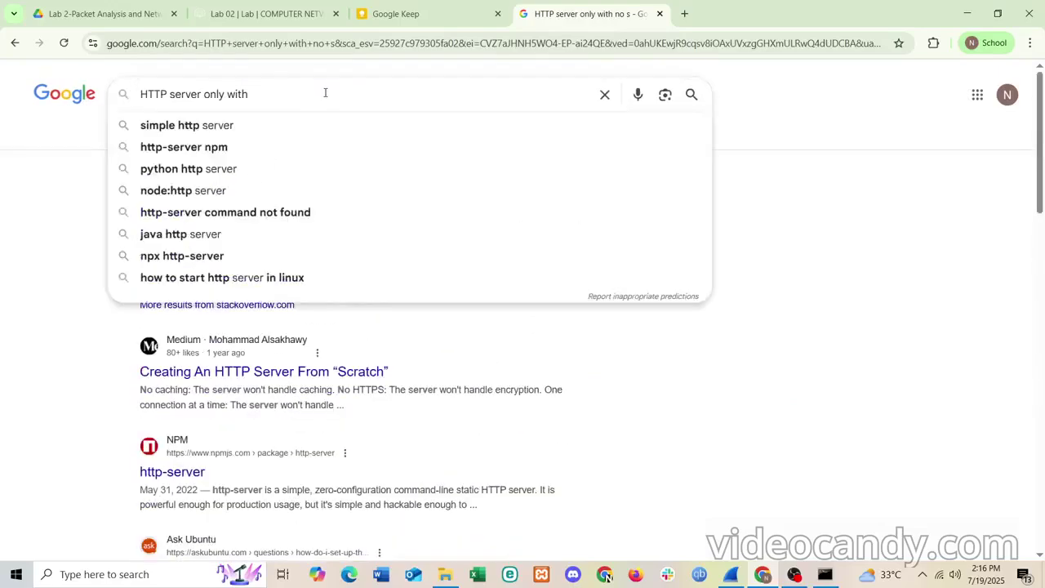
key(BackSpace)
key(BackSpace)
key(BackSpace)
key(BackSpace)
key(BackSpace)
key(BackSpace)
key(BackSpace)
key(BackSpace)
key(BackSpace)
key(BackSpace)
key(BackSpace)
key(BackSpace)
key(BackSpace)
key(BackSpace)
key(BackSpace)
key(BackSpace)
key(BackSpace)
text(ins)
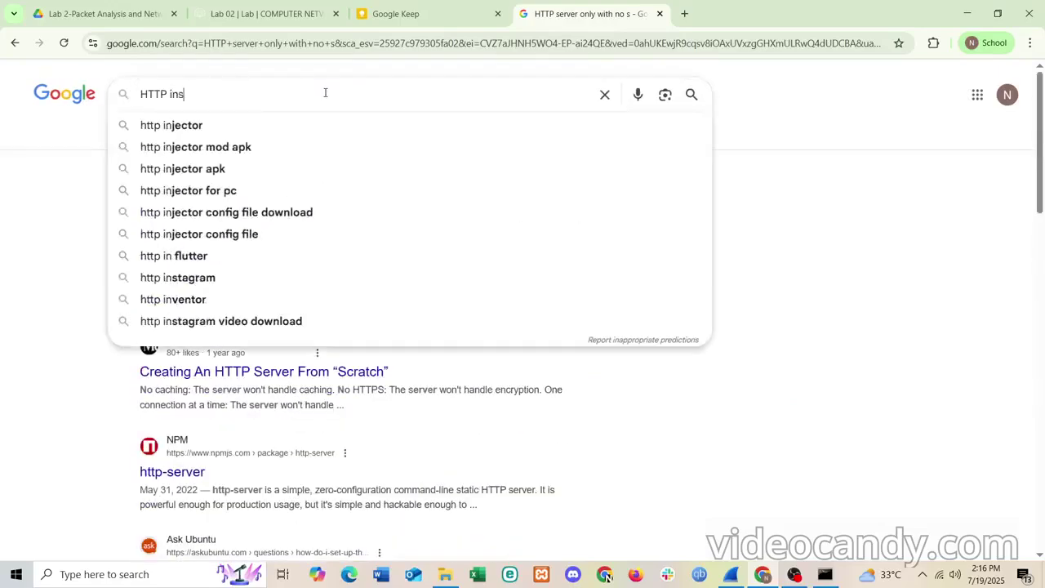
text(ecure se)
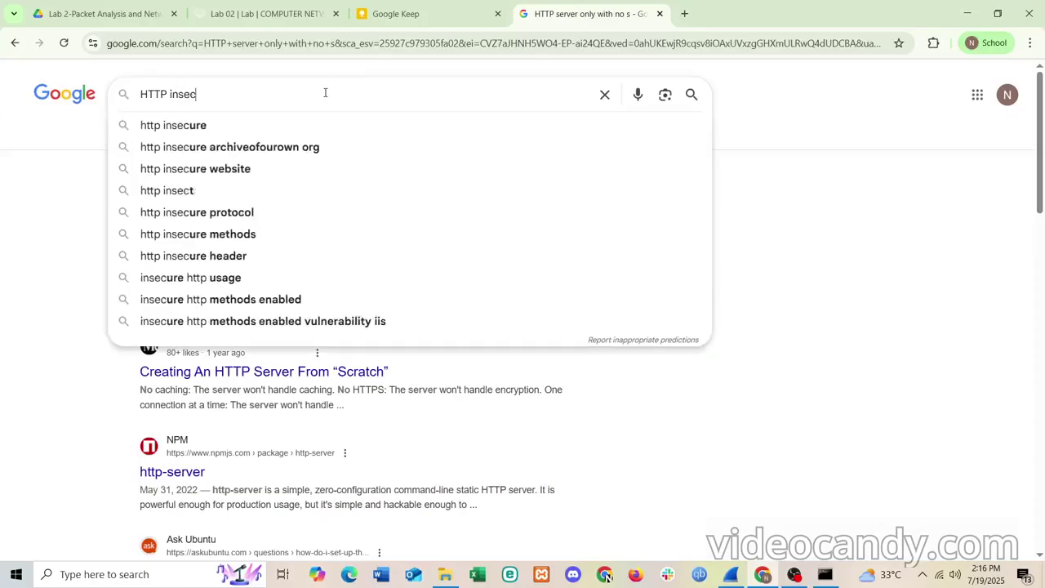
key(BackSpace)
key(BackSpace)
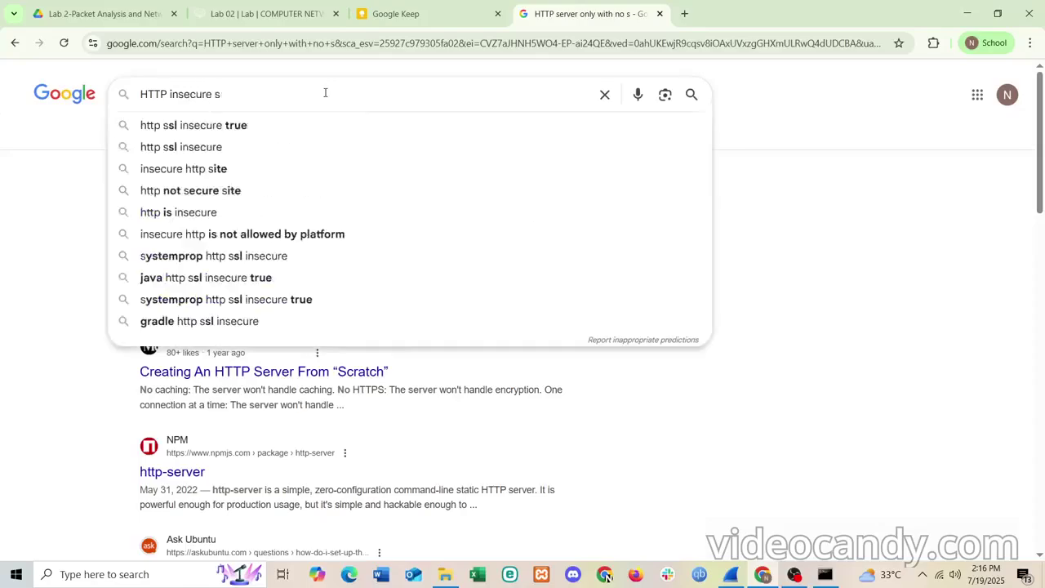
text(website)
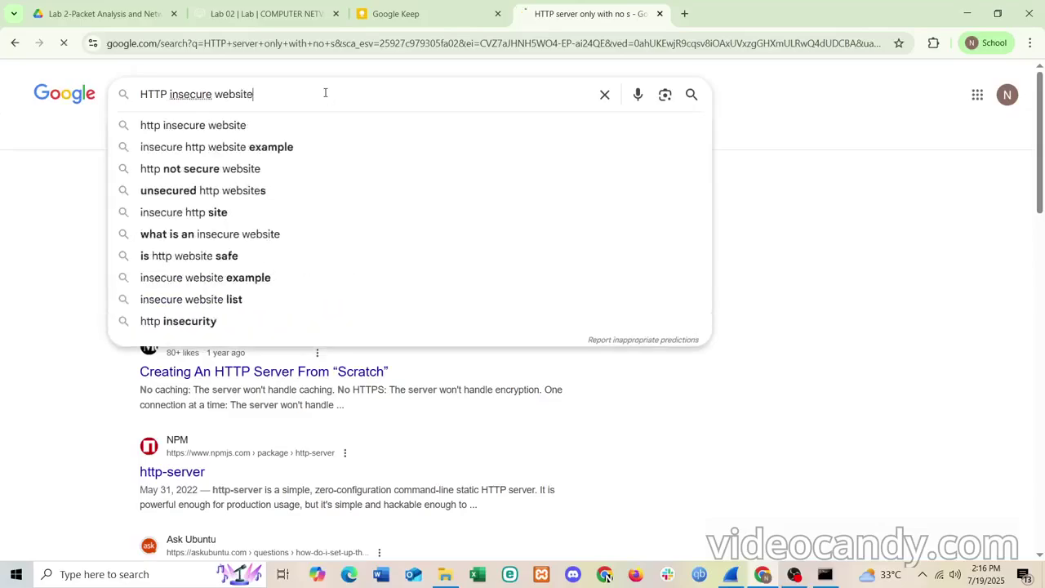
key(Return)
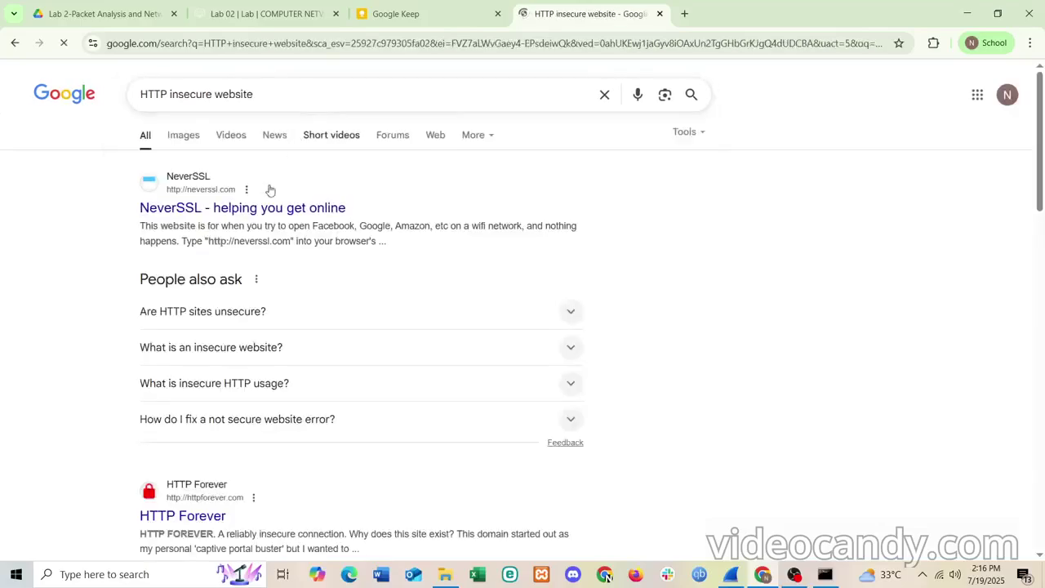
- Load the NeverSSL result over plain HTTP and return to the blank Google Keep note
click(260, 213)
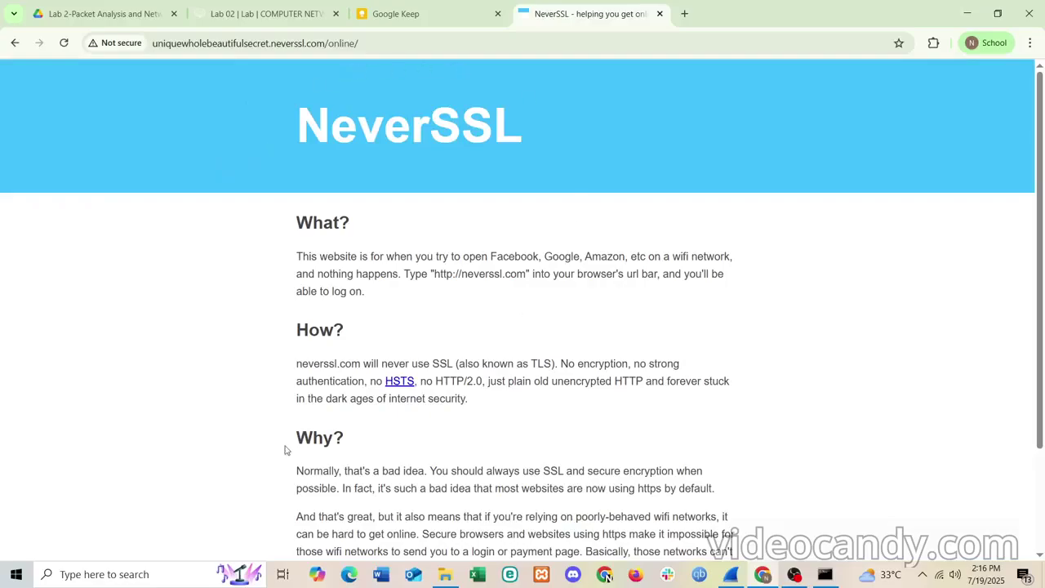
scroll(285, 449, down, 2)
scroll(285, 449, up, 2)
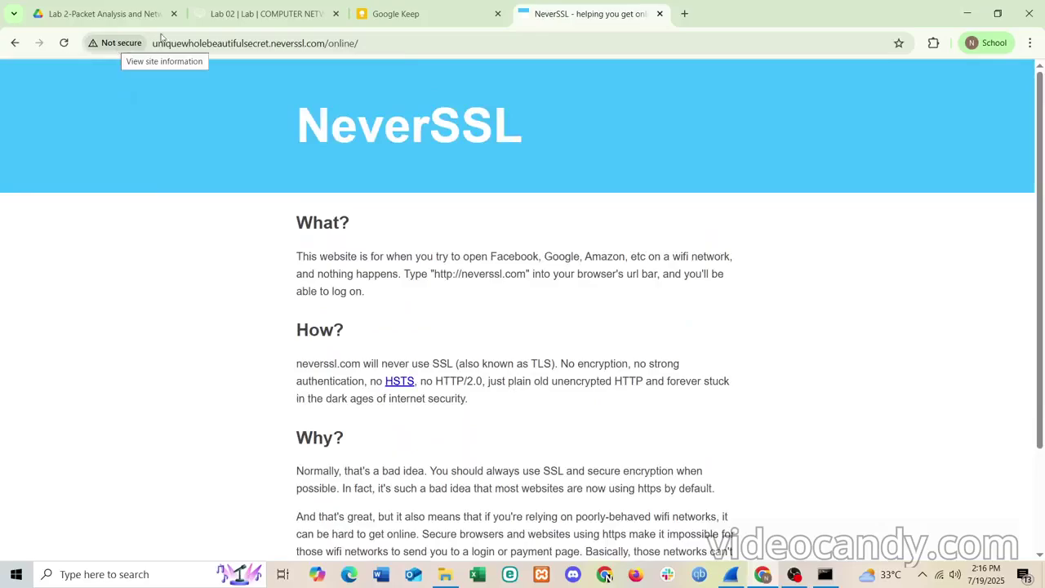
click(420, 15)
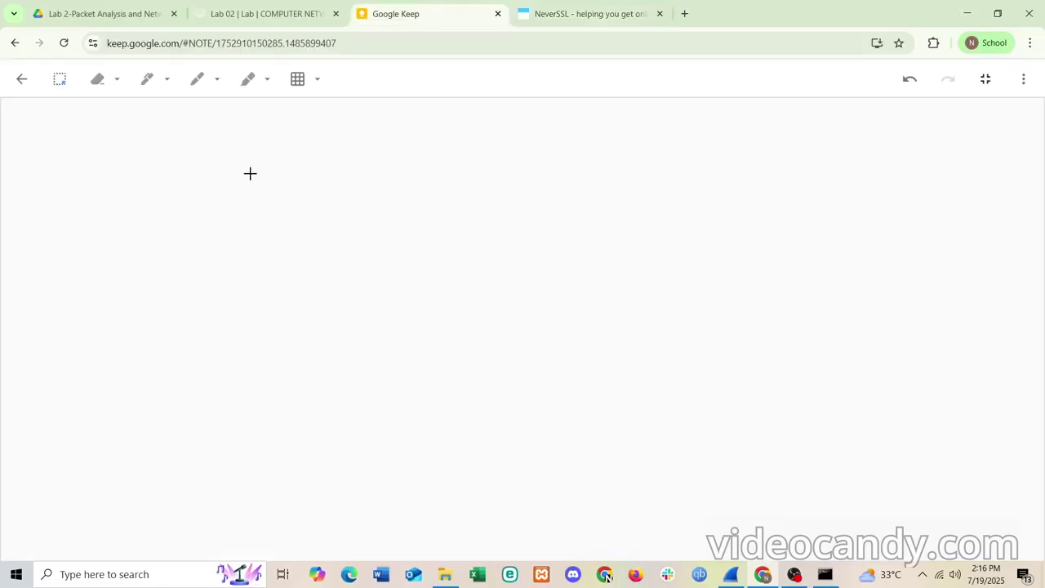
- Handwrite 'https → Secured' in the Keep drawing with the pen
mouse_move(240, 169)
mouse_down()
mouse_move(240, 210)
mouse_move(260, 202)
mouse_move(247, 164)
mouse_up()
click(146, 78)
mouse_move(214, 146)
mouse_down()
mouse_move(221, 191)
mouse_move(243, 194)
mouse_up()
drag(255, 137, 282, 176)
mouse_move(294, 135)
mouse_down()
mouse_move(320, 173)
mouse_move(435, 163)
mouse_up()
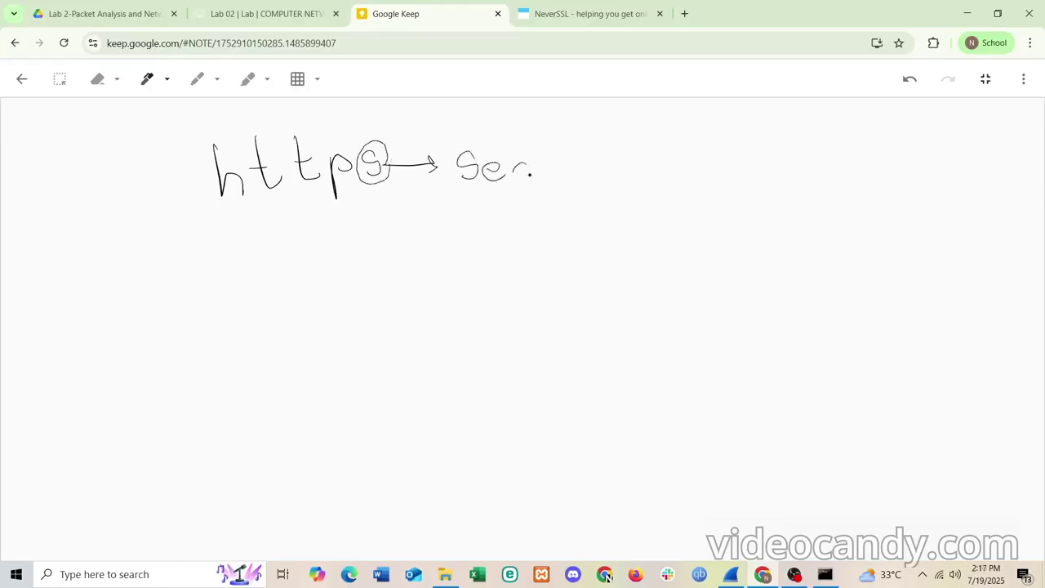
drag(591, 167, 613, 176)
drag(652, 140, 648, 176)
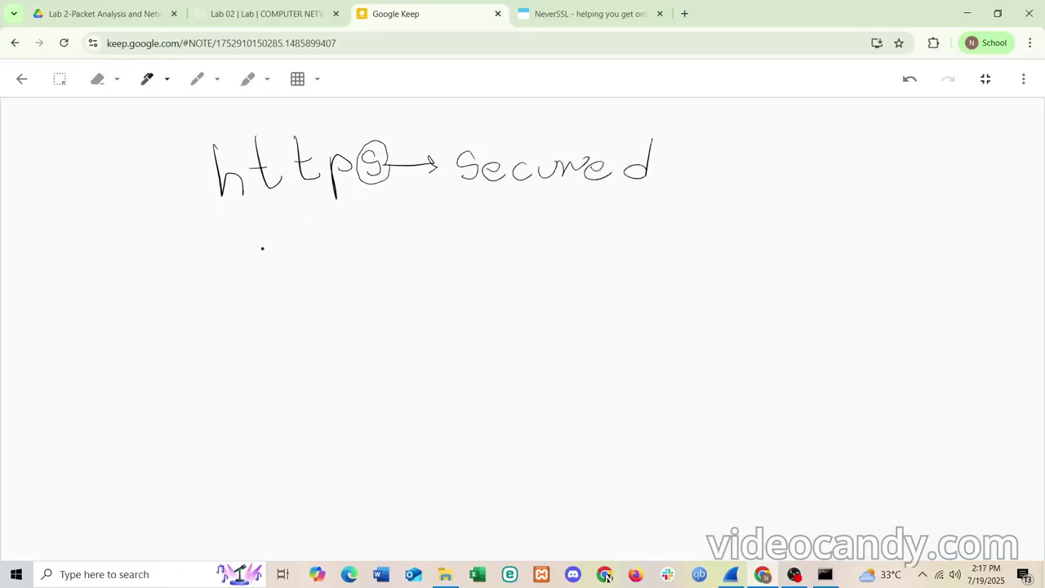
- Write 'http → not secure' on the next line, then go back to the NeverSSL page
drag(262, 248, 287, 279)
drag(307, 235, 327, 268)
drag(299, 251, 323, 251)
drag(339, 239, 356, 264)
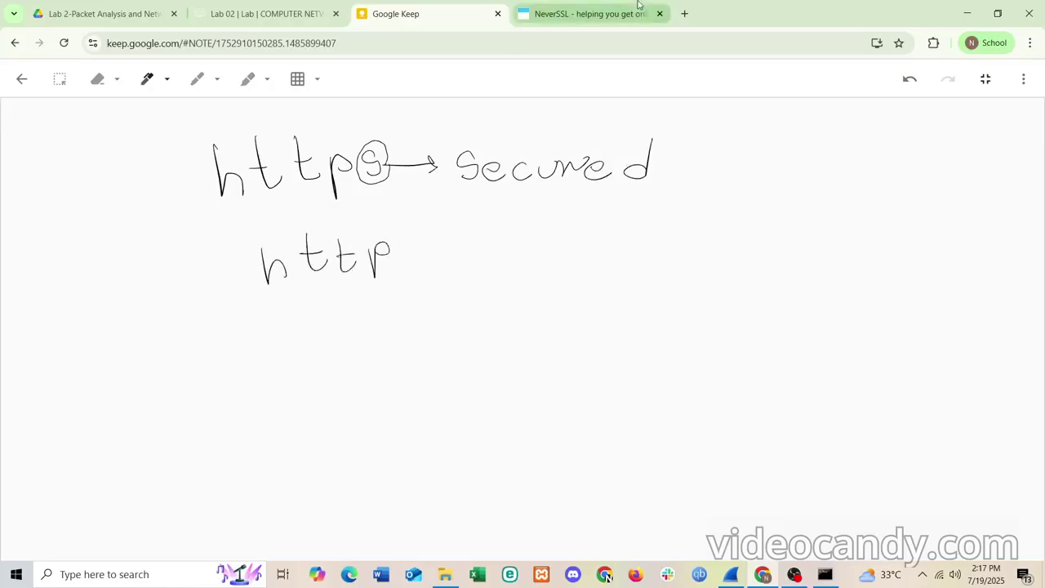
click(583, 13)
click(420, 7)
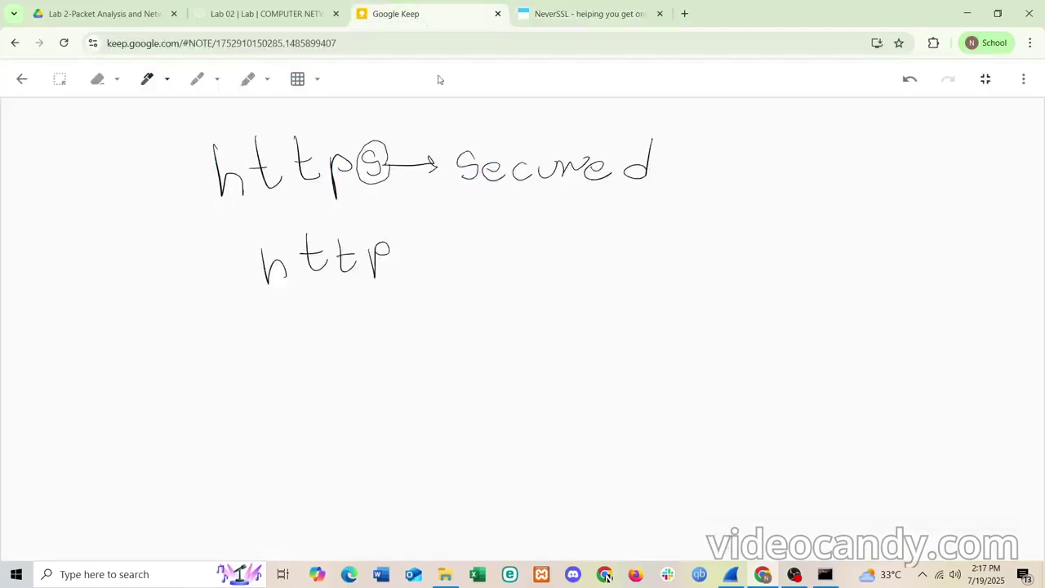
drag(399, 262, 444, 260)
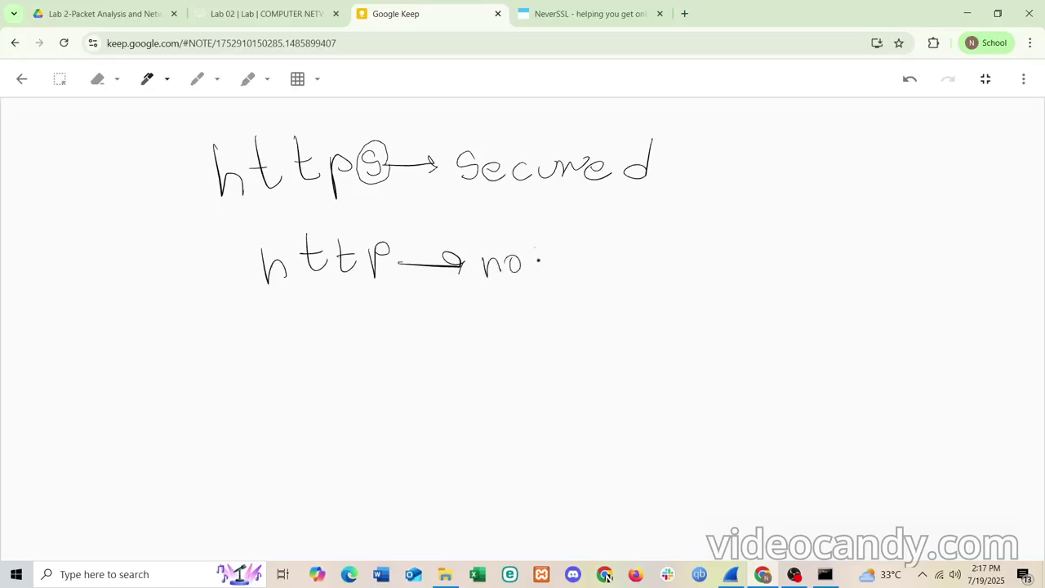
mouse_move(594, 256)
mouse_down()
mouse_move(584, 278)
mouse_move(647, 280)
mouse_up()
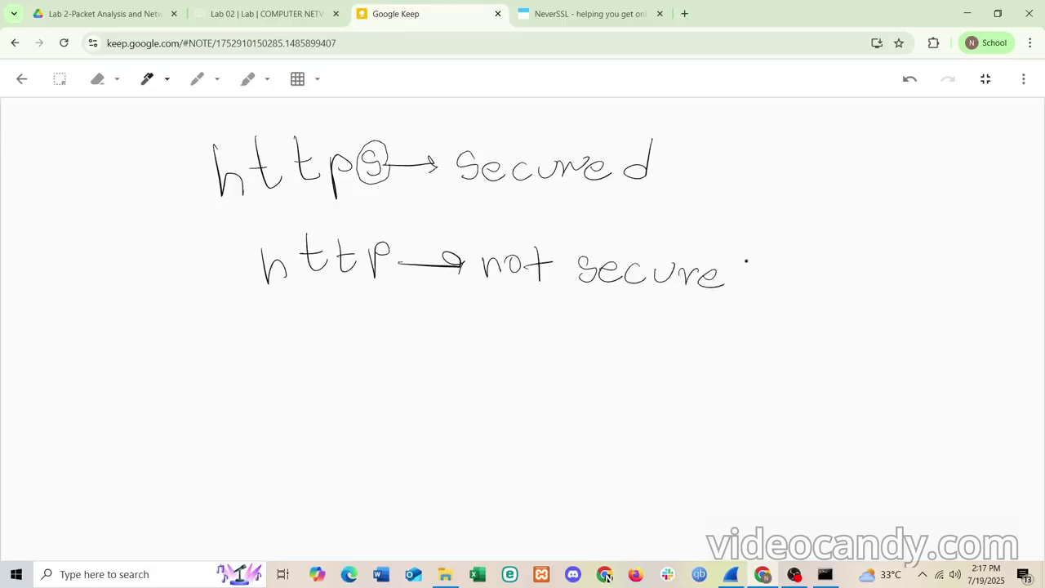
mouse_move(736, 248)
mouse_down()
mouse_move(746, 288)
mouse_move(804, 284)
mouse_up()
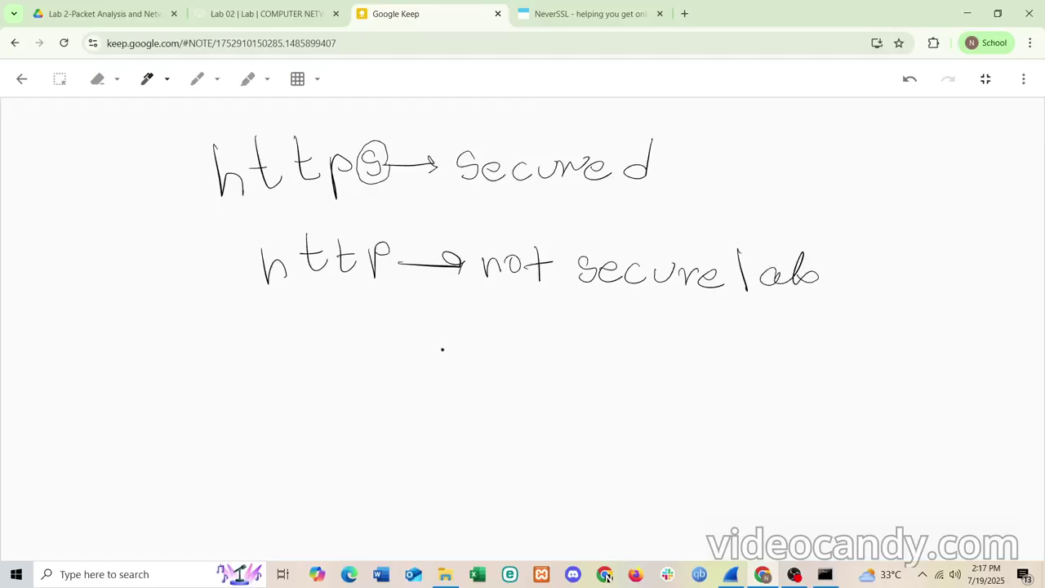
click(552, 6)
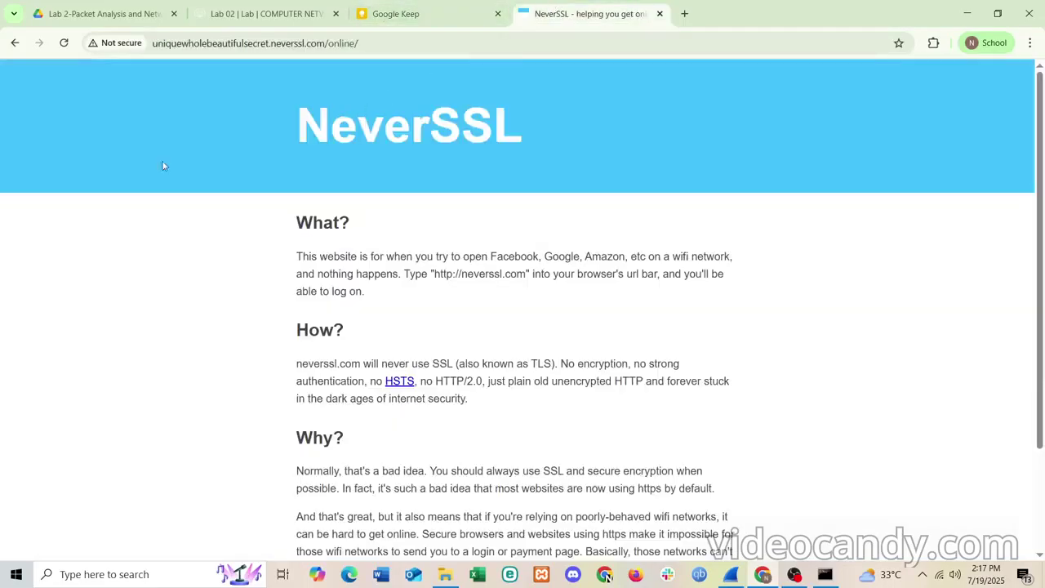
- Go back to the insecure-website search results and open the HTTP Forever site
click(14, 40)
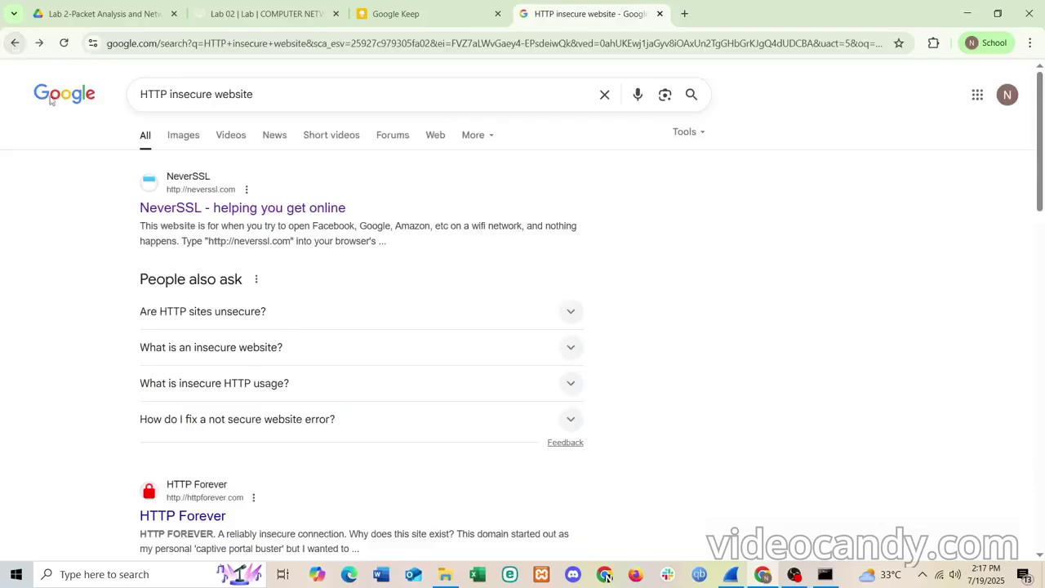
scroll(120, 293, down, 2)
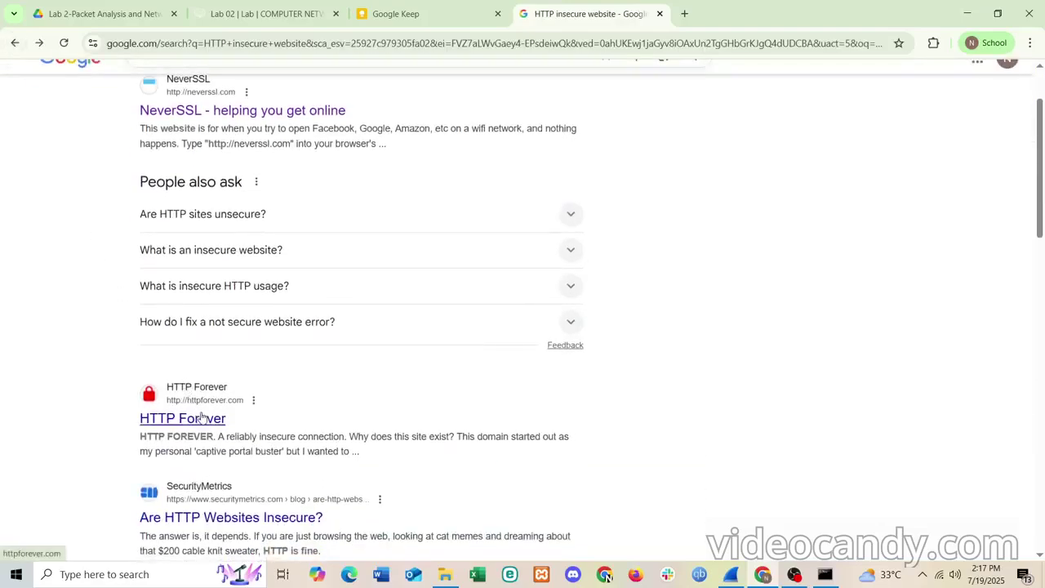
click(202, 417)
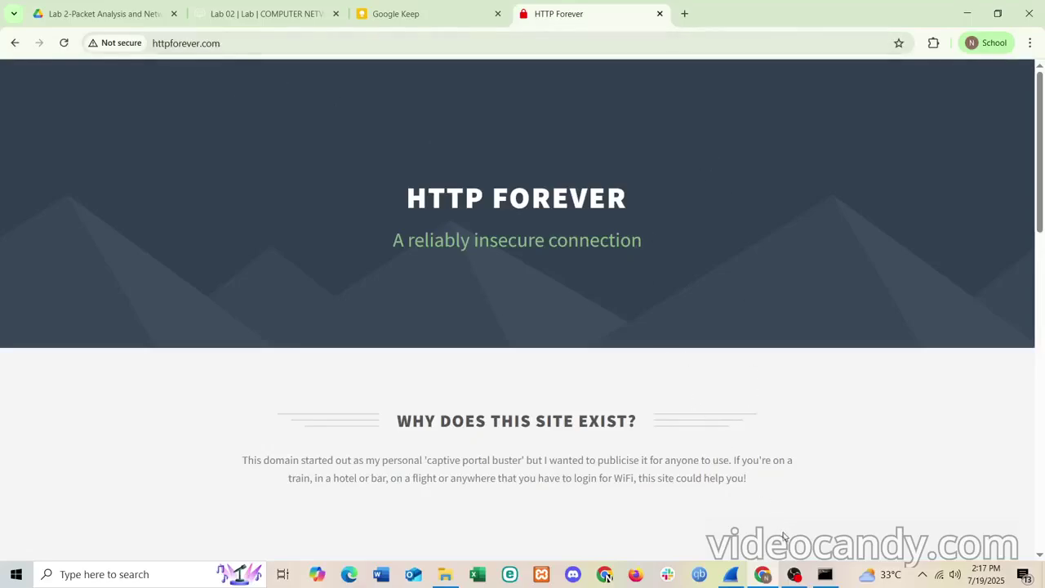
- Close the Command Prompt window and bring the running Wireshark capture forward
click(824, 574)
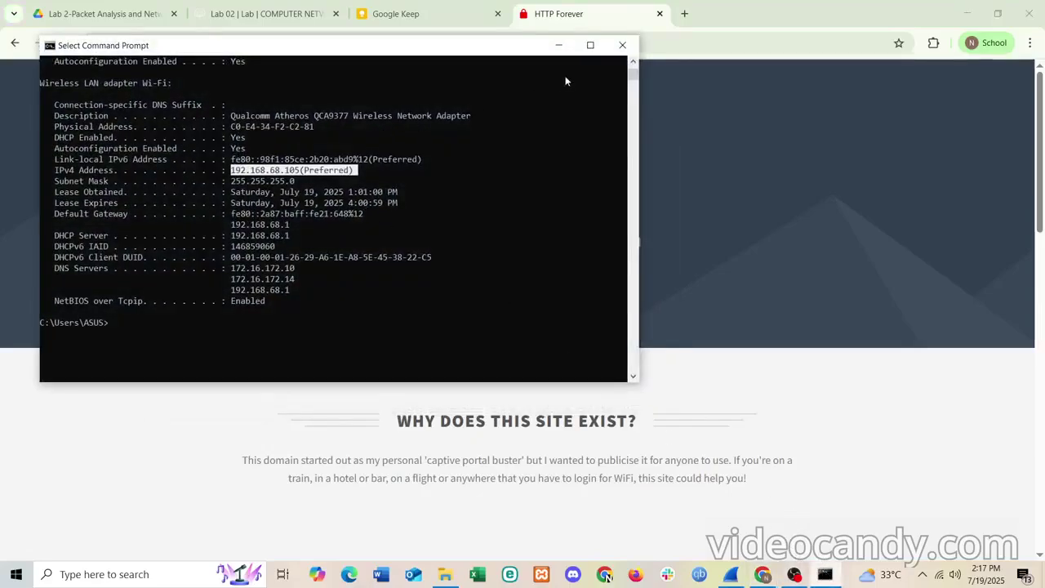
click(622, 45)
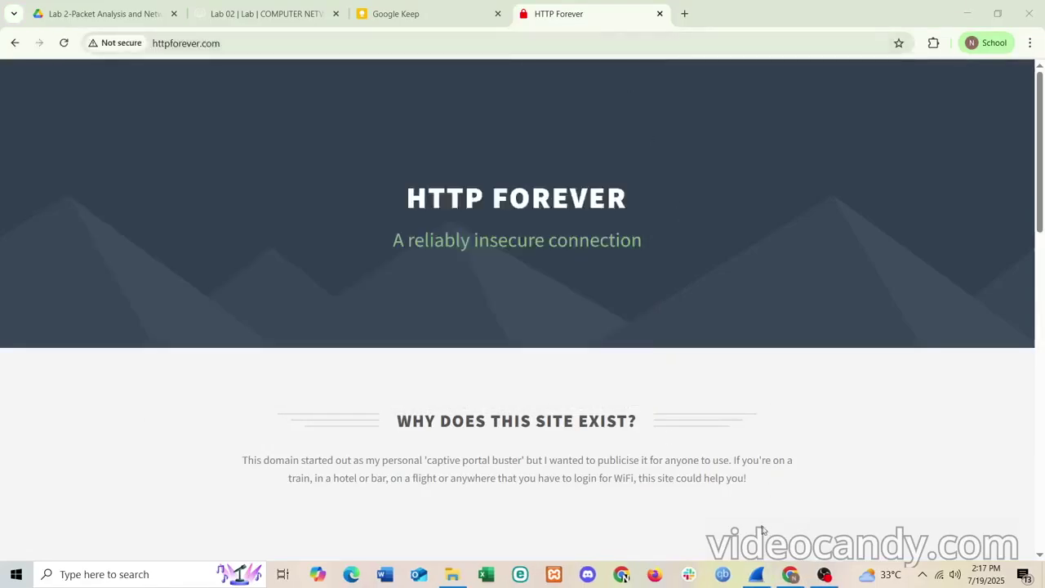
click(757, 574)
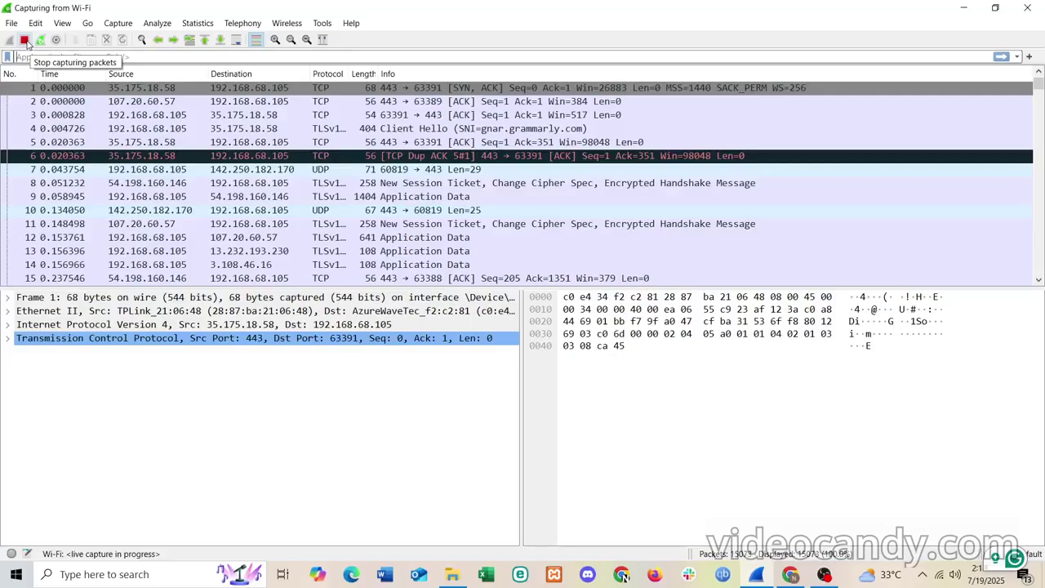
- Stop the running Wi-Fi capture and scroll through its packets
scroll(94, 114, down, 1)
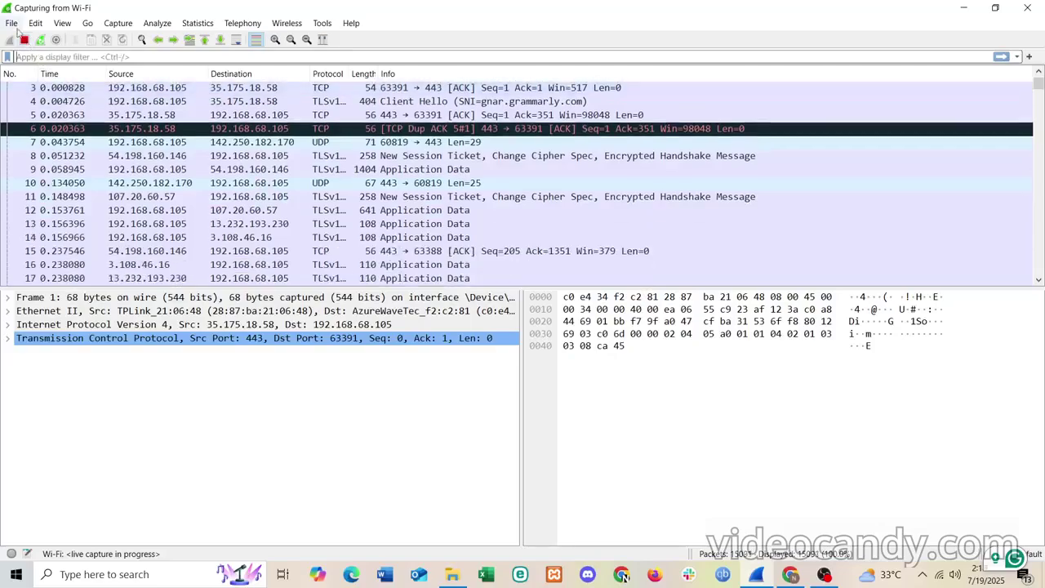
click(24, 40)
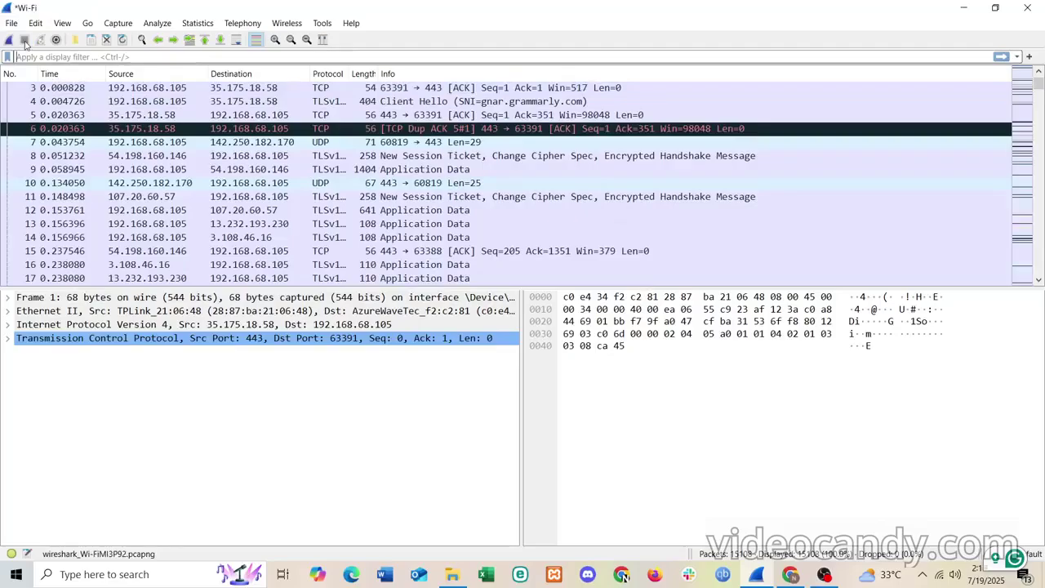
scroll(272, 200, down, 17)
scroll(272, 200, down, 11)
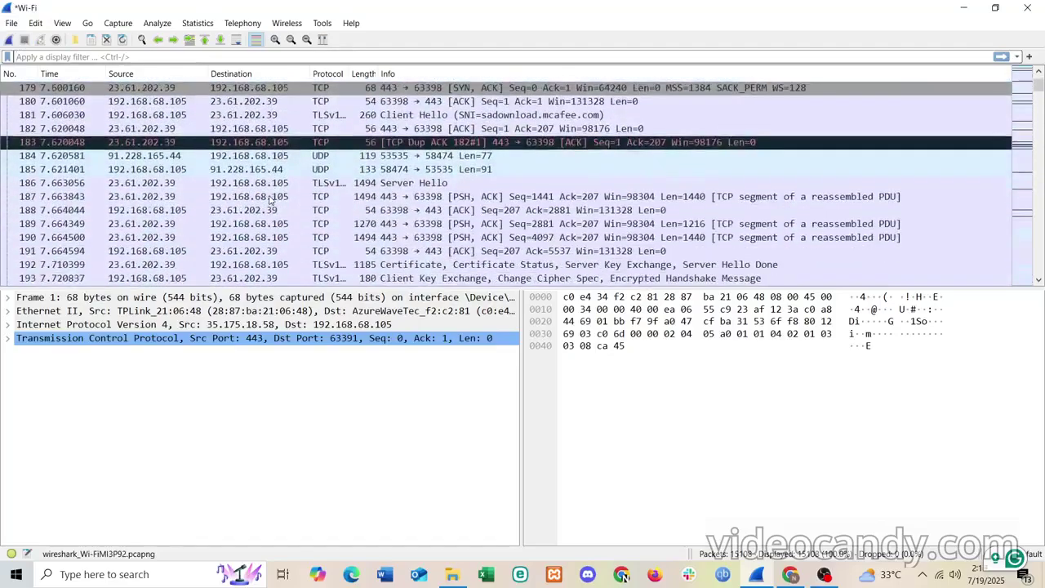
scroll(272, 200, up, 20)
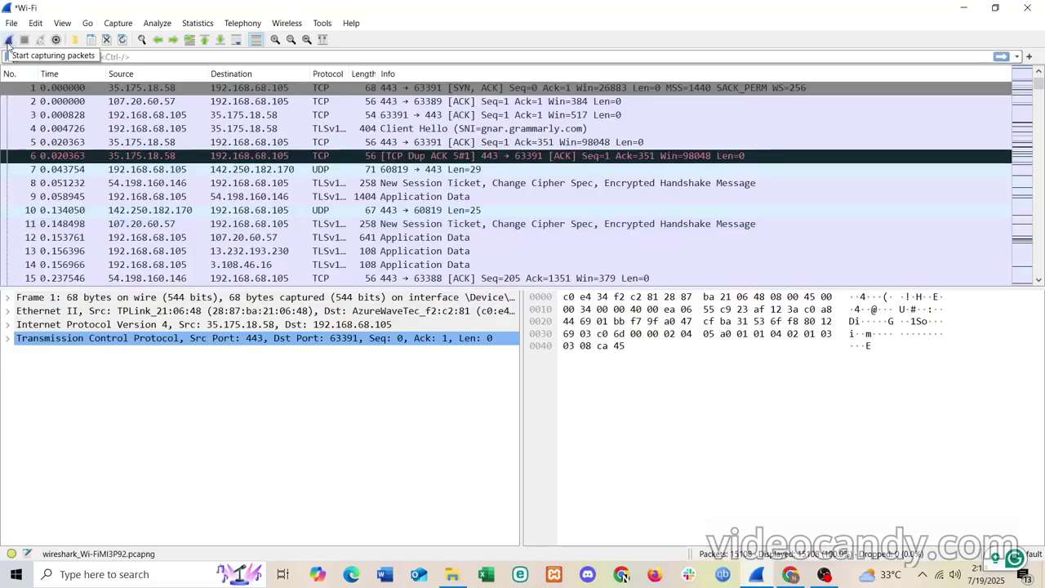
- Start a fresh capture without saving the old packets, enable auto-scroll, then stop it
click(8, 40)
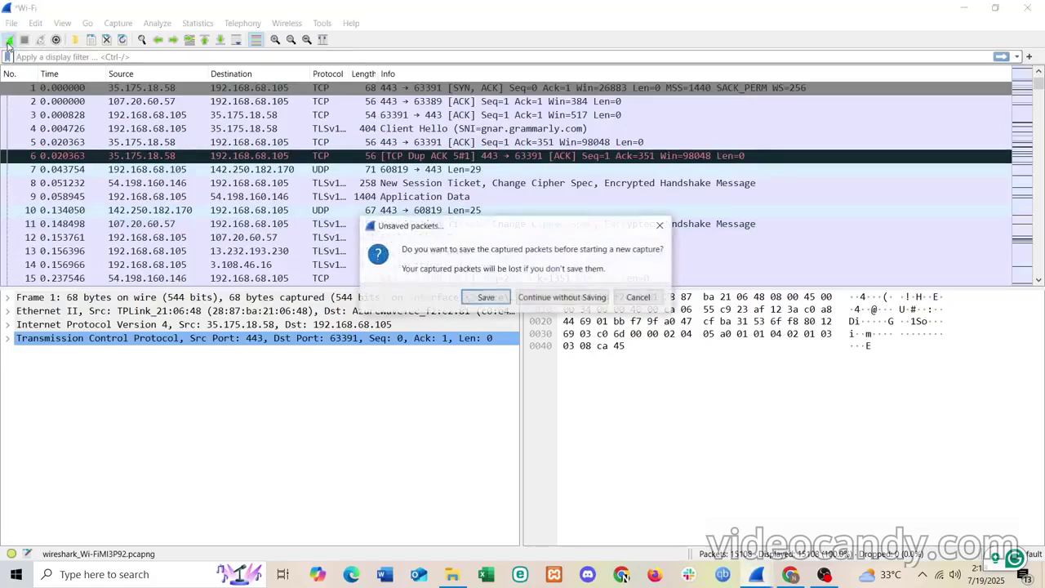
click(569, 297)
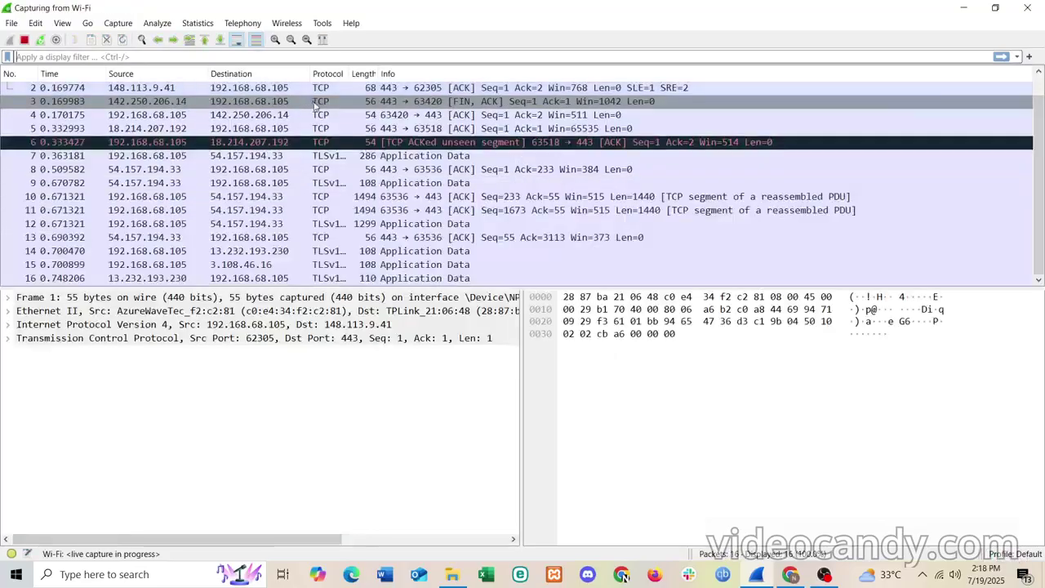
scroll(376, 133, up, 4)
click(237, 39)
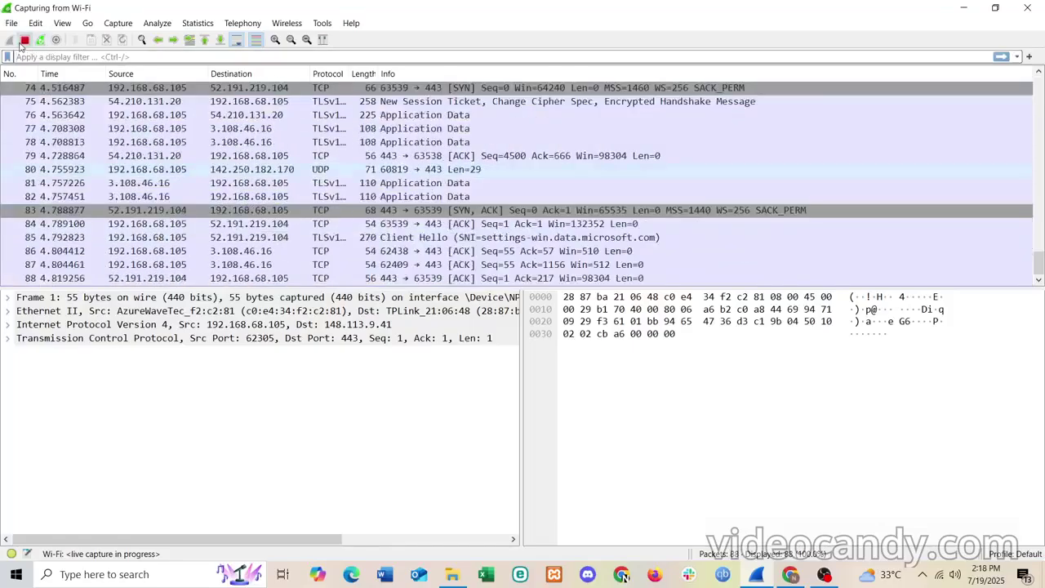
click(24, 40)
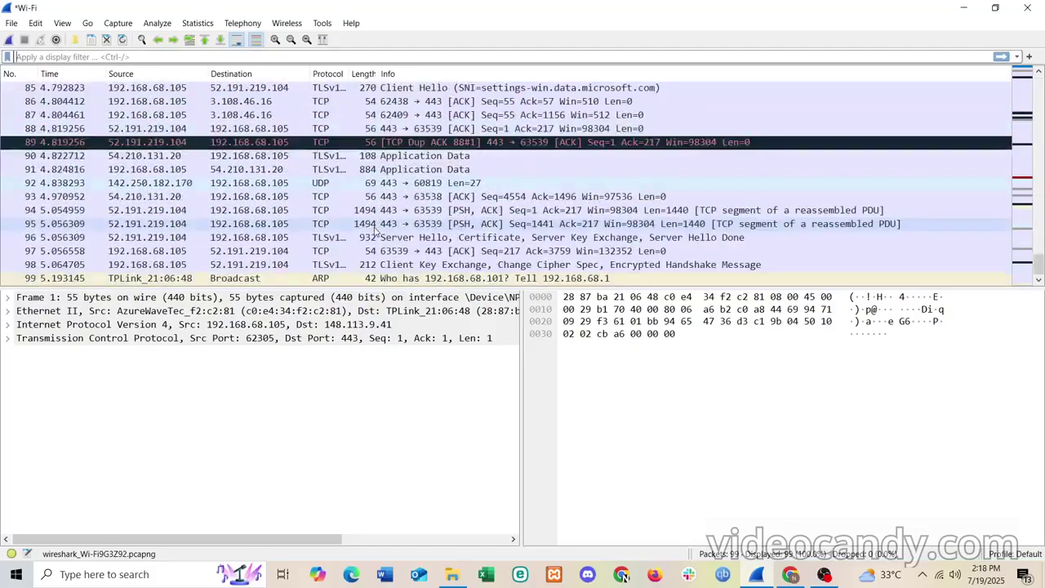
scroll(375, 231, up, 20)
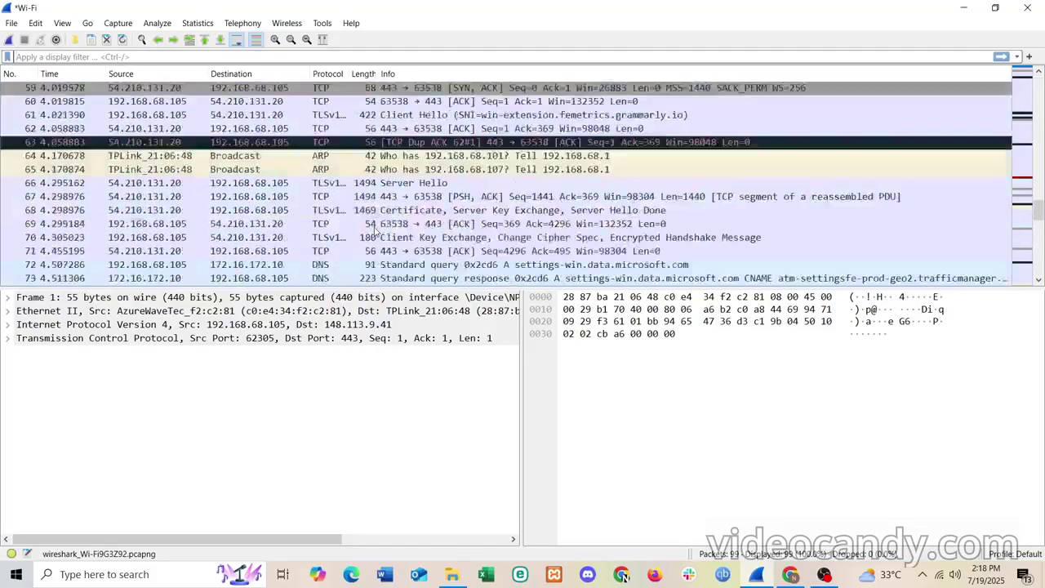
scroll(376, 231, down, 20)
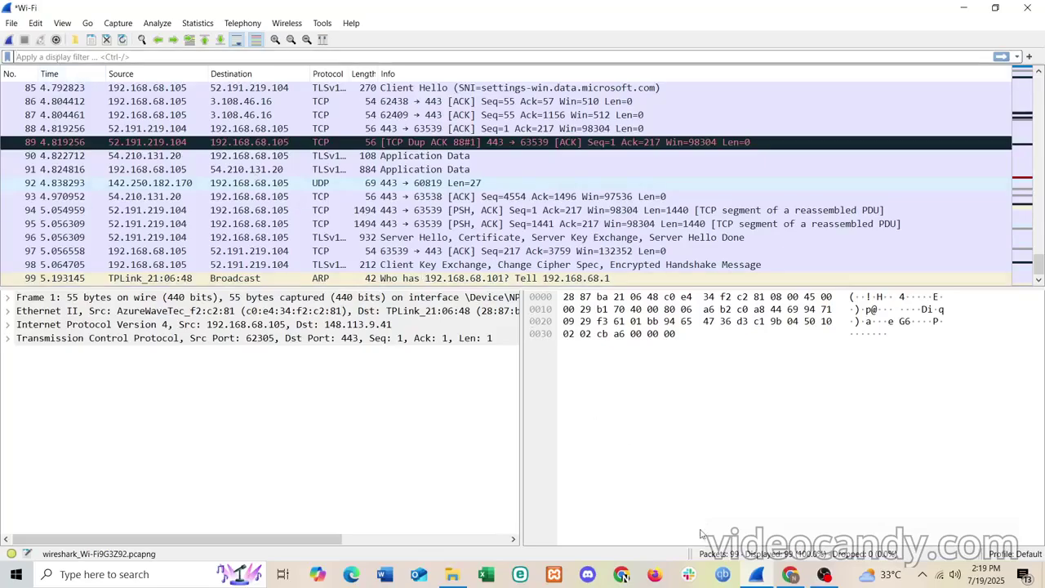
- Look through the Keep note, Lab 02 page and Lab 2 assignment, ending on HTTP Forever
click(790, 575)
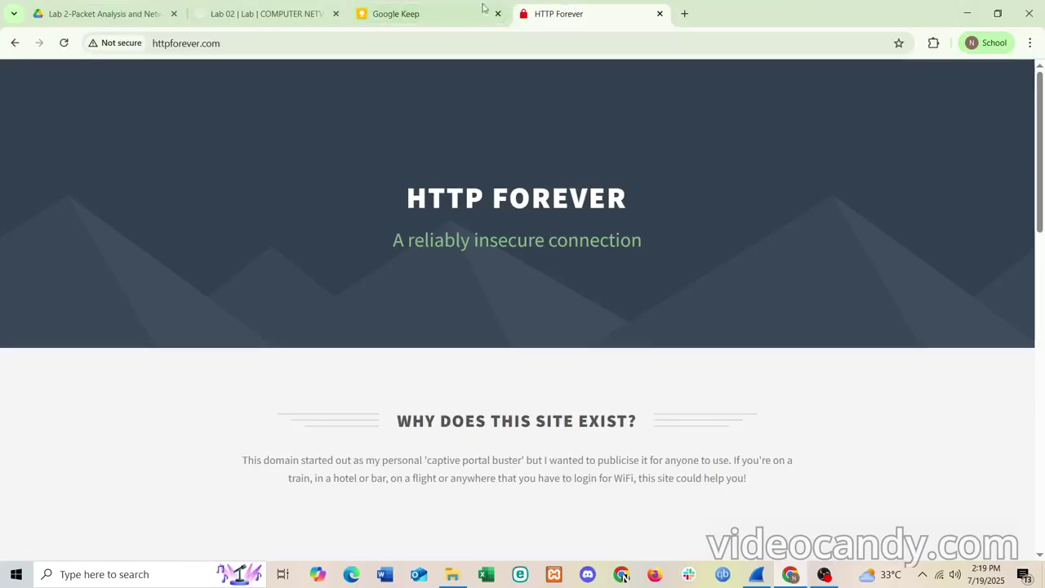
click(438, 10)
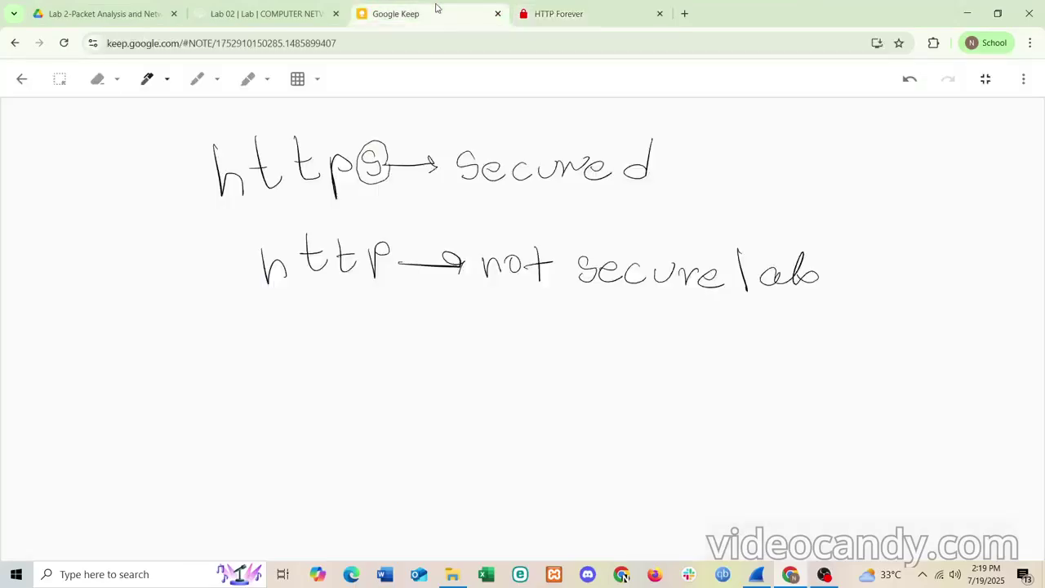
click(271, 8)
click(390, 10)
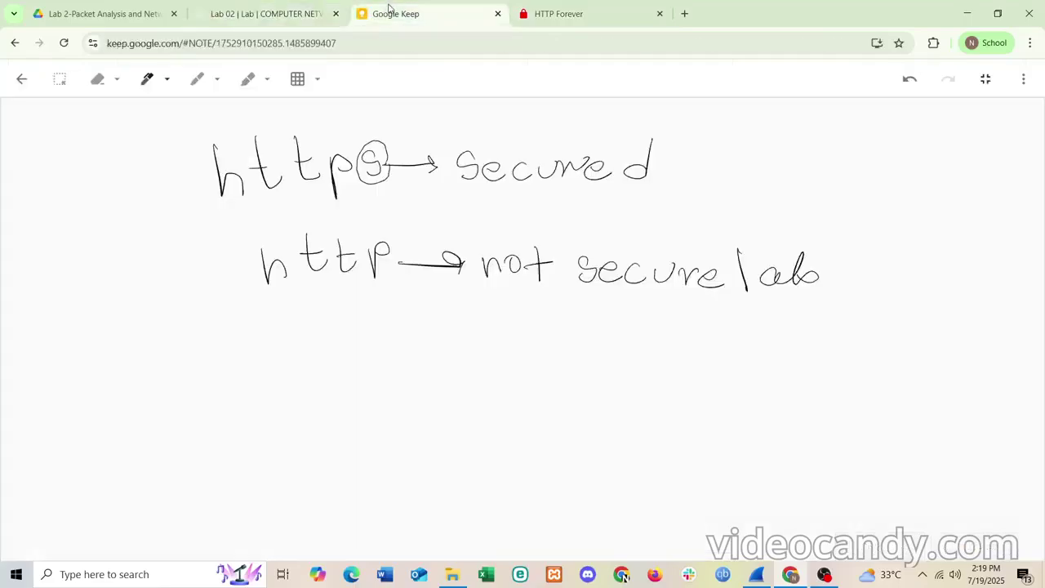
click(521, 11)
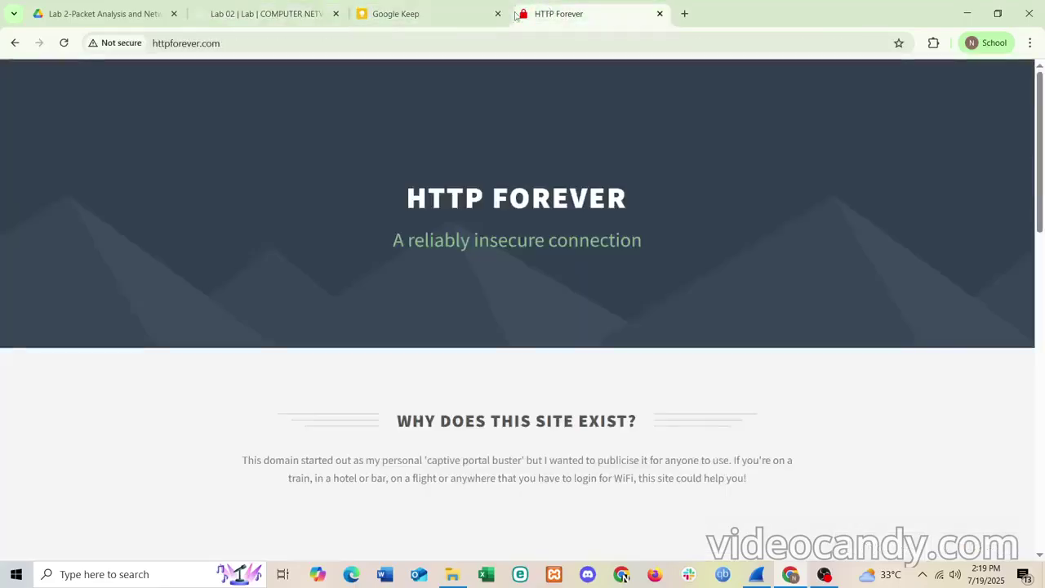
click(454, 6)
click(206, 7)
click(74, 6)
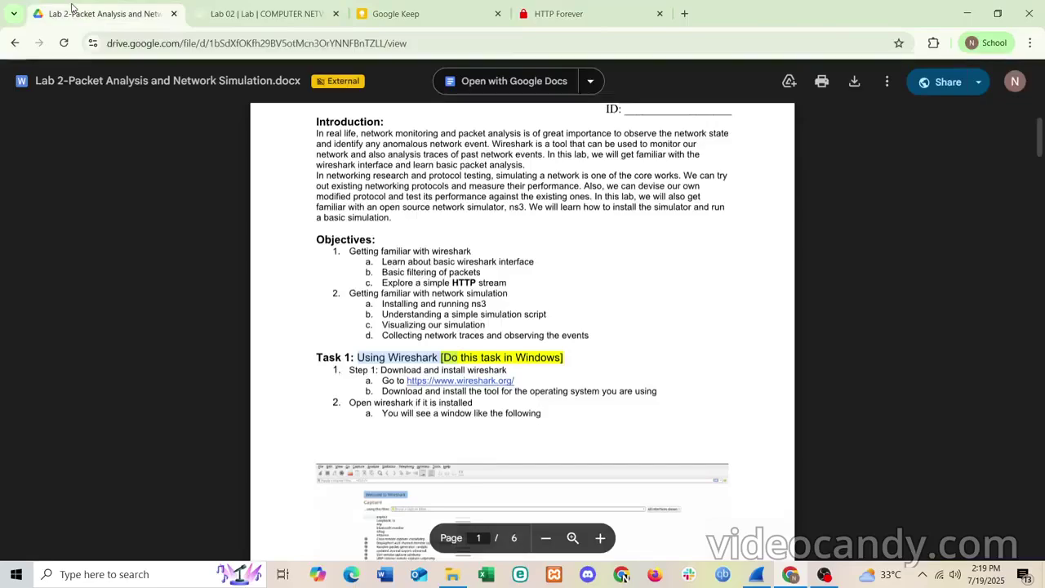
click(567, 8)
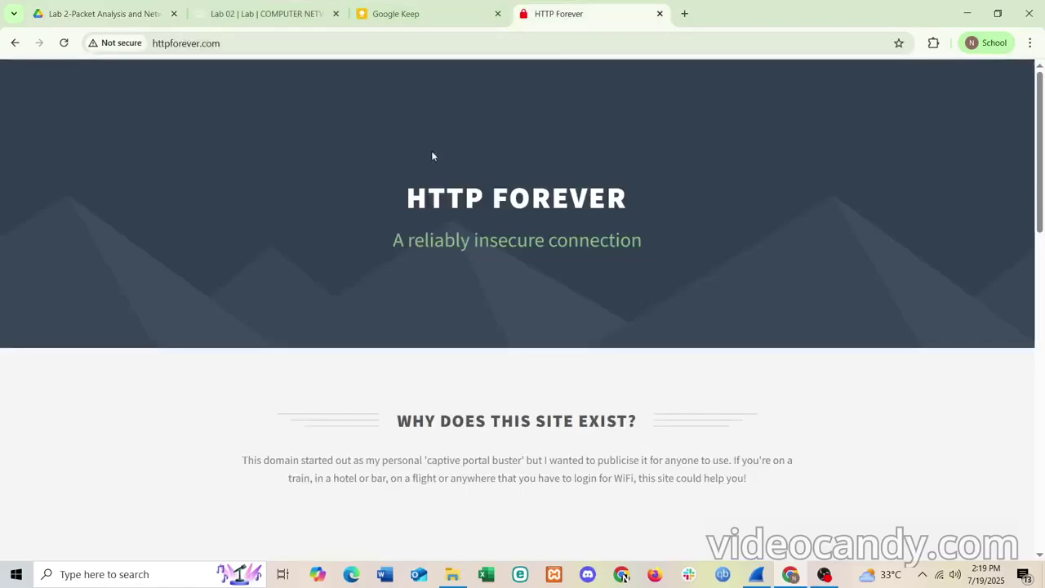
- Highlight the HTTP FOREVER title, then type 'http' into Wireshark's display filter
drag(366, 177, 582, 221)
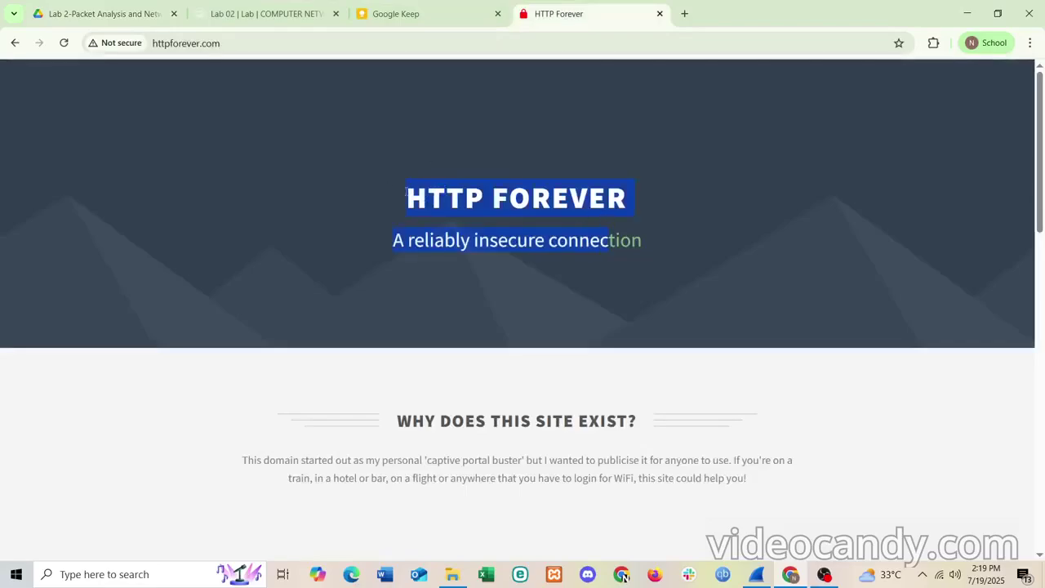
click(383, 198)
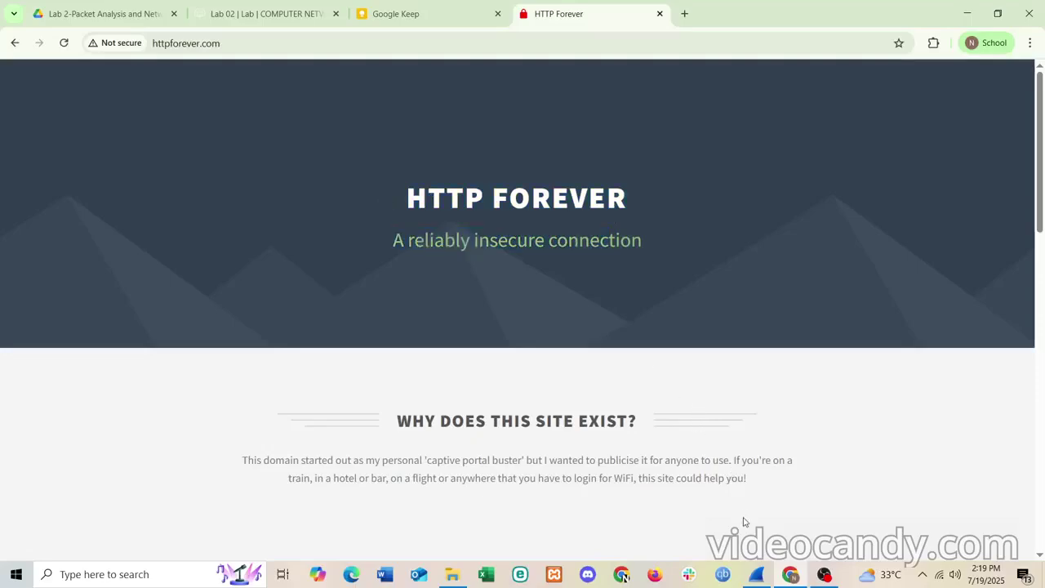
click(756, 574)
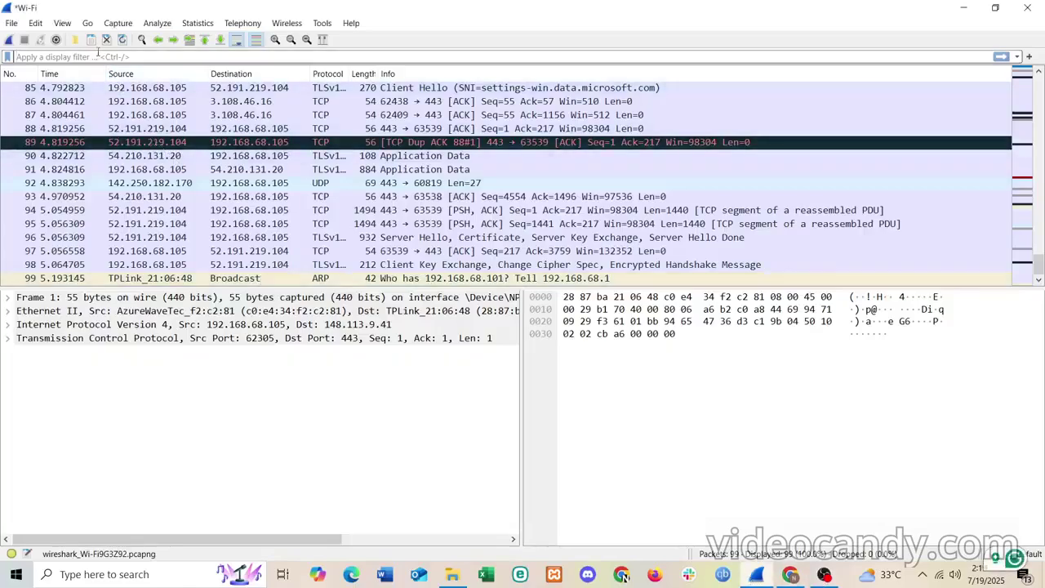
text(http)
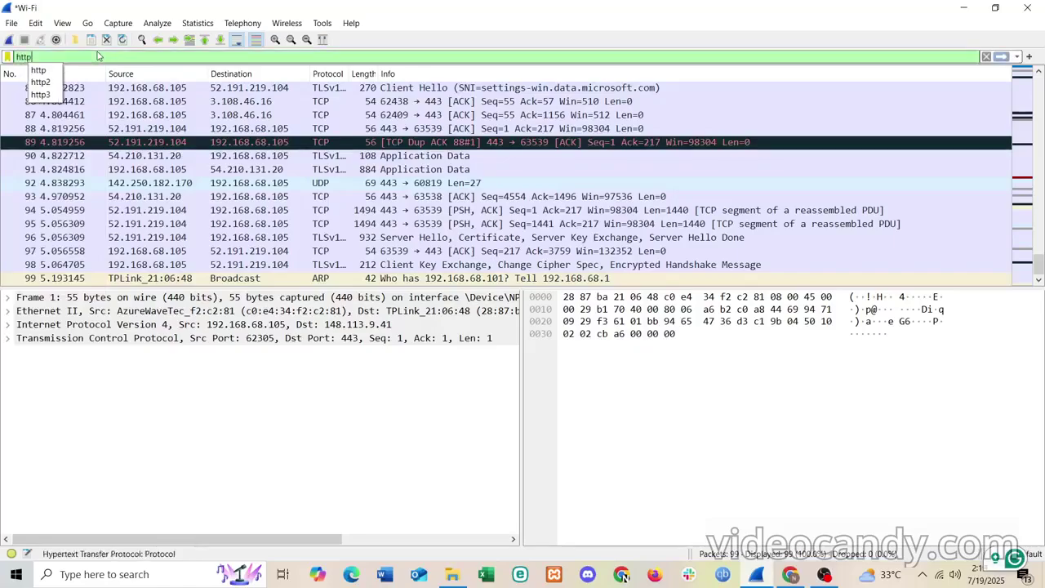
- Start a fresh Wi-Fi capture without saving the old packets, then stop it
click(116, 116)
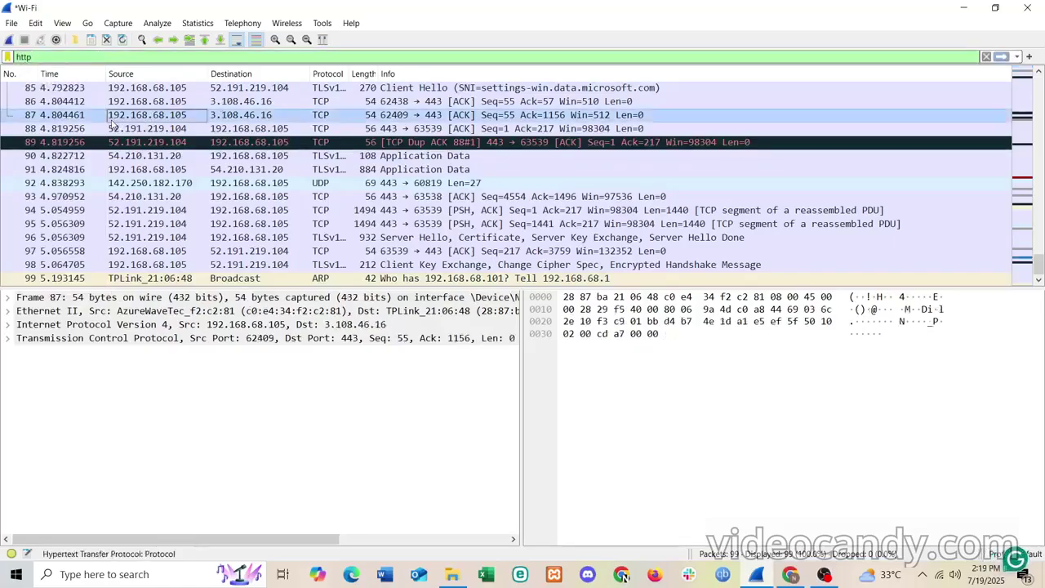
click(7, 40)
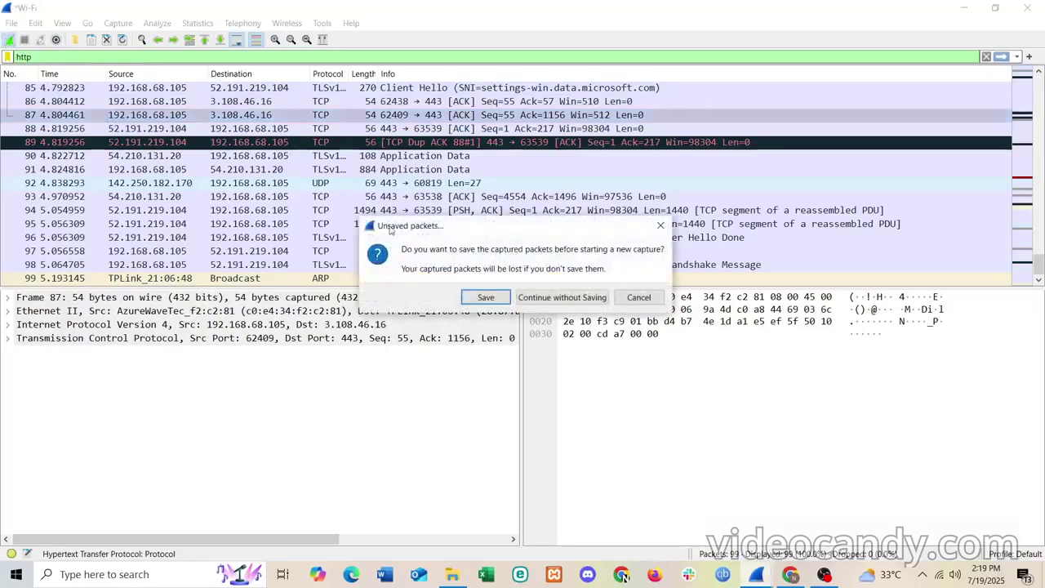
click(556, 299)
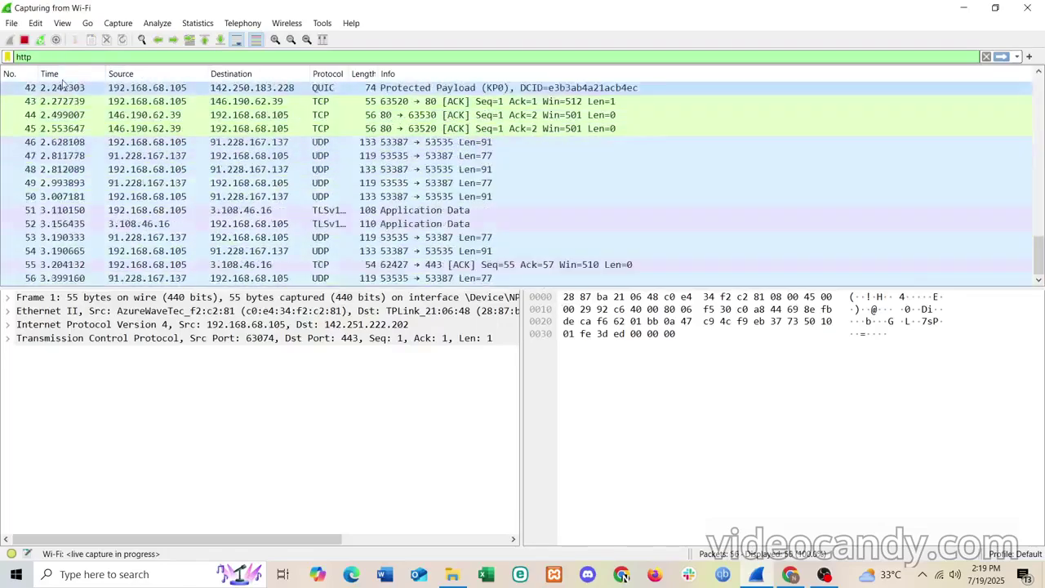
click(24, 41)
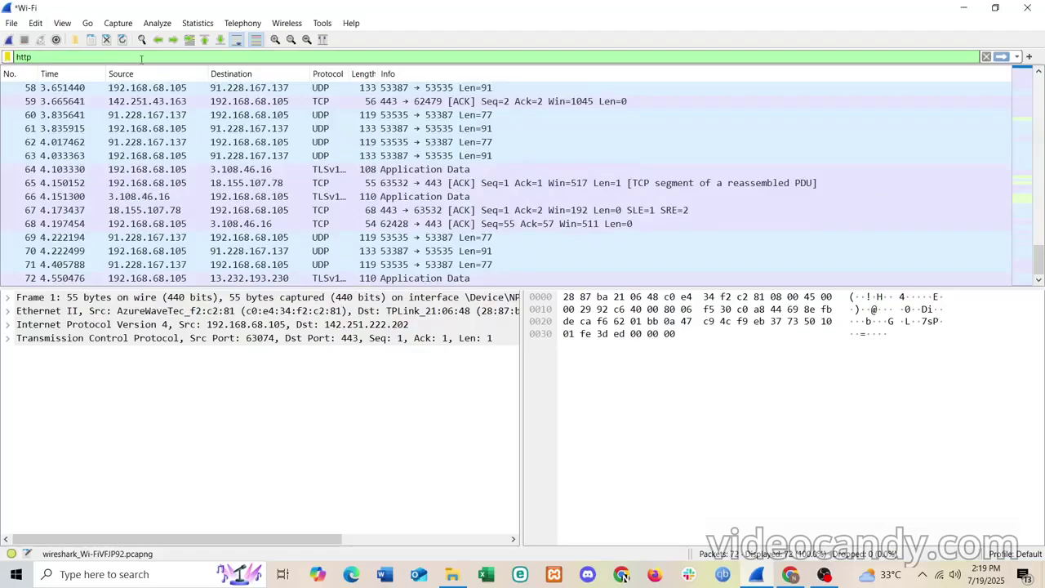
- Apply the http display filter and restart the capture, discarding the previous packets
key(Return)
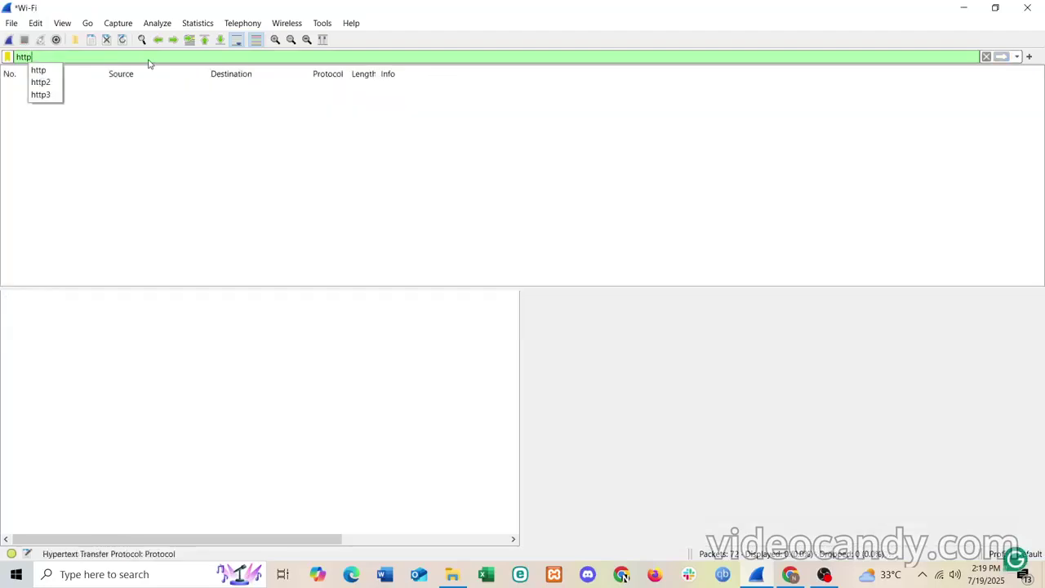
click(140, 107)
click(9, 40)
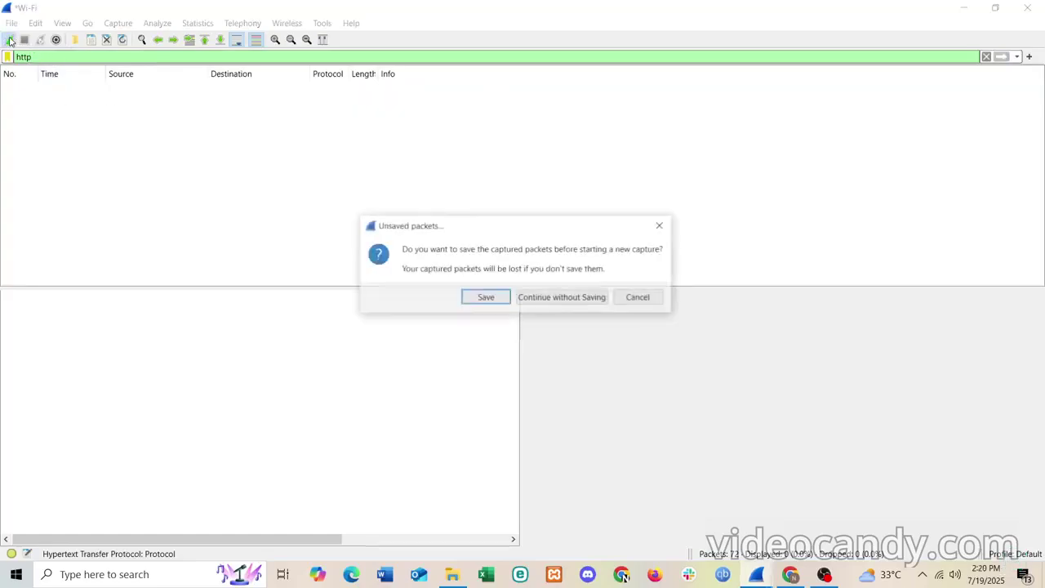
click(527, 301)
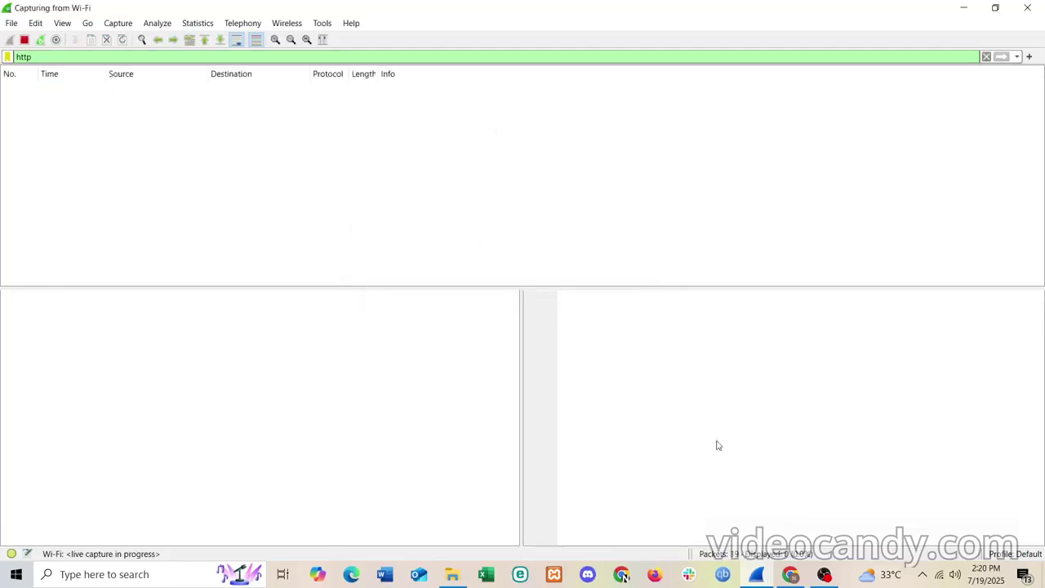
click(787, 576)
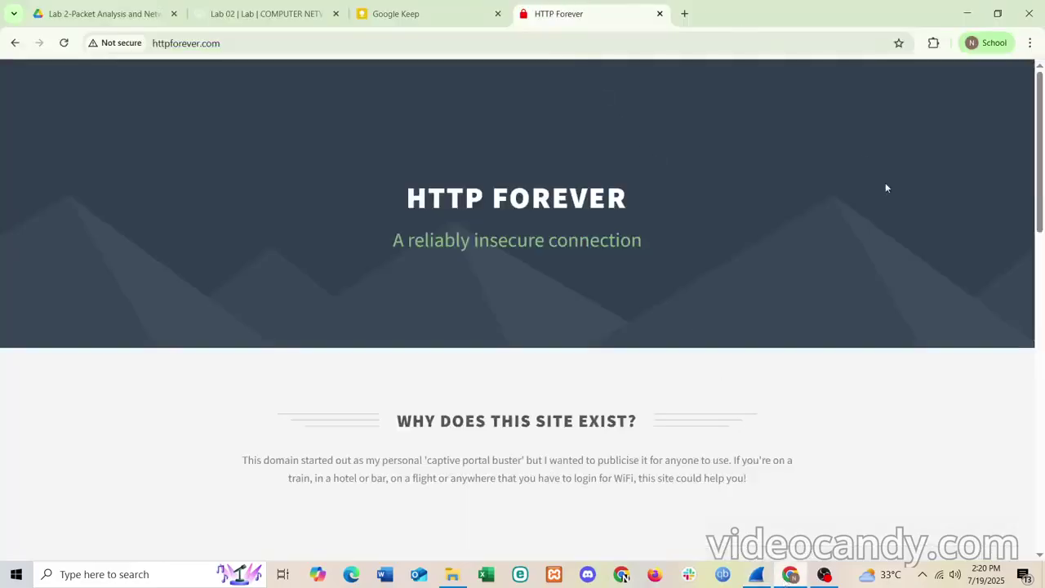
- Reload httpforever.com twice to generate HTTP traffic, checking Wireshark between reloads, then stop the capture
click(64, 44)
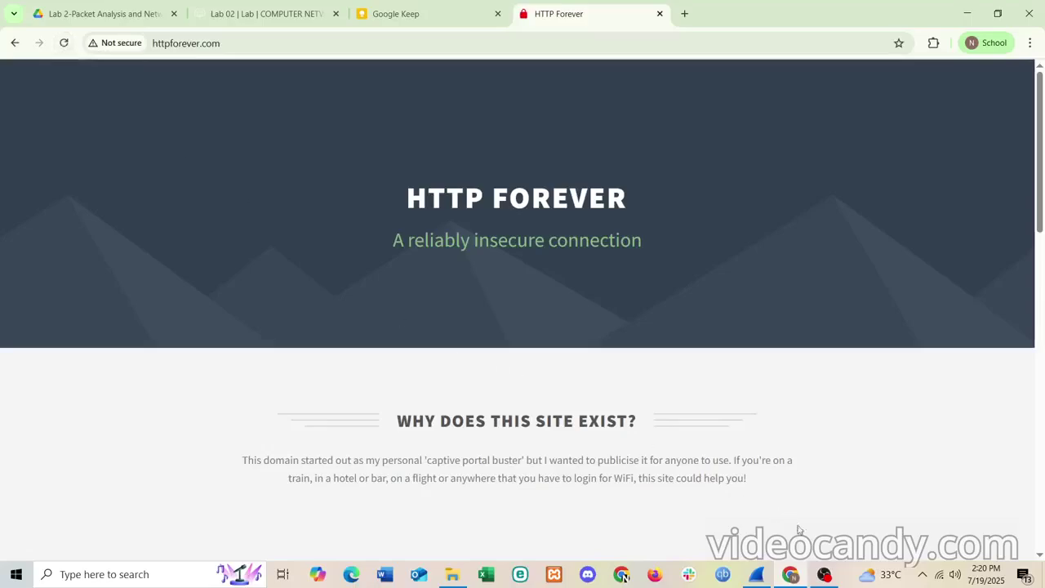
click(756, 574)
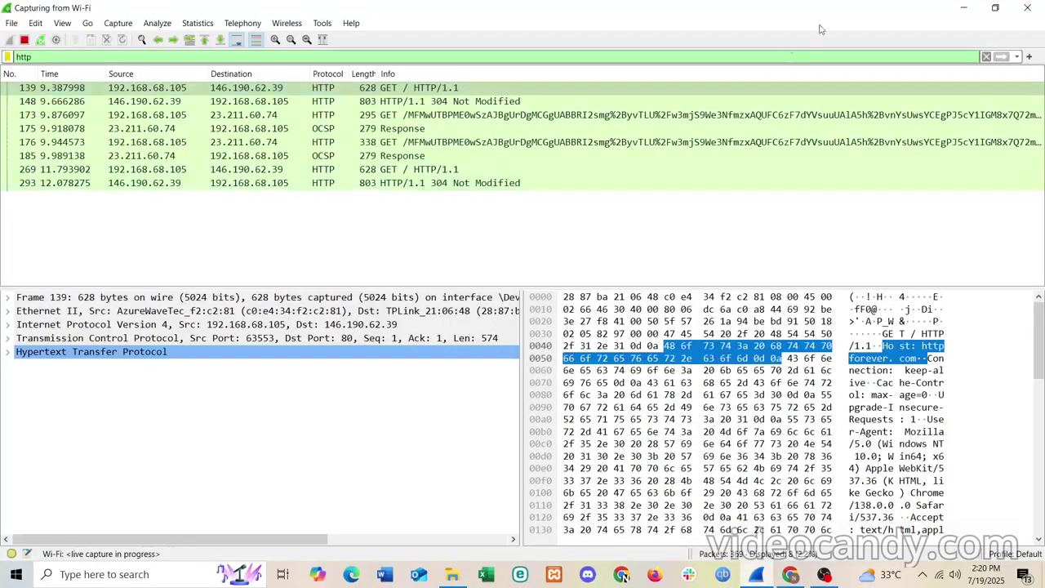
click(963, 7)
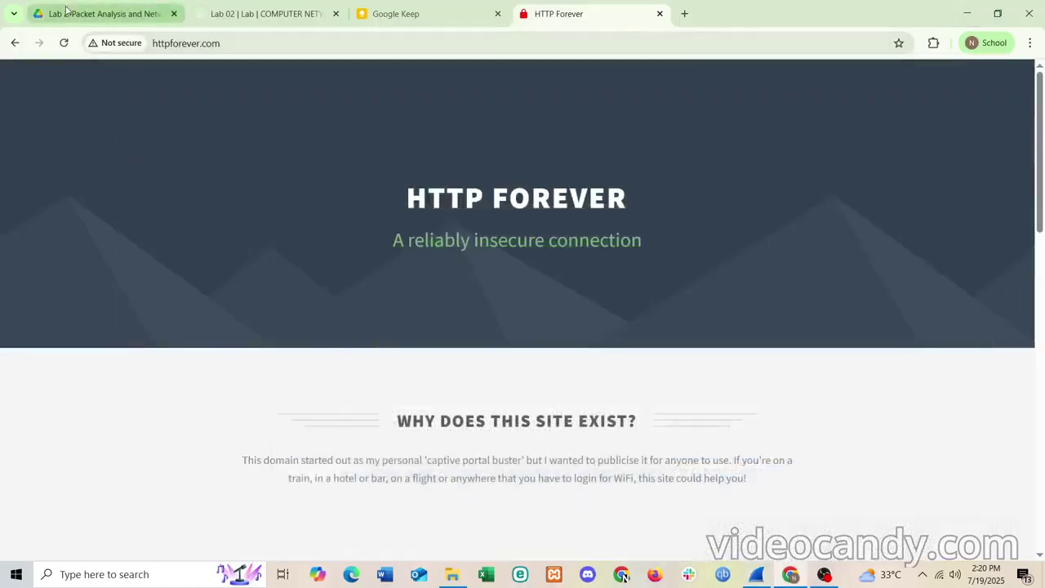
click(64, 42)
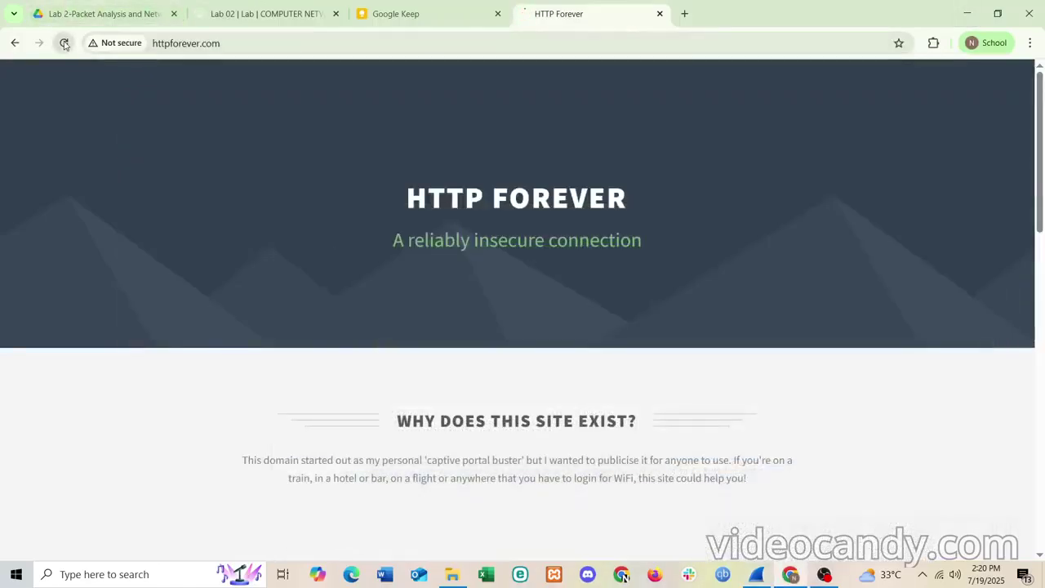
click(758, 576)
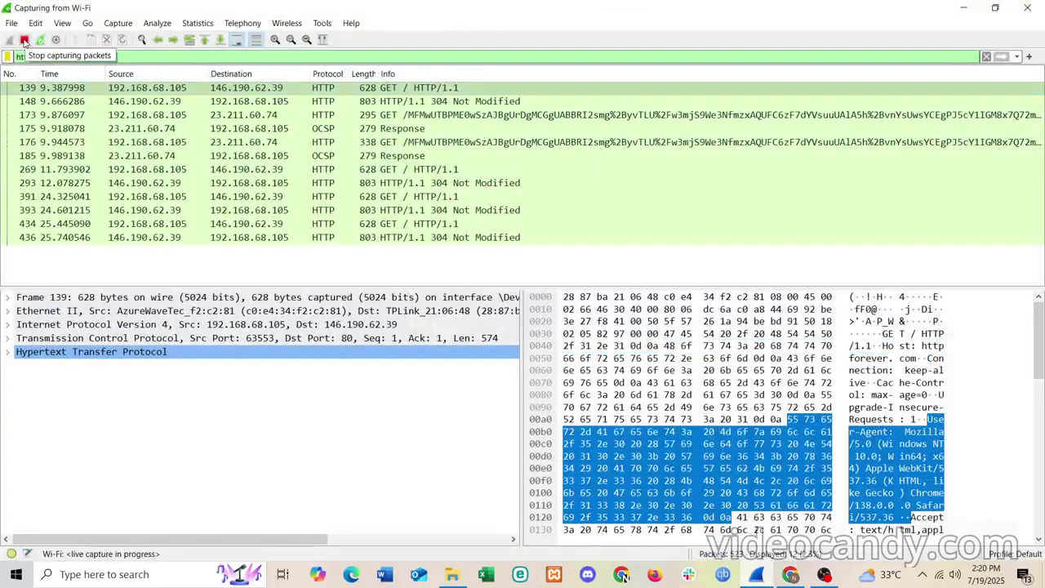
click(24, 41)
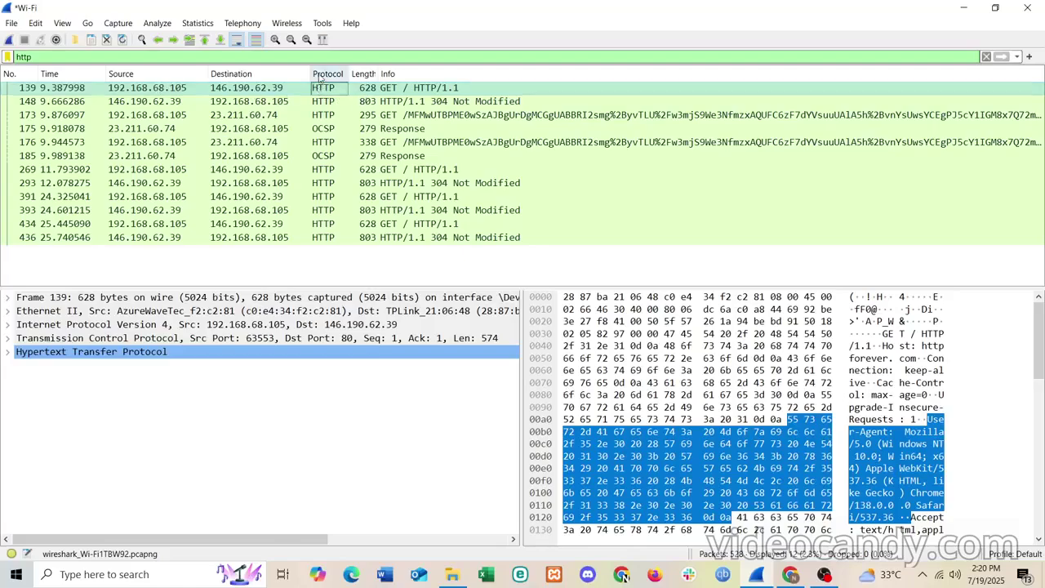
- Point out packet 139's HTTP protocol, then return to the HTTP Forever page in Chrome
click(329, 90)
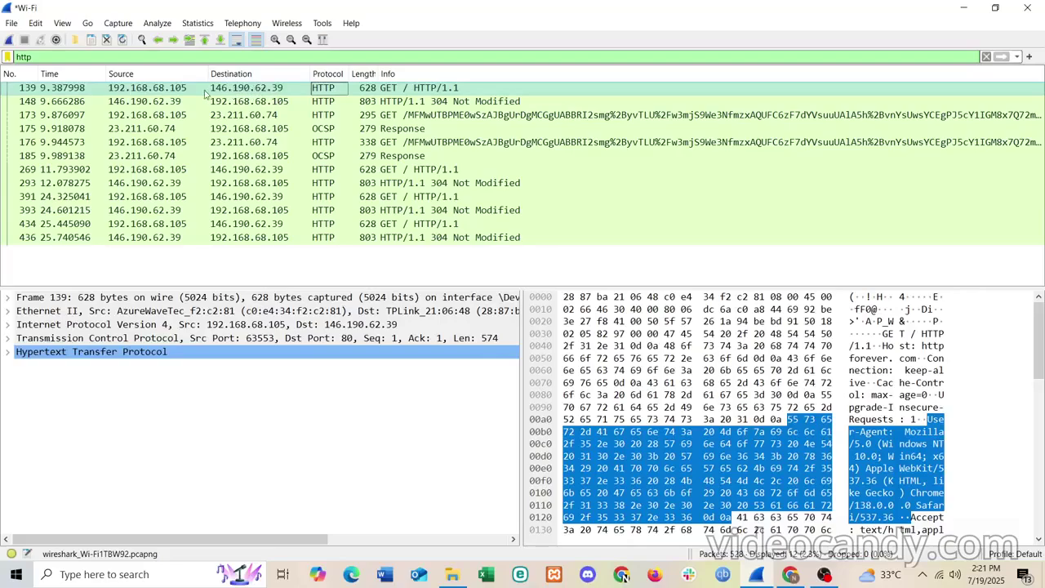
click(622, 575)
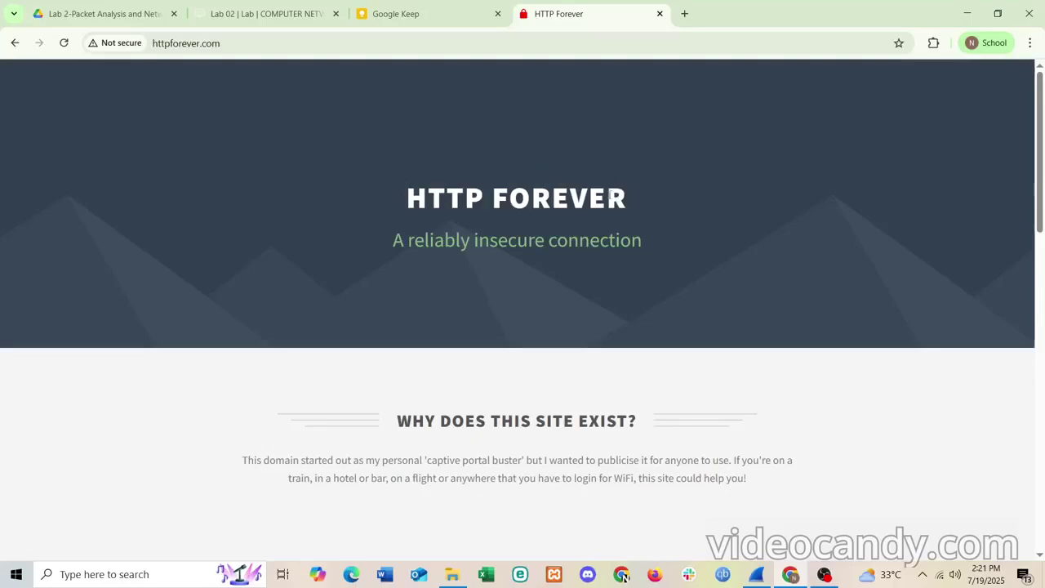
- Select packet 148's 304 Not Modified response and drag the divider to enlarge the packet list
click(755, 574)
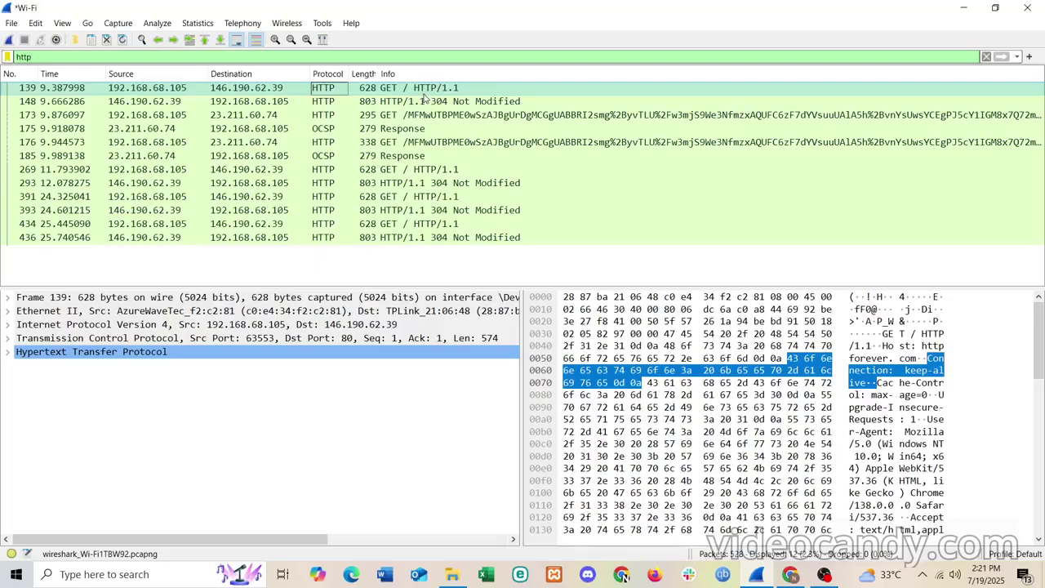
click(362, 104)
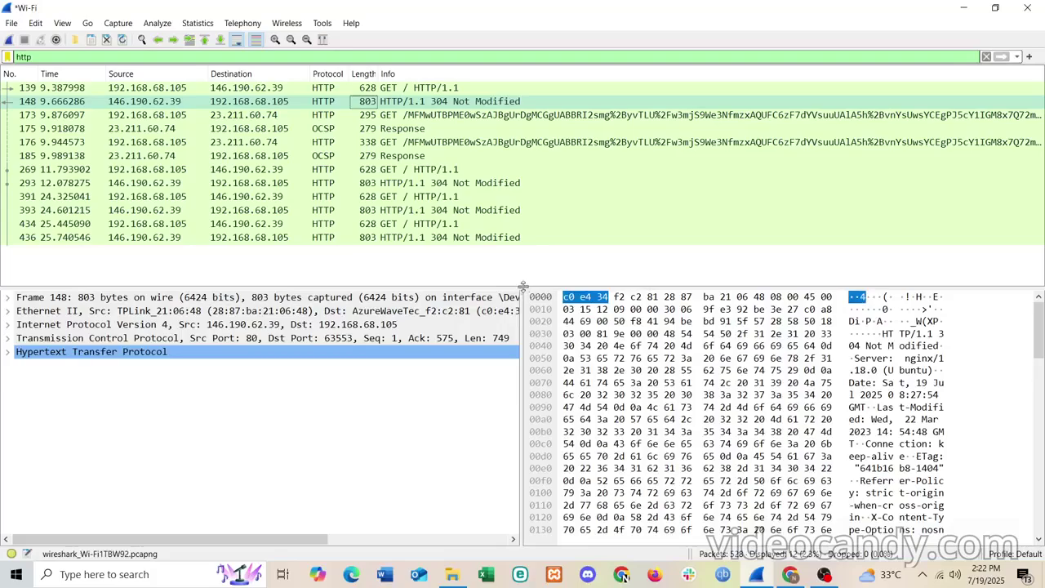
drag(523, 288, 523, 363)
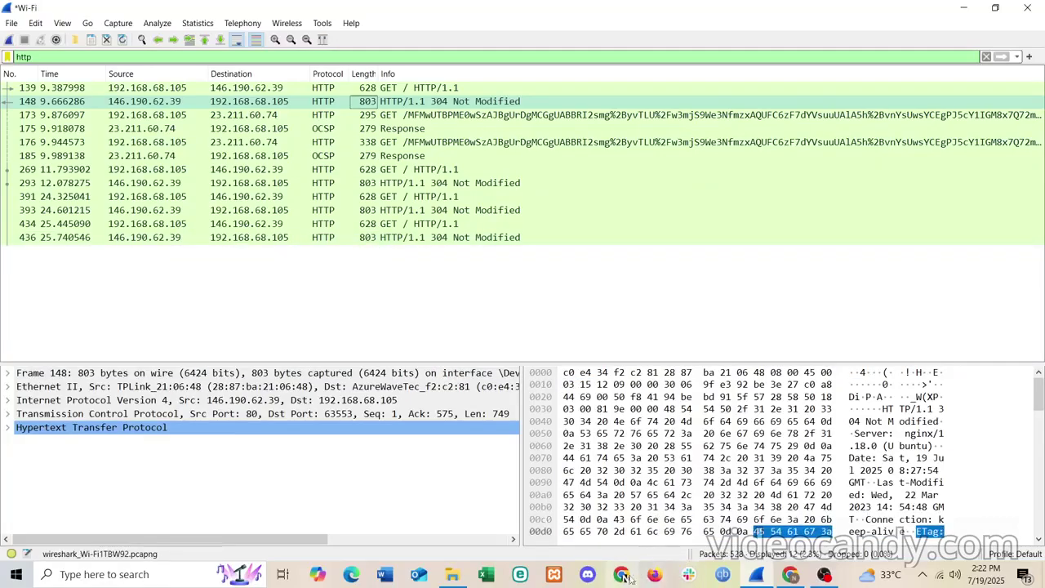
click(790, 574)
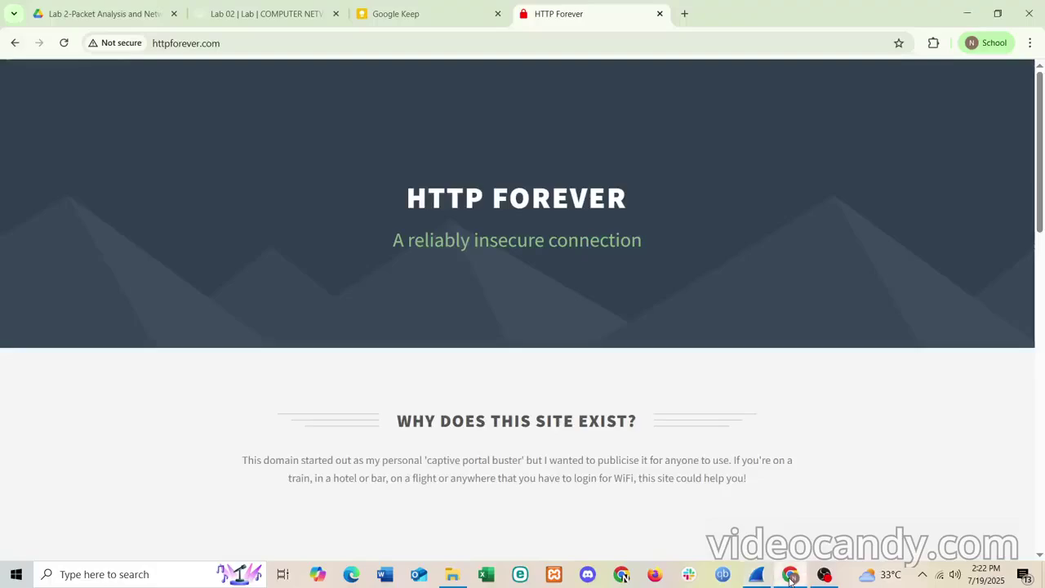
- Open the Keep note and handwrite '1 ss →' on a new line
click(447, 7)
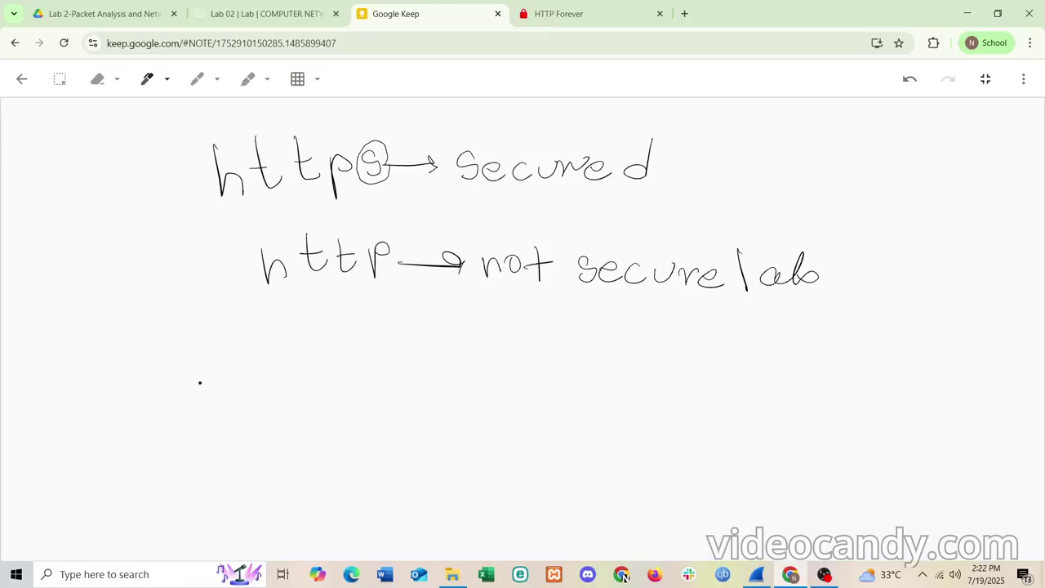
drag(211, 359, 222, 401)
drag(210, 405, 227, 403)
drag(270, 372, 279, 389)
drag(347, 365, 407, 362)
mouse_move(393, 350)
mouse_down()
mouse_move(399, 365)
mouse_move(433, 367)
mouse_up()
- Handwrite the word 'capturing' after the arrow
mouse_move(459, 353)
mouse_down()
mouse_move(497, 350)
mouse_move(485, 358)
mouse_up()
mouse_move(504, 327)
mouse_down()
mouse_move(508, 359)
mouse_move(529, 359)
mouse_move(549, 340)
mouse_up()
click(558, 329)
mouse_move(558, 341)
mouse_down()
mouse_move(559, 356)
mouse_move(586, 354)
mouse_up()
drag(606, 335, 584, 379)
mouse_move(645, 325)
mouse_down()
mouse_move(665, 323)
mouse_move(650, 382)
mouse_move(666, 355)
mouse_up()
- Write 'filtered', erasing a stray stroke and redrawing the l
drag(672, 352, 674, 376)
click(669, 342)
drag(687, 328, 686, 375)
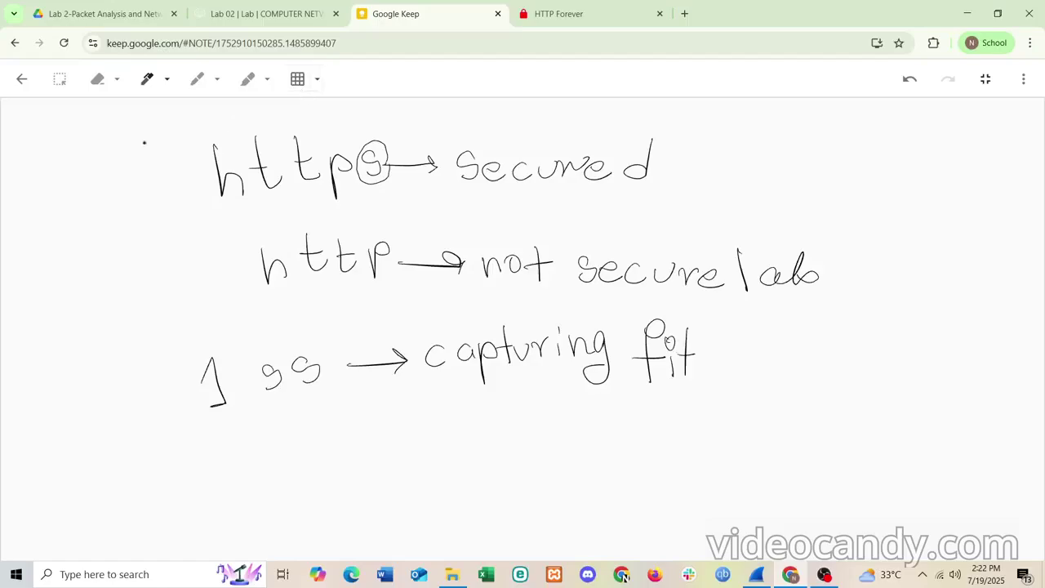
click(98, 79)
click(687, 357)
click(147, 80)
drag(685, 335, 700, 362)
scroll(705, 366, down, 1)
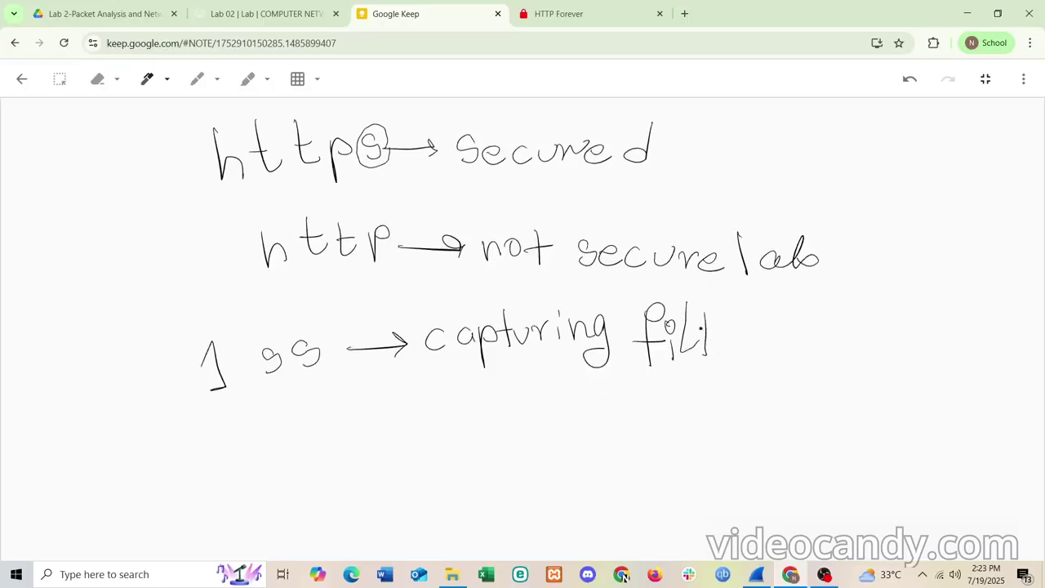
mouse_move(727, 343)
mouse_down()
mouse_move(741, 351)
mouse_move(767, 338)
mouse_move(803, 358)
mouse_up()
drag(827, 311, 819, 349)
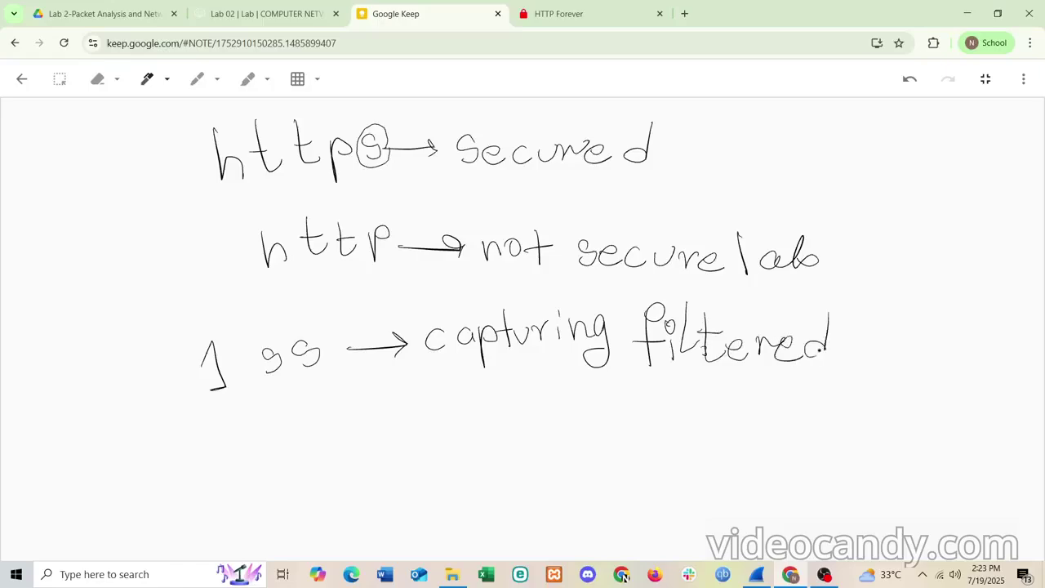
- Finish the note line by writing 'http packet'
drag(442, 400, 469, 418)
mouse_move(479, 382)
mouse_down()
mouse_move(501, 406)
mouse_move(552, 399)
mouse_up()
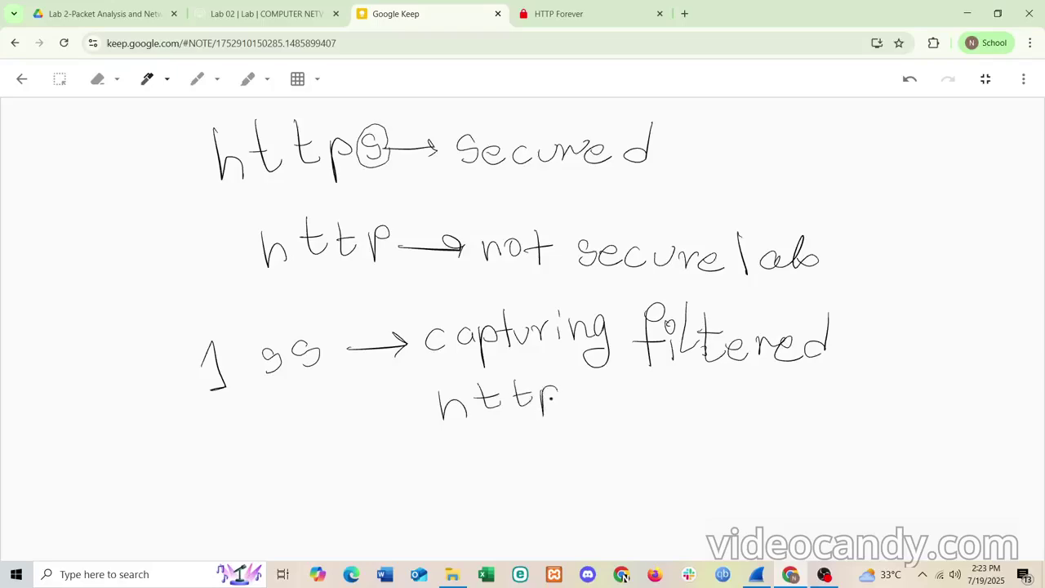
drag(625, 391, 690, 403)
mouse_move(704, 374)
mouse_down()
mouse_move(703, 402)
mouse_move(763, 401)
mouse_move(770, 381)
mouse_up()
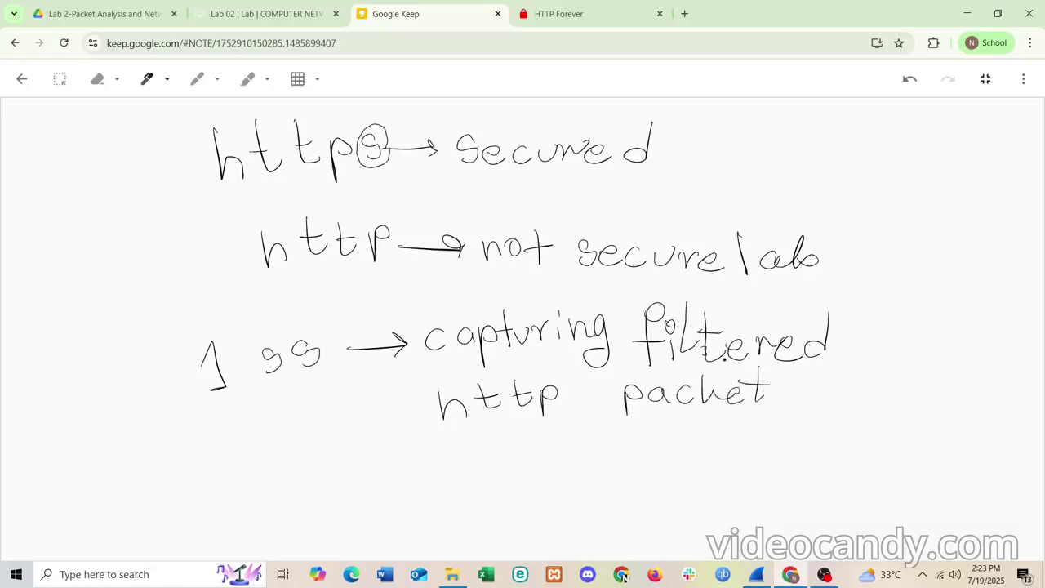
scroll(348, 368, up, 1)
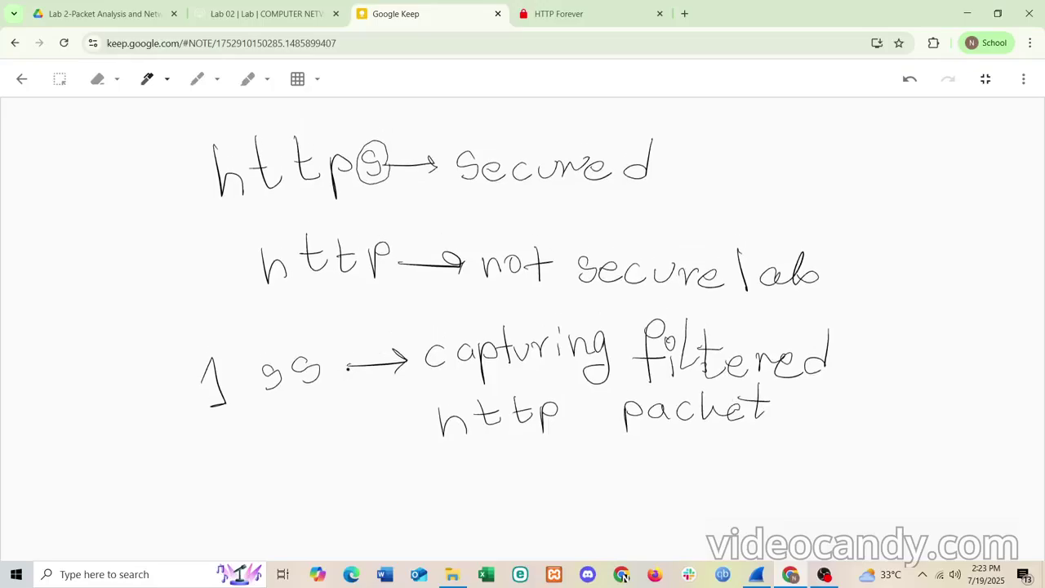
click(756, 574)
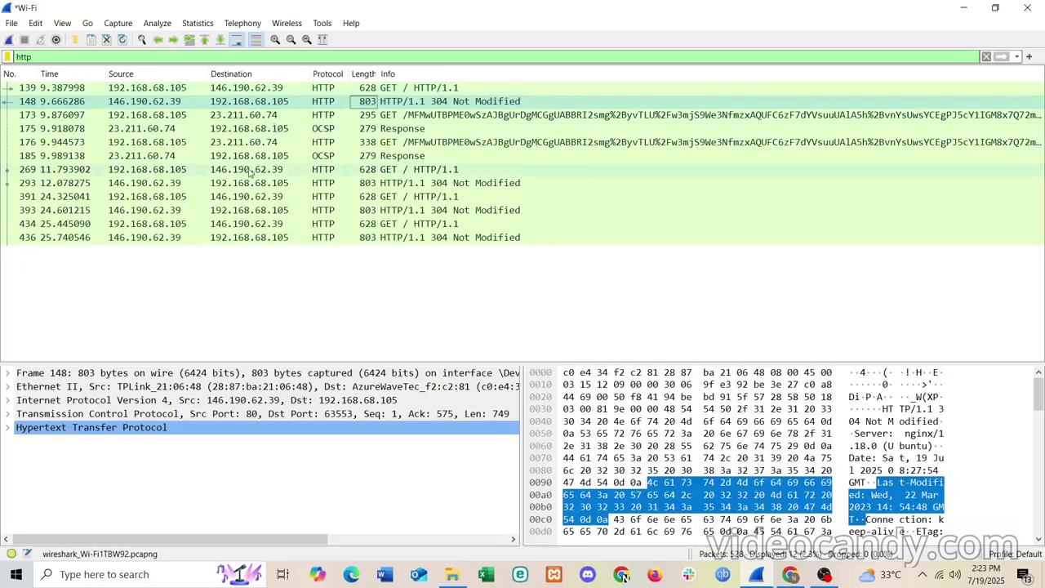
- Select GET packet 139, enlarge the details pane and expand its Hypertext Transfer Protocol layer
click(149, 88)
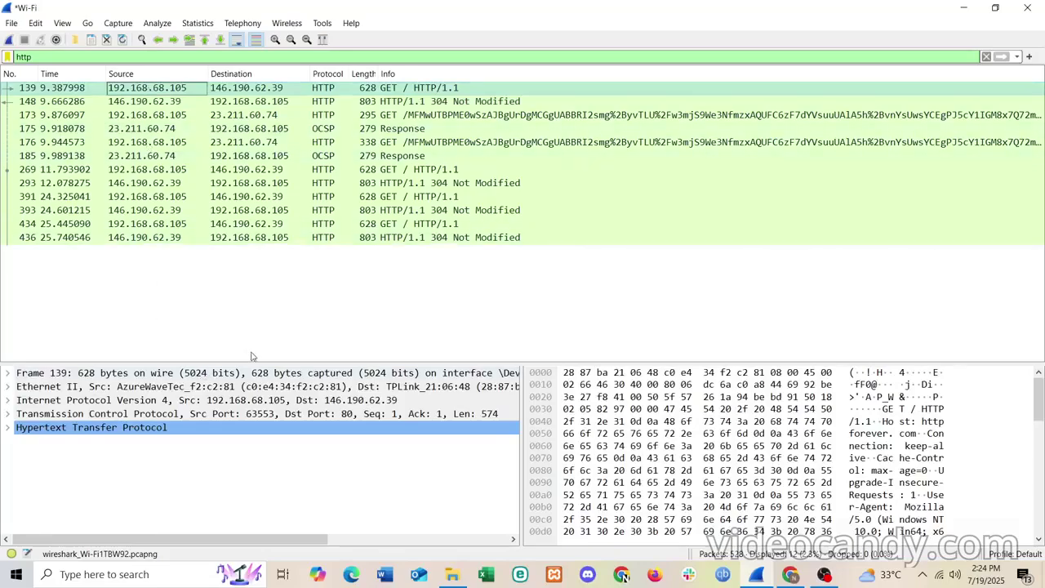
drag(266, 363, 276, 253)
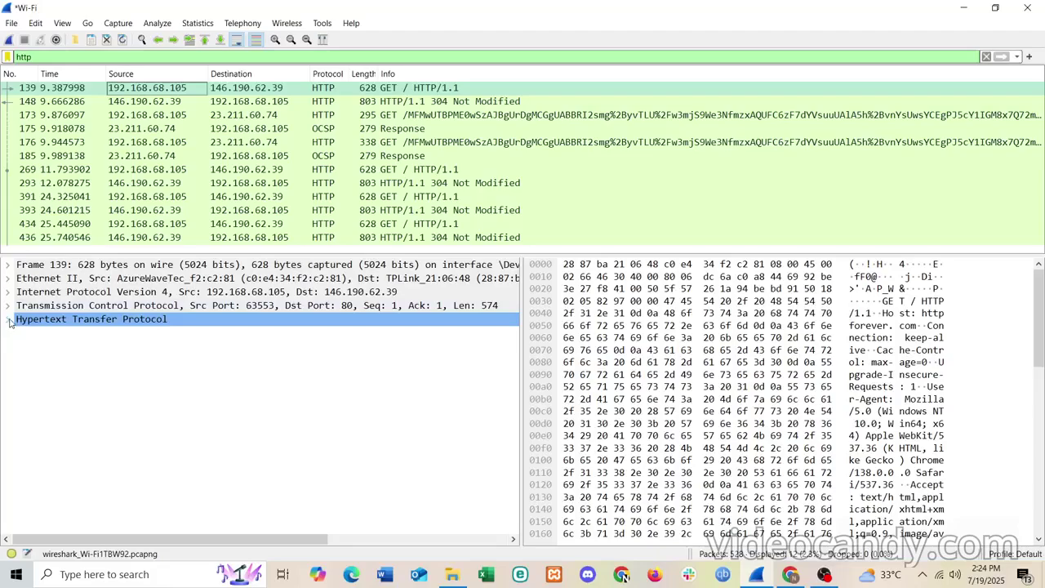
click(8, 320)
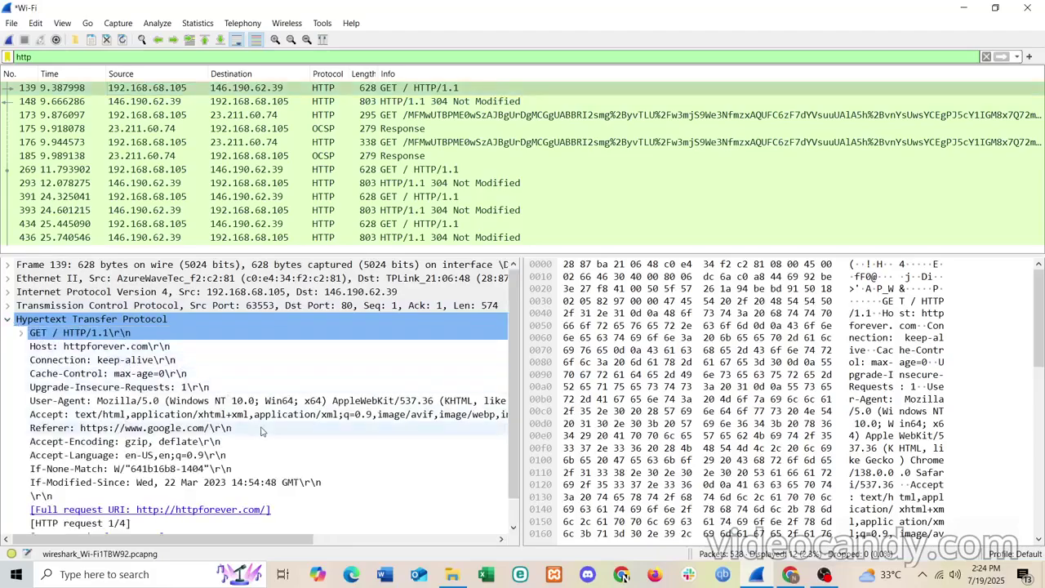
scroll(261, 430, down, 1)
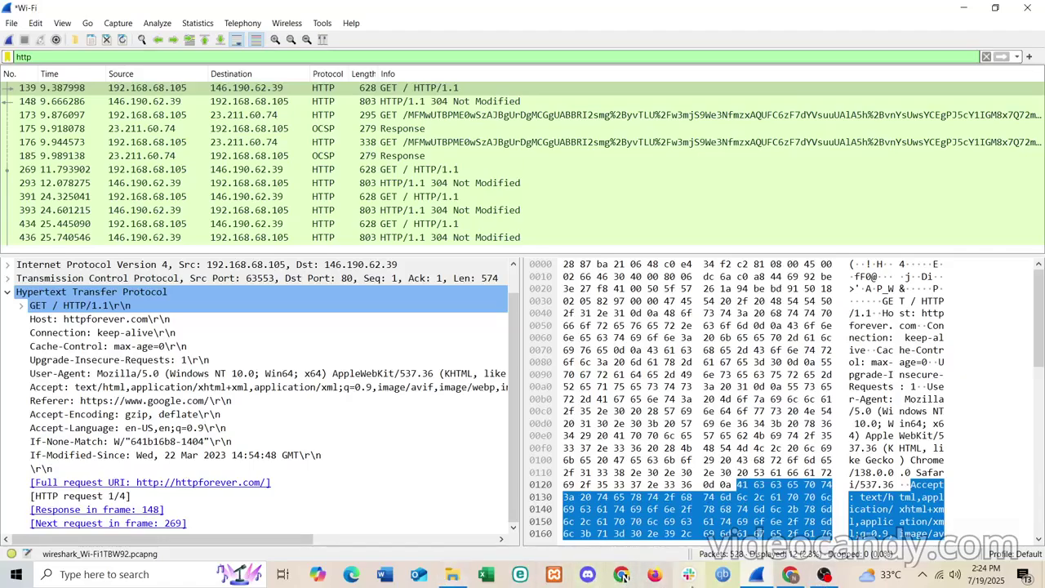
click(798, 579)
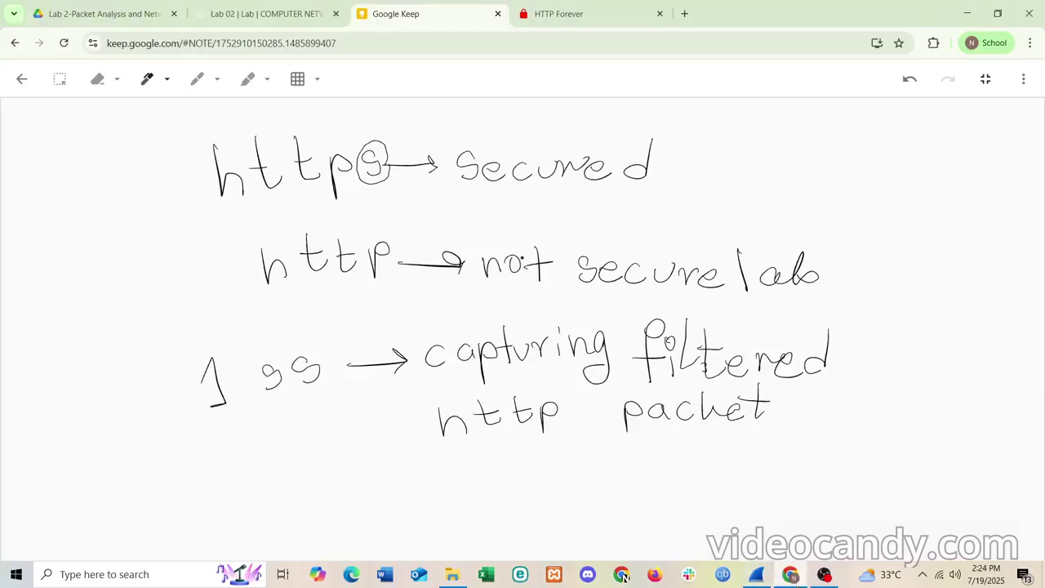
- Remove the top two handwritten https/http lines from the note
click(99, 79)
click(60, 79)
drag(181, 135, 832, 292)
key(Delete)
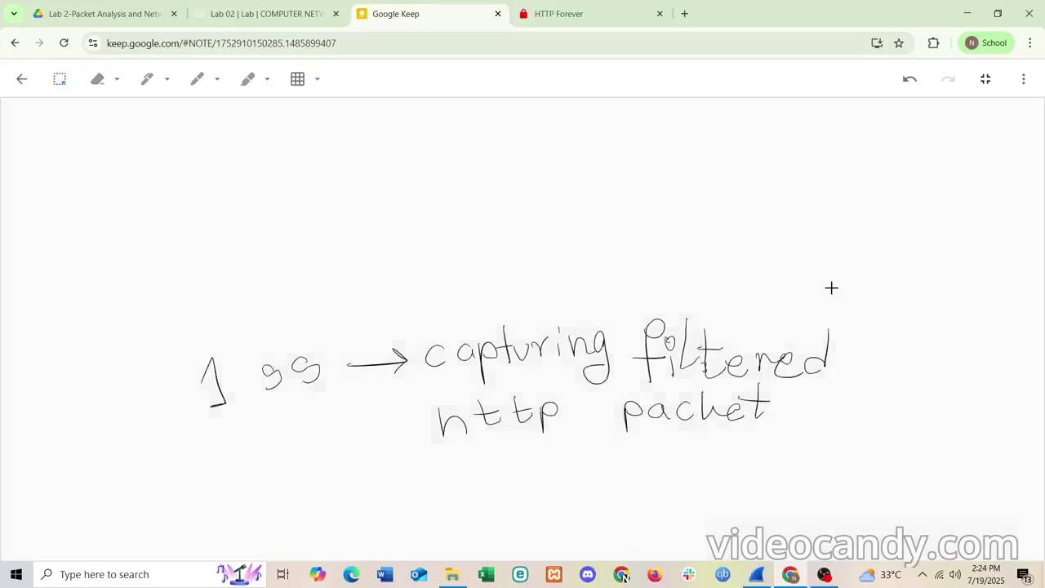
- Handwrite 'Http request:' at the top, checking the packet details in Wireshark
click(145, 80)
mouse_move(58, 130)
mouse_down()
mouse_move(67, 160)
mouse_move(162, 156)
mouse_up()
mouse_move(131, 141)
mouse_down()
mouse_move(149, 139)
mouse_move(174, 172)
mouse_up()
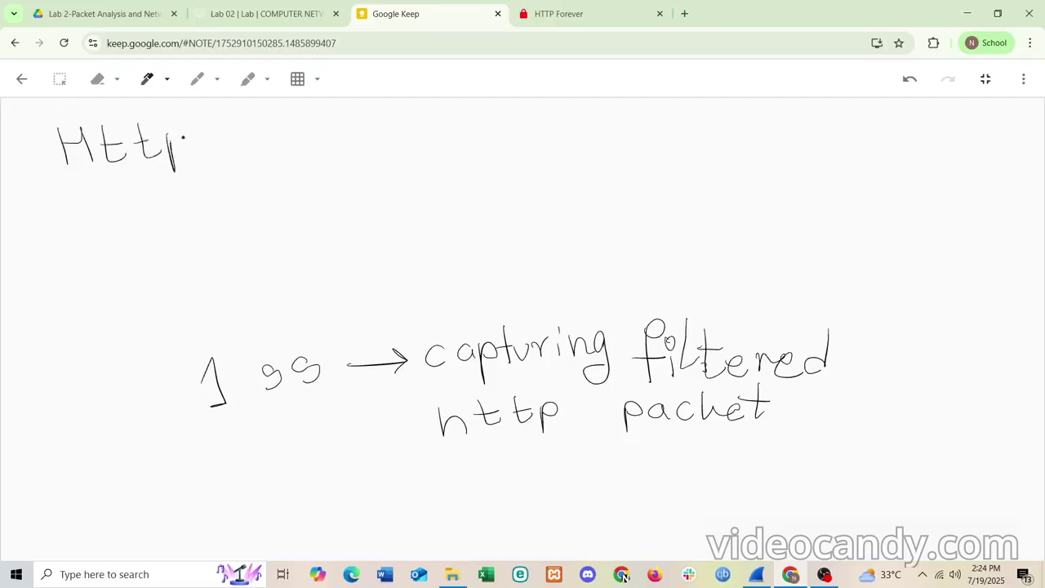
mouse_move(171, 136)
mouse_down()
mouse_move(173, 148)
mouse_move(232, 136)
mouse_move(260, 154)
mouse_move(273, 144)
mouse_move(281, 167)
mouse_move(323, 137)
mouse_up()
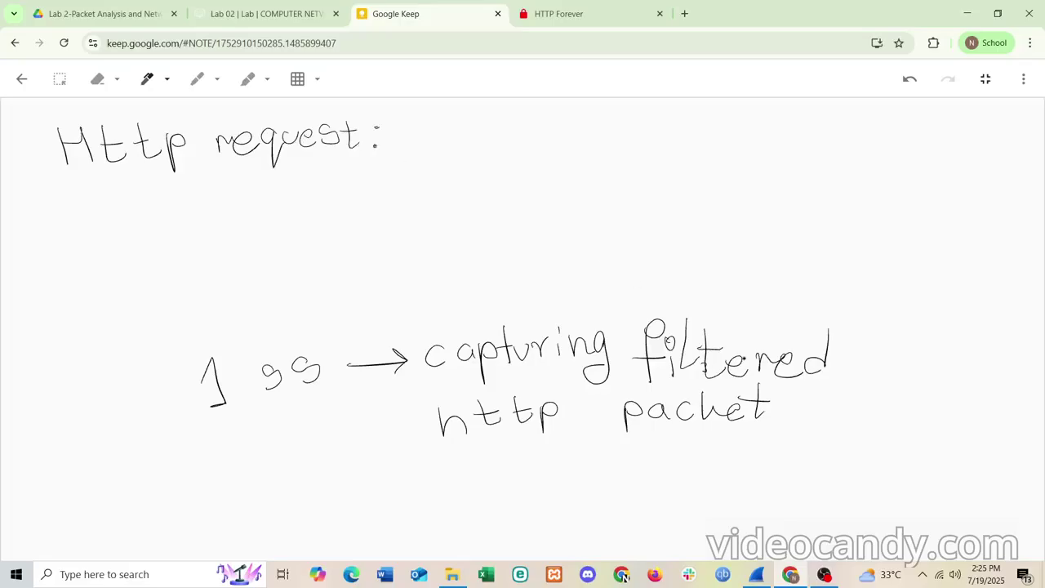
click(764, 581)
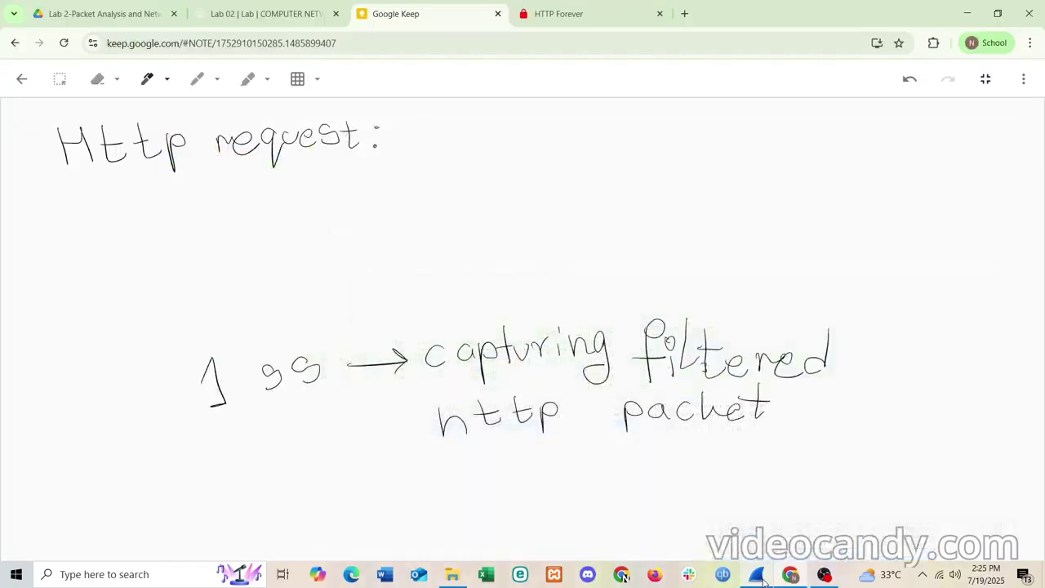
click(622, 575)
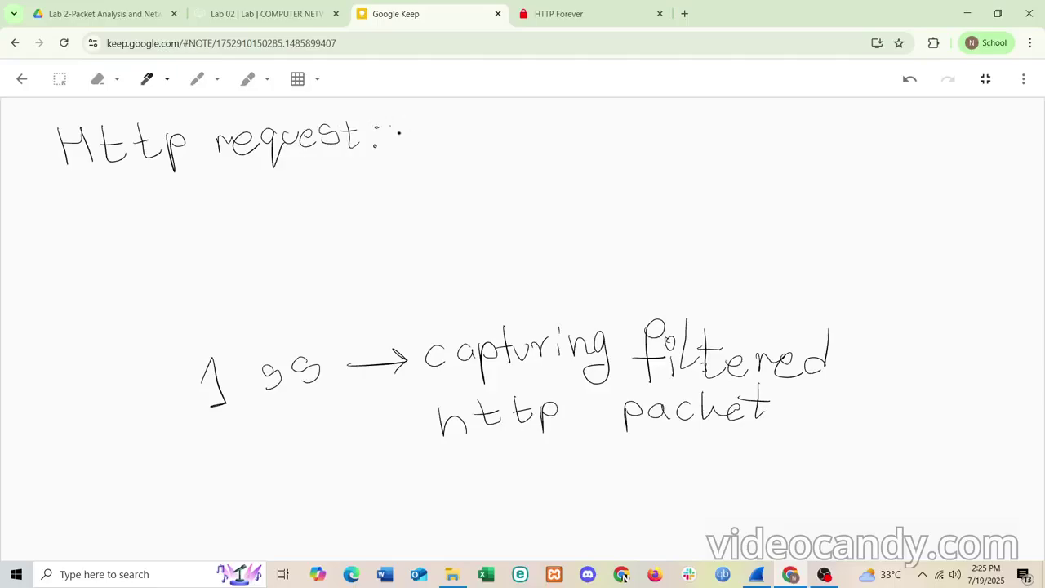
- Handwrite 'Hypertext' after the 'Http request:' heading
drag(391, 116, 397, 160)
mouse_move(393, 136)
mouse_down()
mouse_move(408, 131)
mouse_move(419, 150)
mouse_move(445, 133)
mouse_move(438, 170)
mouse_up()
mouse_move(463, 132)
mouse_down()
mouse_move(464, 163)
mouse_move(480, 144)
mouse_up()
drag(487, 138, 501, 147)
mouse_move(505, 135)
mouse_down()
mouse_move(511, 145)
mouse_move(525, 137)
mouse_move(534, 153)
mouse_up()
mouse_move(520, 135)
mouse_down()
mouse_move(555, 137)
mouse_move(560, 152)
mouse_up()
mouse_move(565, 132)
mouse_down()
mouse_move(640, 152)
mouse_move(658, 134)
mouse_move(675, 149)
mouse_move(684, 135)
mouse_move(702, 148)
mouse_up()
- Complete the heading with 'transfer protocol' and '(1 ss +' below it
mouse_move(743, 120)
mouse_down()
mouse_move(725, 158)
mouse_move(737, 141)
mouse_up()
mouse_move(732, 144)
mouse_down()
mouse_move(748, 139)
mouse_move(753, 157)
mouse_move(780, 137)
mouse_move(802, 157)
mouse_move(817, 138)
mouse_up()
mouse_move(821, 147)
mouse_down()
mouse_move(835, 134)
mouse_move(872, 148)
mouse_move(876, 136)
mouse_move(919, 150)
mouse_move(940, 139)
mouse_move(967, 163)
mouse_move(962, 152)
mouse_move(981, 165)
mouse_move(991, 154)
mouse_move(998, 168)
mouse_up()
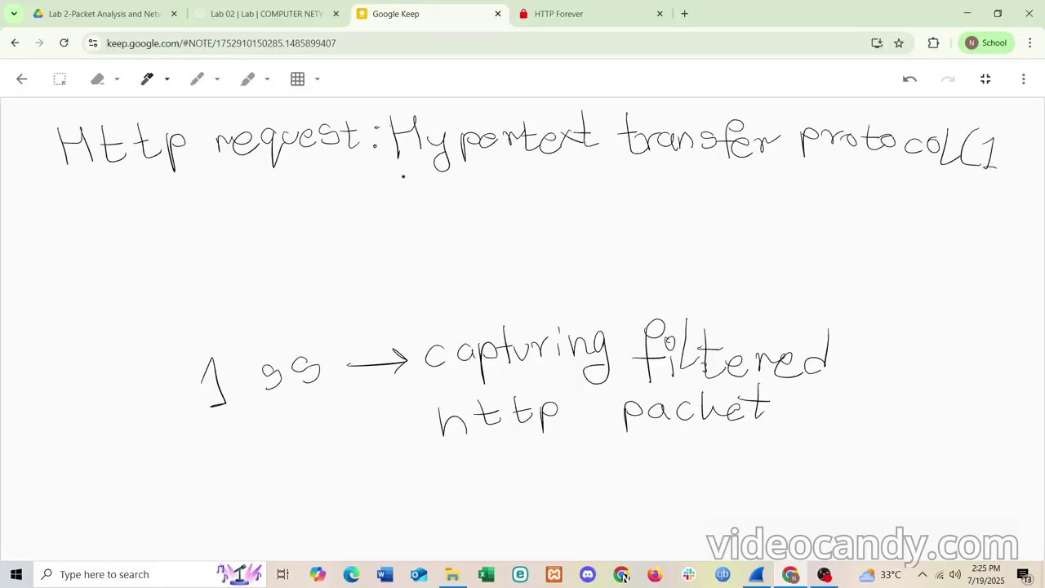
mouse_move(417, 178)
mouse_down()
mouse_move(401, 196)
mouse_move(440, 186)
mouse_move(433, 196)
mouse_up()
mouse_move(481, 173)
mouse_down()
mouse_move(482, 196)
mouse_move(467, 180)
mouse_up()
click(822, 577)
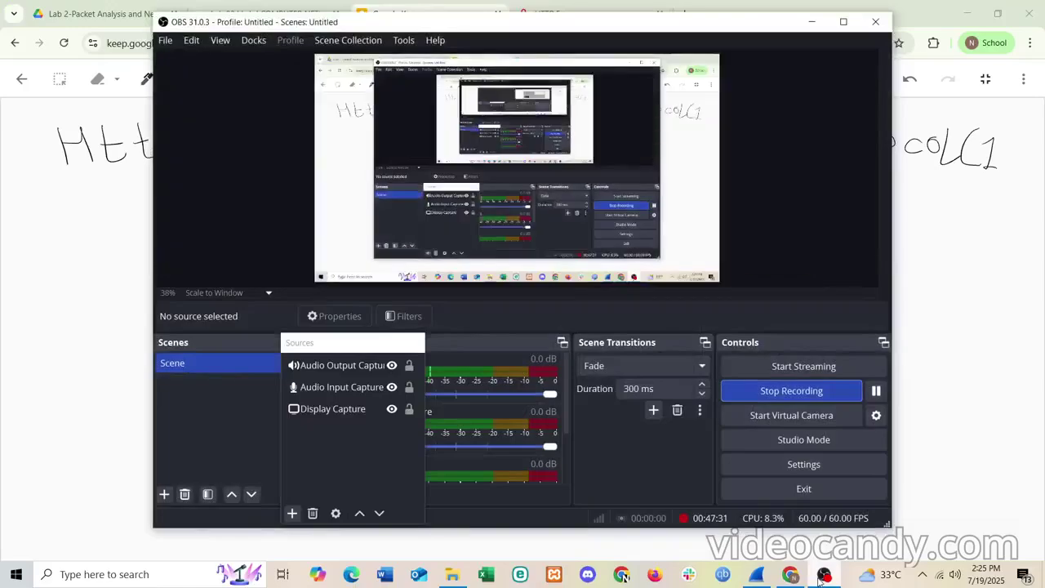
click(822, 576)
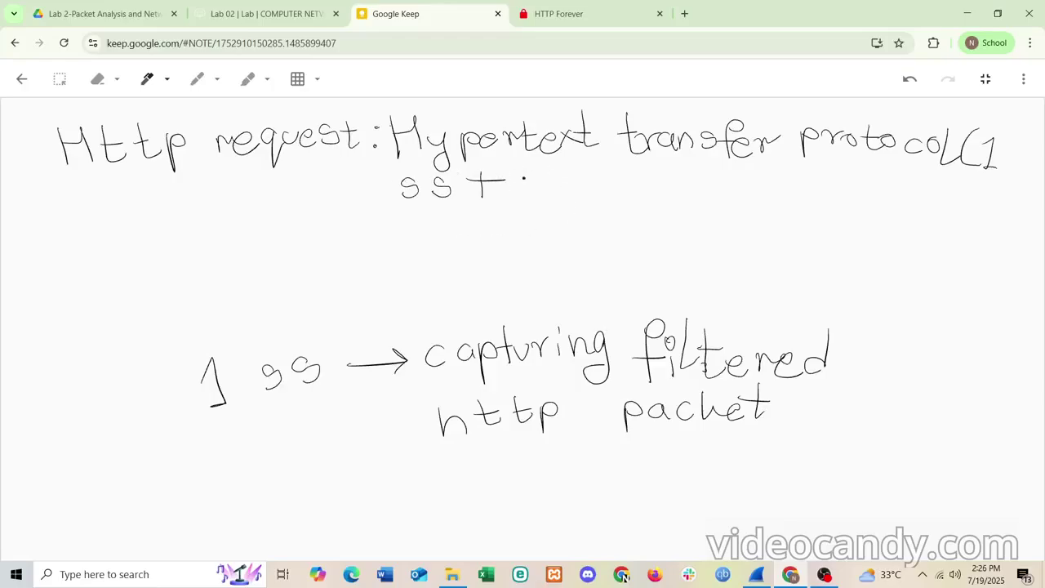
- Handwrite 'which layer + info on those layer' after the plus sign
mouse_move(524, 178)
mouse_down()
mouse_move(544, 186)
mouse_move(545, 176)
mouse_up()
mouse_move(557, 168)
mouse_down()
mouse_move(556, 184)
mouse_move(594, 191)
mouse_up()
mouse_move(619, 156)
mouse_down()
mouse_move(621, 188)
mouse_move(672, 196)
mouse_move(696, 182)
mouse_move(713, 193)
mouse_up()
mouse_move(712, 178)
mouse_down()
mouse_move(715, 210)
mouse_move(768, 184)
mouse_move(788, 201)
mouse_up()
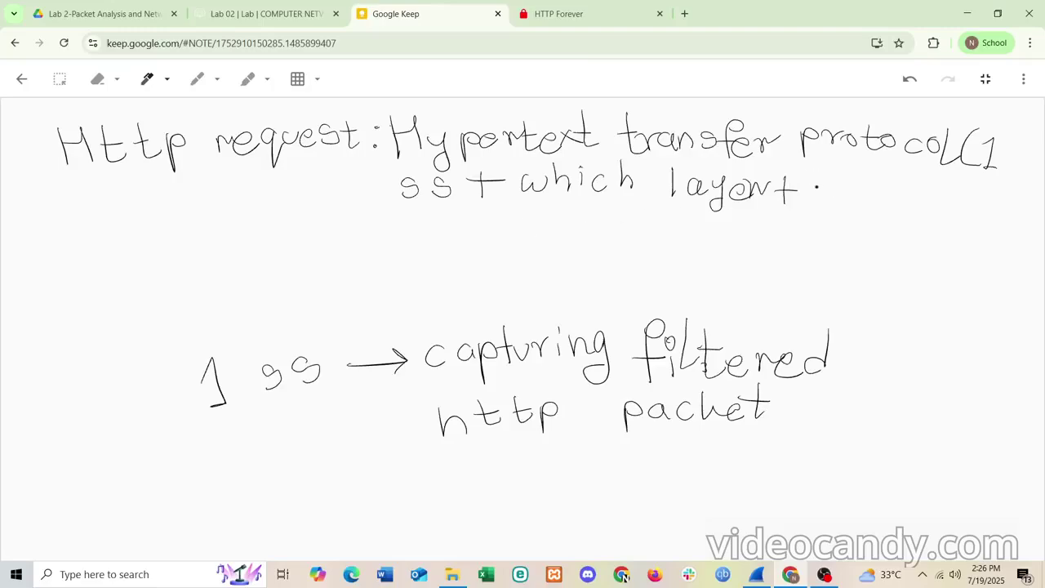
mouse_move(815, 183)
mouse_down()
mouse_move(813, 202)
mouse_move(864, 181)
mouse_move(861, 204)
mouse_up()
drag(857, 187, 911, 202)
click(909, 196)
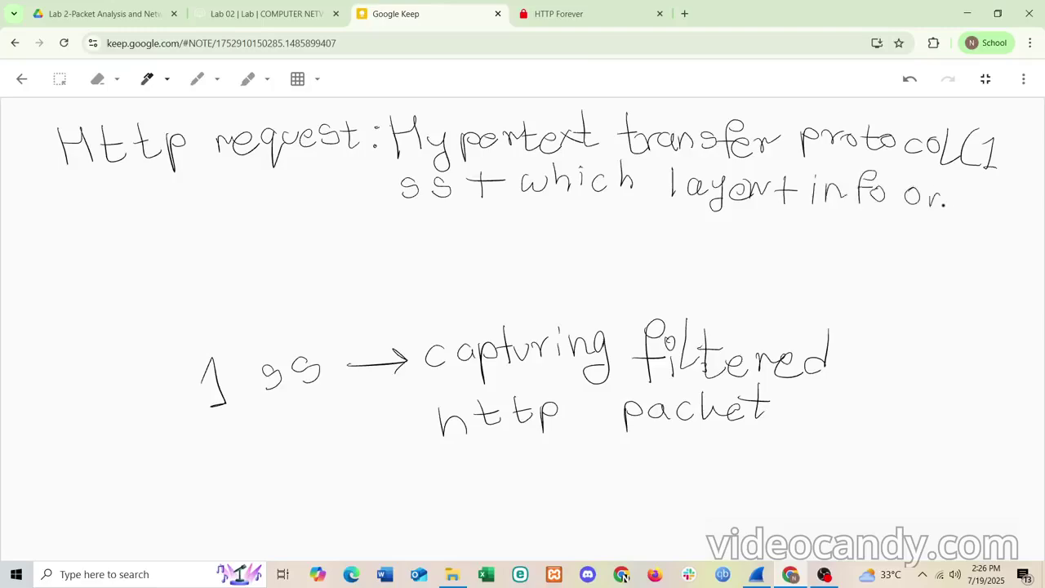
mouse_move(975, 181)
mouse_down()
mouse_move(972, 209)
mouse_move(985, 195)
mouse_up()
mouse_move(985, 182)
mouse_down()
mouse_move(981, 203)
mouse_move(990, 207)
mouse_up()
mouse_move(399, 219)
mouse_down()
mouse_move(398, 245)
mouse_move(437, 243)
mouse_up()
mouse_move(448, 222)
mouse_down()
mouse_move(462, 234)
mouse_move(458, 250)
mouse_move(520, 218)
mouse_move(529, 238)
mouse_move(542, 226)
mouse_up()
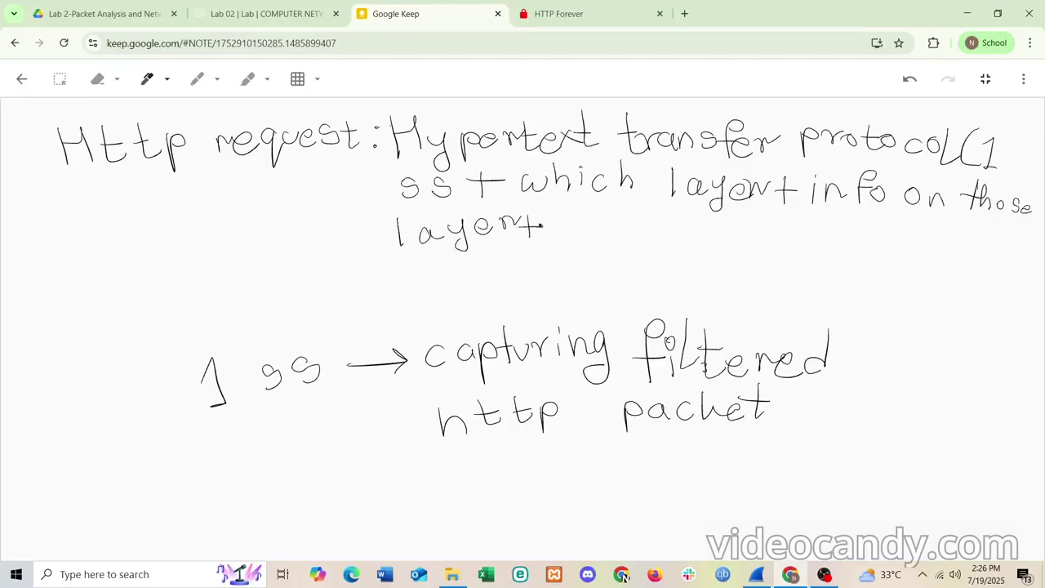
- Review Wireshark's Connection, Upgrade-Insecure-Requests and Referer header fields, then minimize it
click(756, 574)
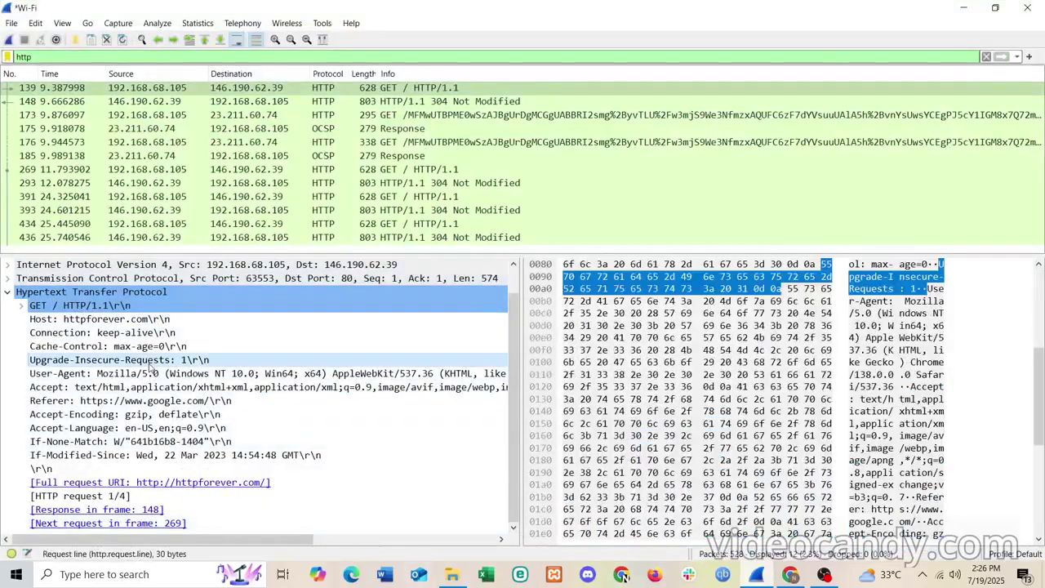
click(127, 333)
click(126, 360)
click(131, 400)
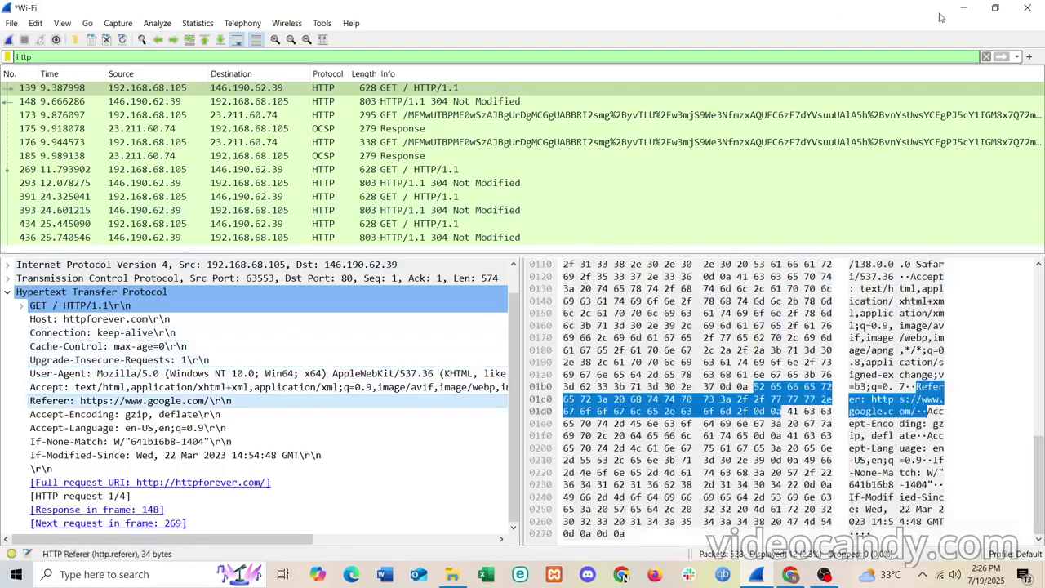
click(963, 8)
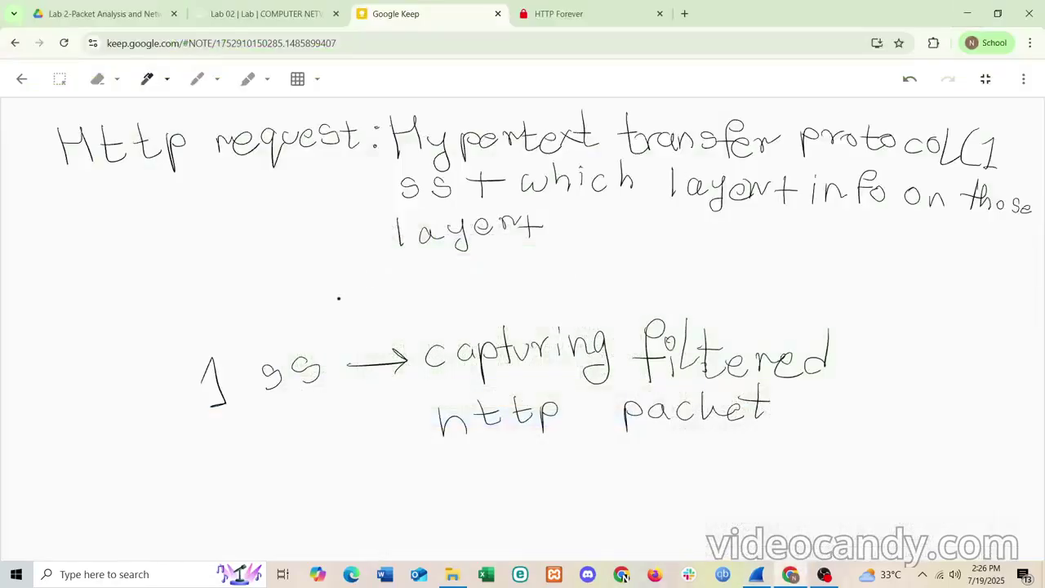
- Write 'overview)' to close the third line of the heading
mouse_move(566, 218)
mouse_down()
mouse_move(558, 233)
mouse_move(571, 217)
mouse_move(629, 233)
mouse_move(647, 215)
mouse_move(662, 235)
mouse_move(707, 236)
mouse_move(721, 222)
mouse_move(730, 238)
mouse_up()
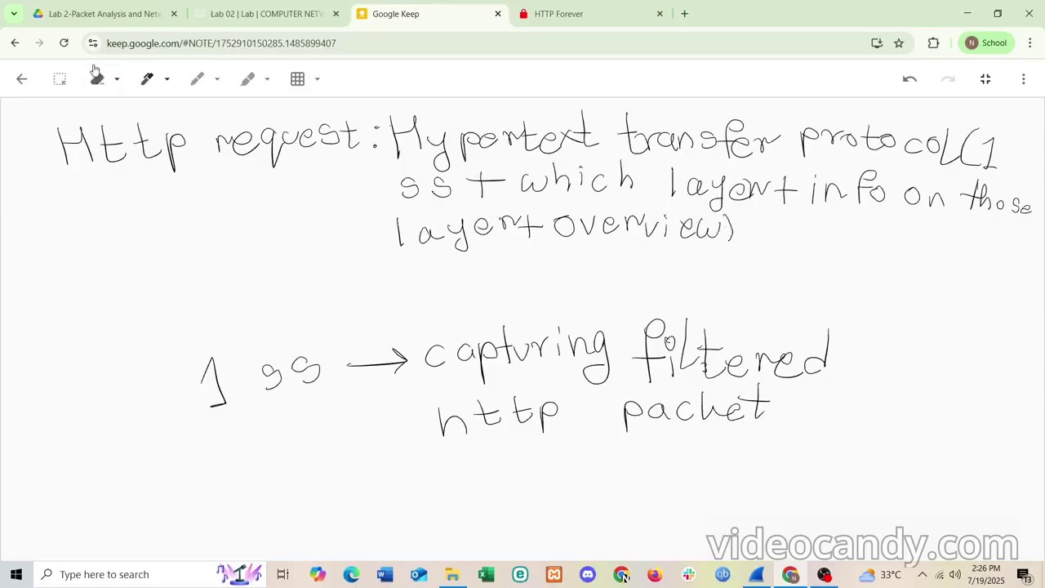
click(59, 78)
- Move the '1 ss → capturing filtered http packet' handwriting lower on the canvas
drag(808, 435, 187, 347)
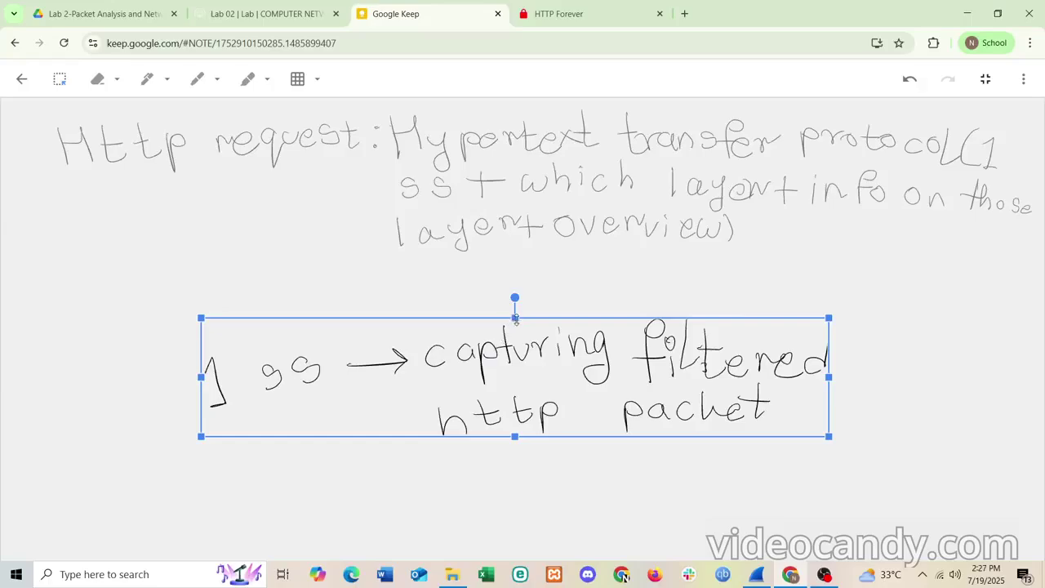
drag(504, 335, 485, 542)
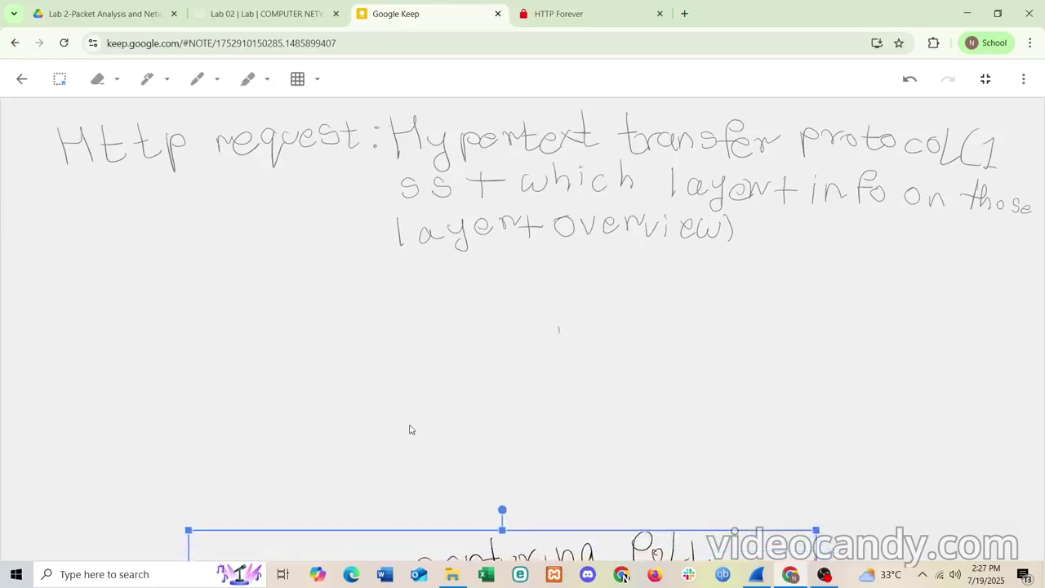
click(570, 356)
scroll(569, 356, down, 2)
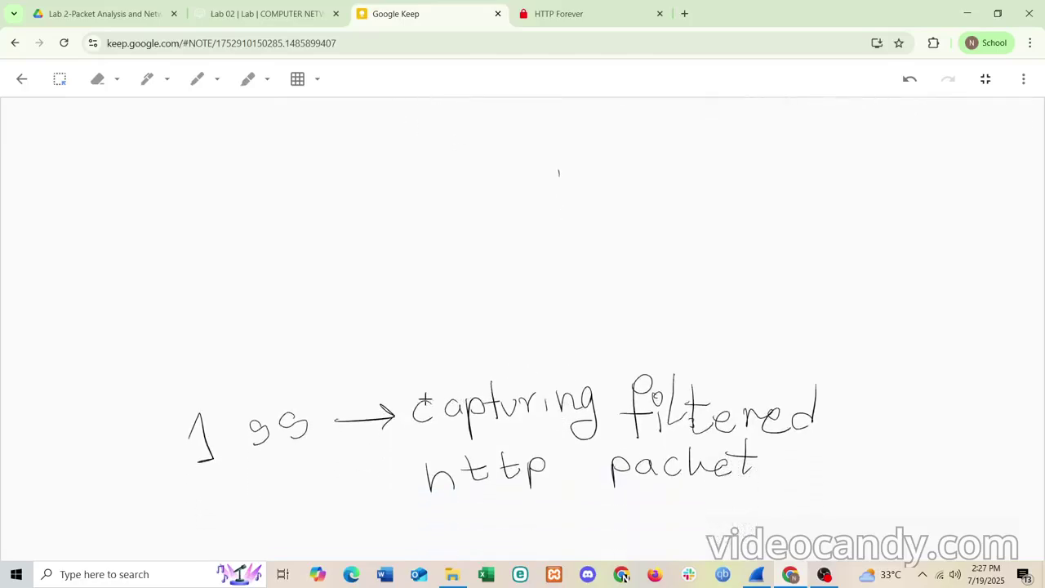
- Reselect the whole capturing filtered http packet handwriting and move it further down
click(60, 79)
drag(172, 368, 856, 492)
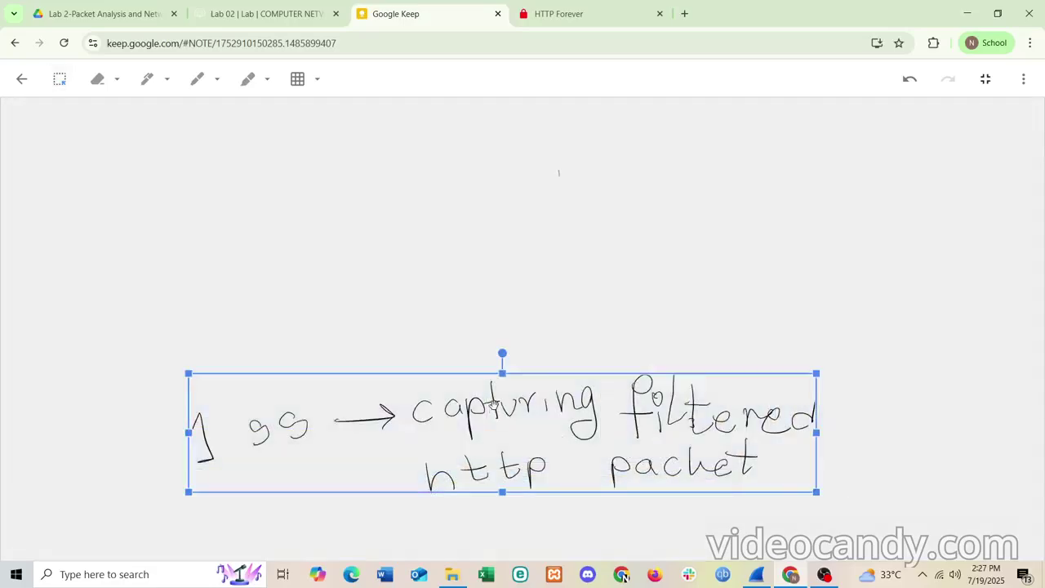
click(495, 408)
drag(498, 430, 498, 480)
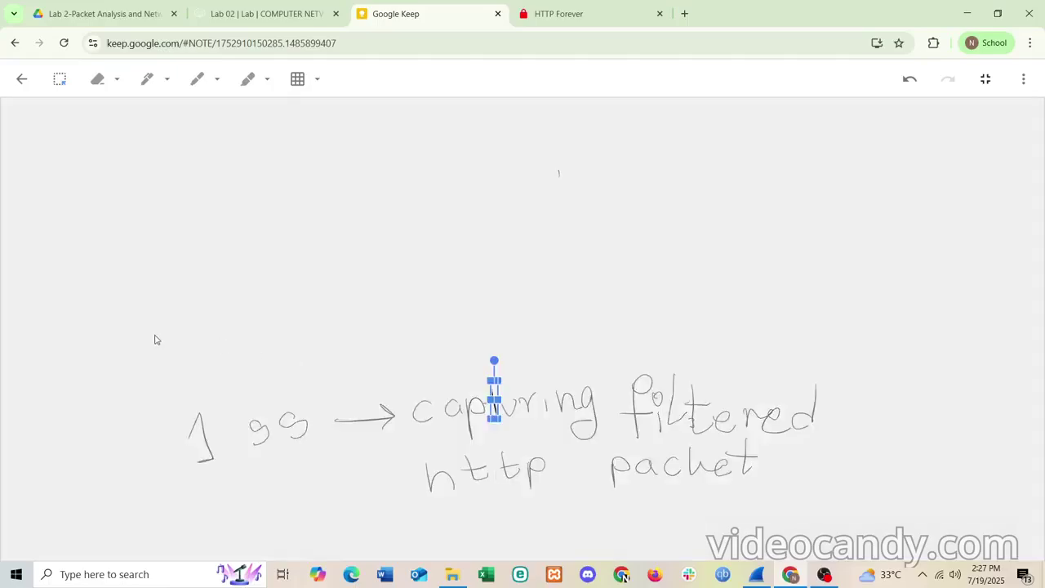
click(74, 334)
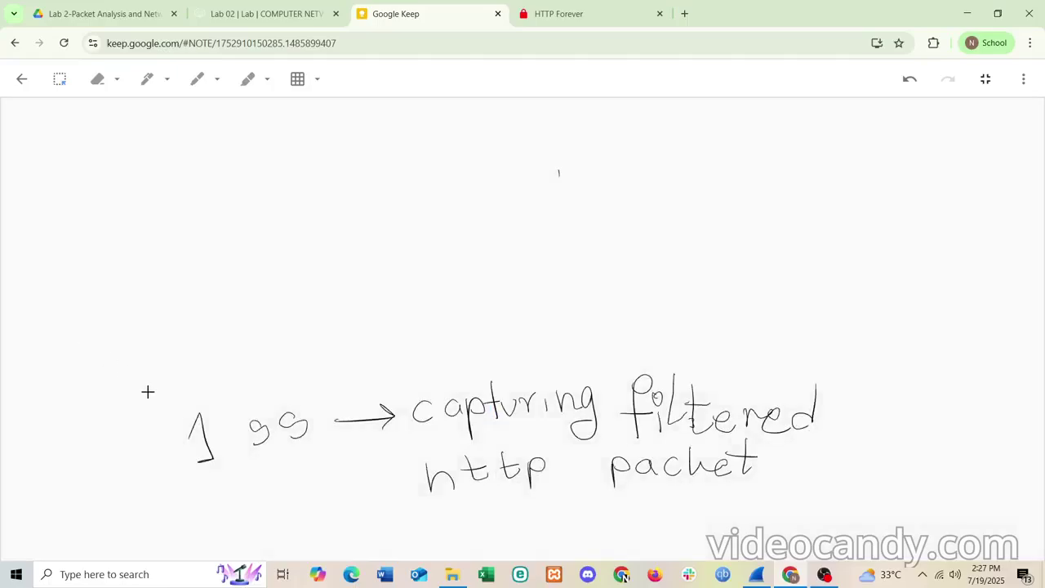
mouse_move(169, 392)
mouse_down()
mouse_move(481, 465)
mouse_move(825, 471)
mouse_move(880, 487)
mouse_move(872, 495)
mouse_up()
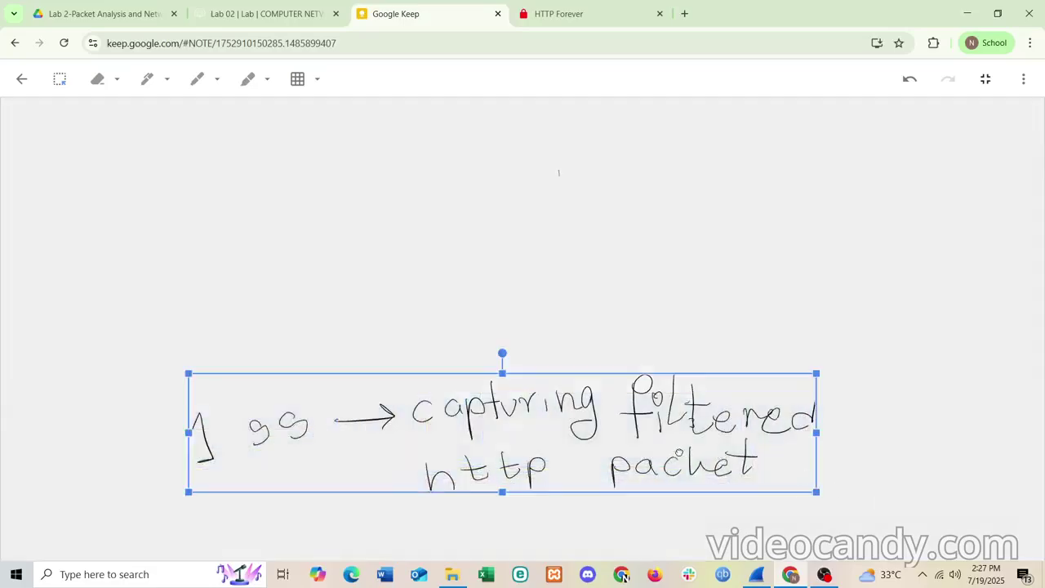
drag(679, 451, 676, 586)
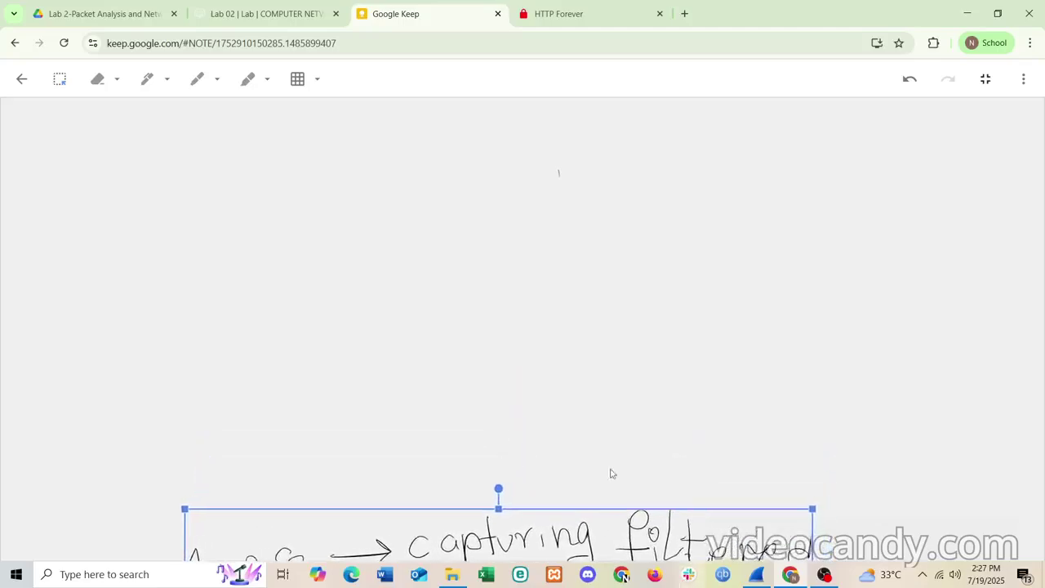
click(524, 346)
scroll(524, 347, up, 3)
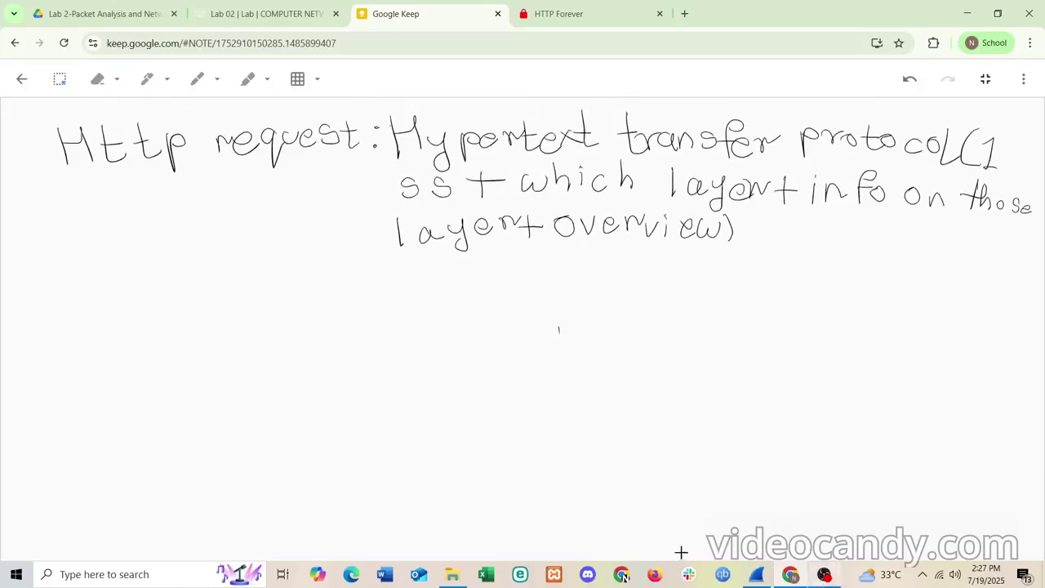
- In Wireshark, collapse the HTTP layer and expand Transmission Control Protocol
click(757, 574)
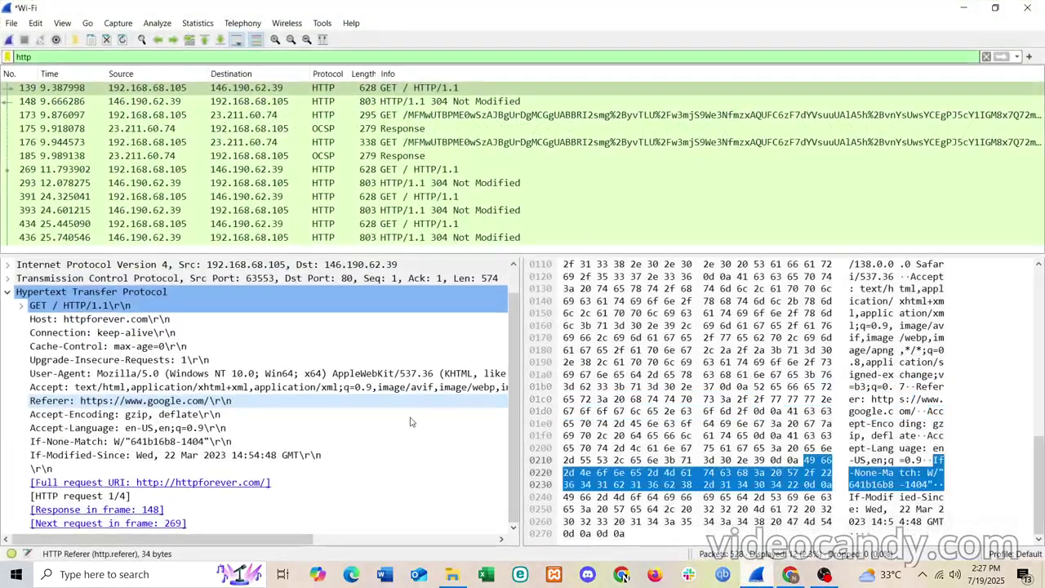
click(8, 292)
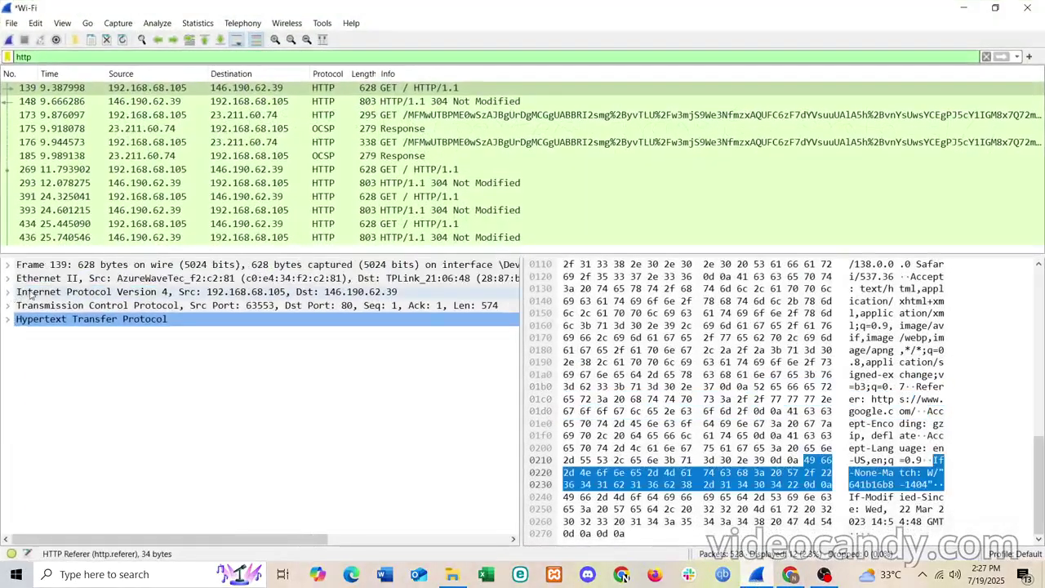
click(9, 305)
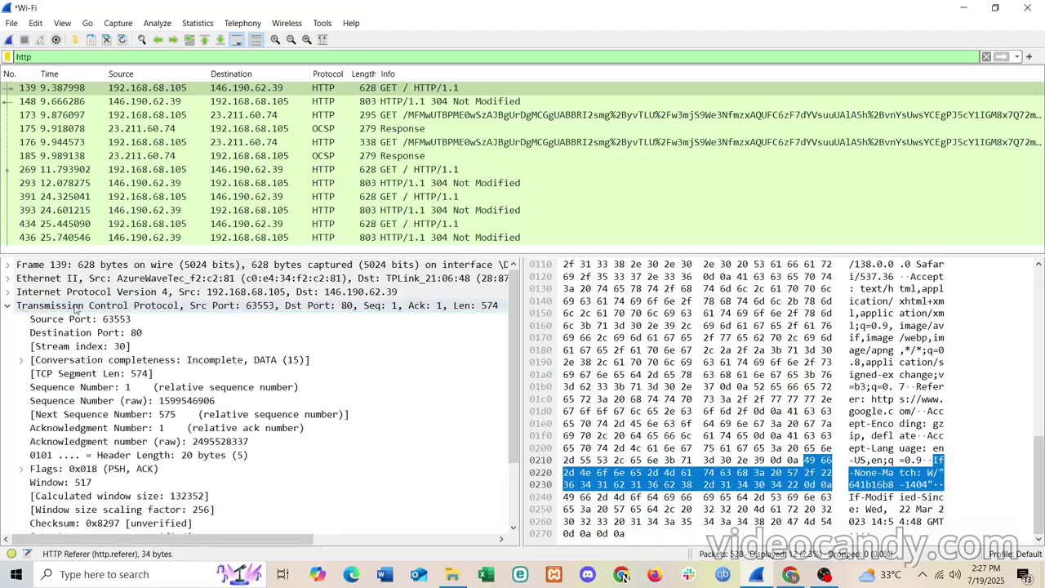
scroll(116, 313, down, 2)
scroll(116, 313, down, 1)
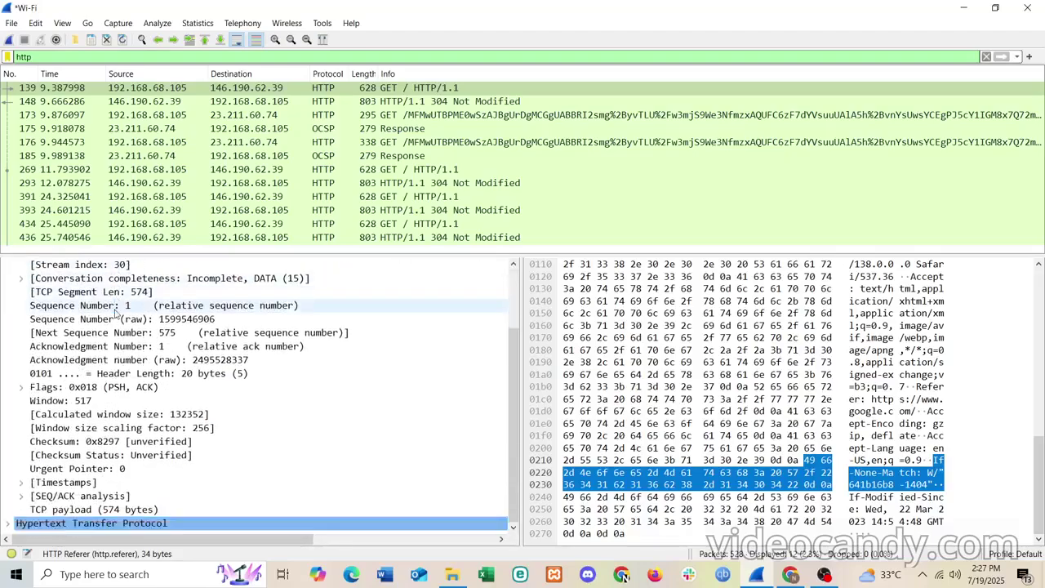
scroll(116, 313, up, 5)
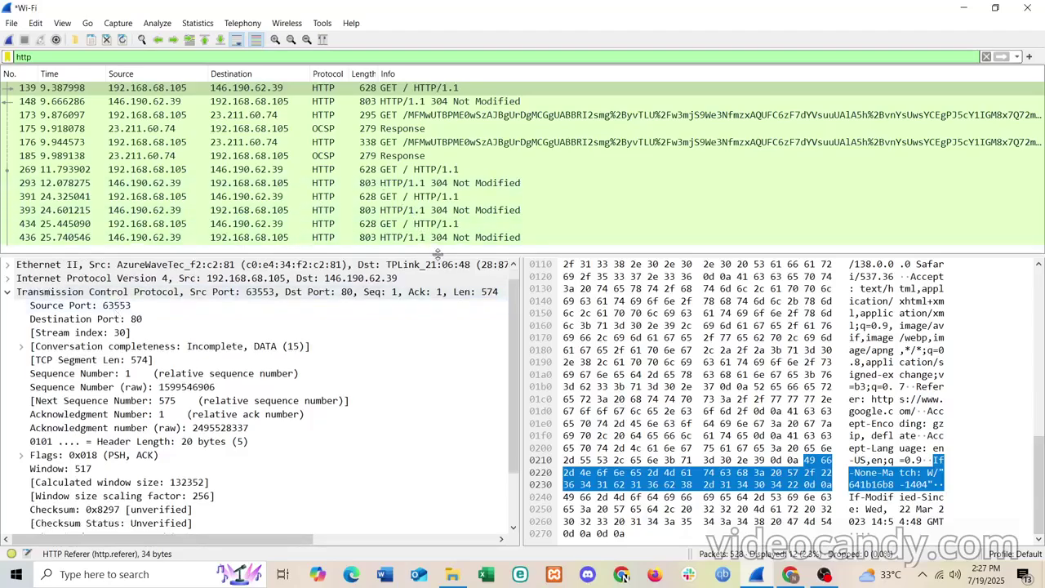
- Enlarge the details pane, toggle Conversation completeness, select the TCP row, then minimize Wireshark
drag(438, 254, 441, 203)
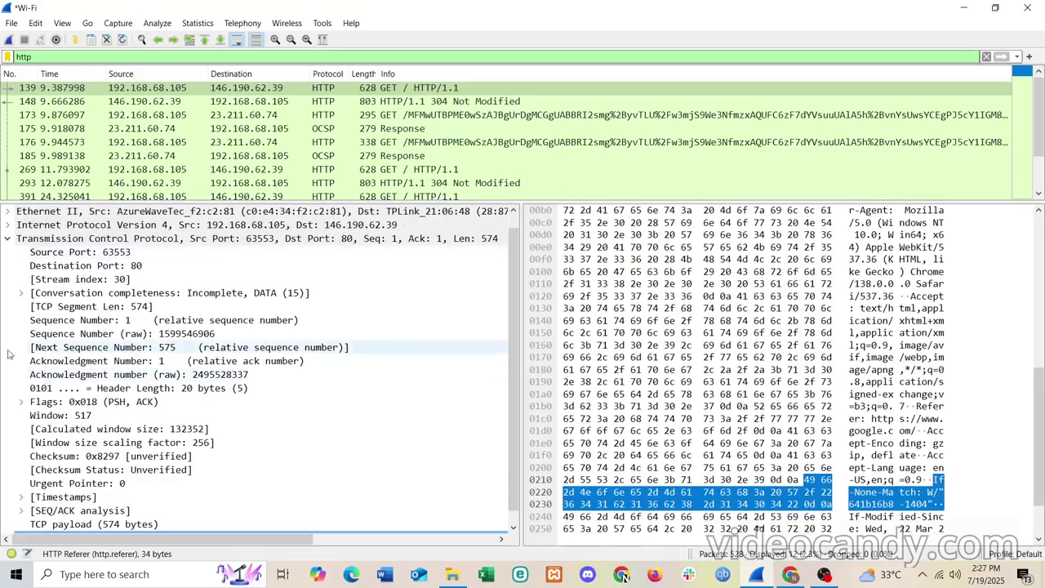
click(21, 293)
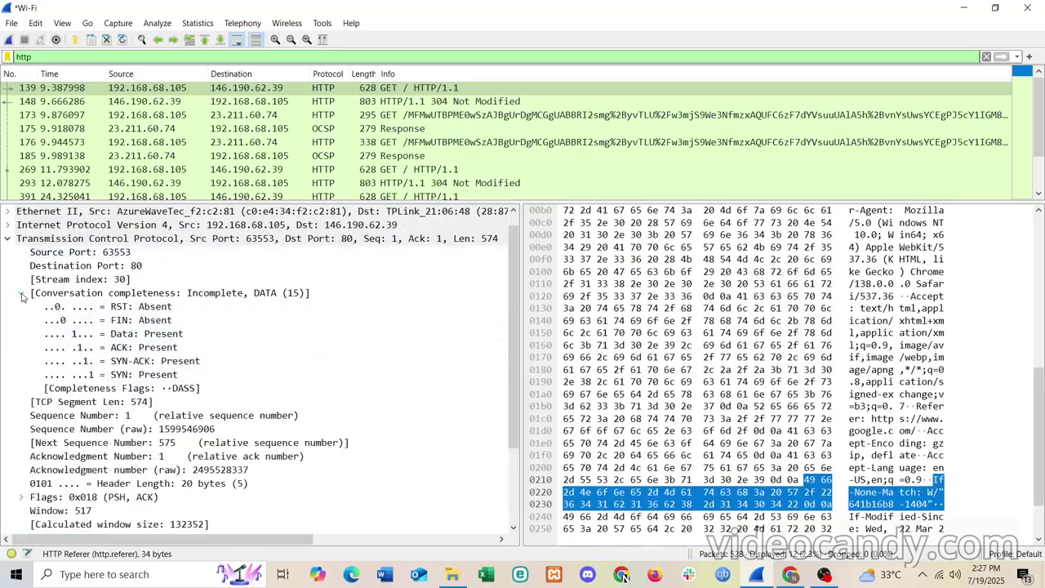
click(21, 294)
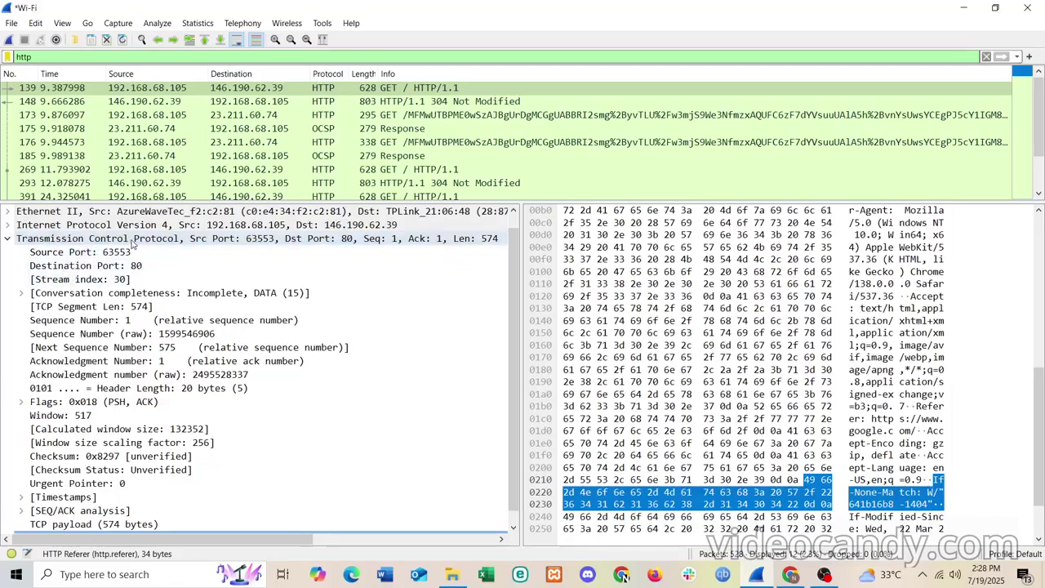
click(133, 242)
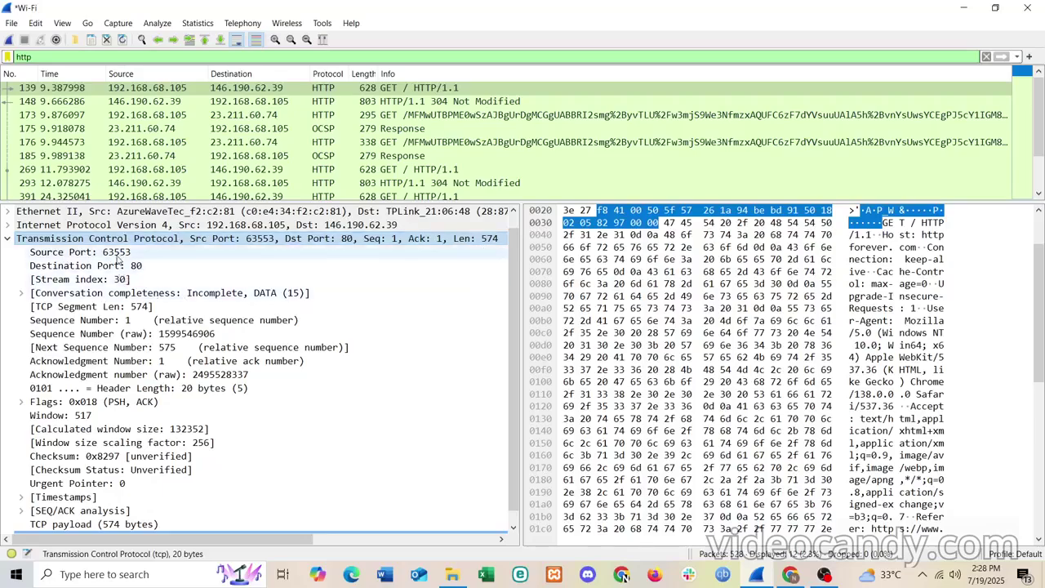
scroll(147, 429, down, 1)
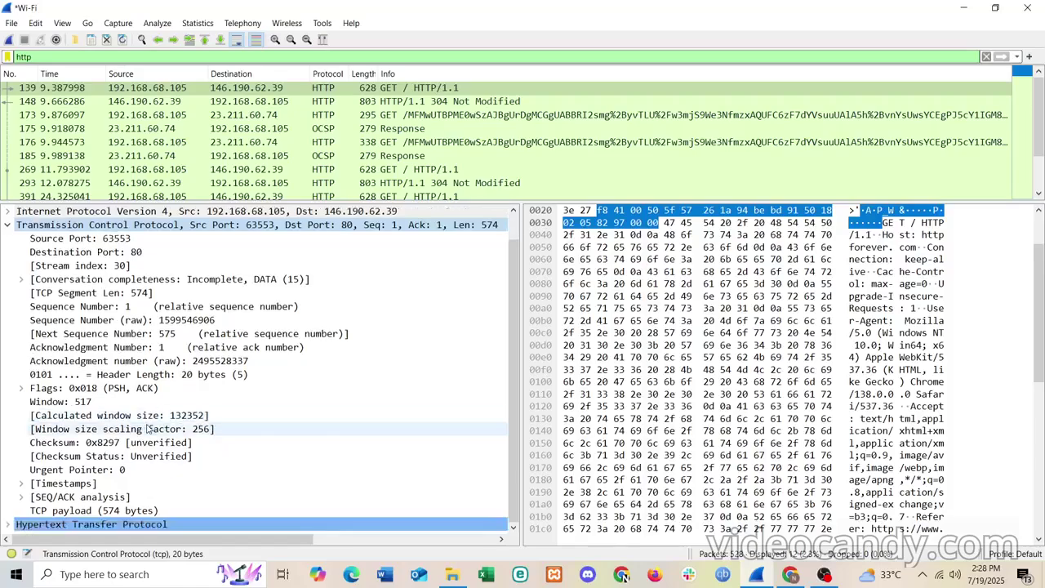
scroll(147, 428, up, 2)
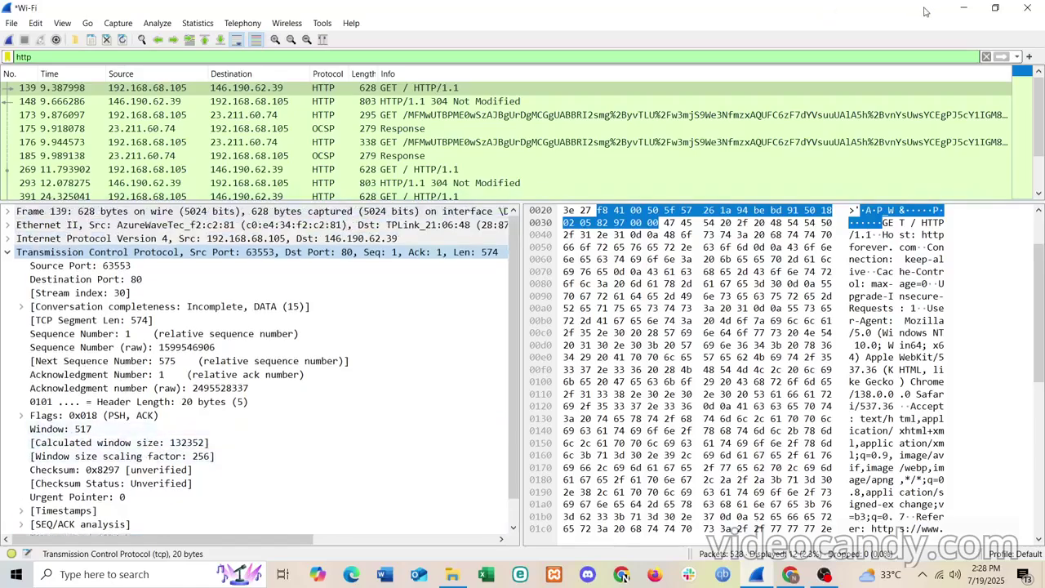
click(963, 8)
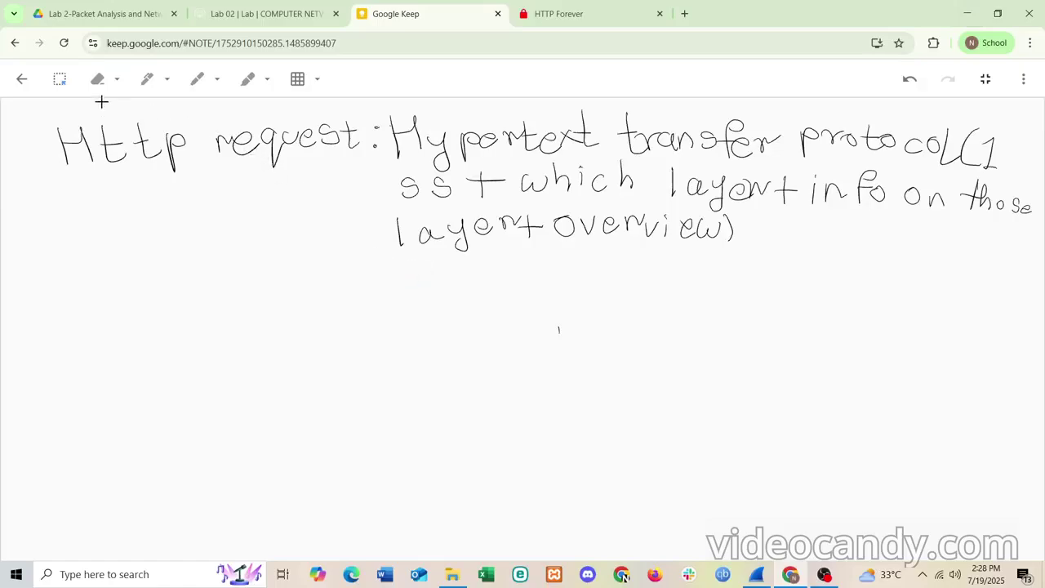
- Handwrite 'Transmission control protocol (1 or 2 ss' below the HTTP entry
click(147, 79)
mouse_move(379, 285)
mouse_down()
mouse_move(426, 281)
mouse_move(389, 334)
mouse_move(425, 302)
mouse_move(467, 317)
mouse_move(514, 294)
mouse_move(555, 310)
mouse_move(627, 294)
mouse_move(656, 307)
mouse_move(705, 304)
mouse_move(720, 287)
mouse_move(764, 306)
mouse_move(777, 289)
mouse_up()
mouse_move(773, 295)
mouse_down()
mouse_move(819, 313)
mouse_move(875, 300)
mouse_move(907, 322)
mouse_up()
drag(898, 308, 949, 325)
drag(970, 313, 1001, 328)
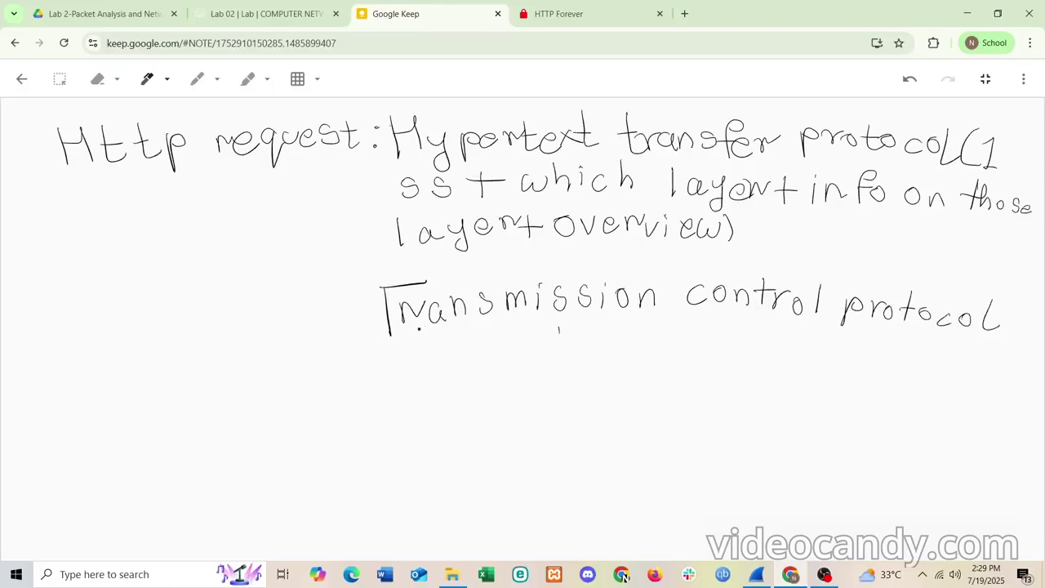
drag(383, 355, 378, 392)
mouse_move(411, 352)
mouse_down()
mouse_move(417, 377)
mouse_move(455, 359)
mouse_move(444, 378)
mouse_move(447, 360)
mouse_move(570, 365)
mouse_up()
click(600, 367)
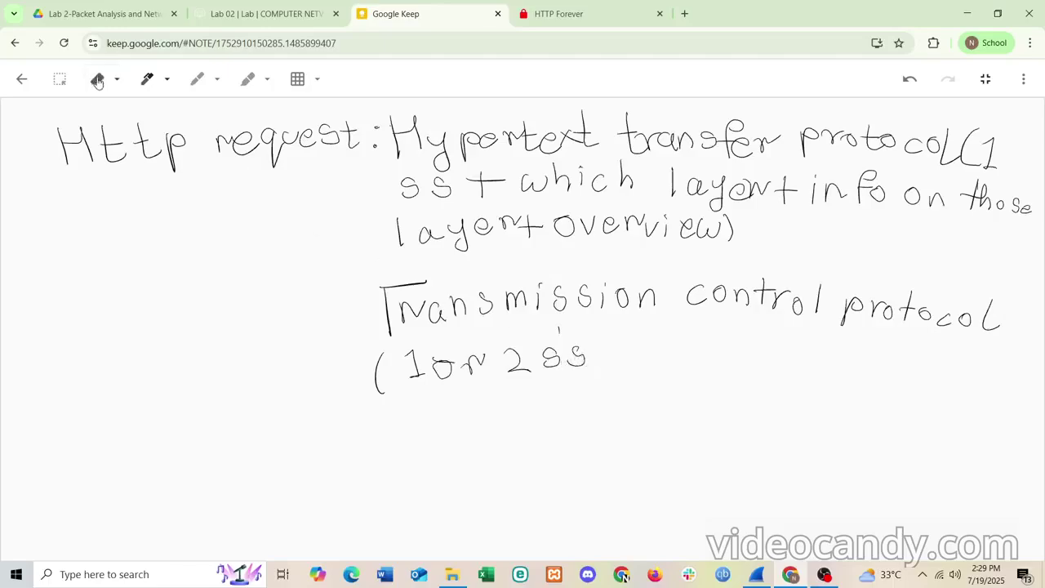
- Select and then deselect the HTTP entry's lower two handwritten lines
click(61, 83)
mouse_move(516, 176)
mouse_down()
mouse_move(608, 227)
mouse_move(687, 245)
mouse_move(840, 236)
mouse_up()
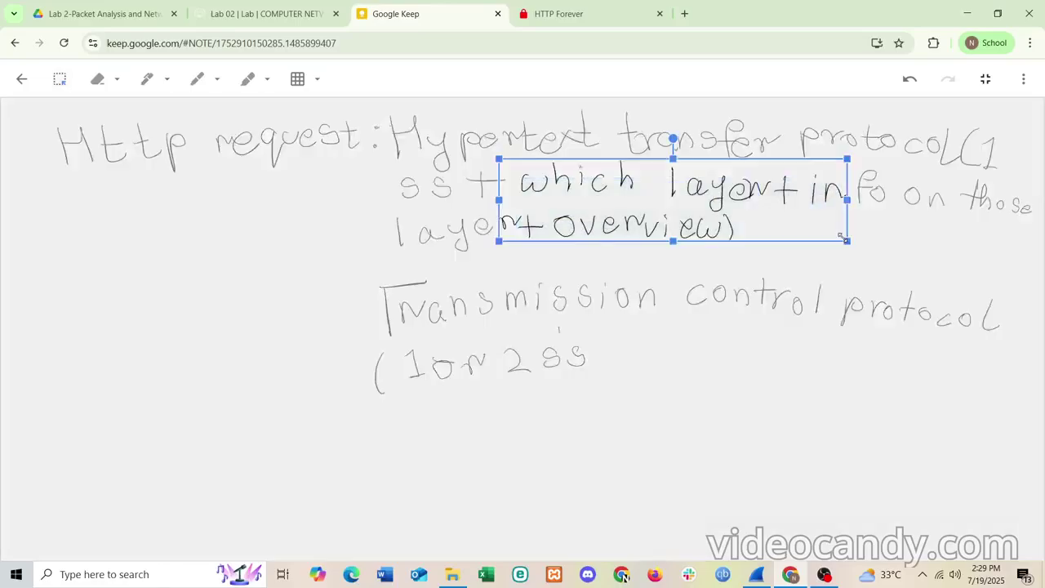
click(766, 257)
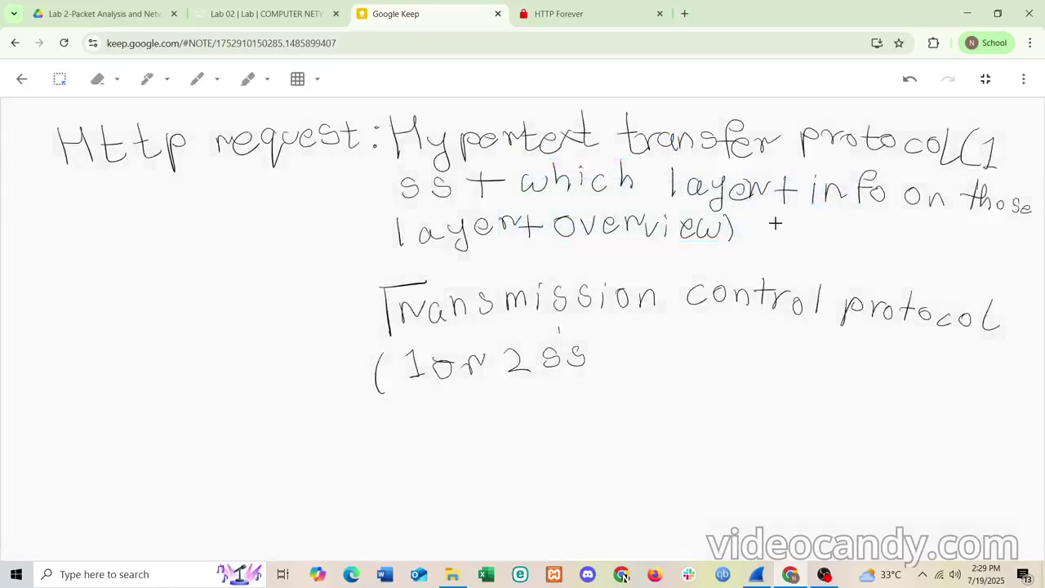
mouse_move(371, 180)
mouse_down()
mouse_move(625, 225)
mouse_move(966, 232)
mouse_move(1038, 251)
mouse_up()
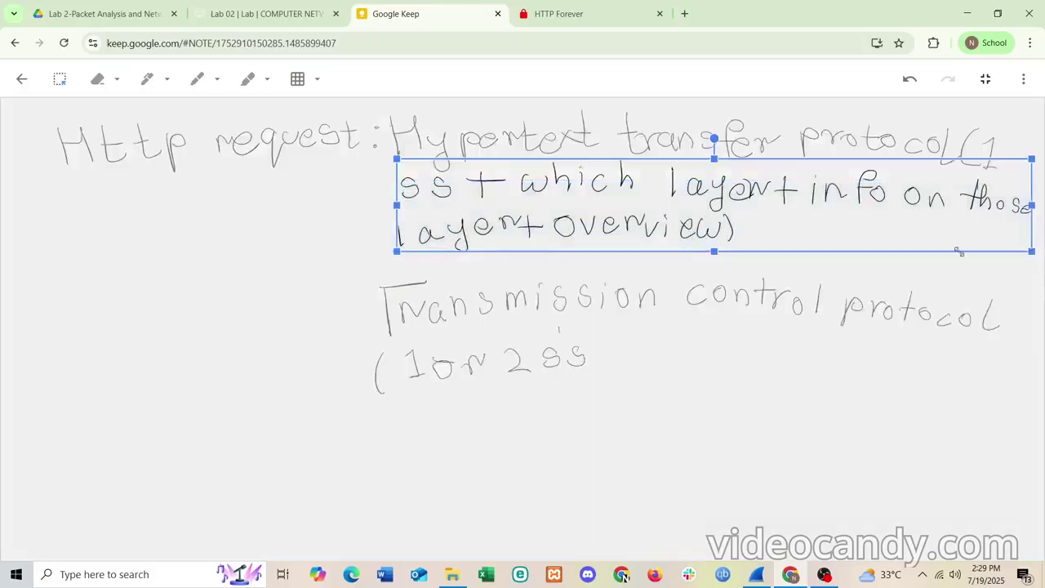
click(613, 376)
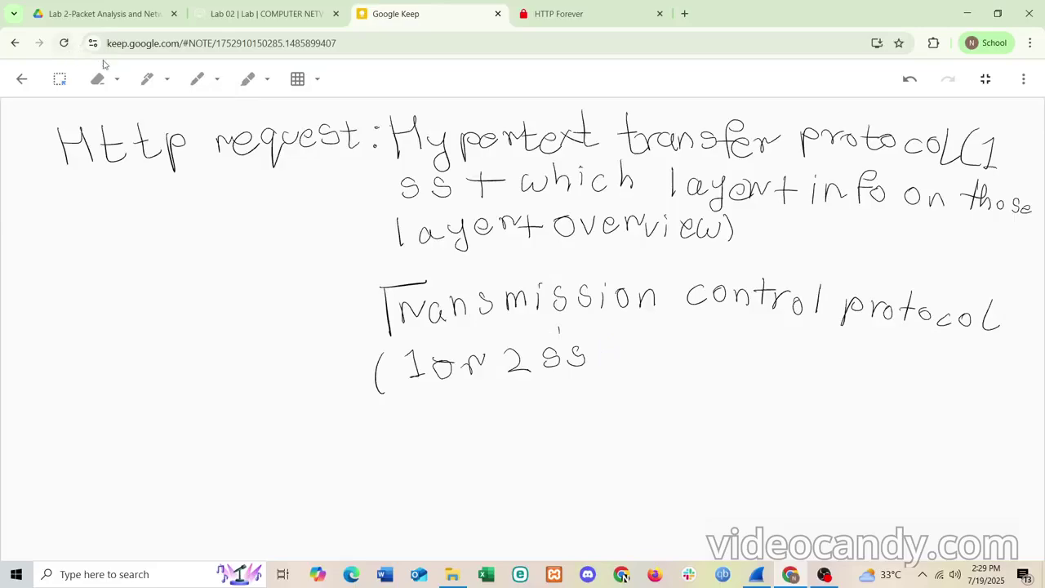
- Continue the TCP line with '+ layer + info + overview)'
click(147, 79)
drag(619, 345, 620, 357)
drag(594, 352, 645, 363)
mouse_move(662, 359)
mouse_down()
mouse_move(674, 356)
mouse_move(680, 390)
mouse_up()
drag(716, 359, 772, 370)
mouse_move(760, 367)
mouse_down()
mouse_move(833, 373)
mouse_move(852, 359)
mouse_move(845, 383)
mouse_move(860, 365)
mouse_up()
drag(875, 368, 874, 369)
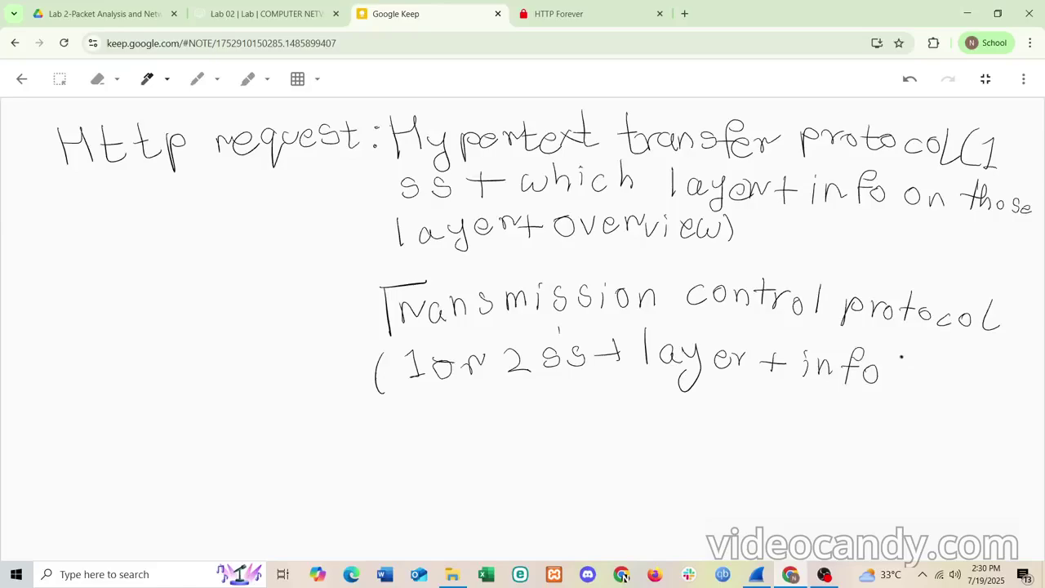
mouse_move(902, 359)
mouse_down()
mouse_move(896, 375)
mouse_move(944, 367)
mouse_move(1009, 384)
mouse_move(1026, 400)
mouse_up()
click(1014, 384)
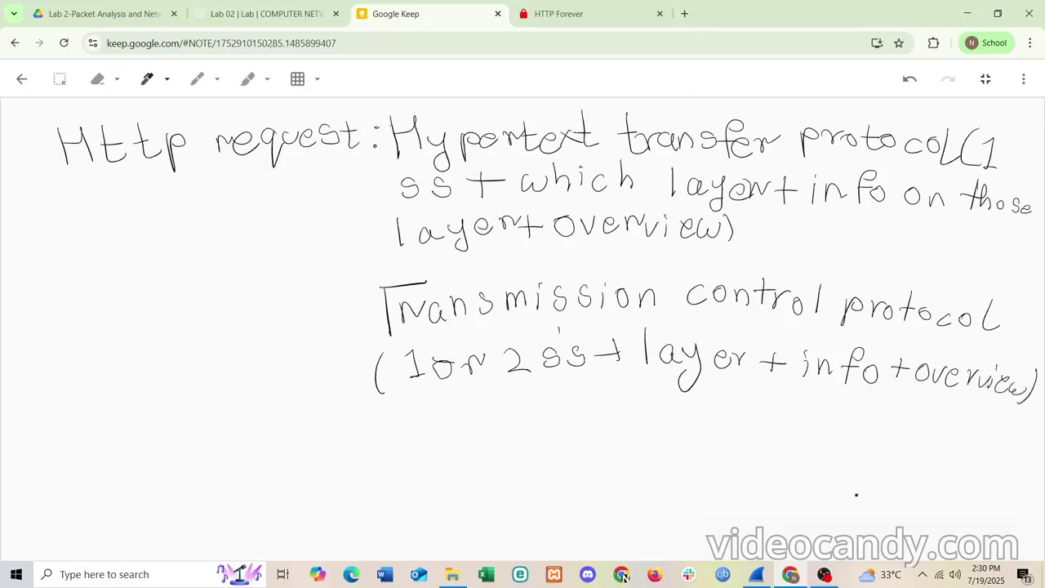
click(756, 574)
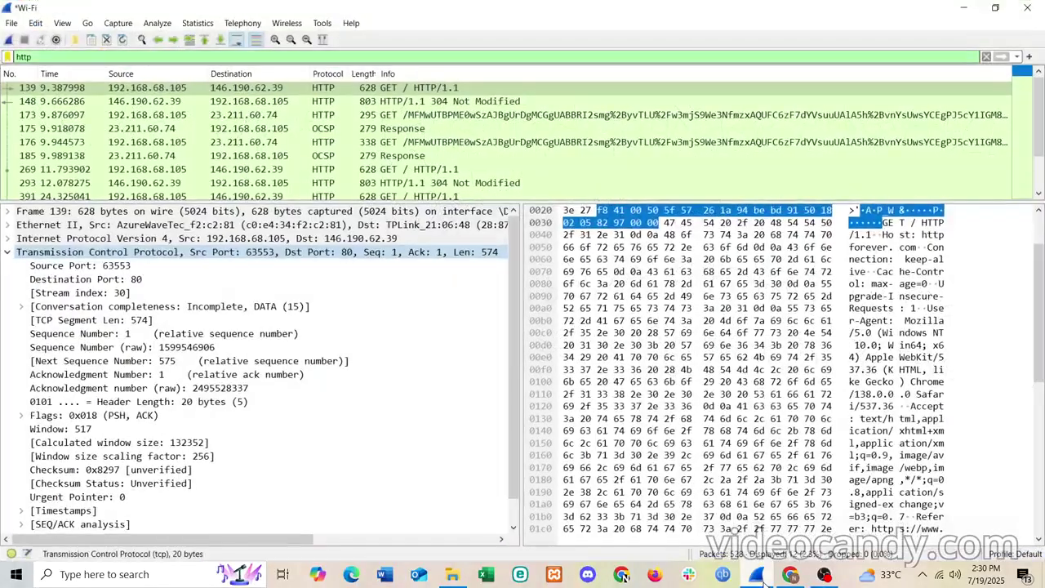
- Collapse TCP and expand Internet Protocol Version 4 for packet 139, then minimize Wireshark
click(7, 252)
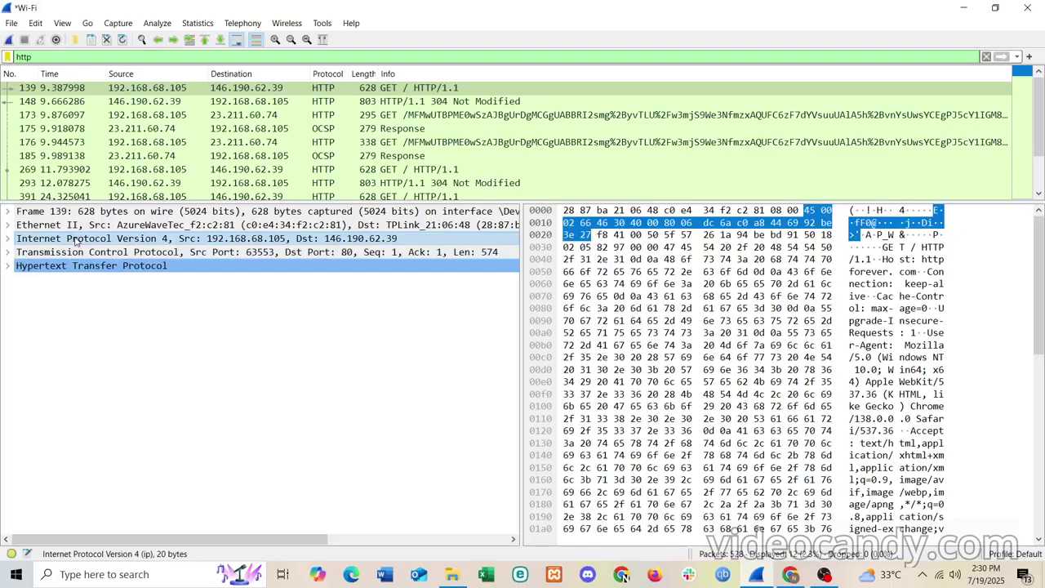
click(8, 239)
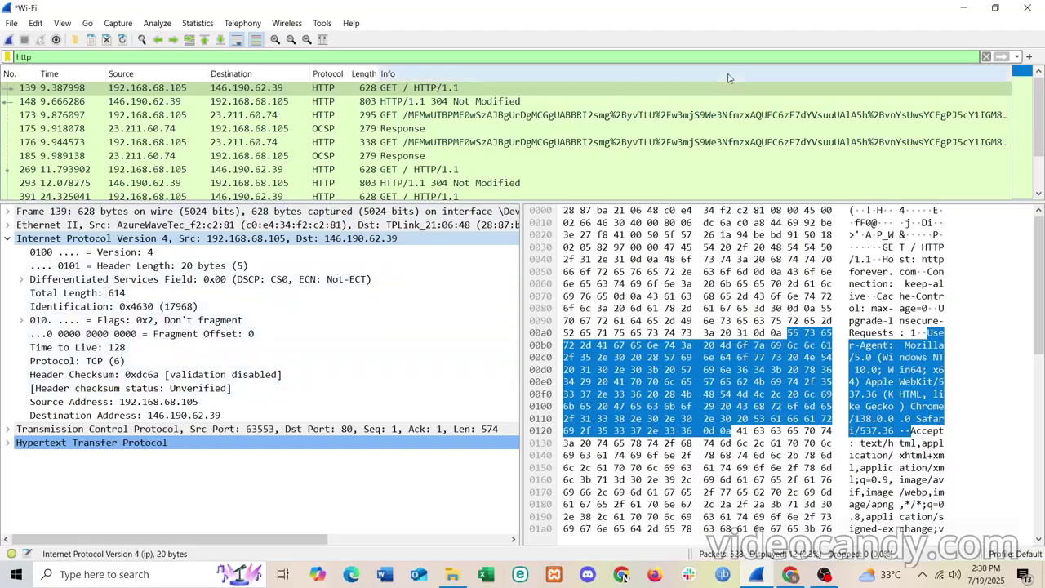
click(966, 7)
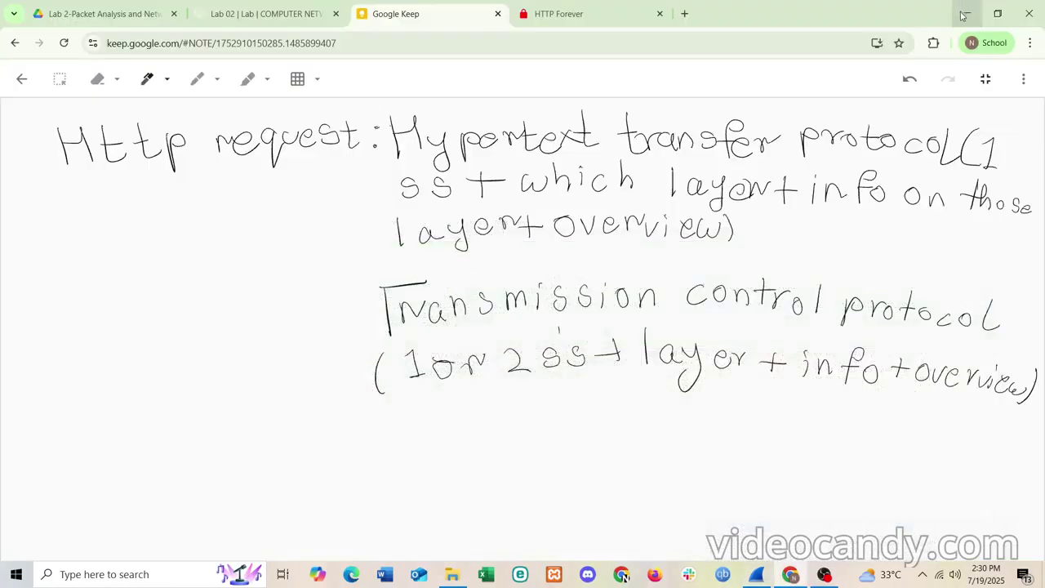
- Handwrite 'Internet protocol (ss' on a new line below the TCP entry
click(757, 577)
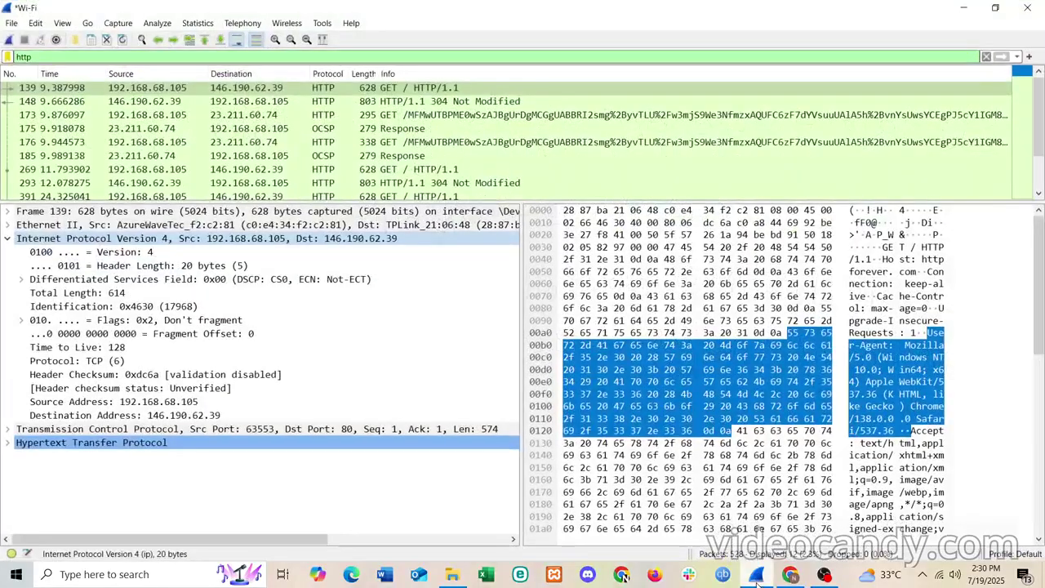
click(758, 578)
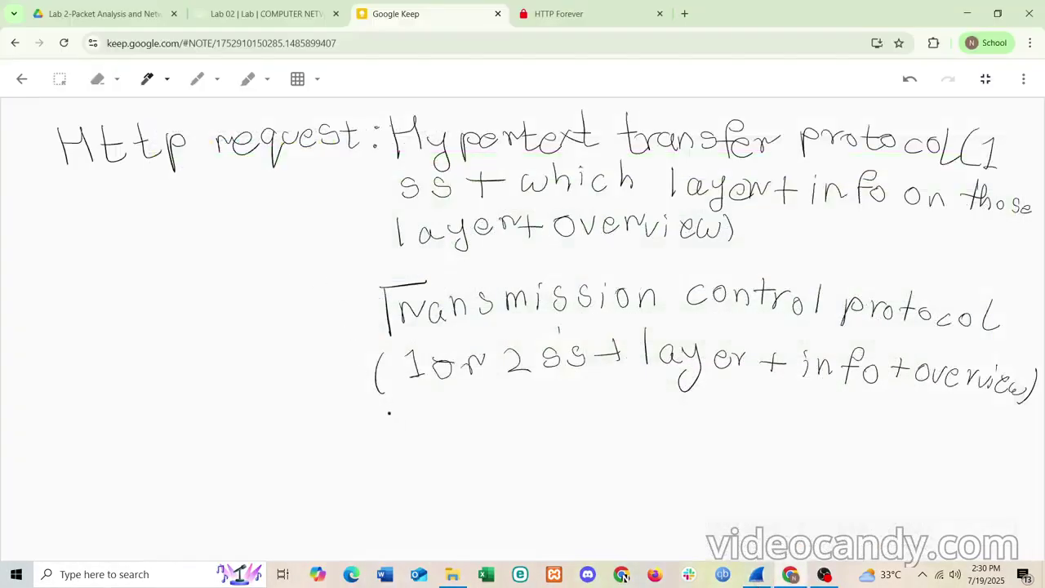
mouse_move(390, 413)
mouse_down()
mouse_move(392, 449)
mouse_move(390, 406)
mouse_move(444, 438)
mouse_move(487, 417)
mouse_move(534, 439)
mouse_up()
mouse_move(543, 395)
mouse_down()
mouse_move(540, 430)
mouse_move(580, 445)
mouse_move(586, 426)
mouse_move(614, 413)
mouse_up()
mouse_move(630, 413)
mouse_down()
mouse_move(620, 419)
mouse_move(630, 412)
mouse_move(653, 433)
mouse_up()
mouse_move(647, 414)
mouse_down()
mouse_move(679, 414)
mouse_move(704, 431)
mouse_move(722, 417)
mouse_up()
mouse_move(751, 394)
mouse_down()
mouse_move(749, 433)
mouse_move(792, 454)
mouse_move(827, 445)
mouse_up()
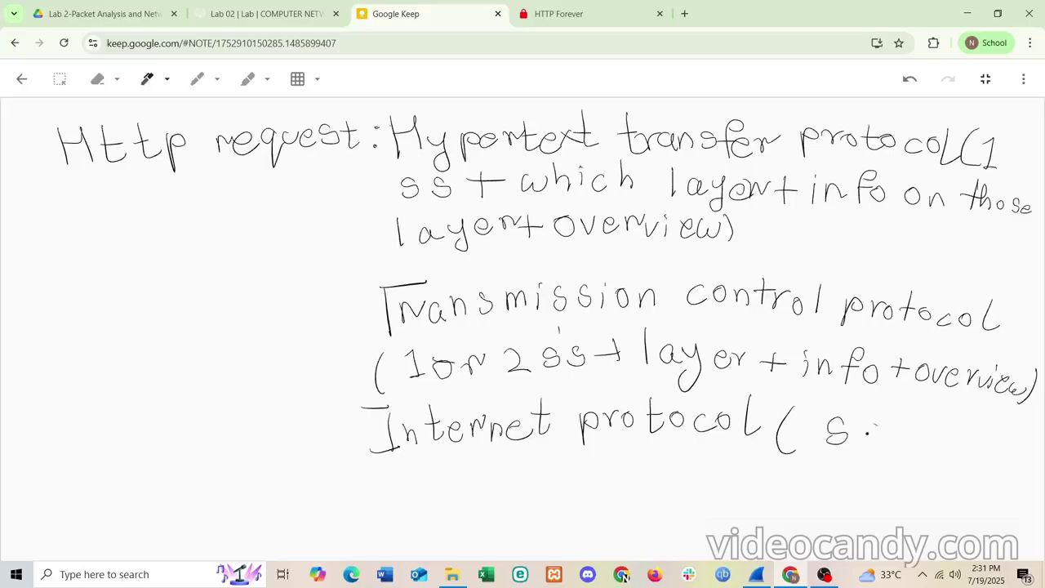
mouse_move(881, 424)
mouse_down()
mouse_move(867, 445)
mouse_move(927, 447)
mouse_up()
- Add '+ layer + info + overview)' on the next line, then return to Wireshark
mouse_move(454, 454)
mouse_down()
mouse_move(453, 483)
mouse_move(513, 475)
mouse_move(507, 495)
mouse_move(552, 477)
mouse_up()
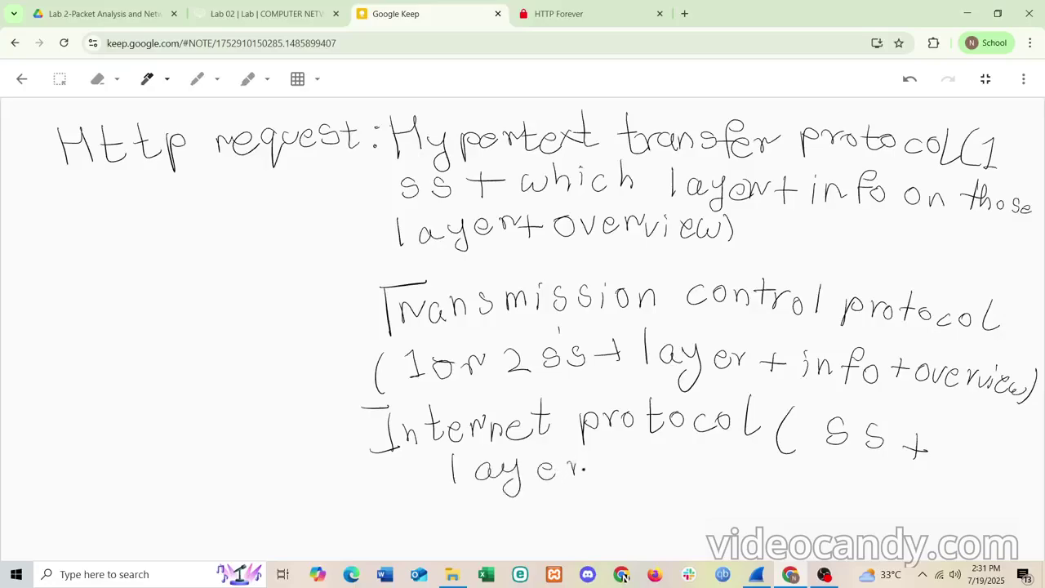
drag(618, 486, 619, 487)
mouse_move(611, 472)
mouse_down()
mouse_move(683, 489)
mouse_move(707, 474)
mouse_move(869, 493)
mouse_move(930, 494)
mouse_move(942, 484)
mouse_up()
mouse_move(952, 469)
mouse_down()
mouse_move(960, 498)
mouse_move(942, 504)
mouse_up()
drag(919, 491, 929, 500)
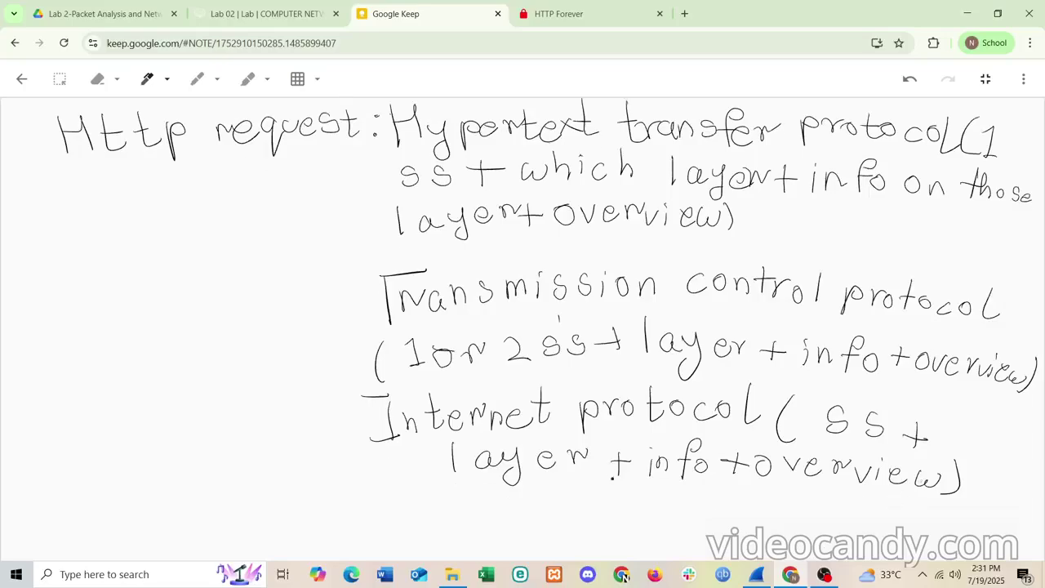
scroll(612, 478, down, 3)
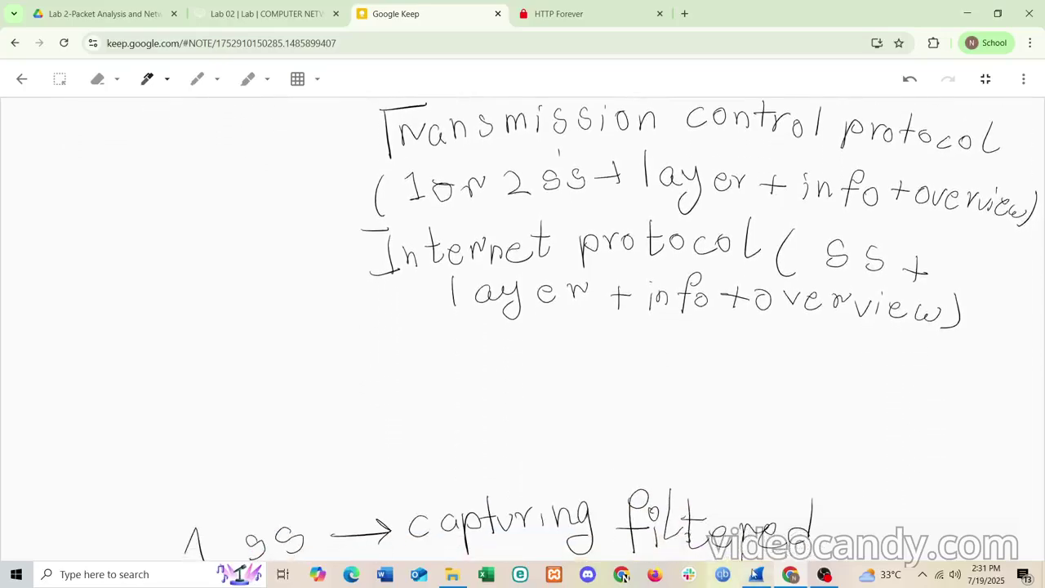
click(759, 573)
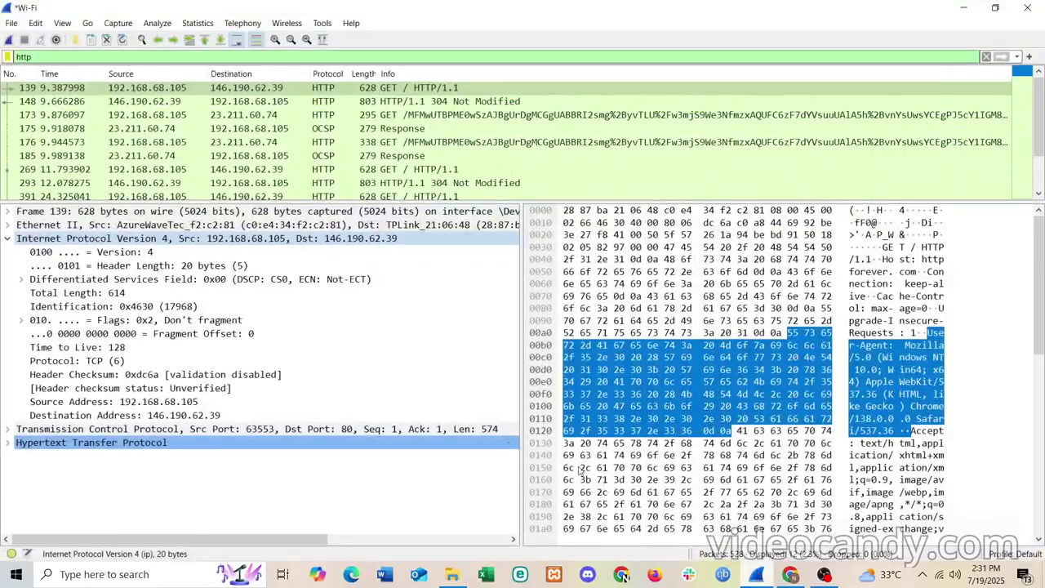
- Collapse IPv4 and expand Ethernet II showing destination, source and type, then minimize Wireshark
click(8, 238)
click(7, 224)
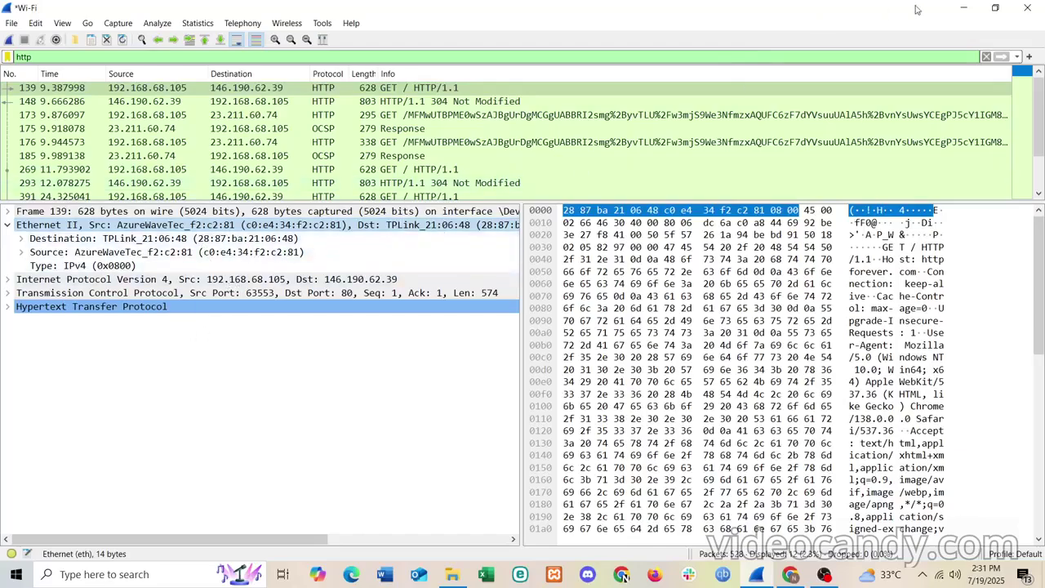
click(963, 7)
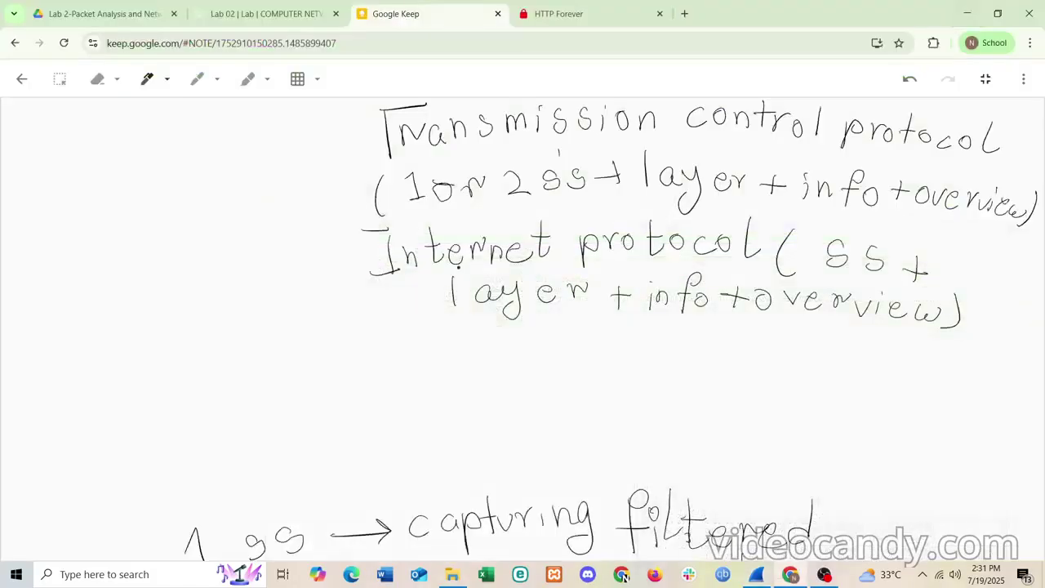
- Handwrite 'Ethernet (1 ss' on a new line below the Internet protocol entry
mouse_move(392, 332)
mouse_down()
mouse_move(413, 374)
mouse_move(409, 352)
mouse_up()
mouse_move(421, 331)
mouse_down()
mouse_move(418, 363)
mouse_move(426, 344)
mouse_move(474, 362)
mouse_move(489, 341)
mouse_move(513, 353)
mouse_up()
drag(519, 348, 537, 354)
drag(556, 320, 558, 352)
mouse_move(551, 334)
mouse_down()
mouse_move(567, 333)
mouse_move(601, 363)
mouse_move(638, 367)
mouse_up()
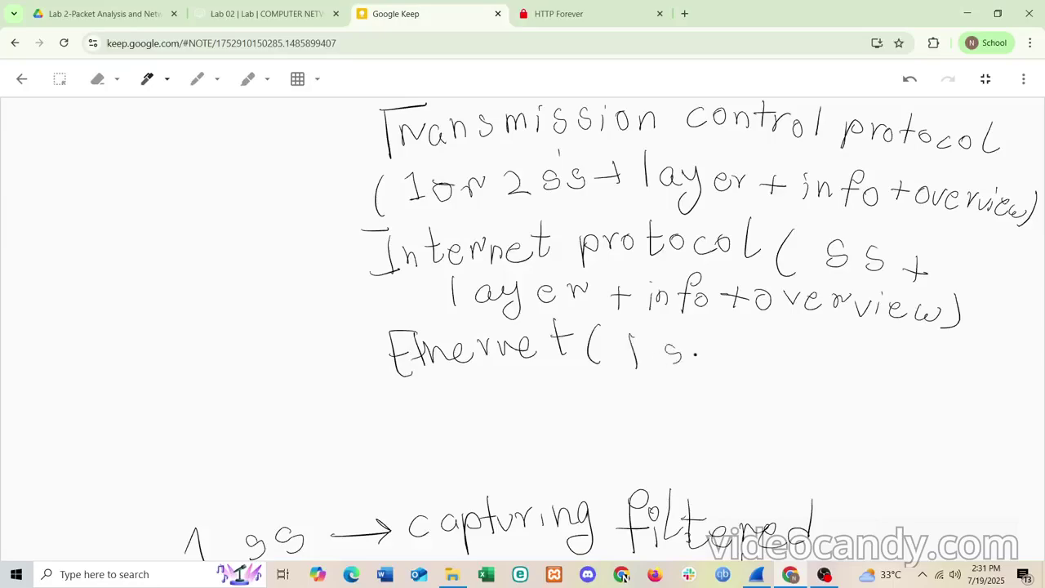
mouse_move(700, 342)
mouse_down()
mouse_move(690, 360)
mouse_move(729, 364)
mouse_up()
- Finish the Ethernet entry with '+ layer + overview)'
mouse_move(721, 356)
mouse_down()
mouse_move(795, 368)
mouse_move(824, 349)
mouse_move(813, 381)
mouse_up()
drag(841, 364, 852, 371)
mouse_move(862, 356)
mouse_down()
mouse_move(867, 374)
mouse_move(887, 363)
mouse_move(910, 377)
mouse_move(929, 369)
mouse_up()
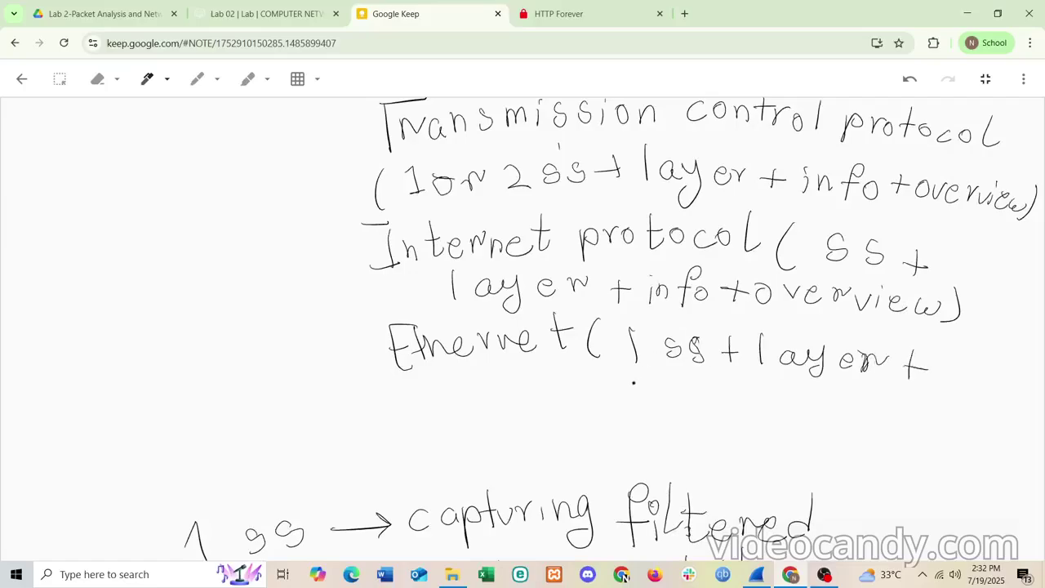
drag(645, 380, 702, 389)
mouse_move(713, 376)
mouse_down()
mouse_move(715, 387)
mouse_move(730, 379)
mouse_move(826, 394)
mouse_up()
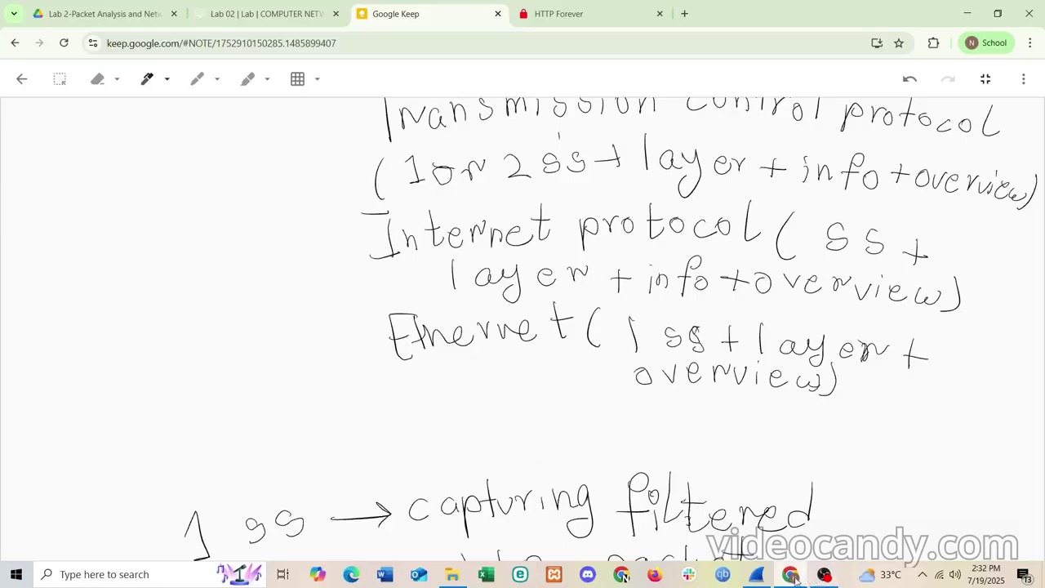
click(757, 574)
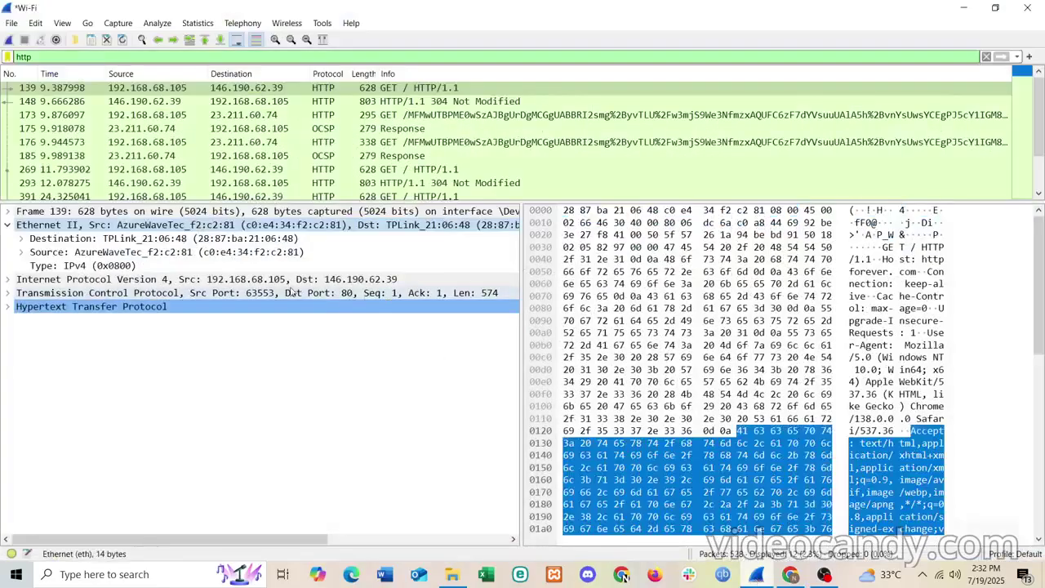
- Expand GET packet 139's Frame layer, then minimize Wireshark back to the Keep note
click(7, 211)
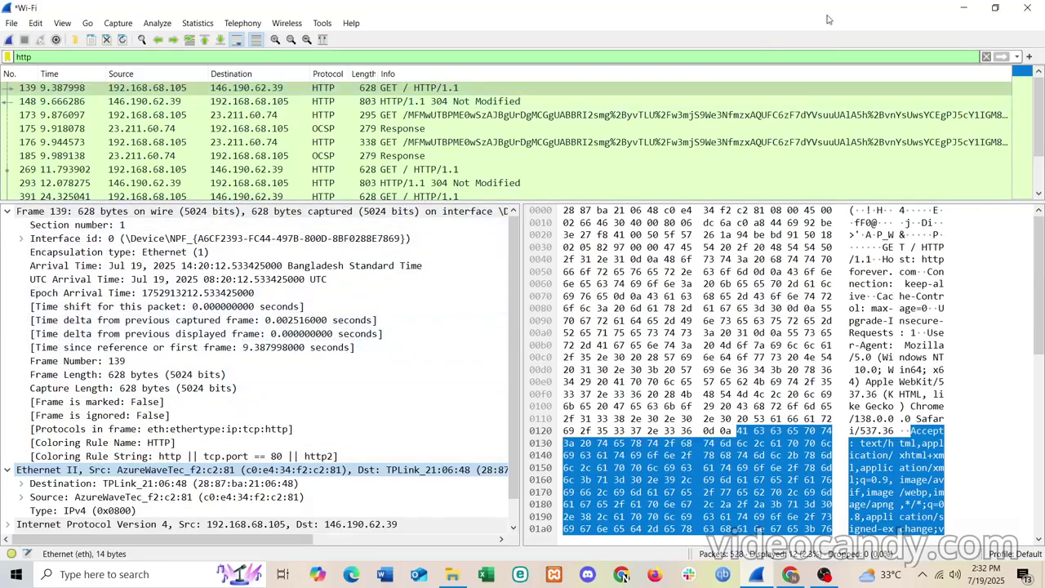
click(963, 7)
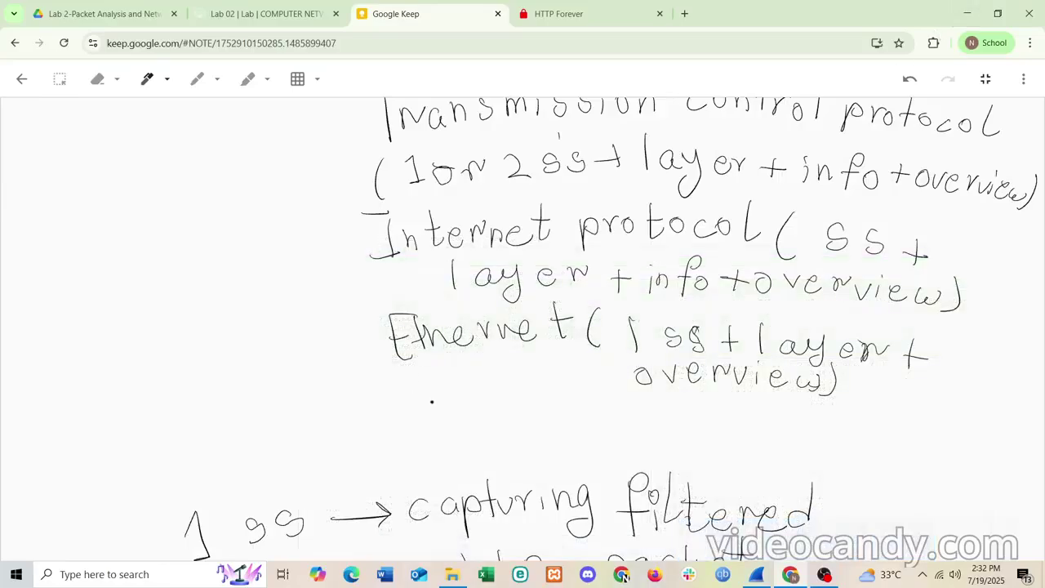
- Handwrite 'Frame (SS + layer + overview + info)' on the line under Ethernet
mouse_move(406, 404)
mouse_down()
mouse_move(410, 444)
mouse_move(425, 423)
mouse_up()
mouse_move(430, 439)
mouse_down()
mouse_move(436, 423)
mouse_move(506, 425)
mouse_move(549, 445)
mouse_up()
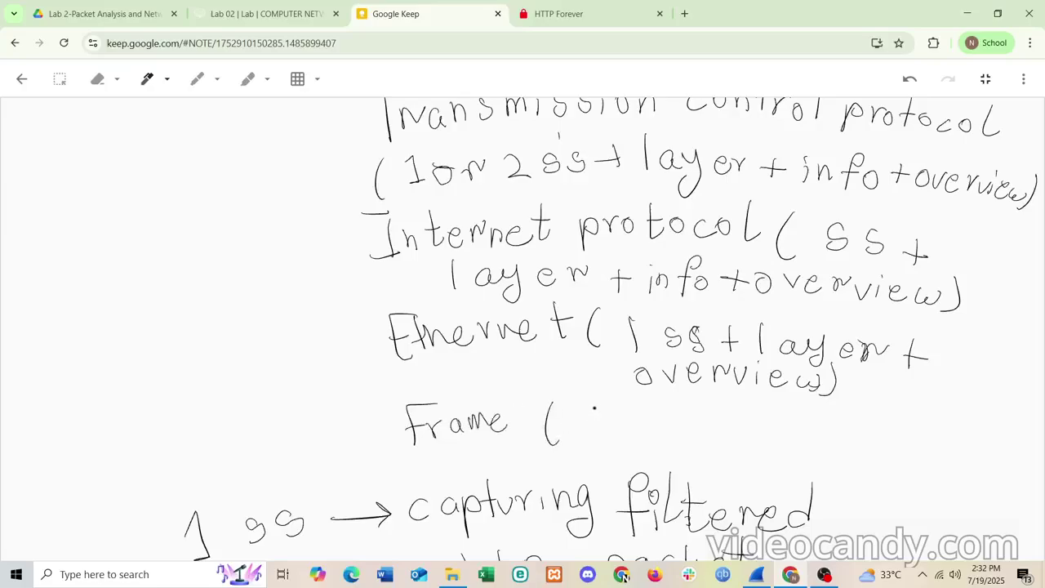
mouse_move(606, 410)
mouse_down()
mouse_move(592, 437)
mouse_move(632, 435)
mouse_up()
drag(668, 412, 673, 435)
mouse_move(703, 403)
mouse_down()
mouse_move(704, 436)
mouse_move(756, 436)
mouse_move(743, 448)
mouse_move(777, 432)
mouse_up()
mouse_move(780, 423)
mouse_down()
mouse_move(789, 434)
mouse_move(829, 437)
mouse_up()
drag(816, 428, 839, 428)
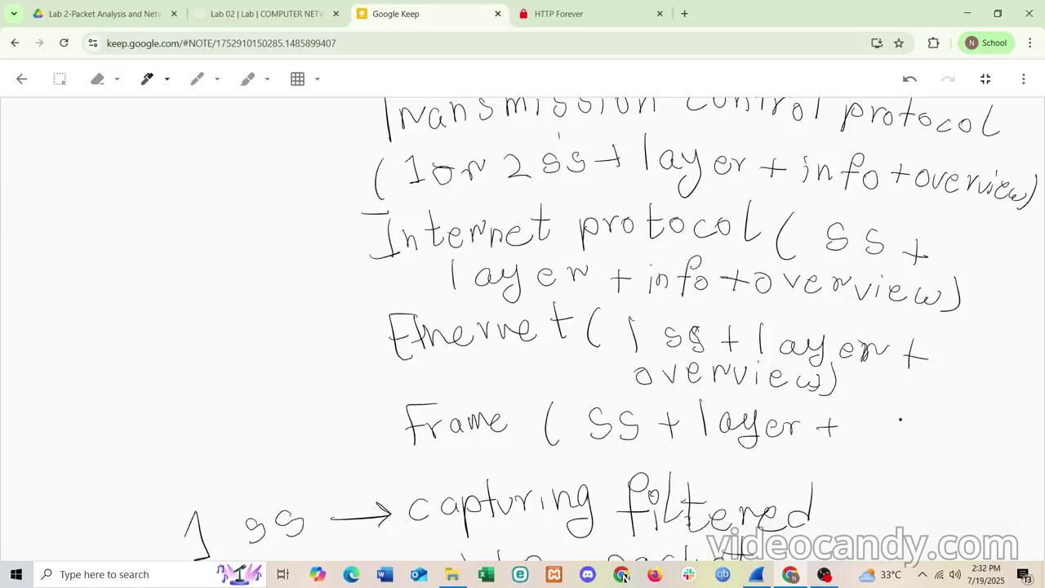
mouse_move(870, 431)
mouse_down()
mouse_move(976, 447)
mouse_move(1006, 437)
mouse_up()
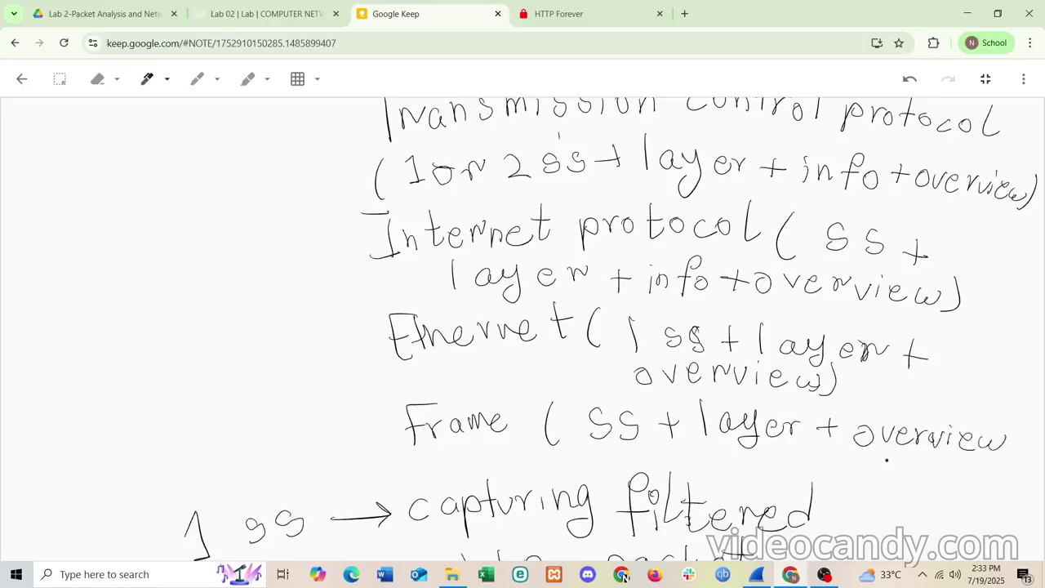
drag(867, 465, 893, 474)
mouse_move(949, 447)
mouse_down()
mouse_move(932, 480)
mouse_move(947, 469)
mouse_move(965, 488)
mouse_up()
scroll(865, 427, down, 4)
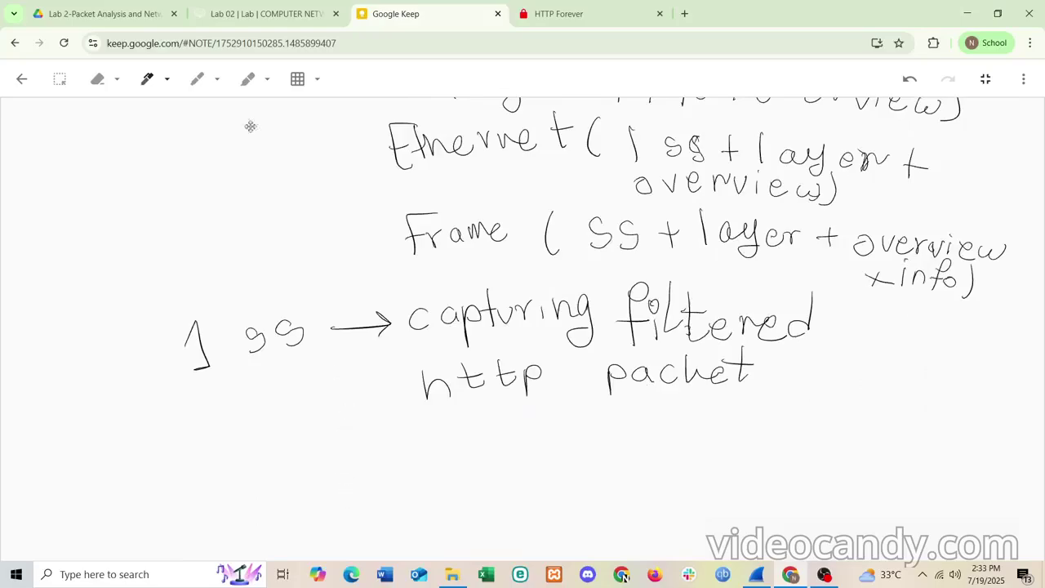
click(148, 80)
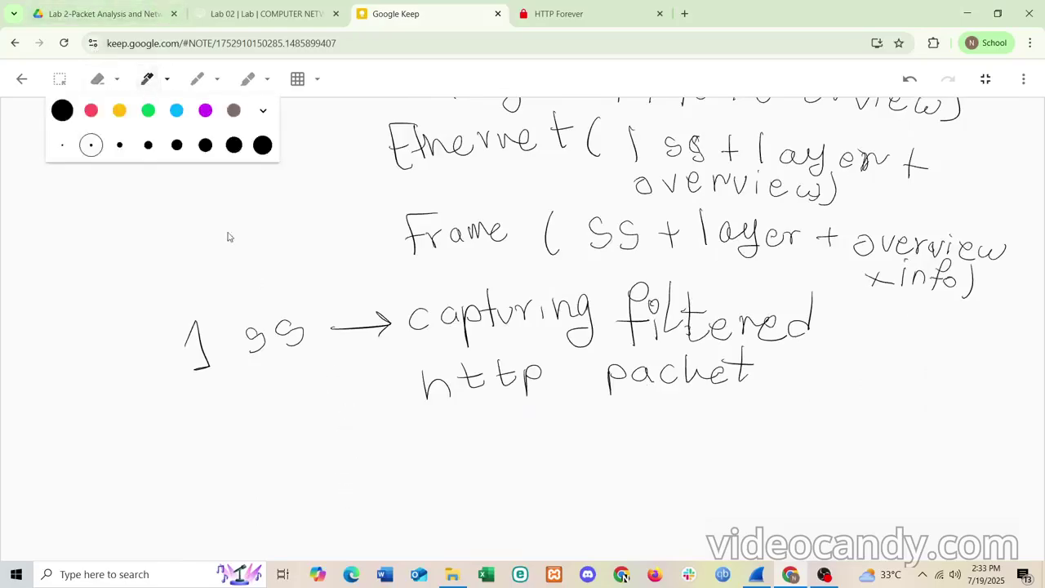
- Switch to a thicker pen and write '+ 5 ss' below the capturing line
click(120, 145)
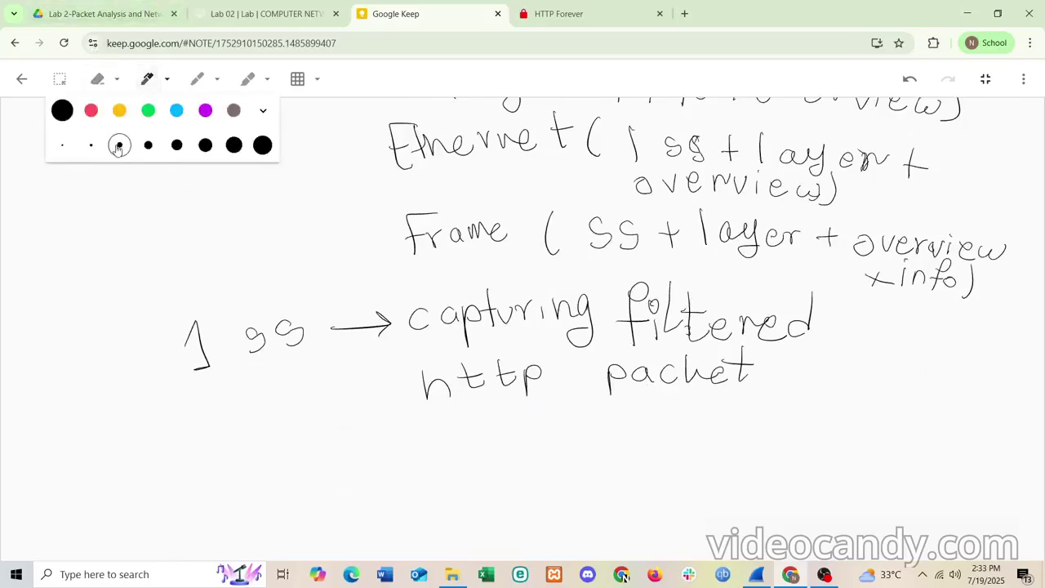
click(319, 437)
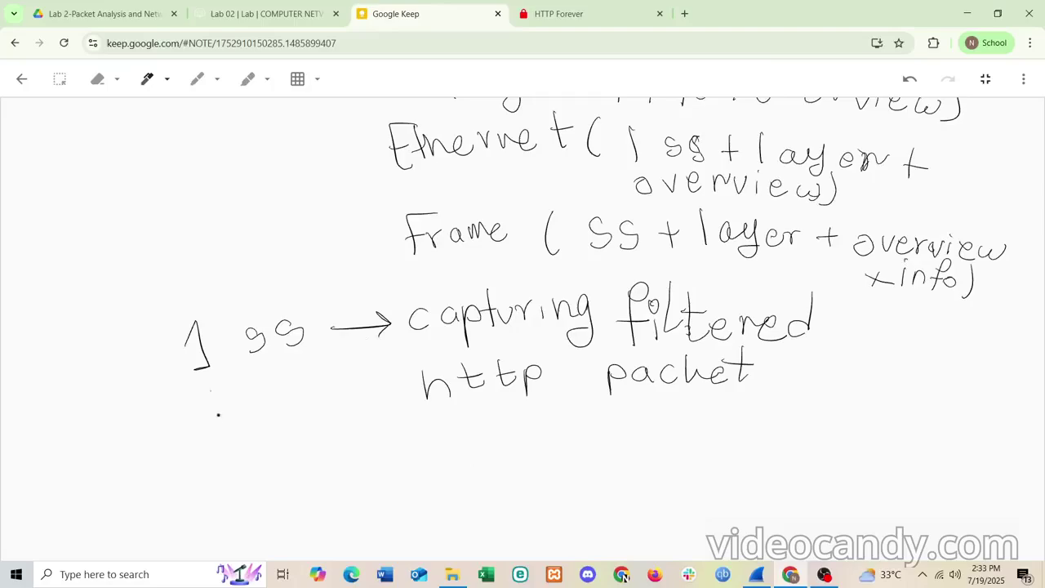
drag(212, 390, 220, 424)
mouse_move(203, 412)
mouse_down()
mouse_move(235, 408)
mouse_move(214, 437)
mouse_move(246, 461)
mouse_move(232, 467)
mouse_up()
mouse_move(297, 437)
mouse_down()
mouse_move(286, 457)
mouse_move(313, 453)
mouse_up()
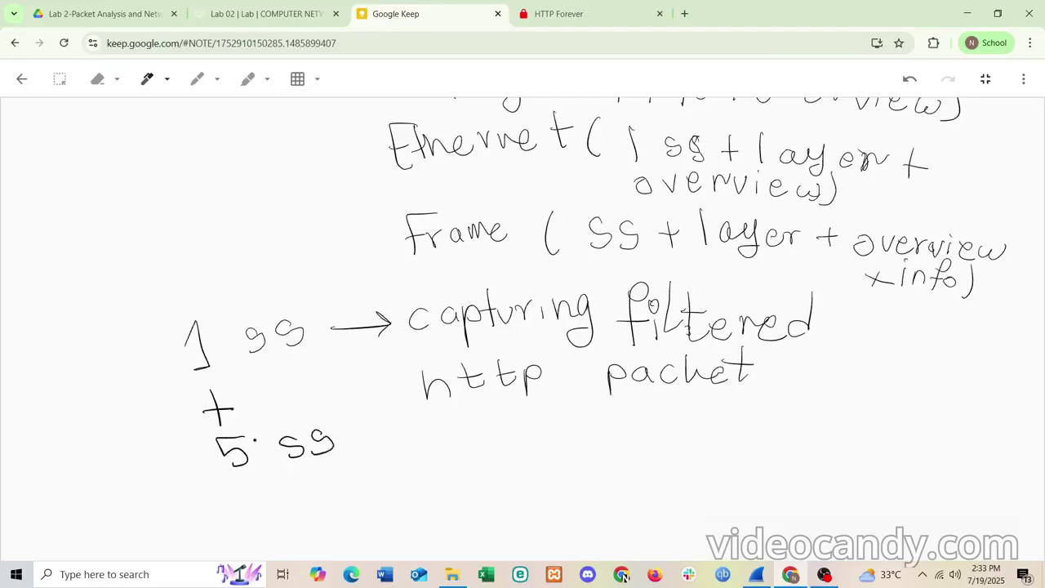
- Add the arrows 6 → 7 → 4, underline the tally and write the '6 ss' total
mouse_move(253, 438)
mouse_down()
mouse_move(316, 406)
mouse_move(381, 412)
mouse_move(411, 432)
mouse_move(471, 420)
mouse_up()
mouse_move(460, 413)
mouse_down()
mouse_move(474, 421)
mouse_move(464, 428)
mouse_up()
mouse_move(500, 401)
mouse_down()
mouse_move(493, 416)
mouse_move(515, 415)
mouse_up()
drag(510, 406, 511, 431)
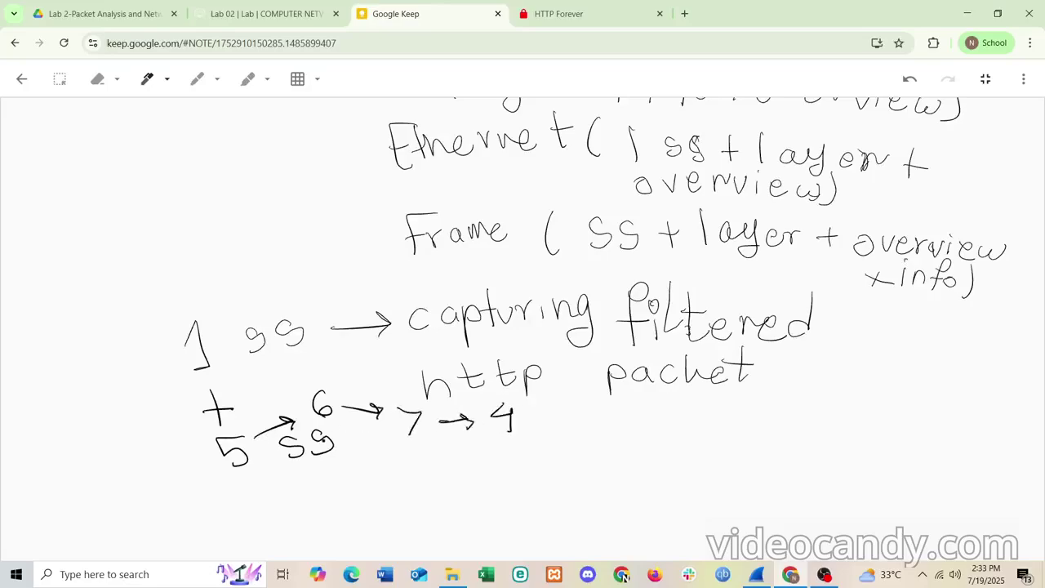
mouse_move(213, 474)
mouse_down()
mouse_move(331, 485)
mouse_move(270, 506)
mouse_up()
mouse_move(333, 492)
mouse_down()
mouse_move(316, 506)
mouse_move(344, 501)
mouse_up()
click(329, 504)
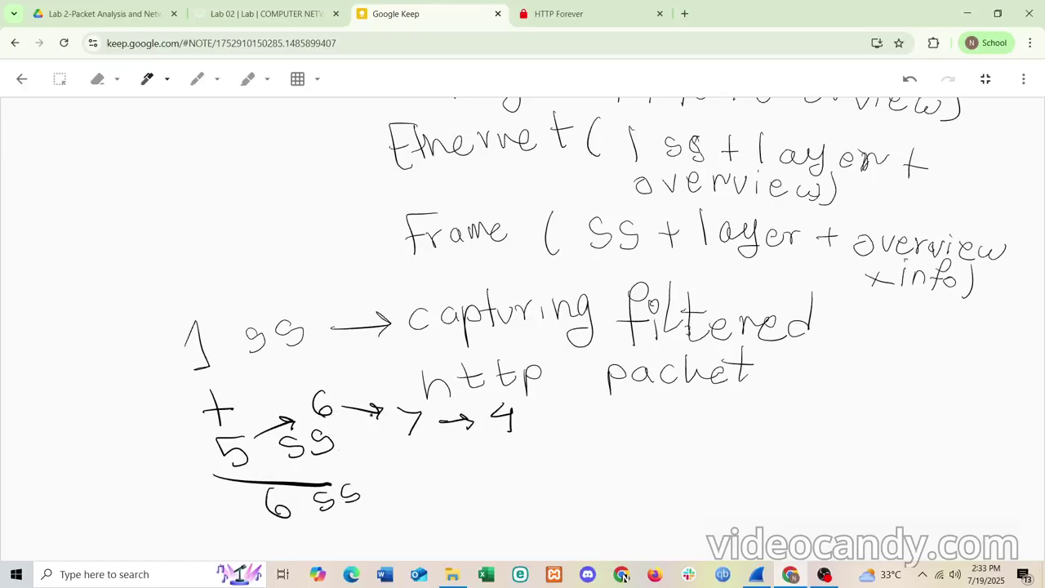
- Erase the word 'request' from the note's 'Http request' heading
scroll(393, 413, up, 5)
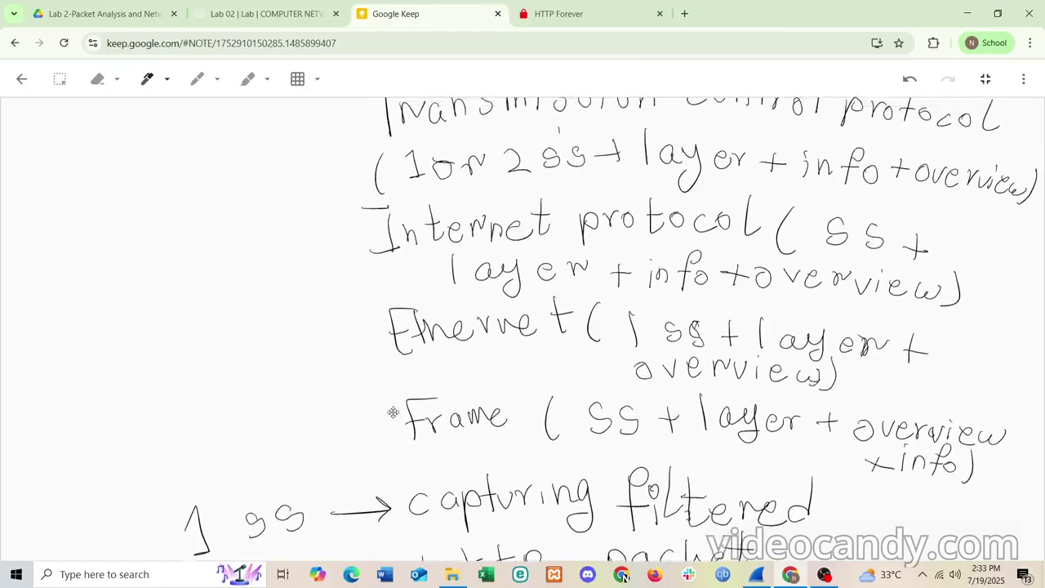
scroll(393, 412, up, 3)
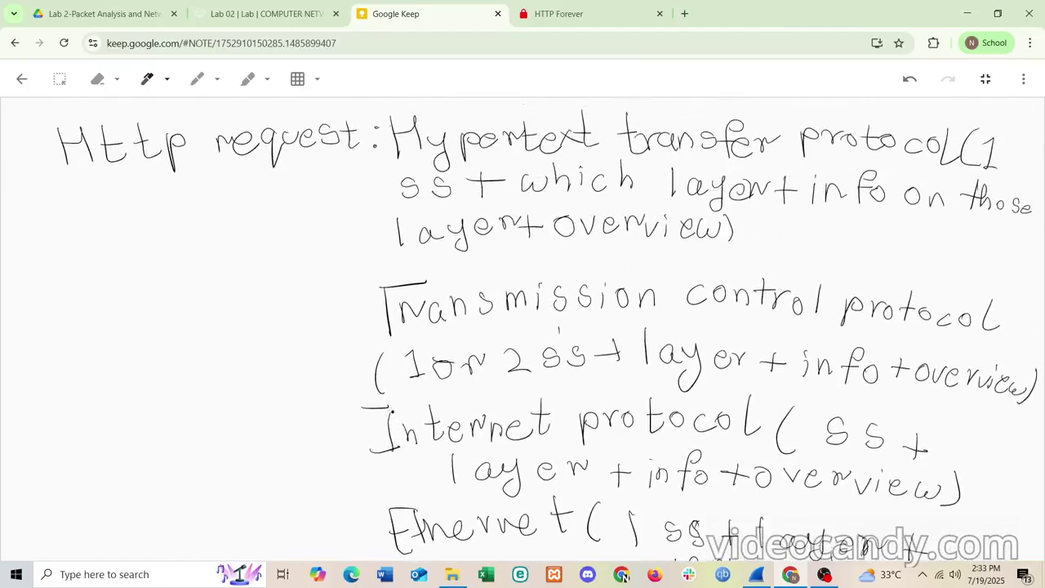
scroll(392, 412, down, 10)
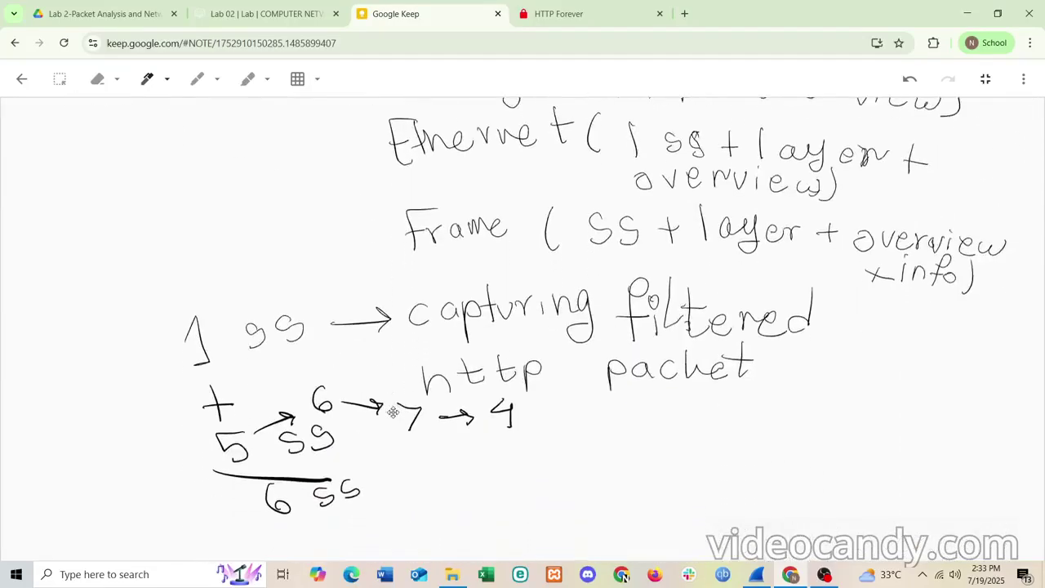
scroll(393, 412, up, 5)
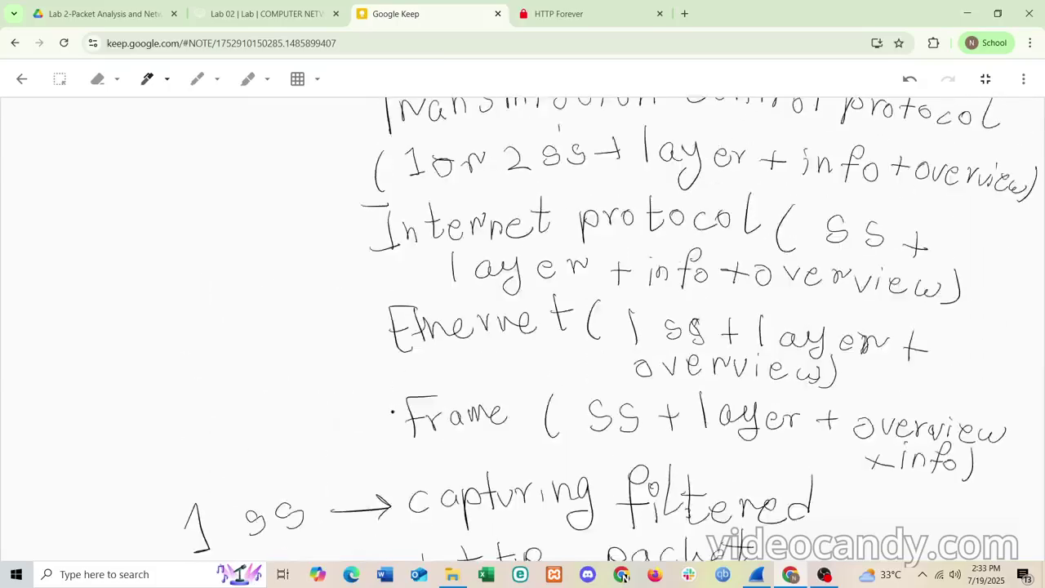
scroll(393, 413, up, 2)
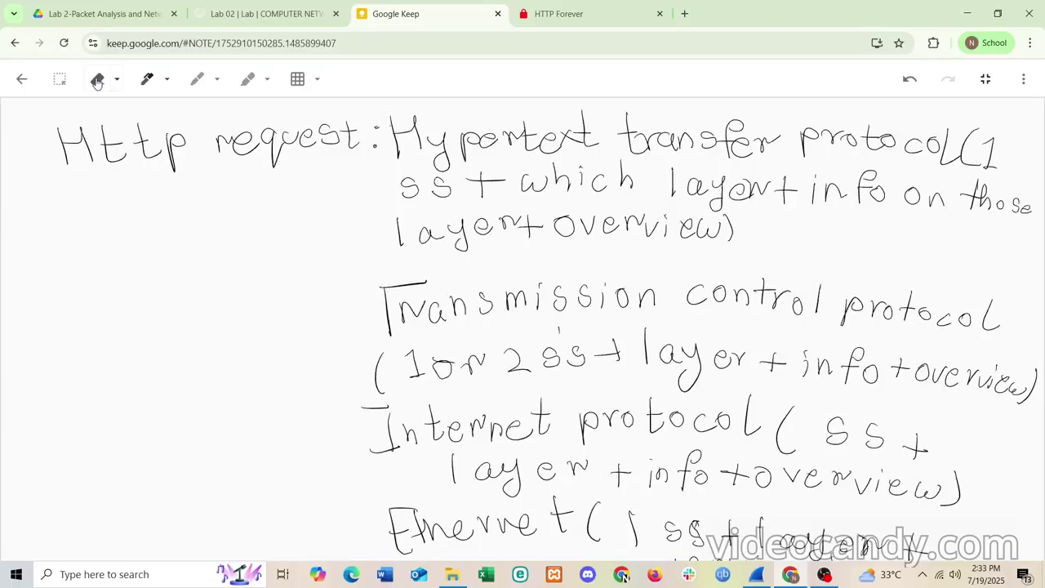
click(97, 81)
mouse_move(242, 143)
mouse_down()
mouse_move(347, 136)
mouse_move(305, 135)
mouse_up()
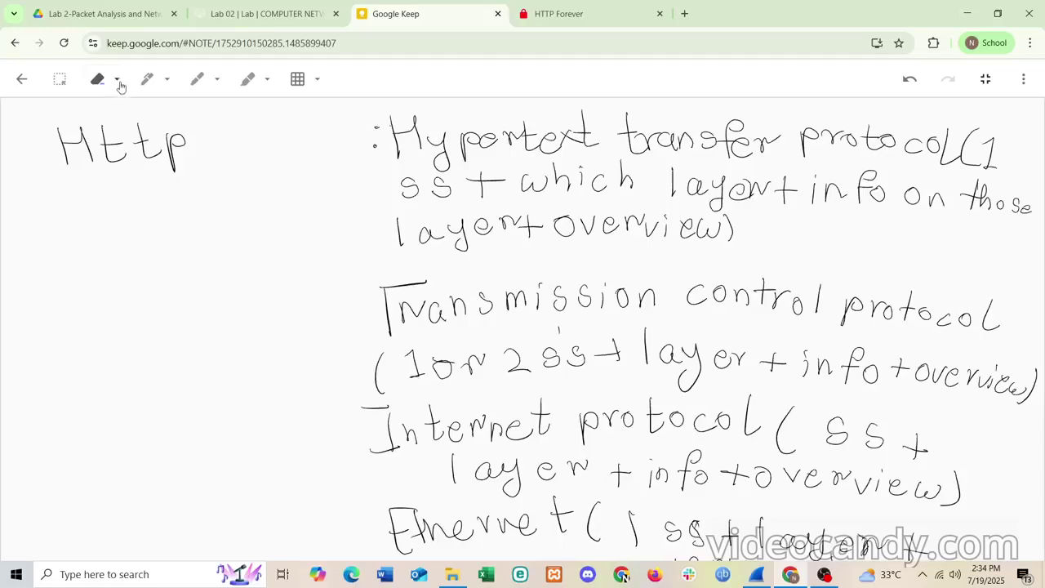
- Handwrite 'response' after 'Http' in the heading, then return to Wireshark
click(149, 81)
click(147, 79)
mouse_move(226, 145)
mouse_down()
mouse_move(297, 175)
mouse_move(295, 151)
mouse_move(315, 143)
mouse_move(372, 154)
mouse_up()
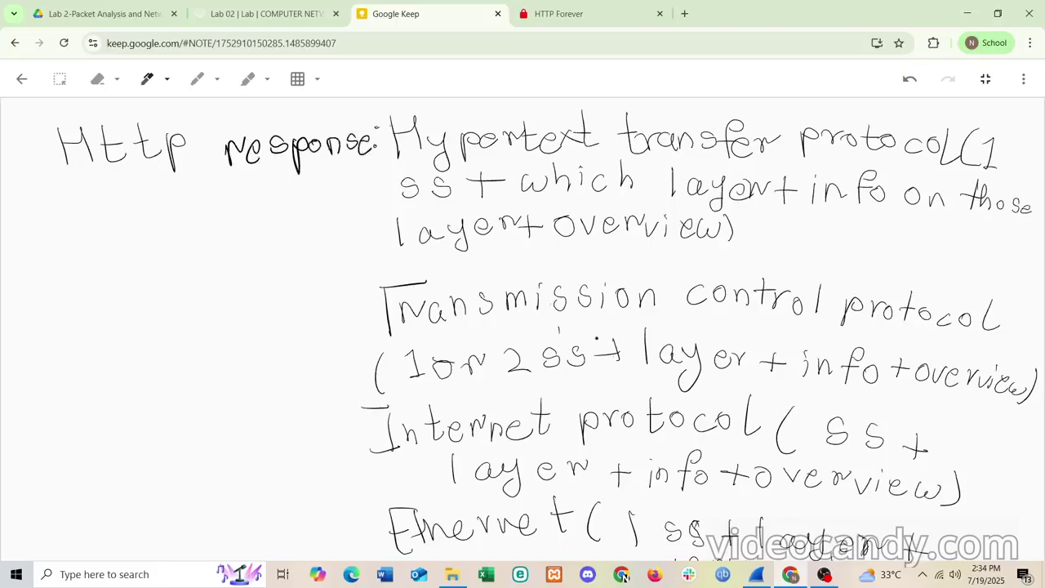
click(757, 574)
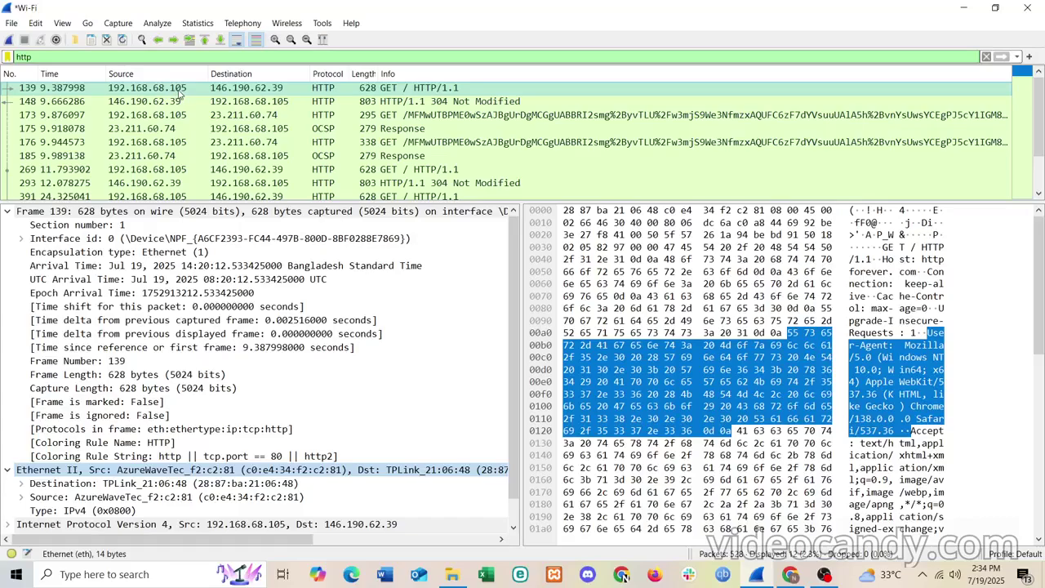
- Select packet 148, collapse Frame, Ethernet II and TCP, and expand its HTTP headers
click(228, 102)
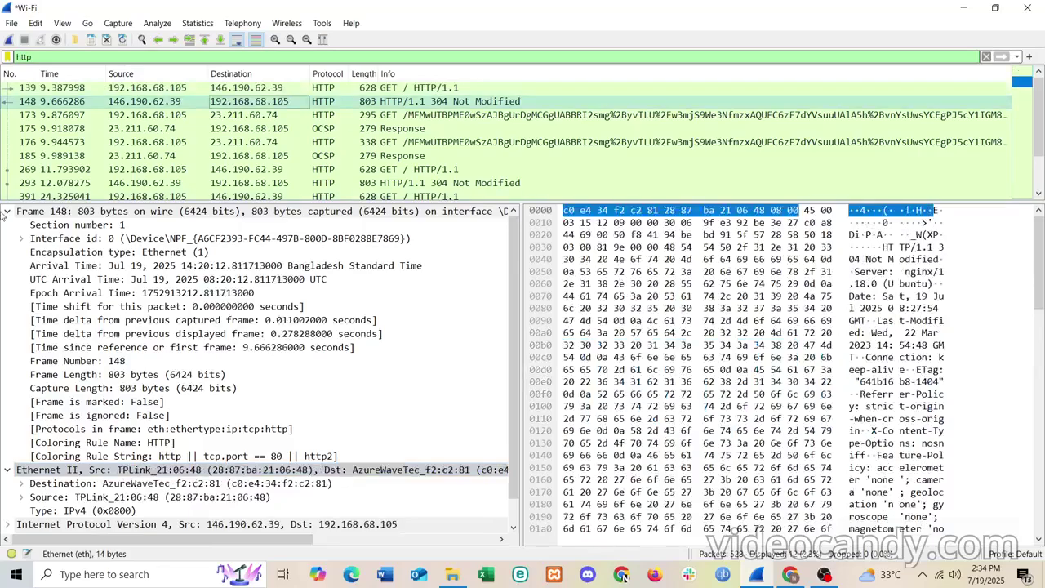
click(9, 213)
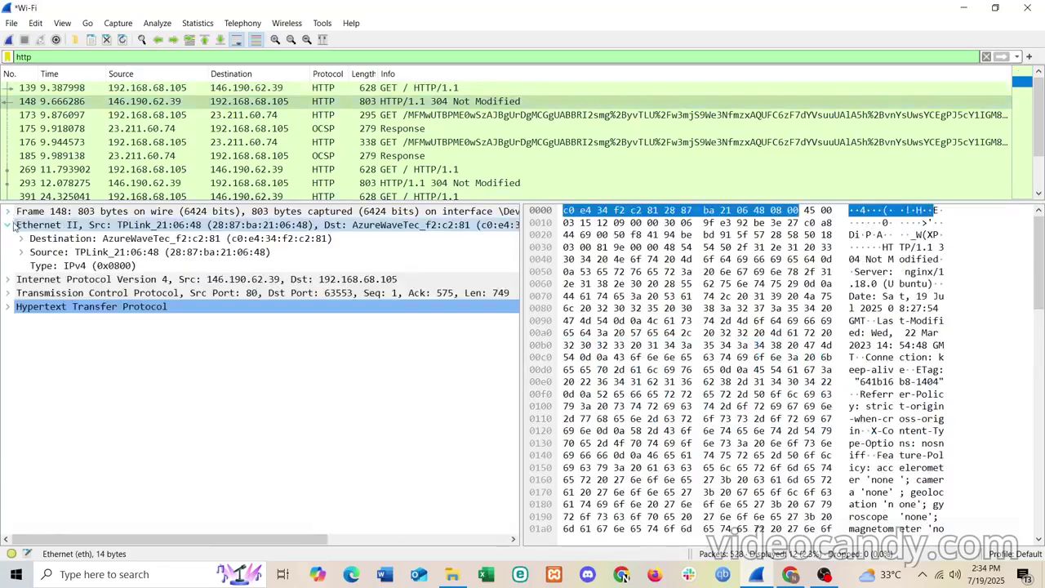
click(9, 225)
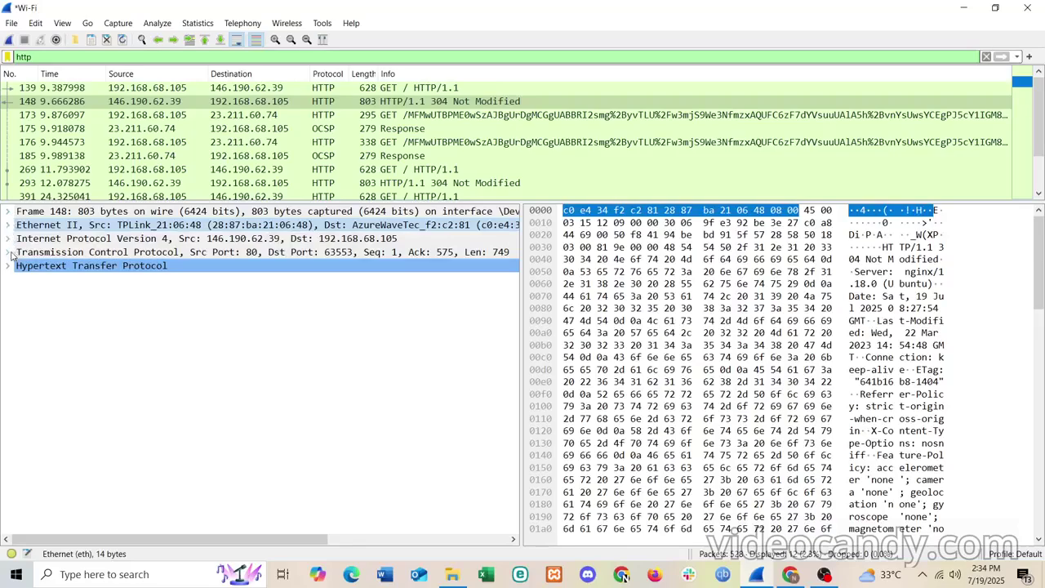
click(9, 252)
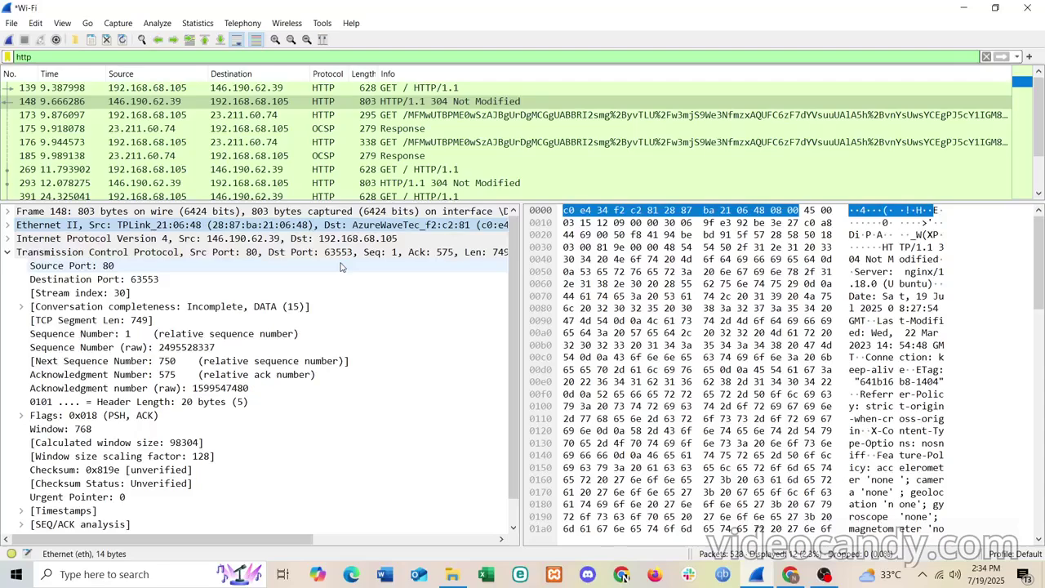
click(7, 252)
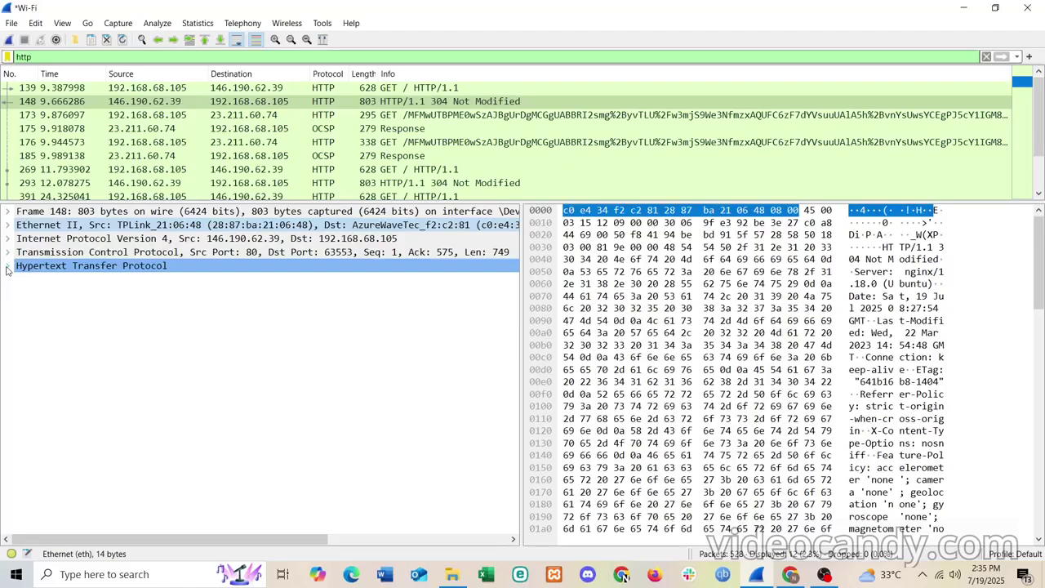
click(6, 269)
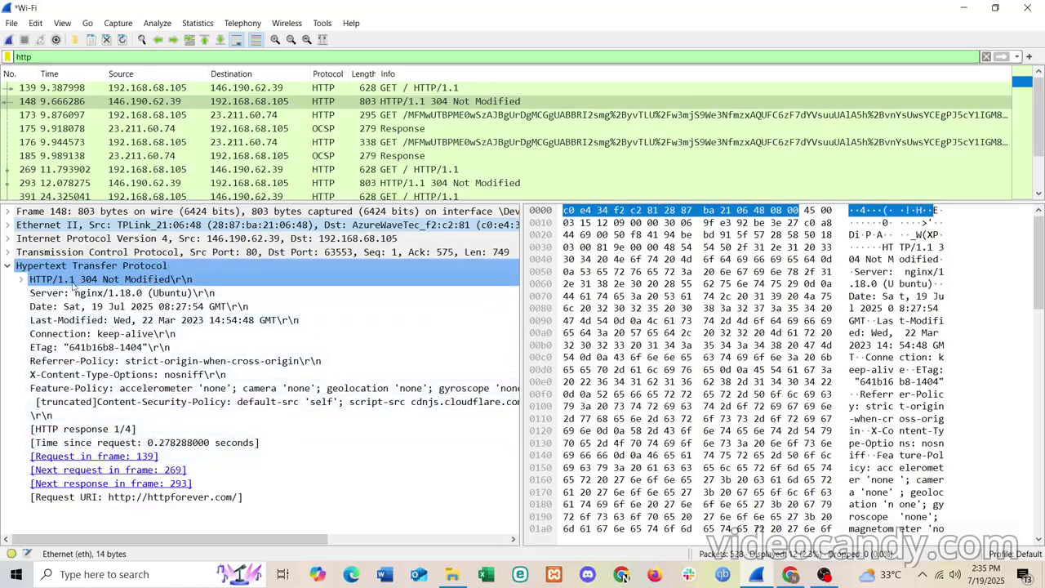
- Collapse packet 148's HTTP and TCP layers, then expand and select its IPv4 layer
click(9, 268)
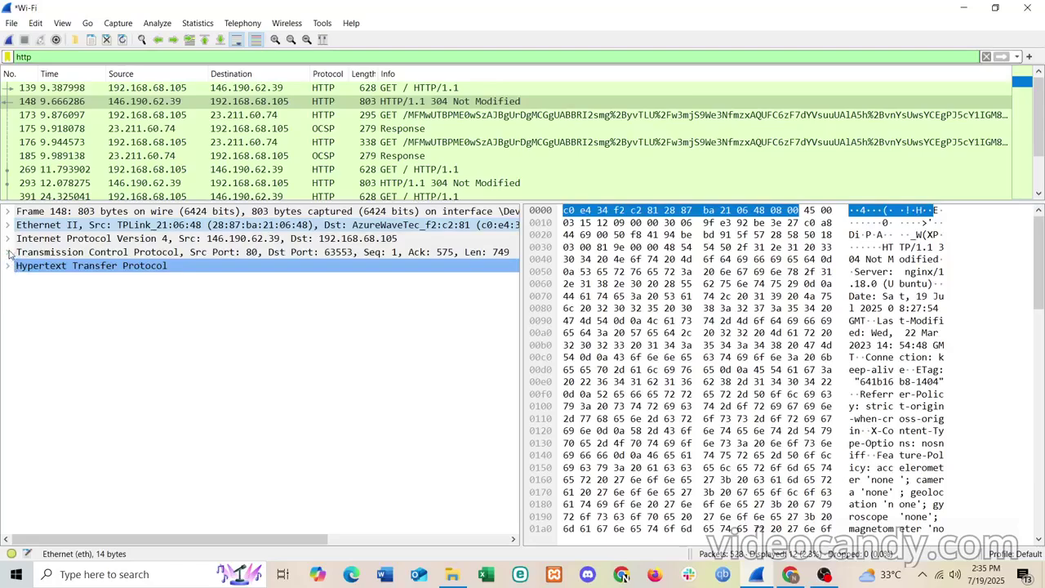
click(8, 253)
scroll(62, 321, down, 1)
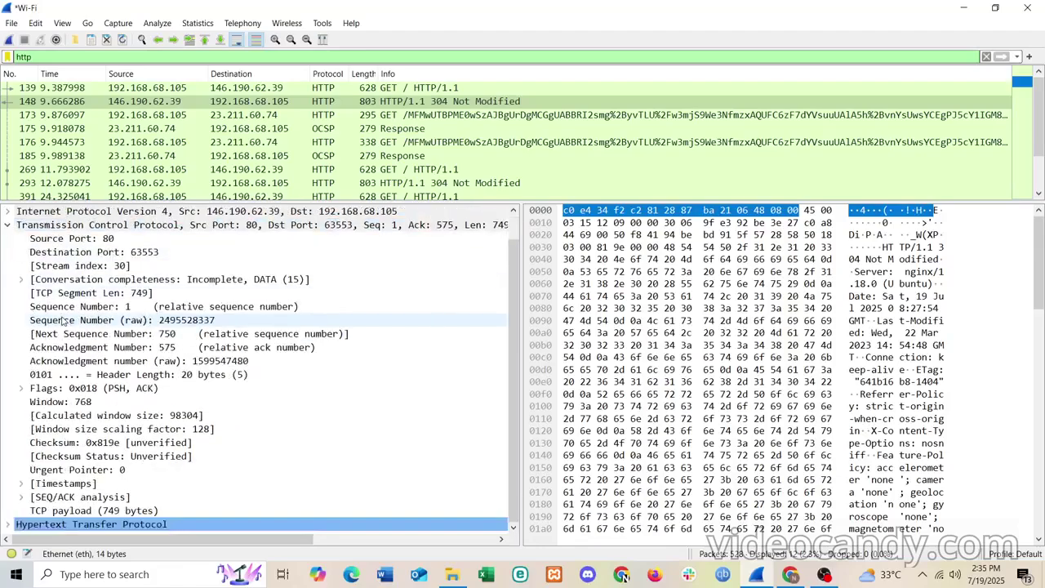
scroll(63, 320, up, 1)
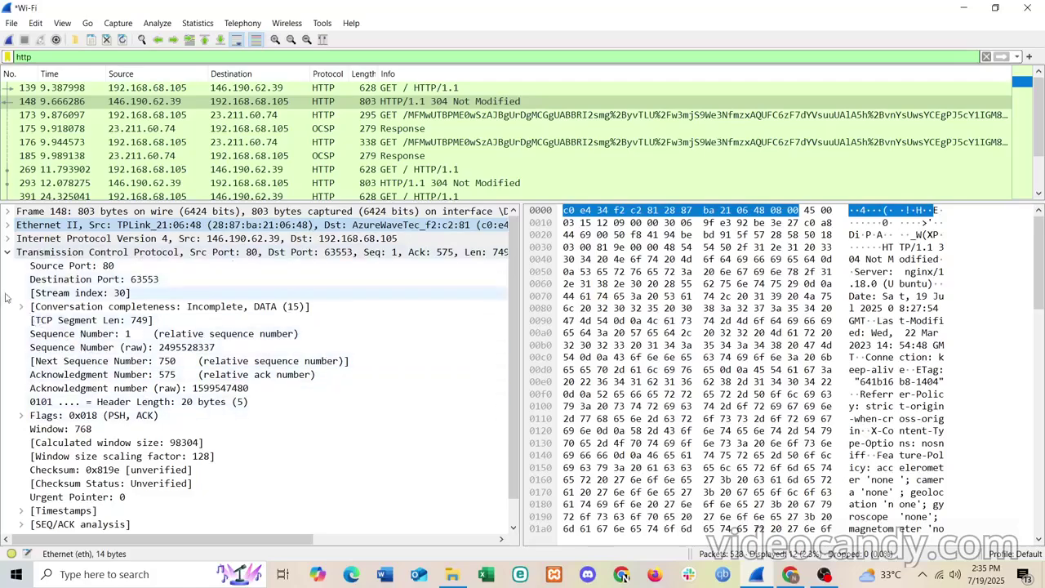
click(8, 253)
click(9, 238)
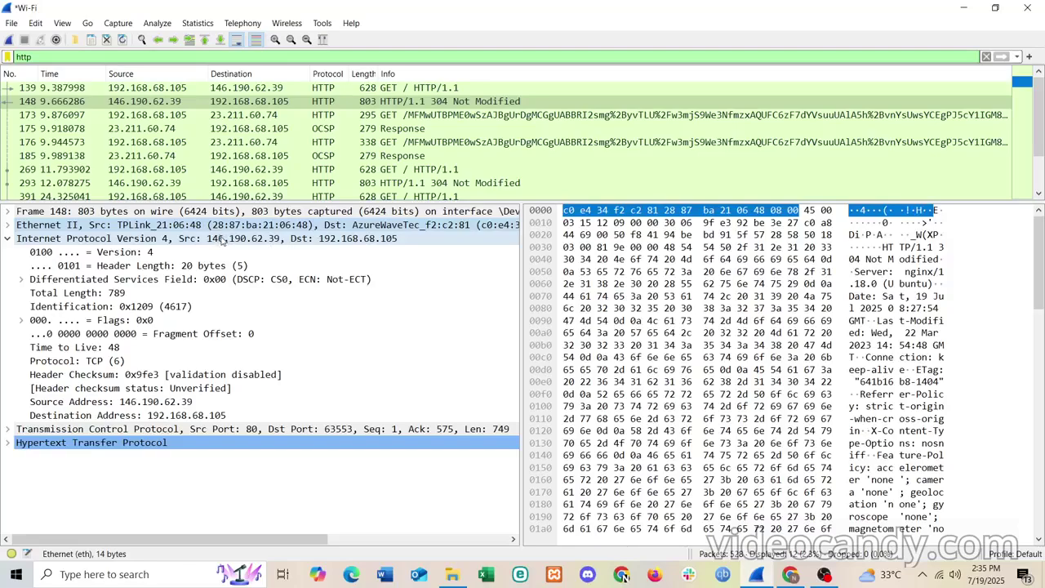
click(222, 239)
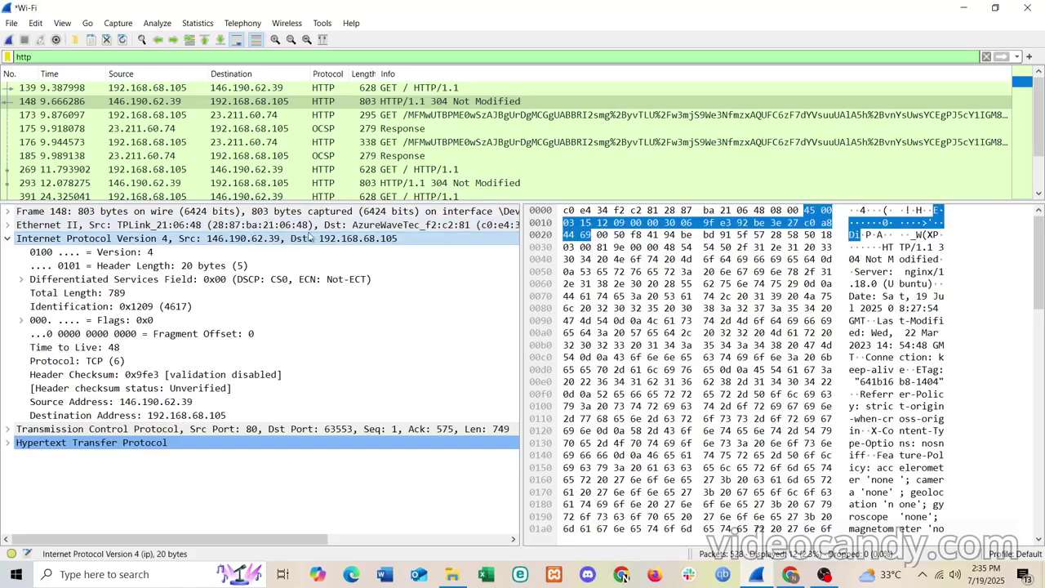
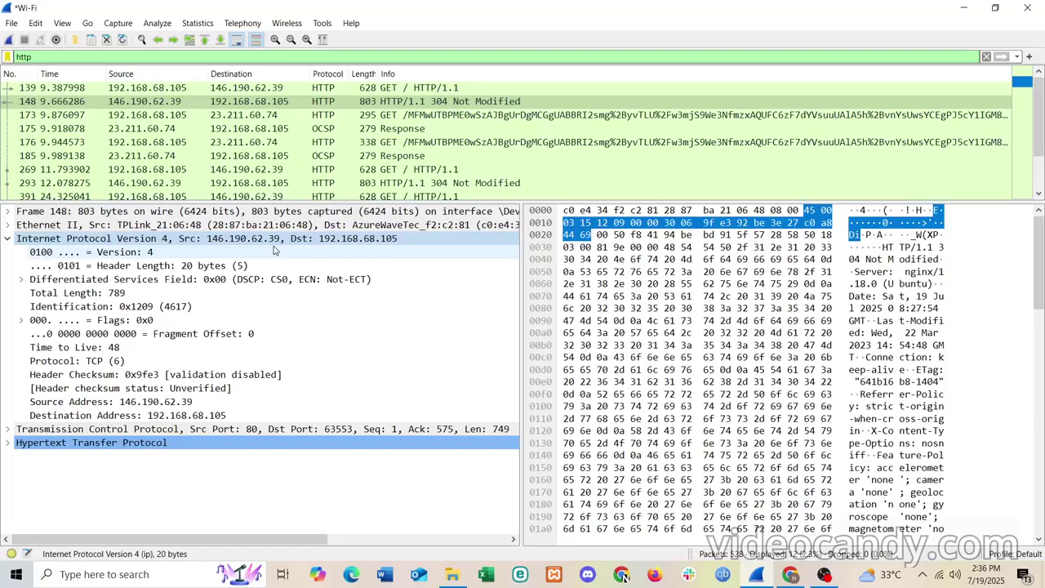
- Collapse packet 148's IPv4 layer, then expand and collapse its Ethernet II and Frame details
click(8, 240)
click(9, 228)
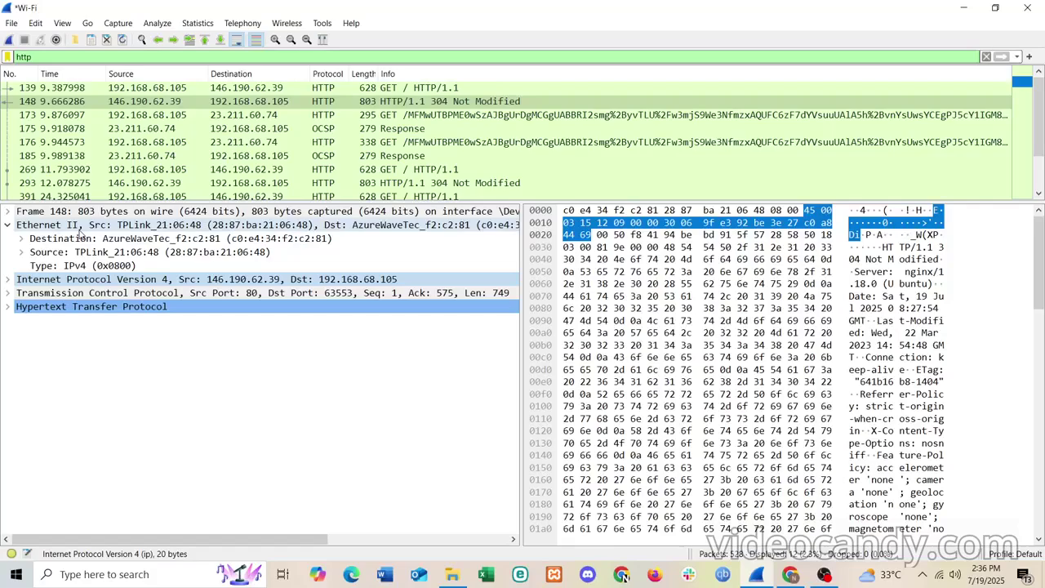
click(9, 212)
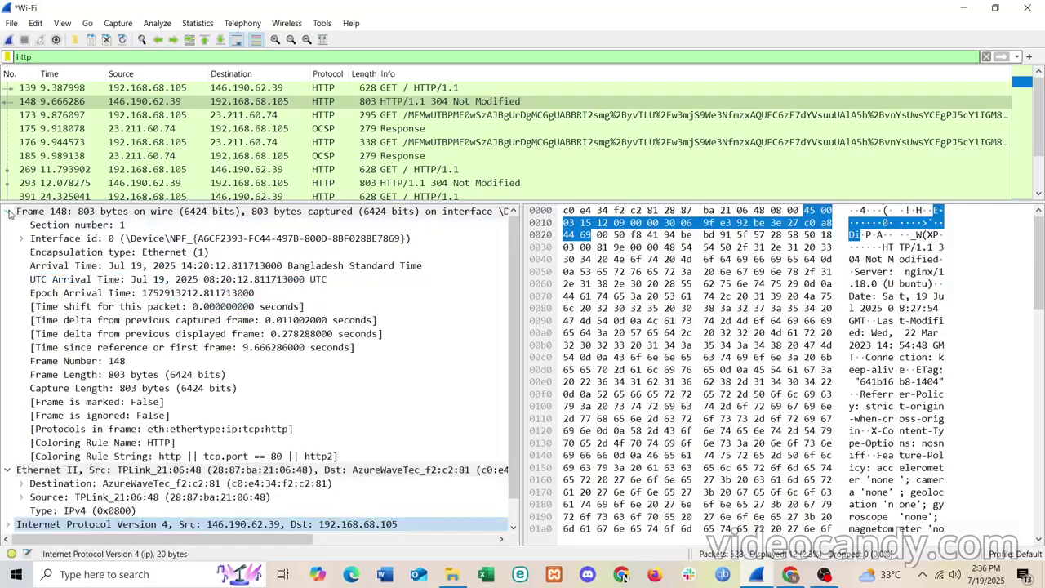
click(9, 212)
click(7, 224)
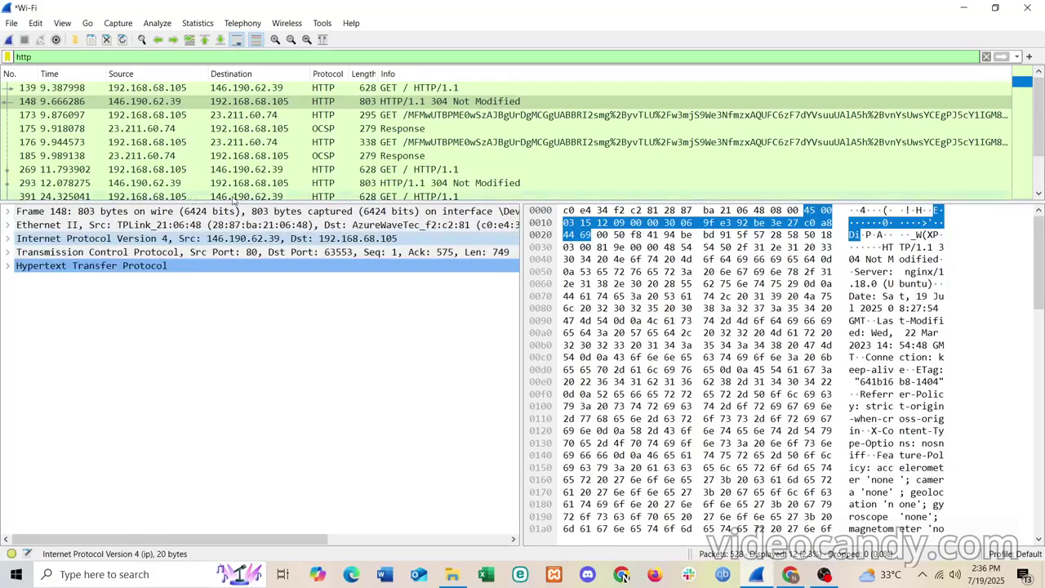
- Minimize Wireshark, scroll down the Keep note, and handwrite '+ 5 ss' below 6 ss
click(963, 7)
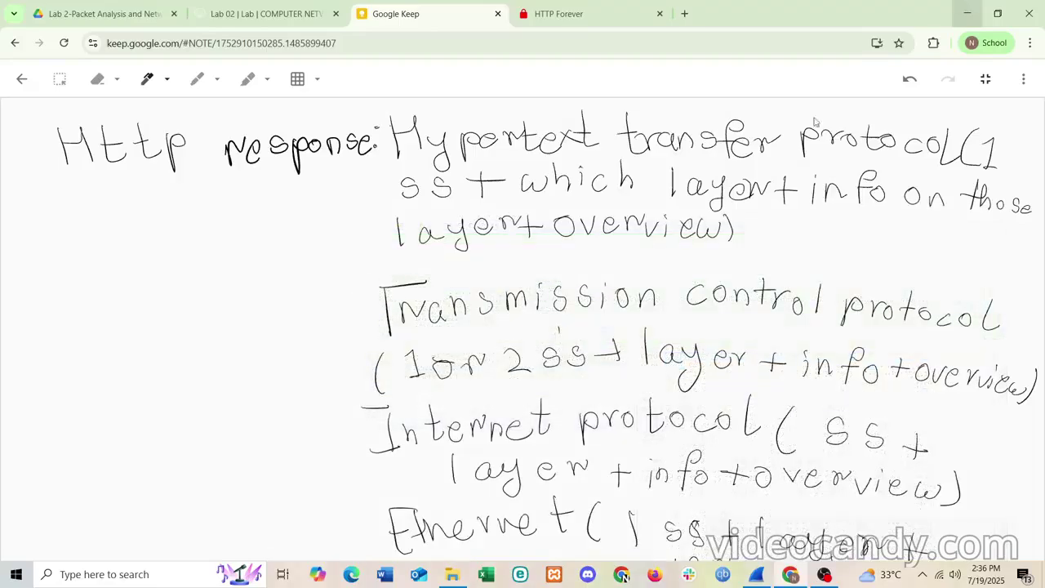
scroll(191, 236, down, 3)
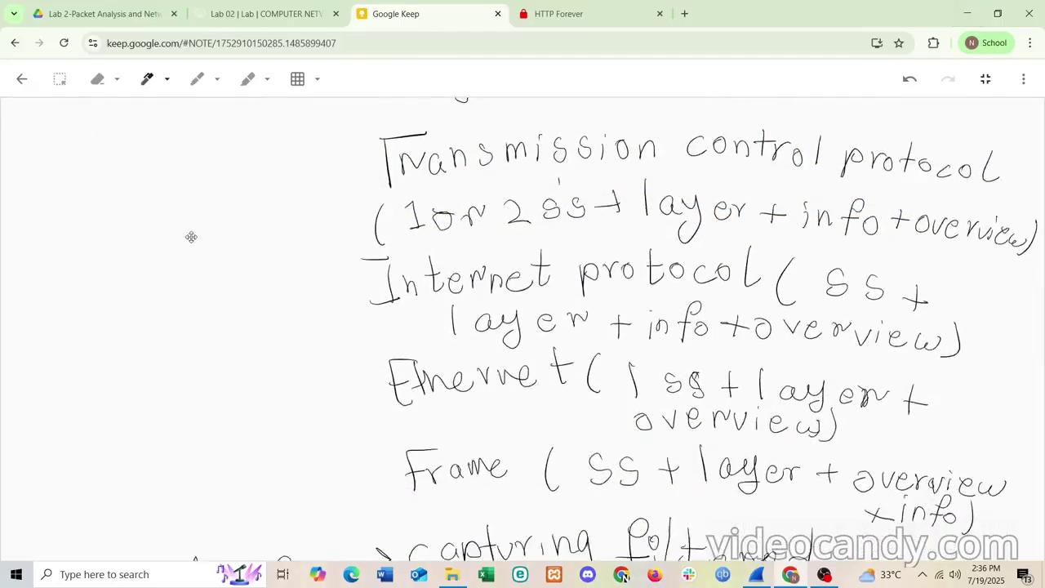
scroll(191, 236, down, 6)
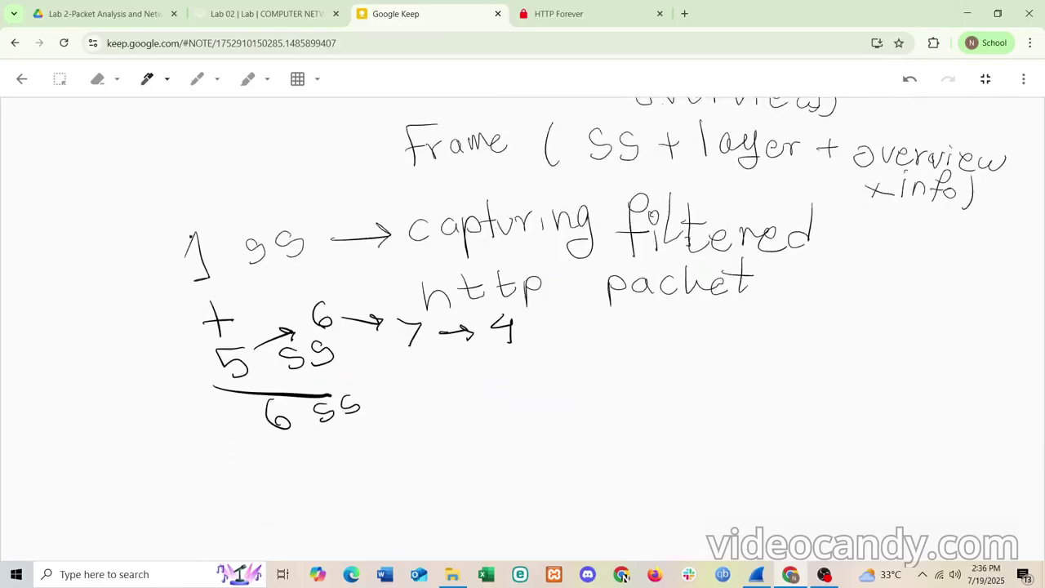
scroll(191, 236, down, 1)
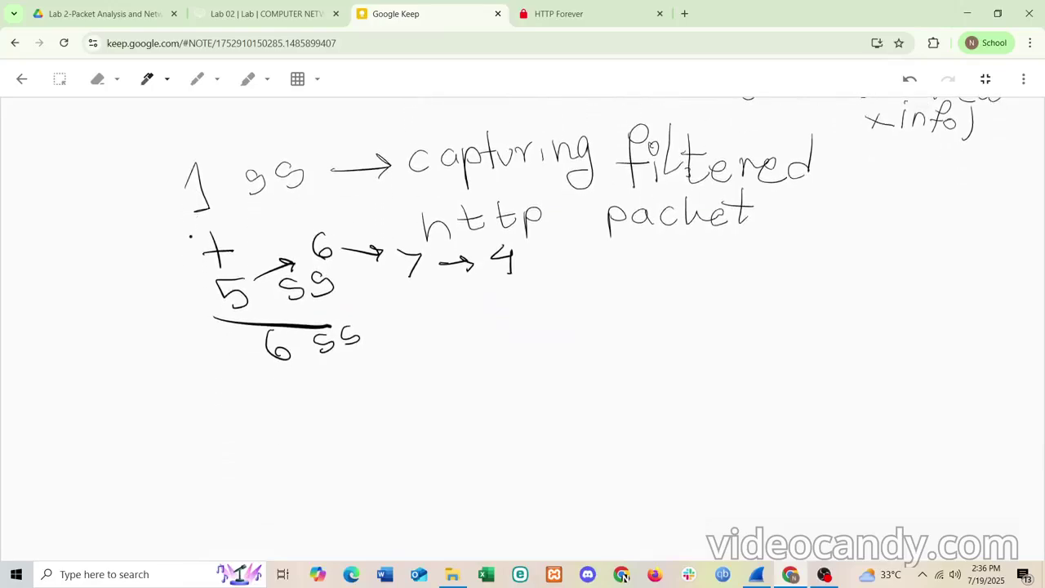
drag(244, 374, 258, 408)
drag(235, 401, 260, 395)
drag(326, 364, 308, 395)
drag(370, 364, 356, 388)
drag(403, 357, 392, 384)
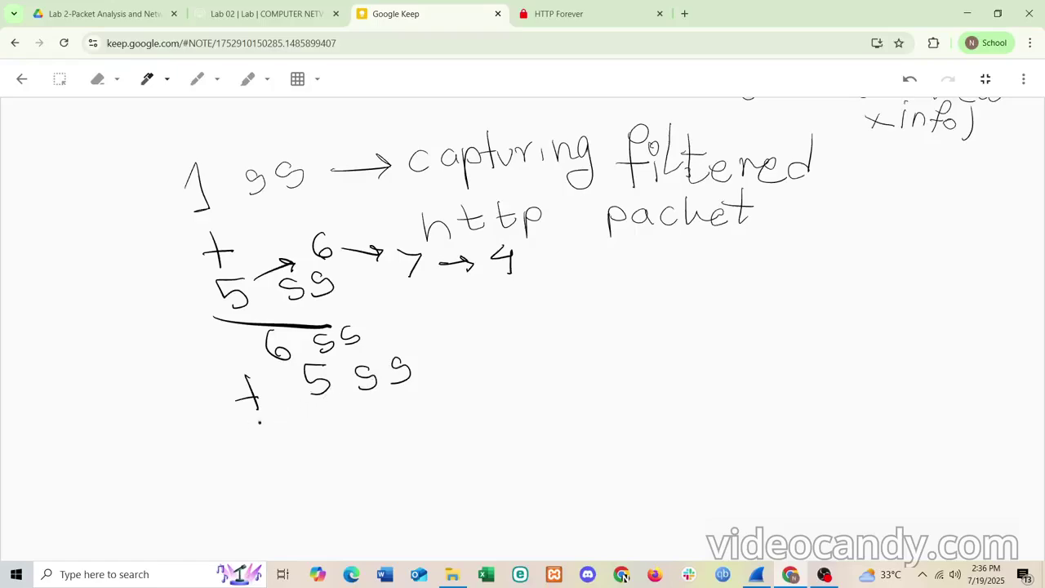
- Draw a sum line under '+ 5 ss' and write the total '11 ss +'
drag(239, 424, 458, 400)
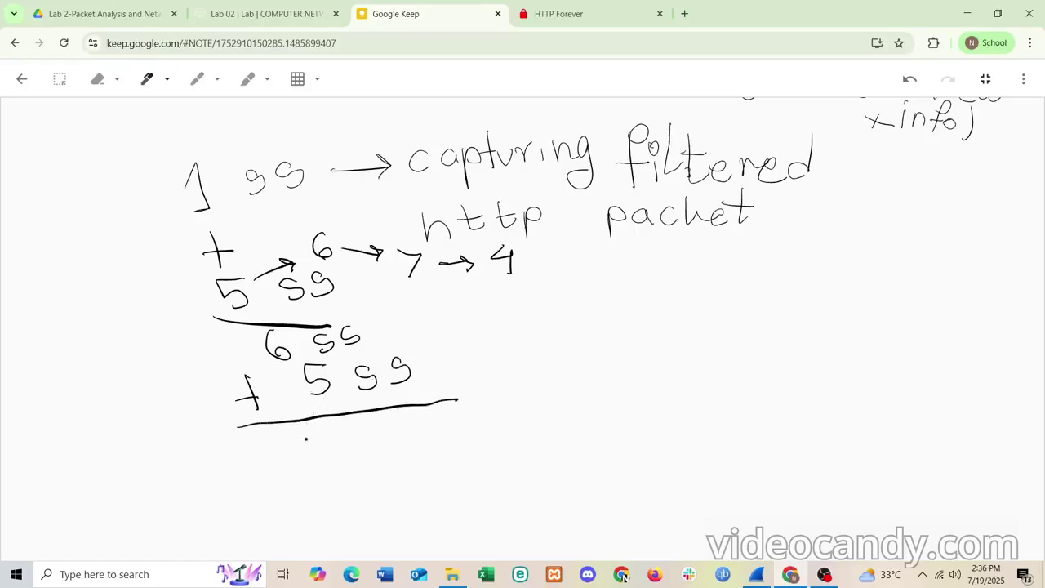
mouse_move(314, 430)
mouse_down()
mouse_move(323, 463)
mouse_move(348, 455)
mouse_up()
mouse_move(388, 419)
mouse_down()
mouse_move(391, 440)
mouse_move(380, 439)
mouse_up()
drag(430, 413, 414, 440)
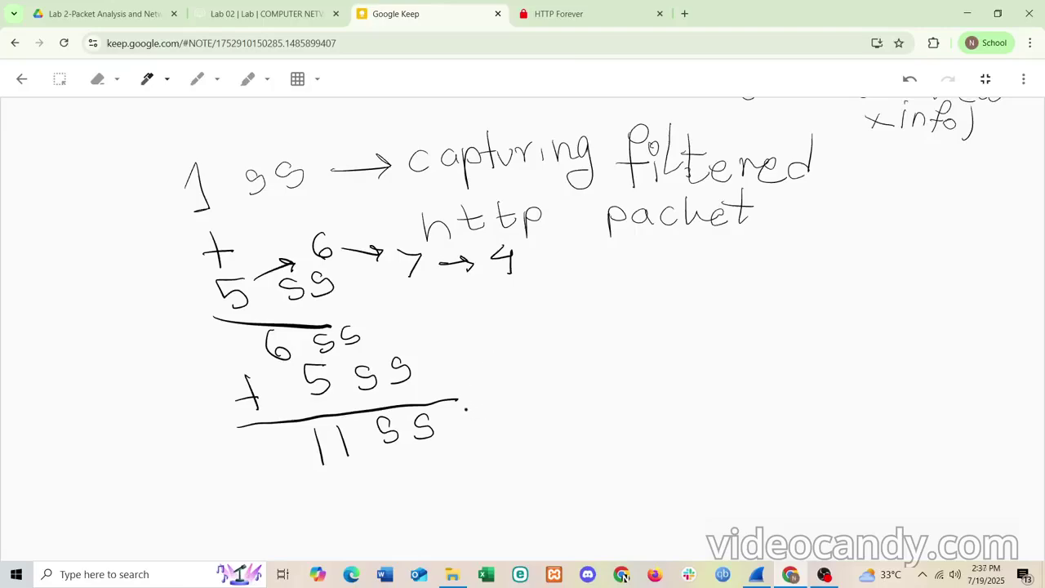
mouse_move(483, 404)
mouse_down()
mouse_move(489, 440)
mouse_move(501, 418)
mouse_up()
- Handwrite 'information' after the plus following 11 ss
click(521, 388)
mouse_move(526, 402)
mouse_down()
mouse_move(528, 424)
mouse_move(542, 402)
mouse_move(554, 422)
mouse_up()
mouse_move(581, 377)
mouse_down()
mouse_move(571, 425)
mouse_move(581, 402)
mouse_up()
drag(603, 395, 655, 403)
mouse_move(676, 392)
mouse_down()
mouse_move(674, 403)
mouse_move(695, 402)
mouse_up()
mouse_move(700, 363)
mouse_down()
mouse_move(694, 400)
mouse_move(720, 387)
mouse_up()
mouse_move(723, 386)
mouse_down()
mouse_move(722, 399)
mouse_move(749, 381)
mouse_up()
mouse_move(769, 397)
mouse_down()
mouse_move(772, 384)
mouse_move(786, 398)
mouse_up()
- Draw a down arrow below 'information' and write 'doc → pdf'
drag(654, 426, 650, 463)
mouse_move(644, 452)
mouse_down()
mouse_move(658, 452)
mouse_move(614, 493)
mouse_up()
mouse_move(612, 480)
mouse_down()
mouse_move(600, 489)
mouse_move(612, 494)
mouse_up()
mouse_move(630, 482)
mouse_down()
mouse_move(658, 497)
mouse_move(732, 490)
mouse_move(722, 498)
mouse_up()
mouse_move(767, 462)
mouse_down()
mouse_move(767, 492)
mouse_move(772, 473)
mouse_up()
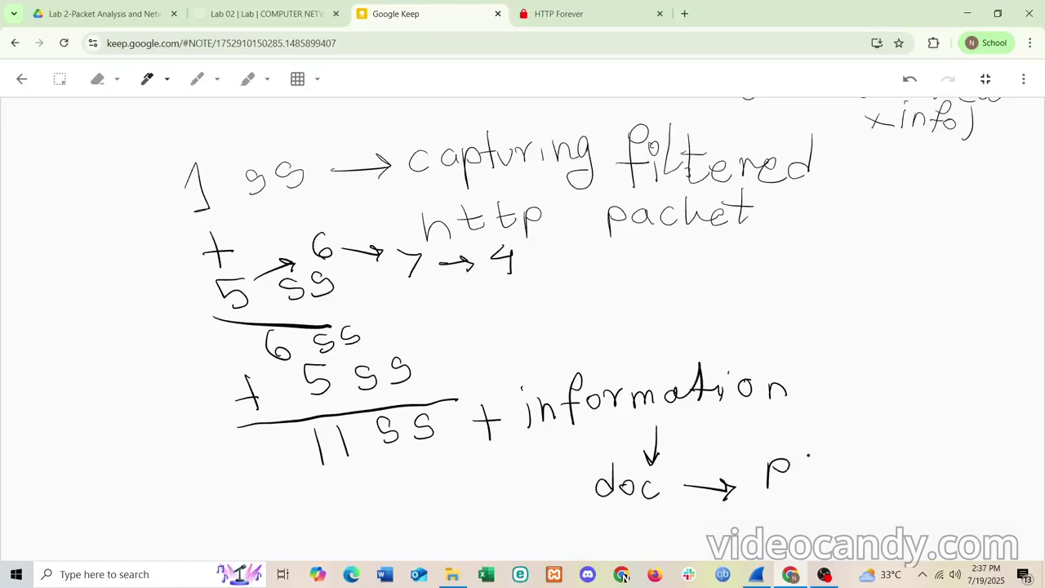
mouse_move(819, 432)
mouse_down()
mouse_move(814, 461)
mouse_move(801, 457)
mouse_move(814, 466)
mouse_move(855, 428)
mouse_move(826, 478)
mouse_move(852, 458)
mouse_up()
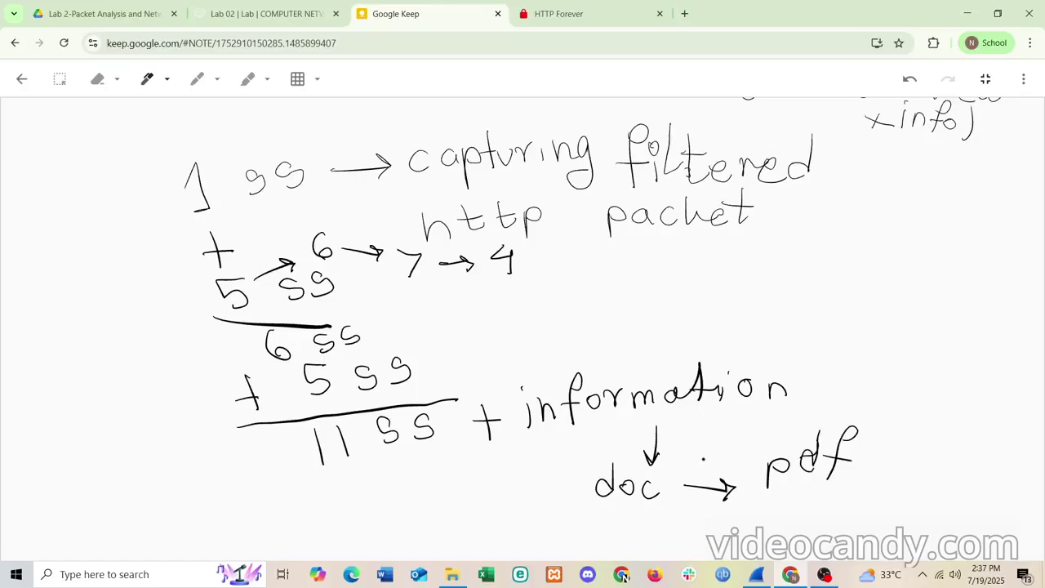
- Scroll the canvas and handwrite 'cisco → edited pdf' below doc → pdf
scroll(689, 462, down, 2)
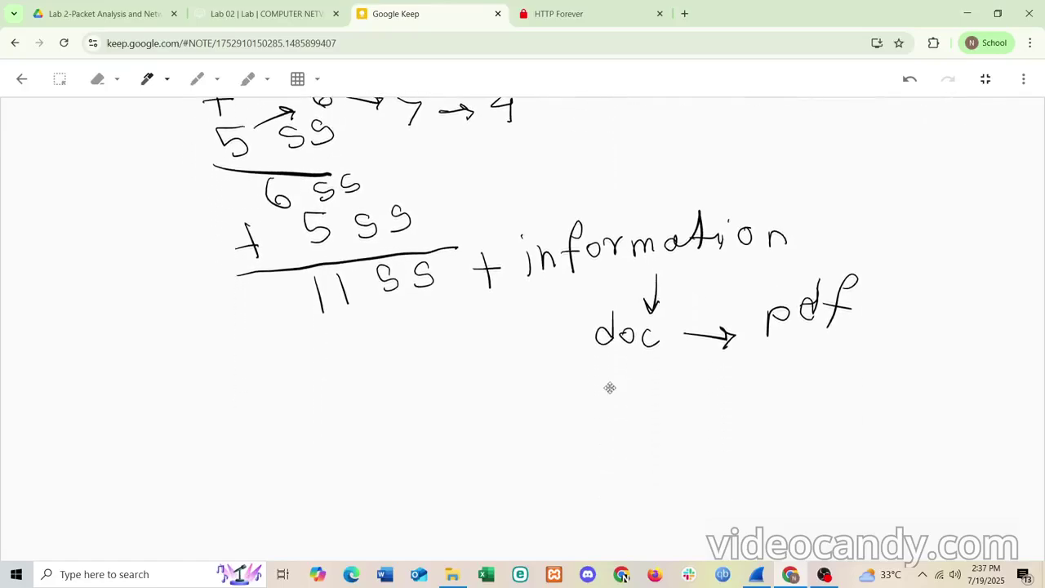
mouse_move(424, 393)
mouse_down()
mouse_move(426, 412)
mouse_move(442, 410)
mouse_up()
drag(435, 375, 435, 377)
mouse_move(465, 378)
mouse_down()
mouse_move(458, 398)
mouse_move(499, 399)
mouse_move(518, 385)
mouse_move(600, 396)
mouse_up()
click(484, 393)
mouse_move(584, 389)
mouse_down()
mouse_move(588, 404)
mouse_move(663, 418)
mouse_up()
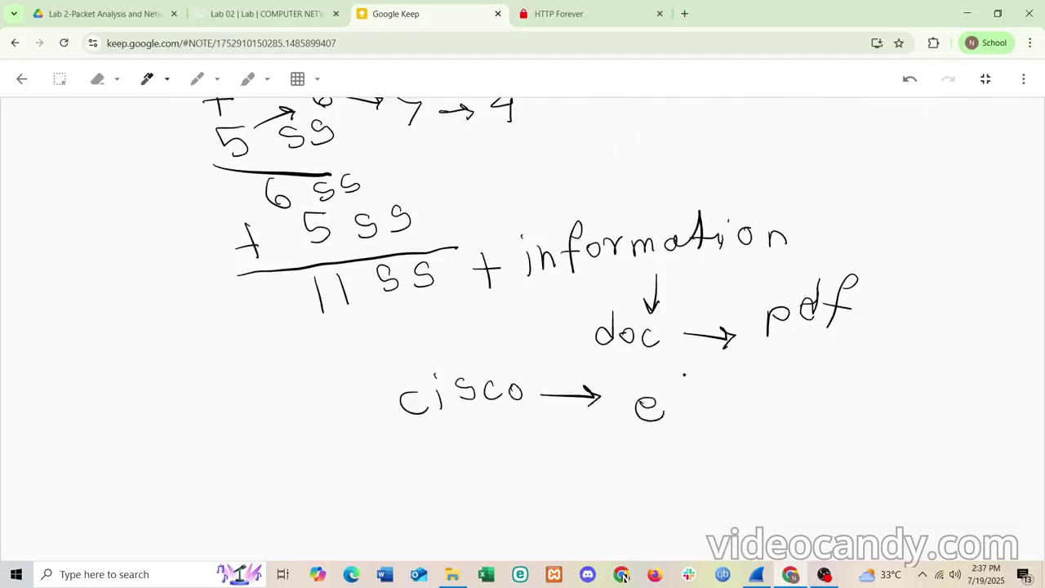
mouse_move(685, 374)
mouse_down()
mouse_move(686, 411)
mouse_move(674, 413)
mouse_up()
drag(696, 400, 697, 418)
mouse_move(711, 380)
mouse_down()
mouse_move(713, 418)
mouse_move(729, 398)
mouse_move(738, 416)
mouse_up()
drag(761, 380, 761, 416)
click(781, 434)
drag(779, 407, 781, 436)
mouse_move(782, 403)
mouse_down()
mouse_move(784, 416)
mouse_move(819, 420)
mouse_up()
mouse_move(854, 400)
mouse_down()
mouse_move(839, 403)
mouse_move(830, 427)
mouse_up()
drag(821, 419, 843, 416)
- Finish the line by handwriting 'with answers' beneath 'edited pdf'
mouse_move(624, 456)
mouse_down()
mouse_move(635, 477)
mouse_move(653, 458)
mouse_move(671, 469)
mouse_up()
click(671, 474)
click(689, 463)
mouse_move(690, 436)
mouse_down()
mouse_move(688, 456)
mouse_move(699, 451)
mouse_up()
mouse_move(707, 445)
mouse_down()
mouse_move(707, 472)
mouse_move(717, 457)
mouse_move(717, 473)
mouse_up()
click(780, 463)
mouse_move(784, 462)
mouse_down()
mouse_move(770, 473)
mouse_move(788, 462)
mouse_up()
mouse_move(789, 462)
mouse_down()
mouse_move(792, 477)
mouse_move(835, 467)
mouse_move(827, 480)
mouse_move(877, 463)
mouse_move(897, 477)
mouse_move(921, 466)
mouse_move(927, 481)
mouse_up()
click(934, 470)
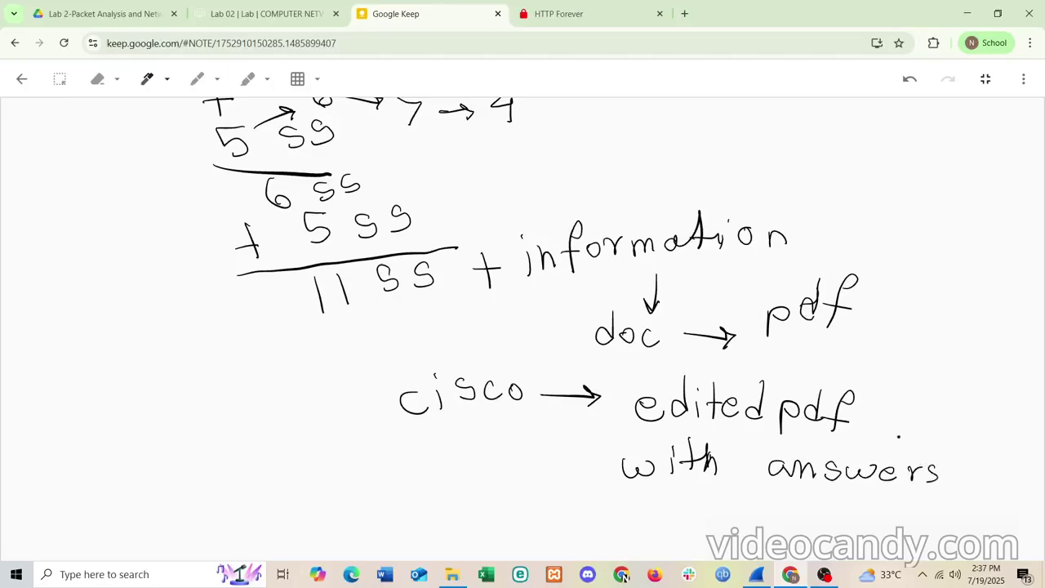